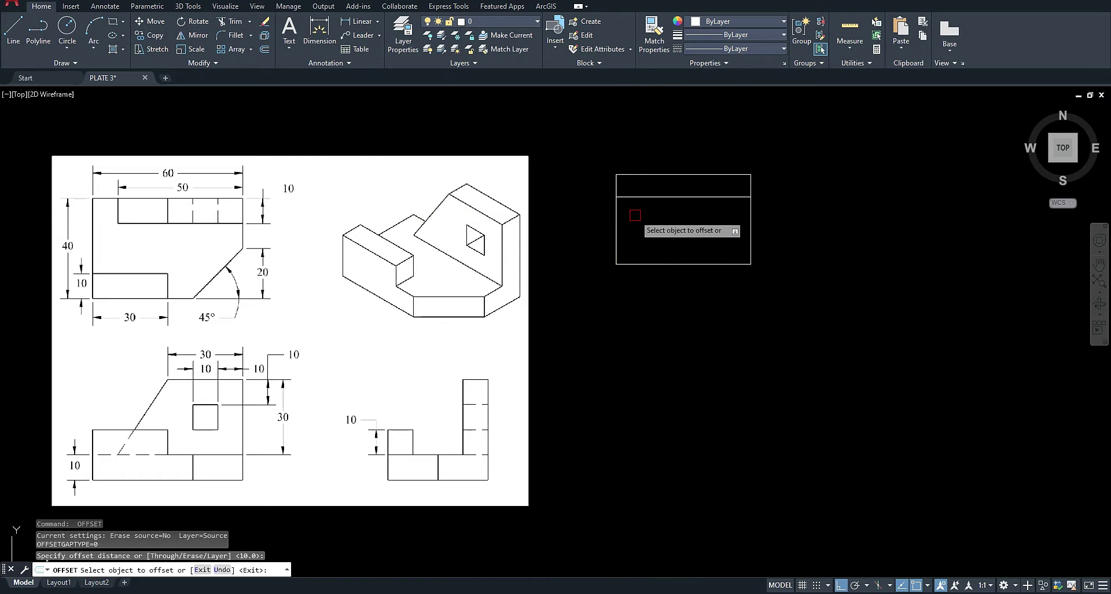
- Shorten the offset vertical line to the inner horizontal line, and stretch that horizontal line's left end to meet it
key("Escape")
left_click(639, 243)
left_click(639, 264)
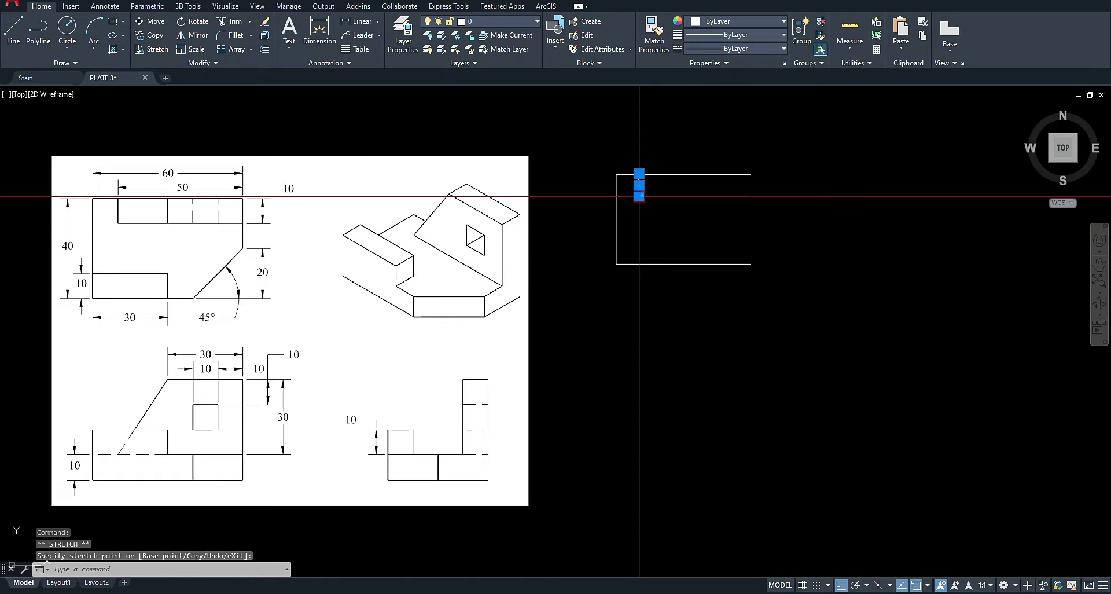
key("Escape")
left_click(654, 197)
left_click(617, 197)
left_click(639, 197)
key("Escape")
middle_click_drag(675, 239, 635, 254)
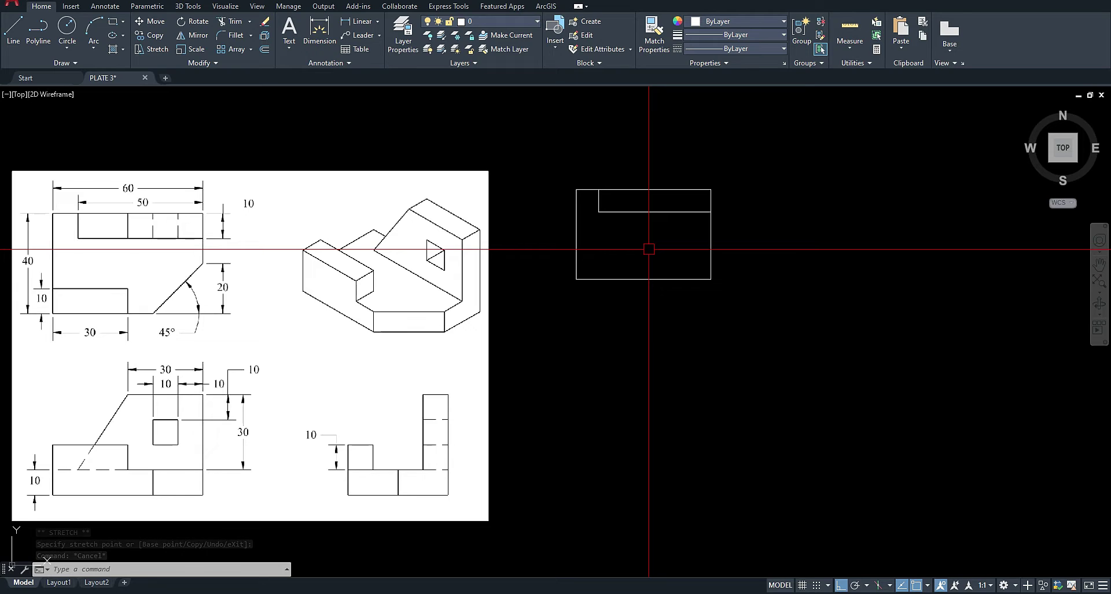
- Offset the short vertical line at the upper strip's left end by 20 to the right
type("o")
key("Return")
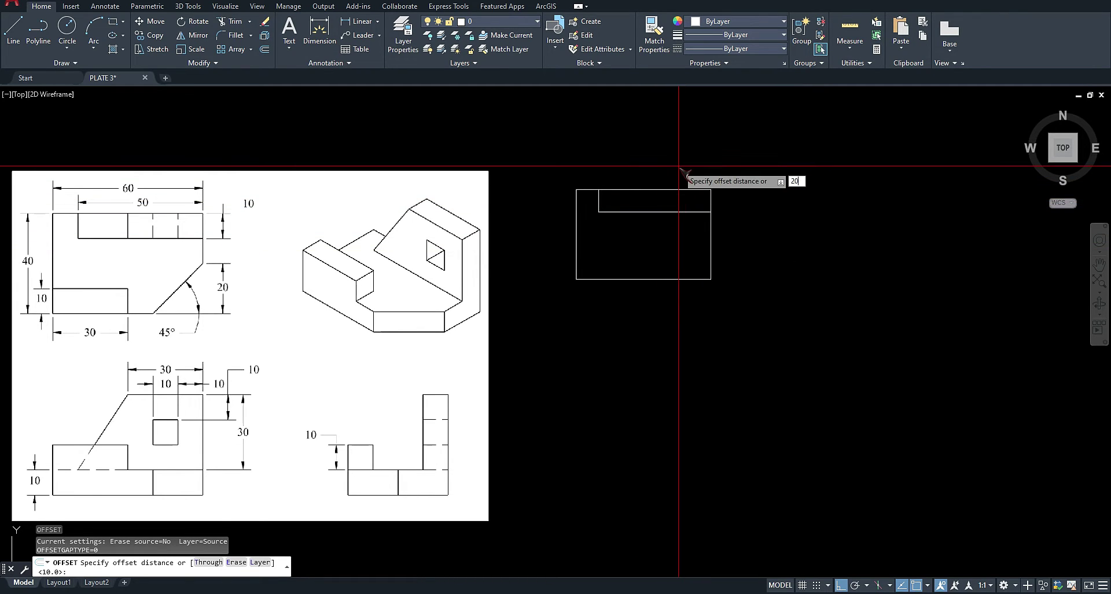
key("Return")
left_click(599, 202)
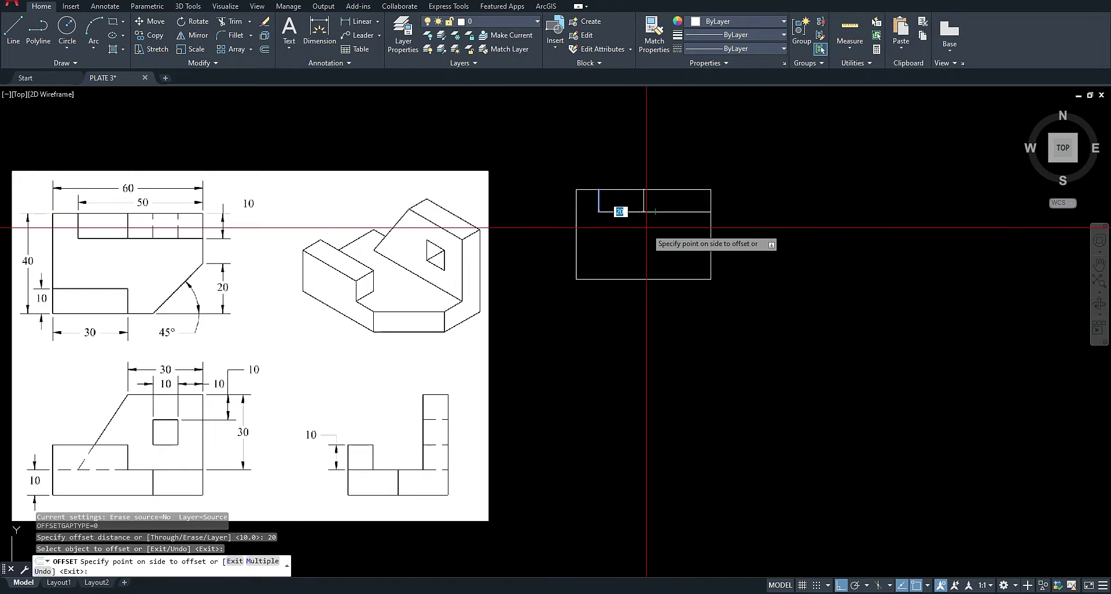
left_click(650, 226)
key("Return")
- Create two more vertical divisions in the upper strip by offsetting 10 to the right each time
key("Return")
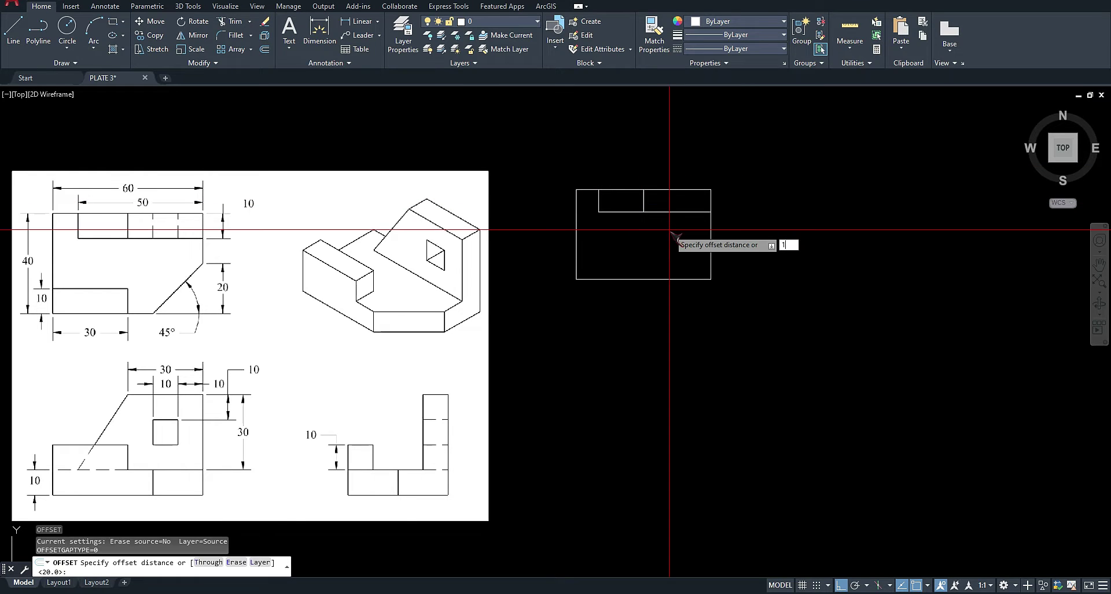
type("10")
key("Return")
left_click(644, 201)
left_click(670, 206)
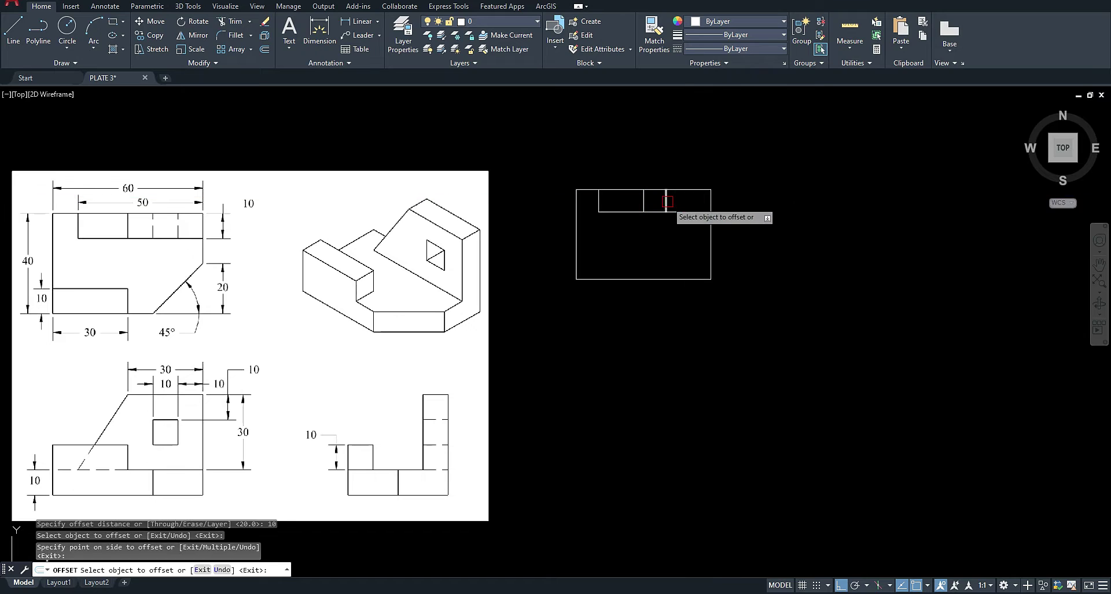
left_click(666, 200)
left_click(693, 252)
key("Return")
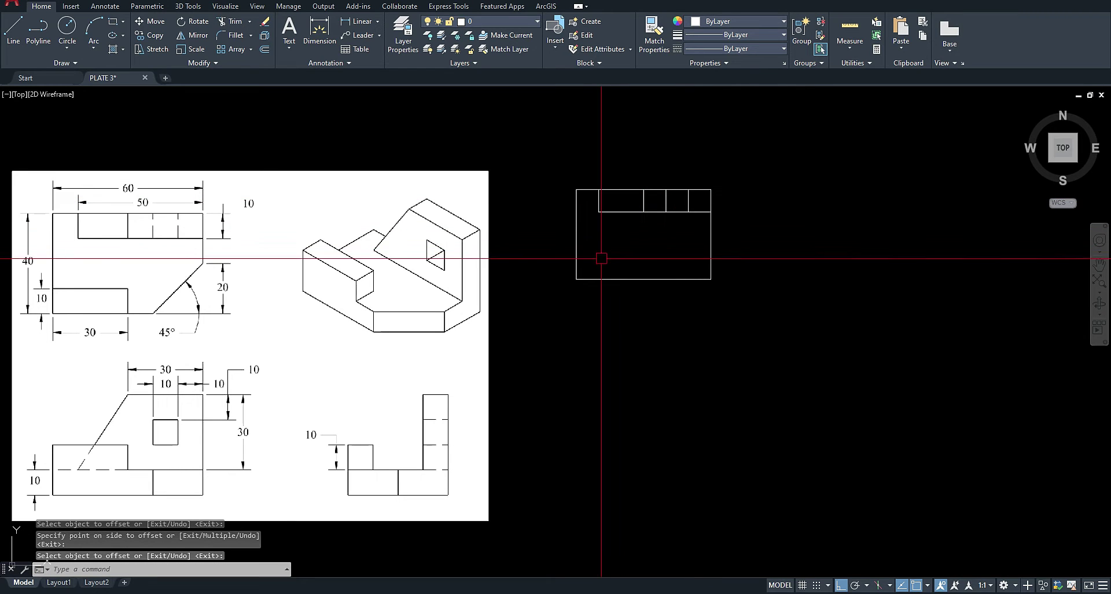
- Offset the bottom edge of the top view upward by 10
key("Return")
type("10")
key("Return")
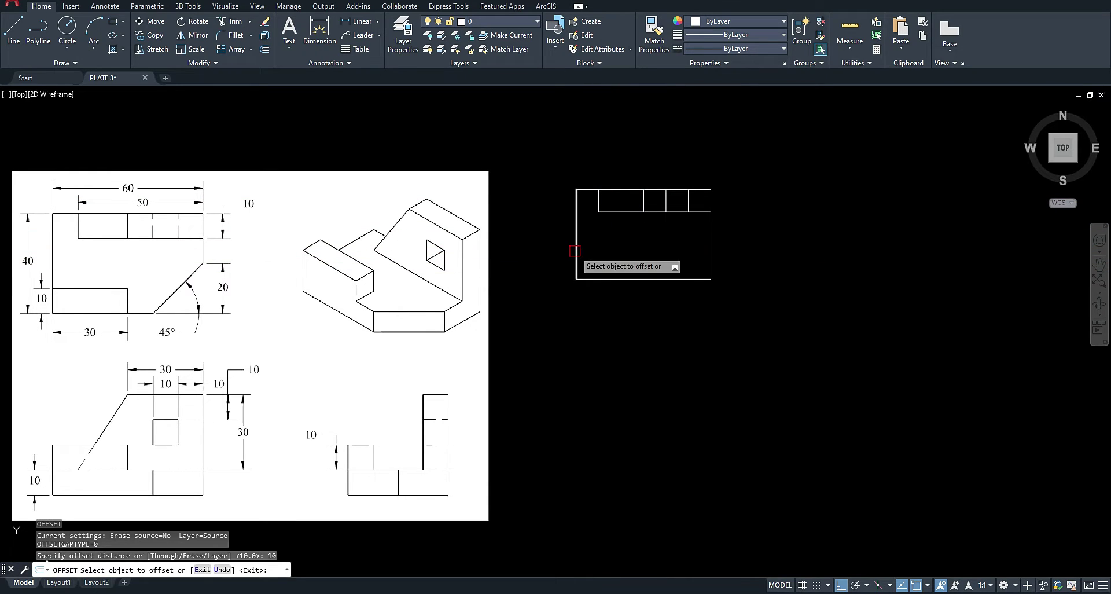
left_click(598, 279)
left_click(624, 243)
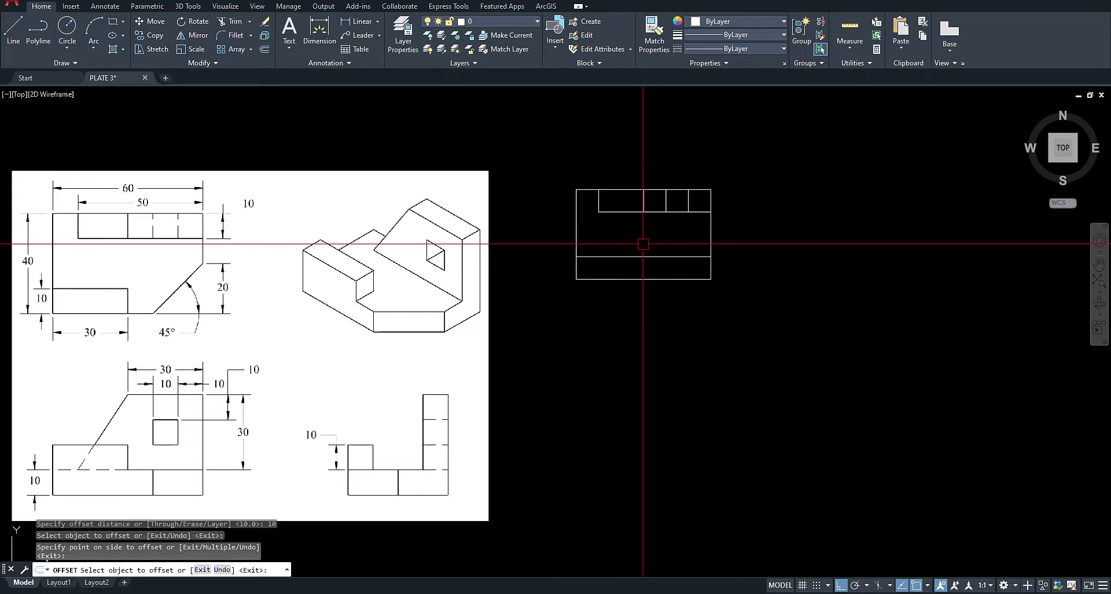
key("Escape")
- Draw a vertical line from the lower end of the upper strip's second vertical line down to the bottom edge
type("l")
key("Return")
left_click(644, 212)
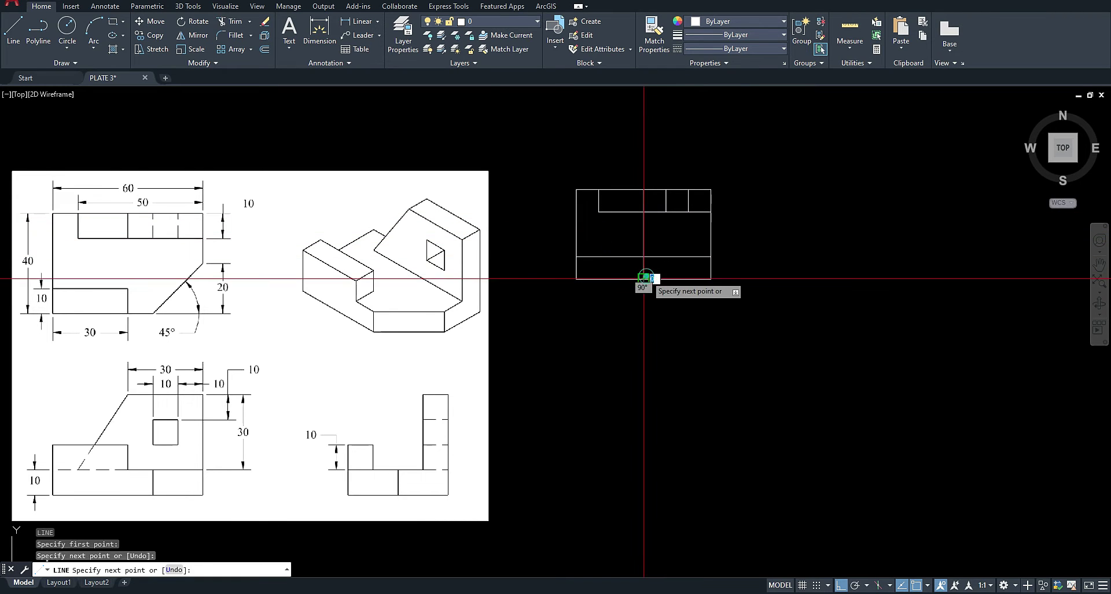
left_click(644, 279)
key("Escape")
- Stretch the new vertical line's upper end and the lower horizontal line's right end to their intersection, forming the lower-left rectangle
left_click(644, 235)
left_click(643, 212)
left_click(644, 256)
key("Escape")
left_click(683, 255)
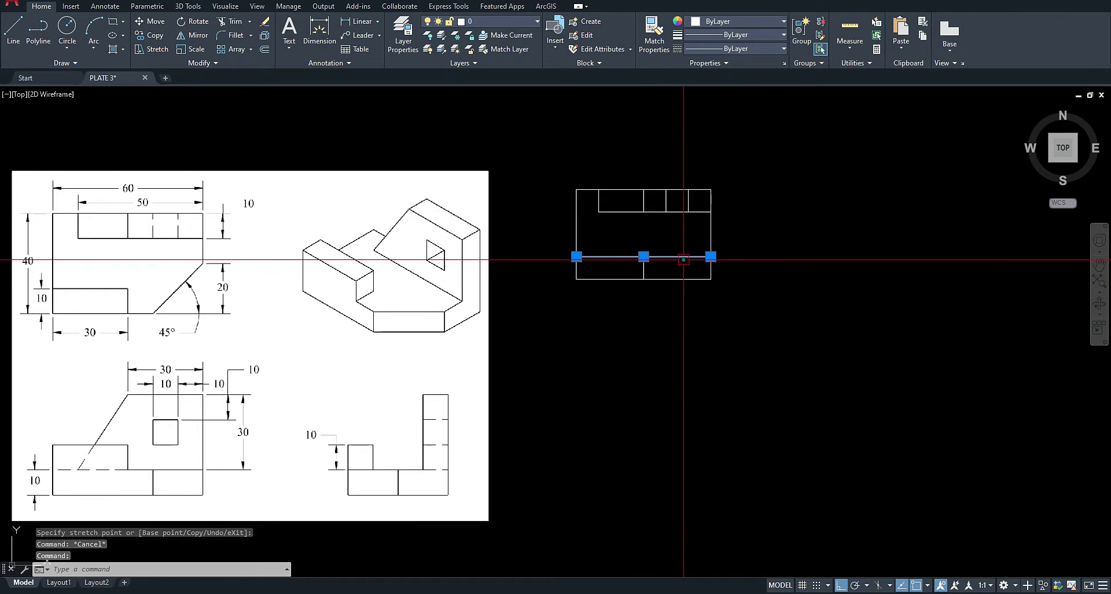
left_click(711, 256)
left_click(644, 256)
key("Escape")
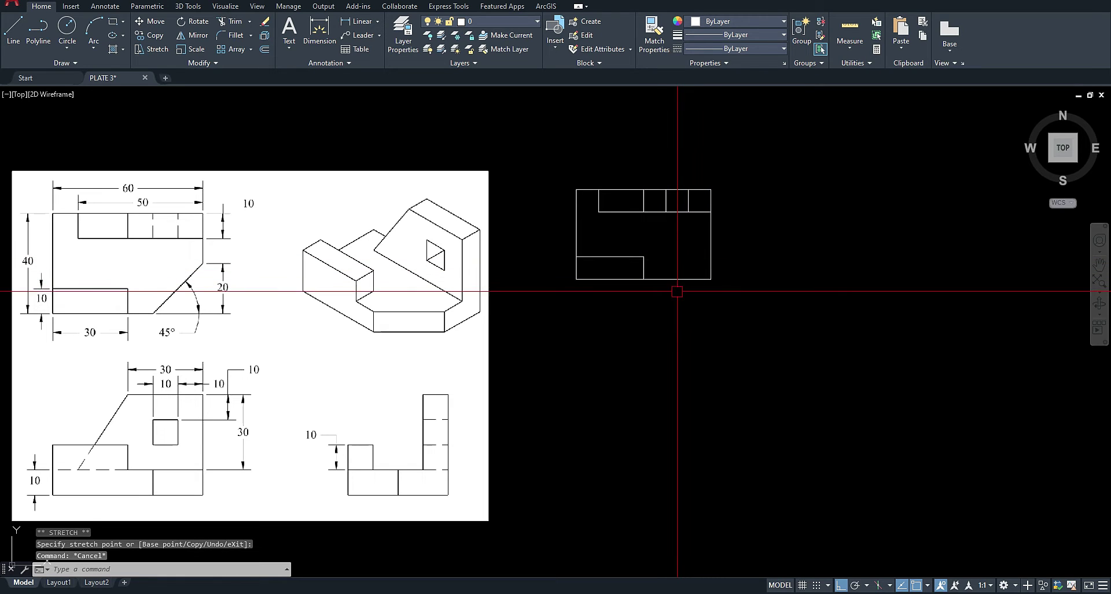
- Offset the right side of the lower-left rectangle by 10 to the right
scroll(679, 288, "up", 5)
middle_click_drag(498, 241, 575, 378)
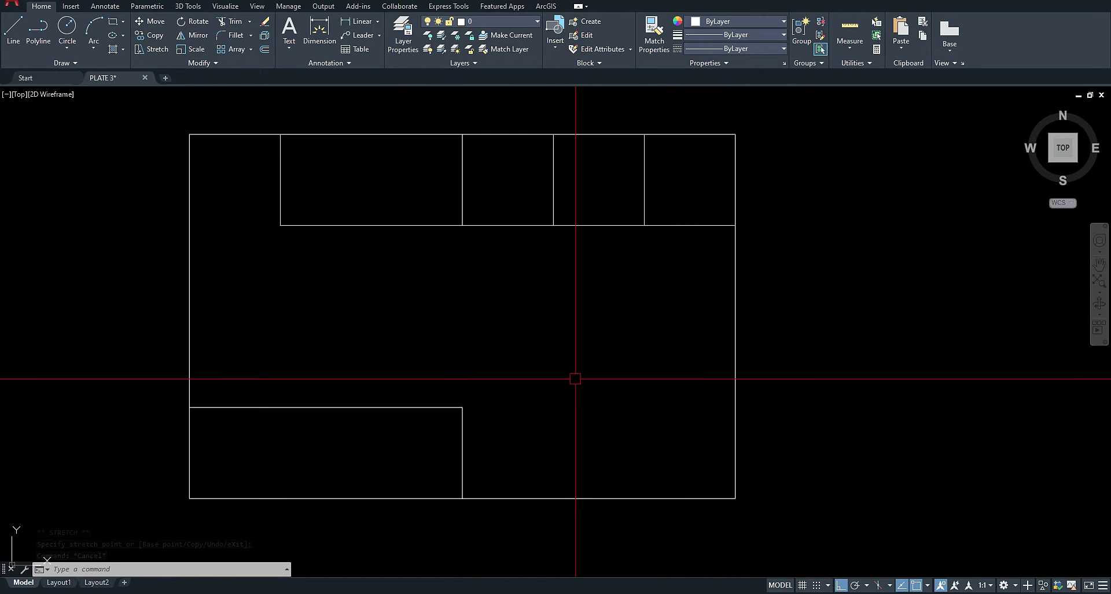
key("Return")
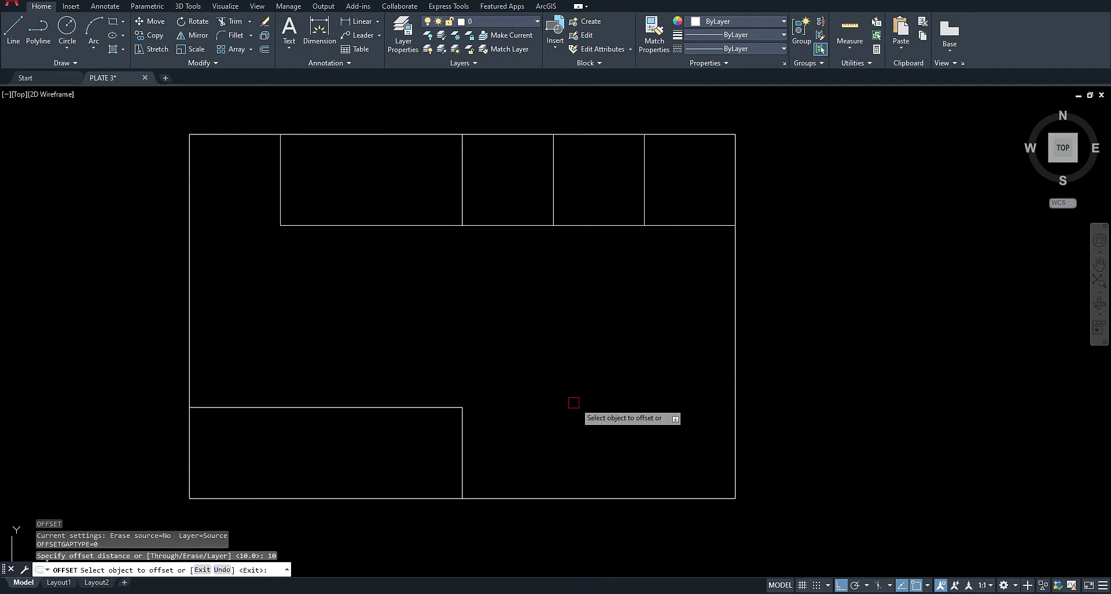
left_click(464, 455)
left_click(536, 455)
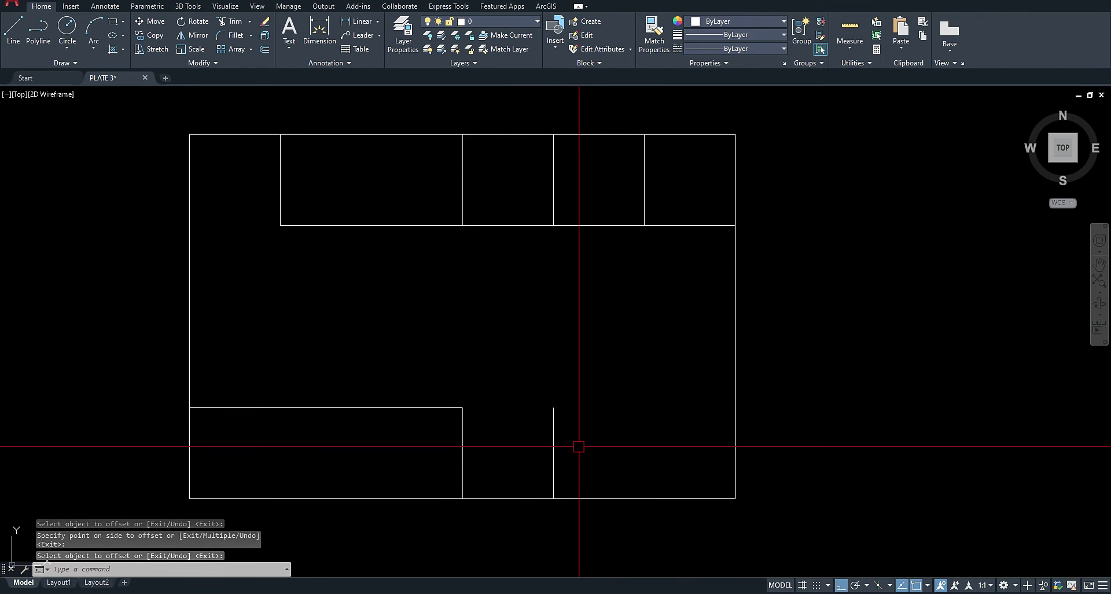
key("Escape")
- Draw a 45° line from the lower end of the offset line up to the right edge of the top view
type("l")
key("Return")
left_click(553, 497)
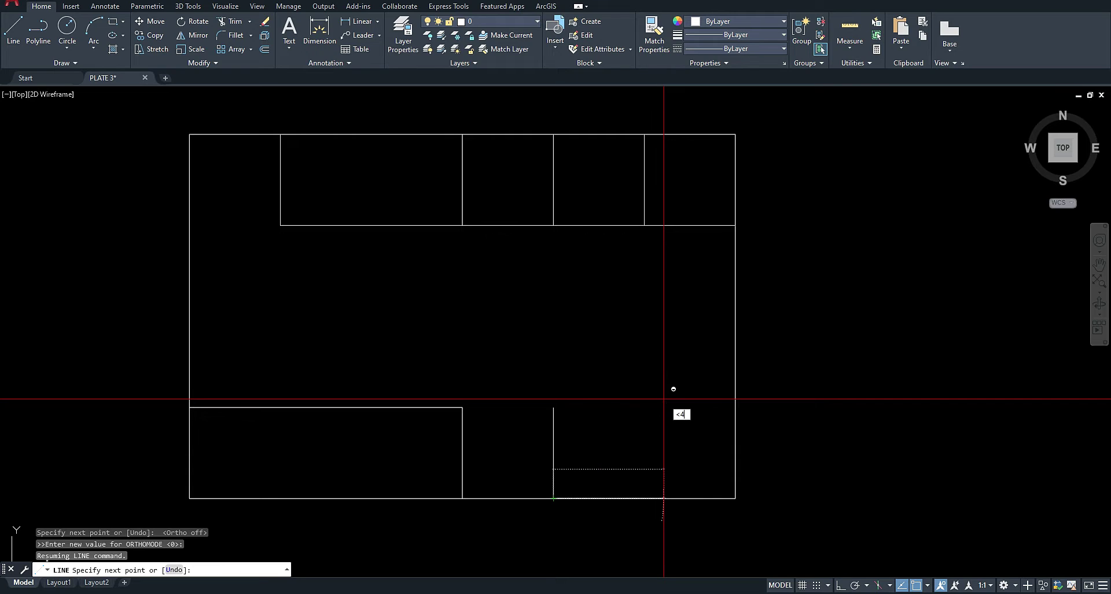
left_click(755, 314)
key("Return")
- Trim away the outline corner outside the 45° line and erase the leftover vertical construction line
type("tr")
key("Return")
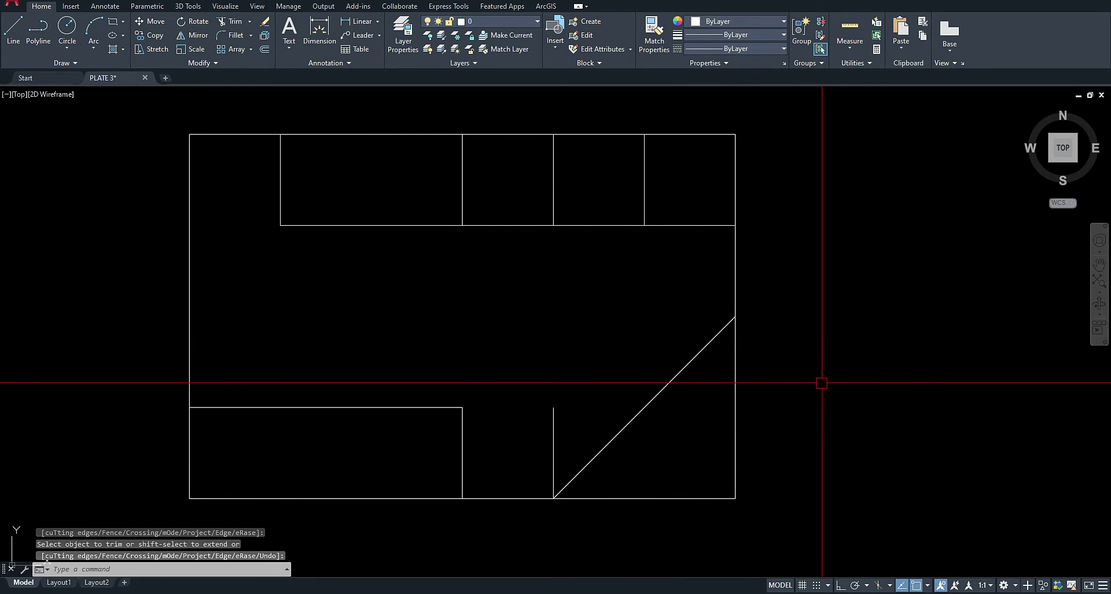
left_click(792, 523)
left_click(719, 461)
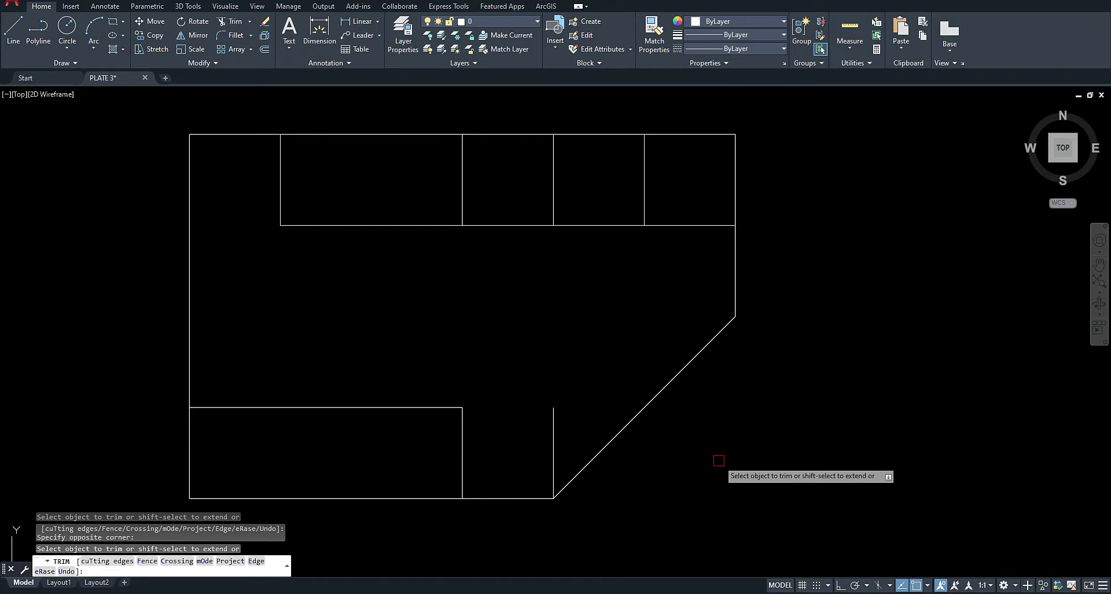
left_click(552, 451)
key("Return")
- Draw vertical projection lines down from the top view's lower-left corner and from the upper strip's lower-left corner
scroll(591, 328, "down", 6)
middle_click_drag(506, 411, 600, 320)
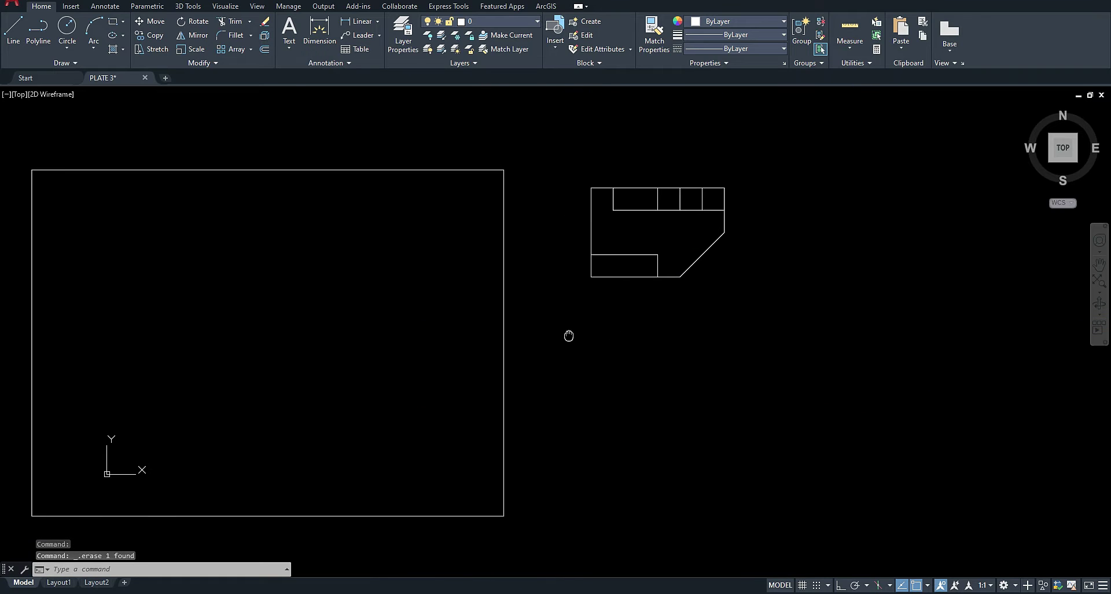
type("l")
key("Return")
left_click(591, 277)
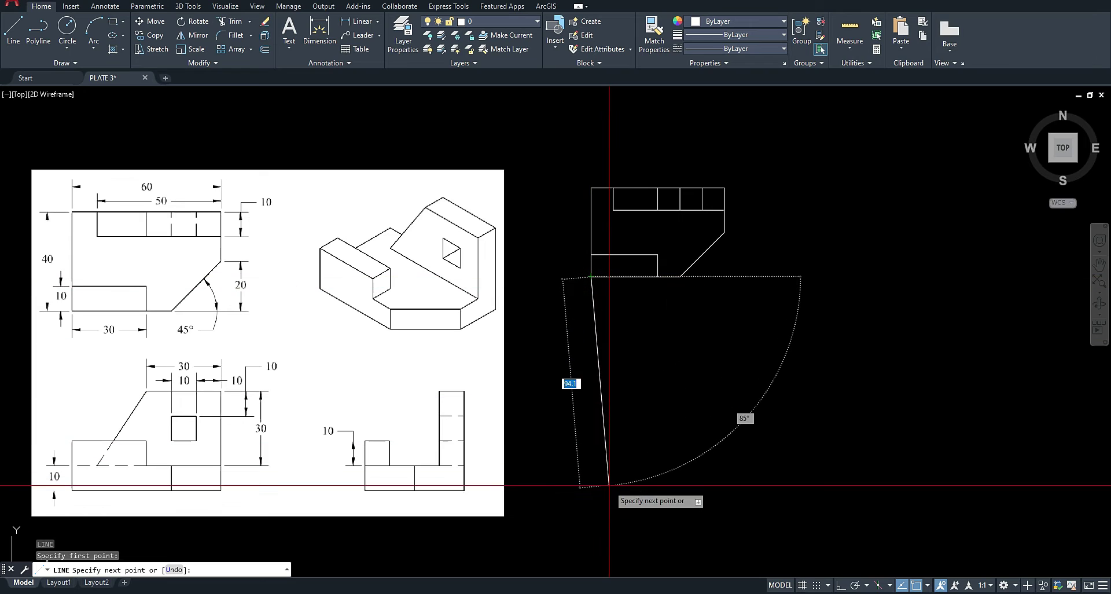
left_click(616, 515)
key("Return")
key("Return")
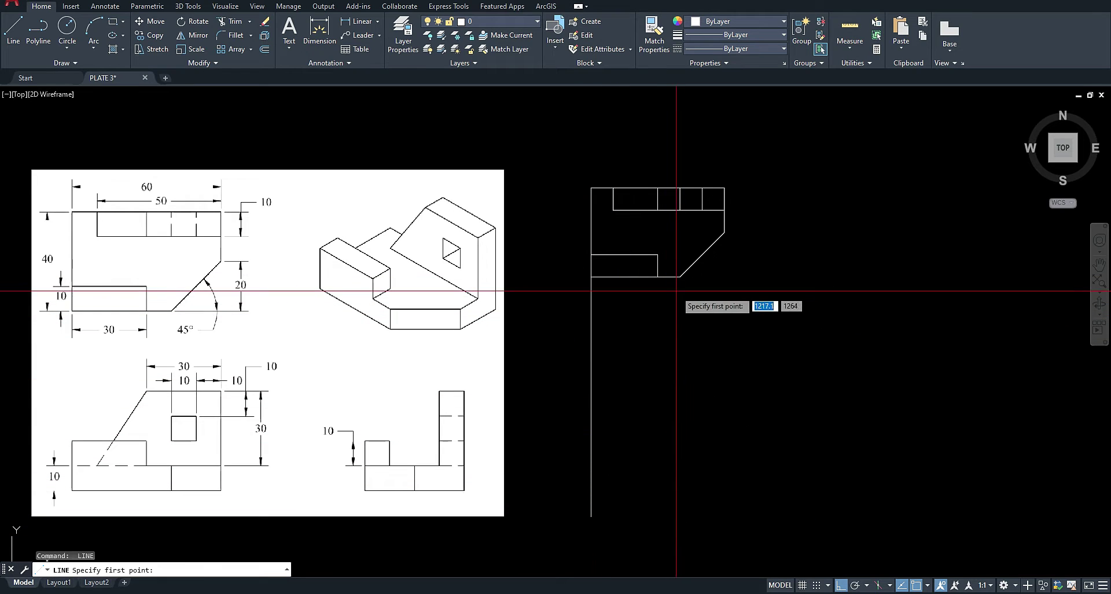
left_click(613, 209)
left_click(613, 513)
key("Return")
- Project the lower-left rectangle's right side, both ends of the 45° edge and the last strip division downward with vertical lines
key("Return")
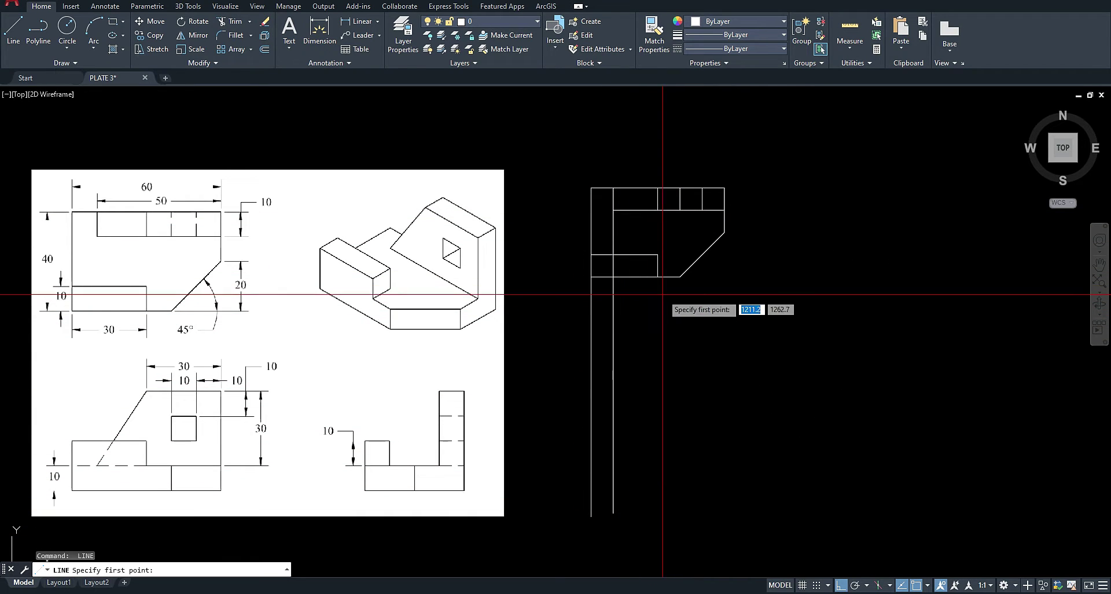
left_click(659, 278)
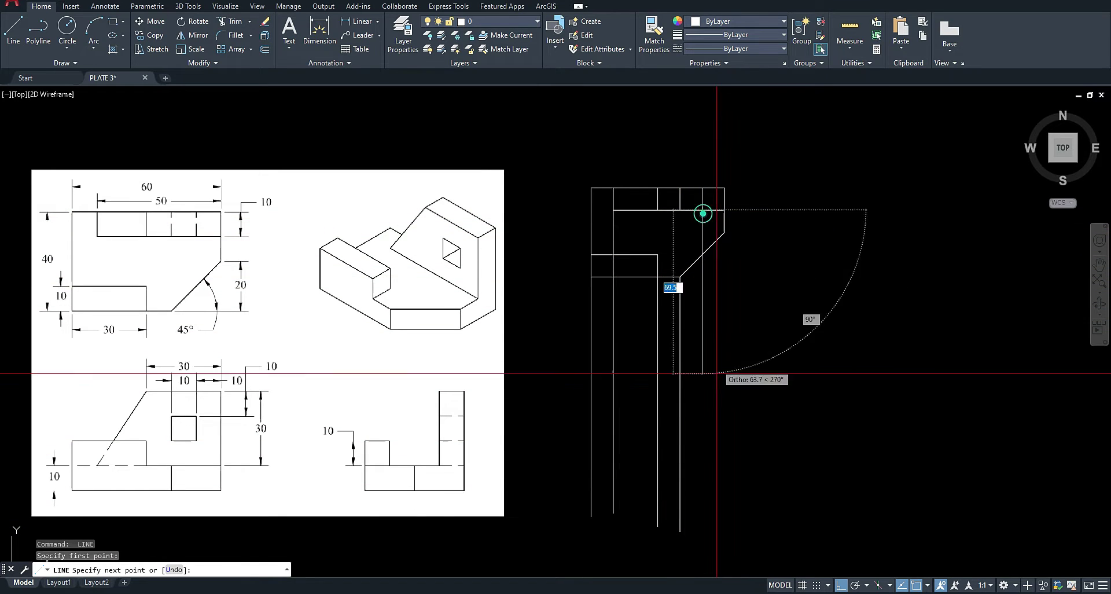
key("Return")
key("Return")
left_click(725, 232)
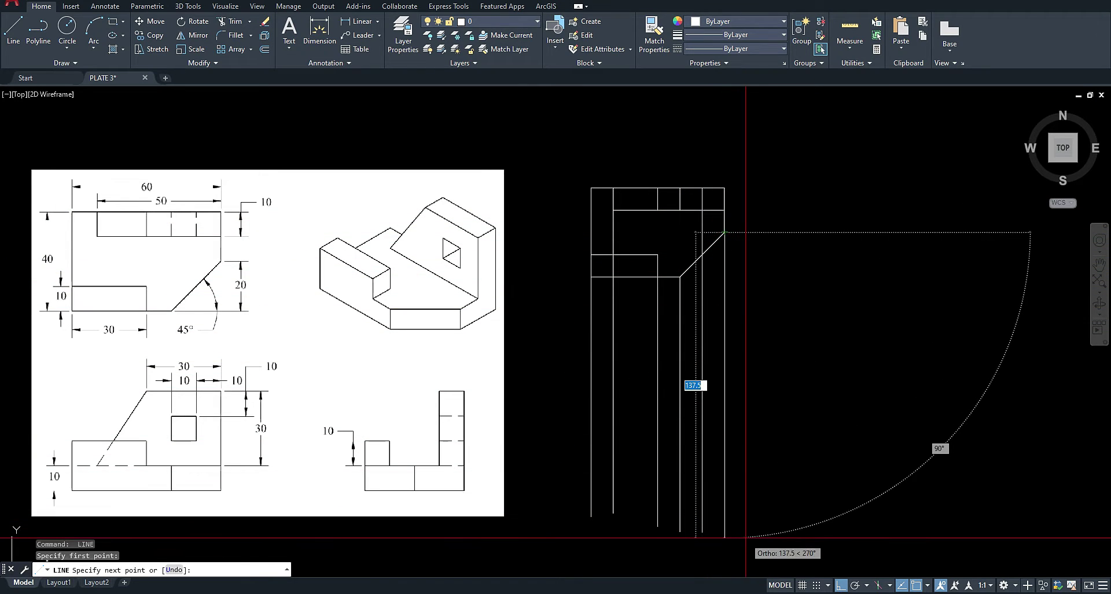
key("Return")
- Draw a horizontal base line about 91 long across the lower ends of the projection lines
left_click(561, 530)
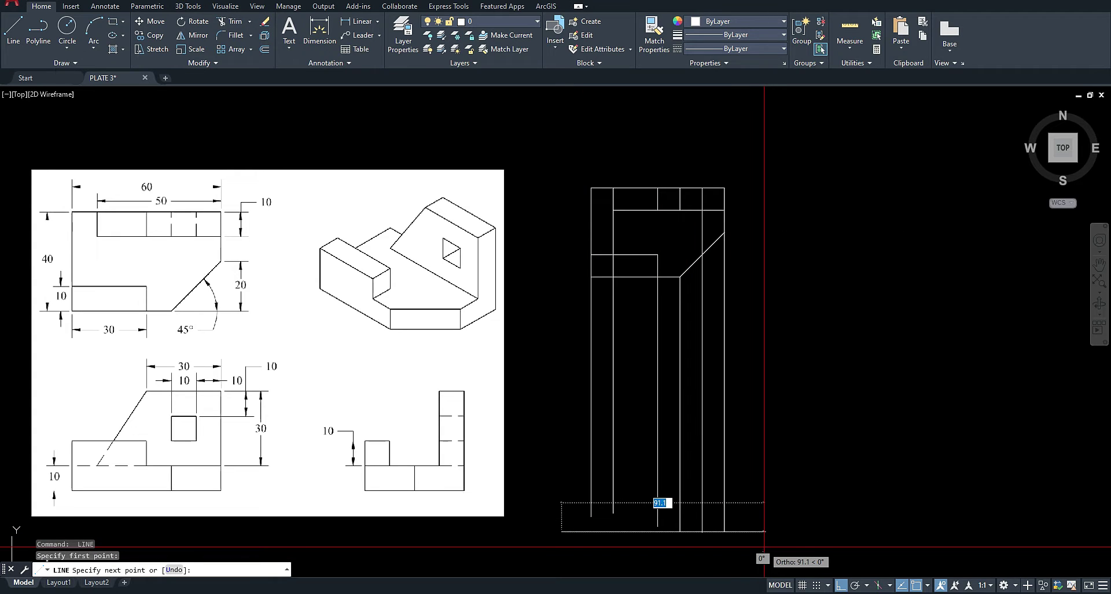
left_click(764, 547)
key("Return")
- Extend the short projection lines down to the horizontal base line
type("ex")
key("Return")
left_click(608, 531)
key("Return")
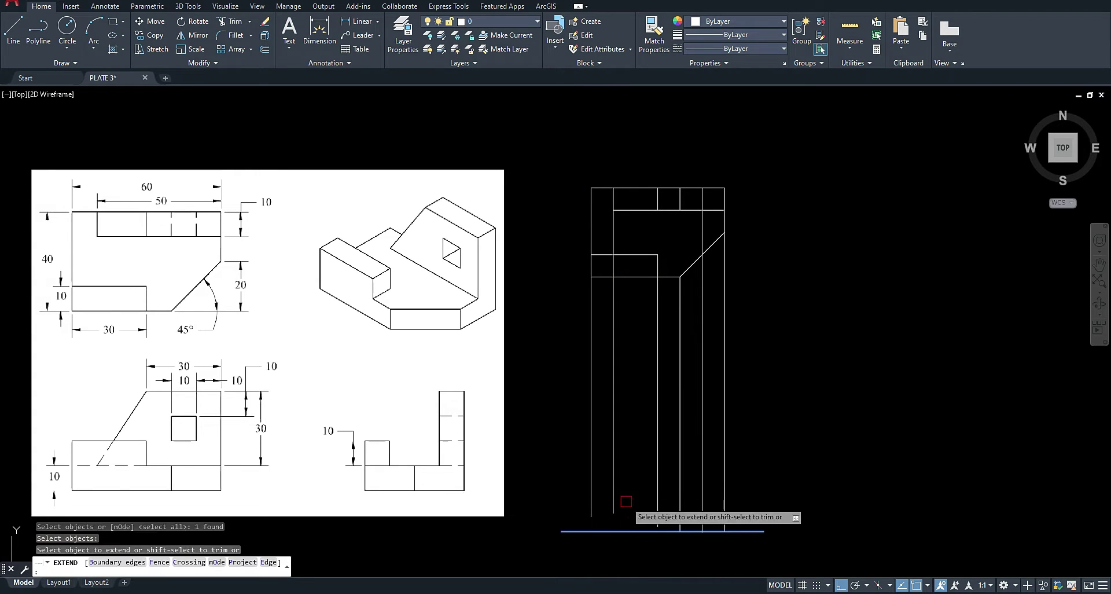
left_click_drag(747, 521, 583, 521)
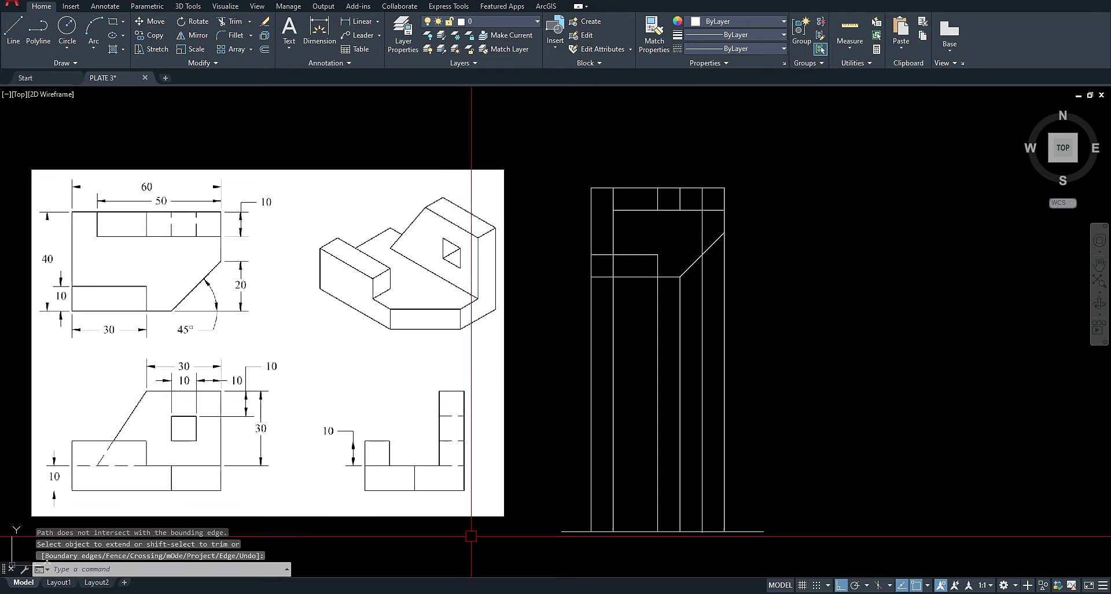
- Offset the base line upward three times in succession at 10 spacing to make the front view's height lines
middle_click_drag(471, 536, 560, 492)
key("Escape")
type("o")
key("Return")
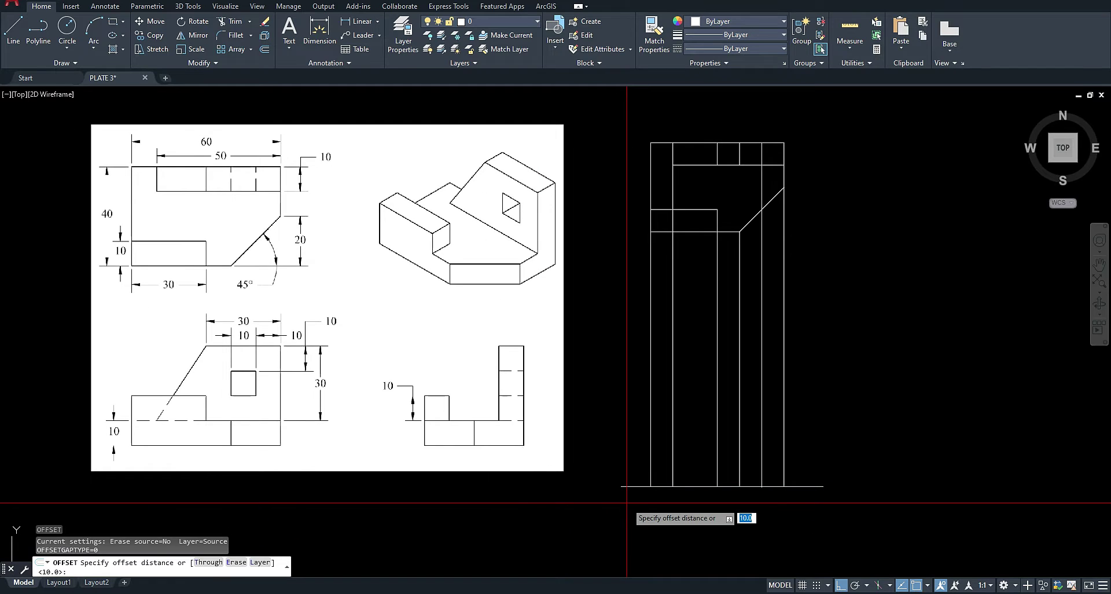
type("10")
key("Return")
left_click(636, 486)
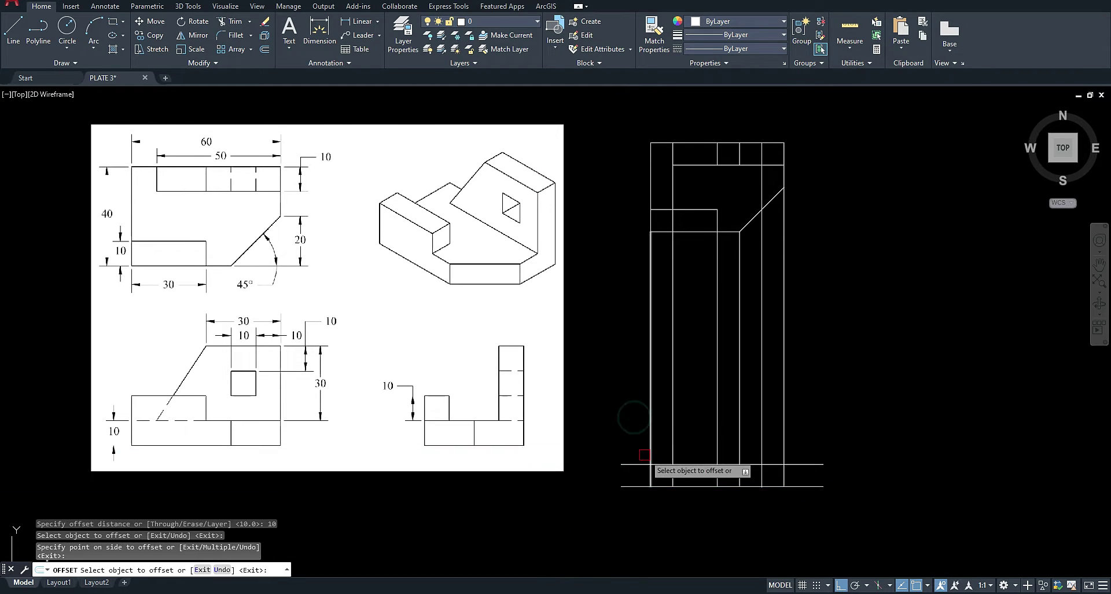
scroll(745, 464, "up", 3)
scroll(762, 467, "down", 3)
left_click(762, 468)
left_click(774, 476)
left_click(775, 440)
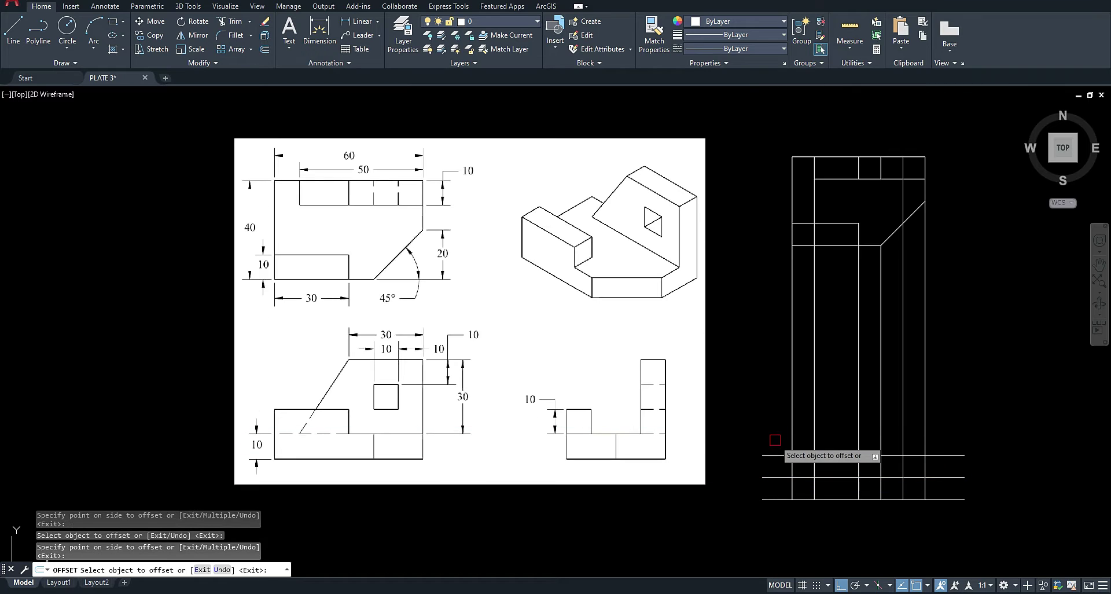
left_click(773, 454)
left_click(765, 420)
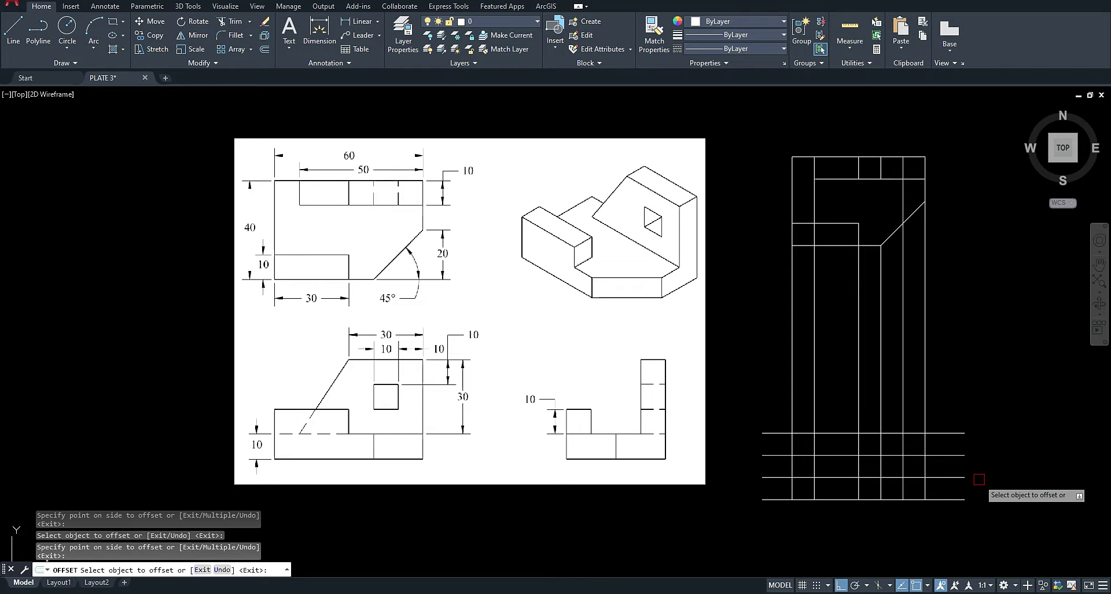
key("Escape")
- Offset the first height line above the base line upward by 30
middle_click_drag(957, 483, 881, 490)
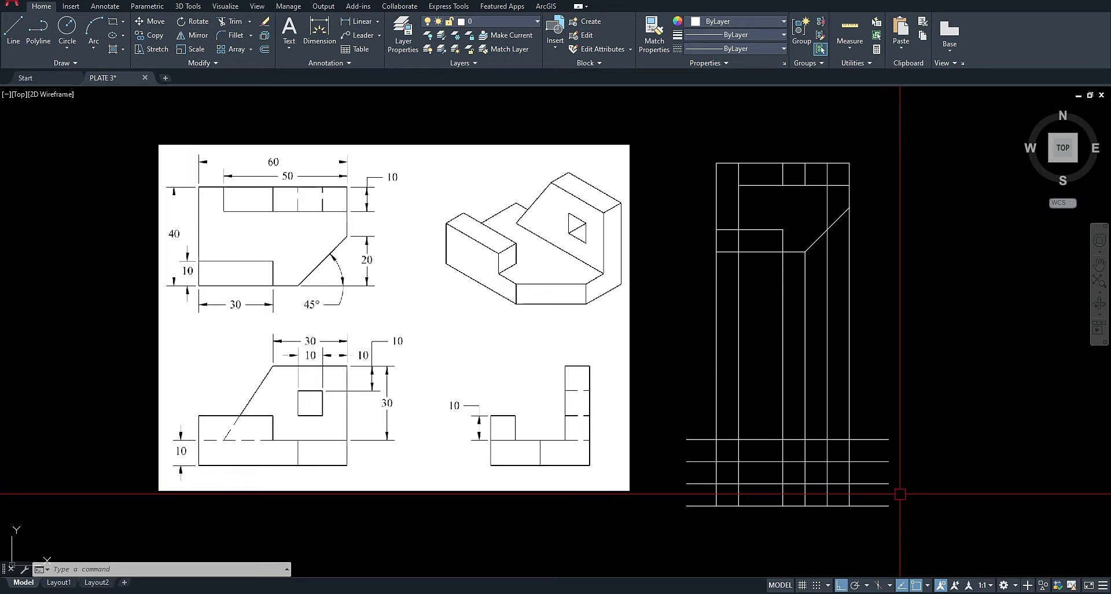
key("Return")
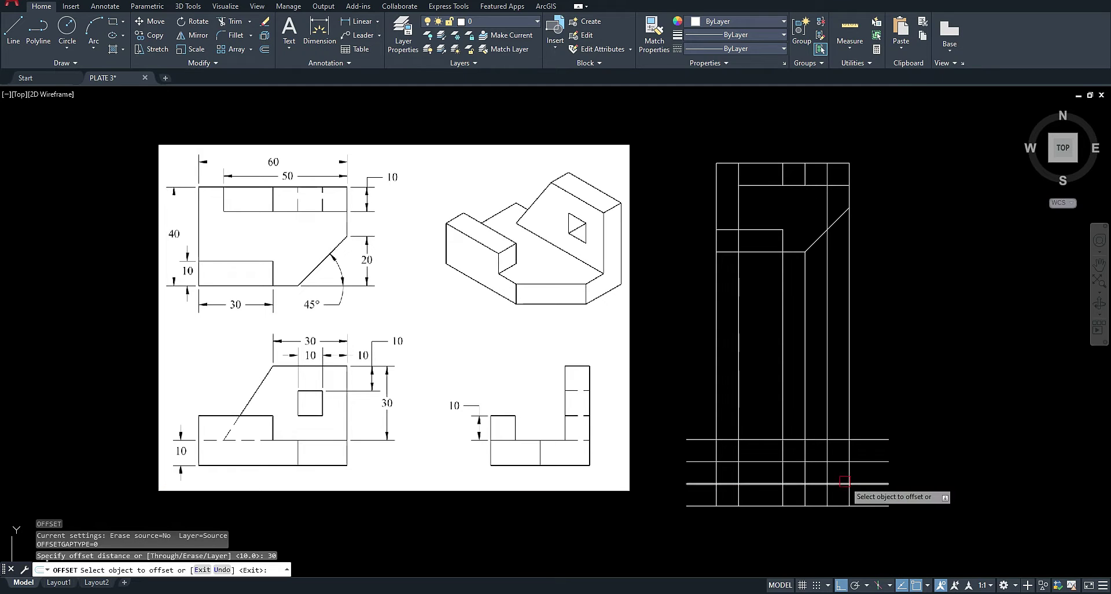
left_click(866, 439)
left_click(898, 367)
key("Return")
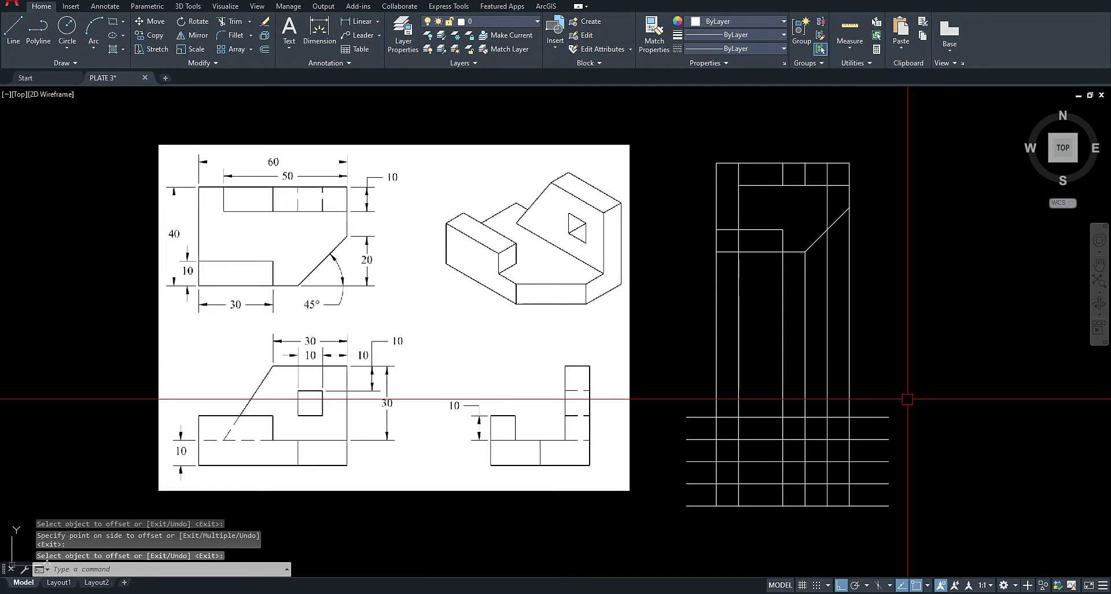
- Trim the ends of the horizontal lines that overhang the outer projection lines on both sides
type("tr")
key("Return")
left_click(905, 528)
left_click(868, 427)
left_click(710, 510)
left_click(679, 407)
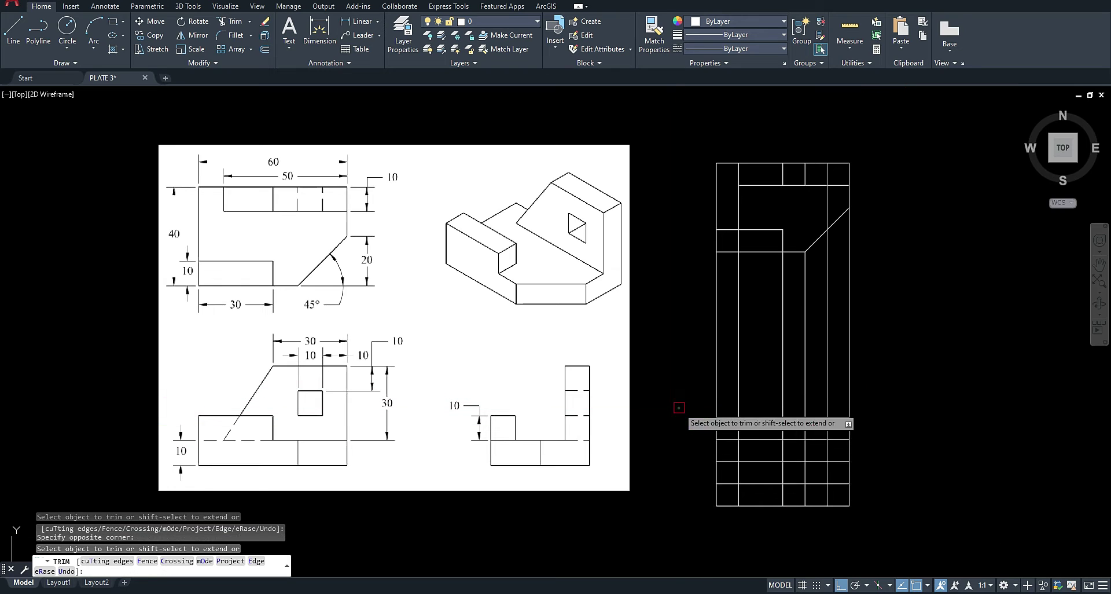
- Trim the projection lines between the top and front views and erase their leftover pieces inside the top view
left_click(885, 397)
left_click(702, 341)
key("Escape")
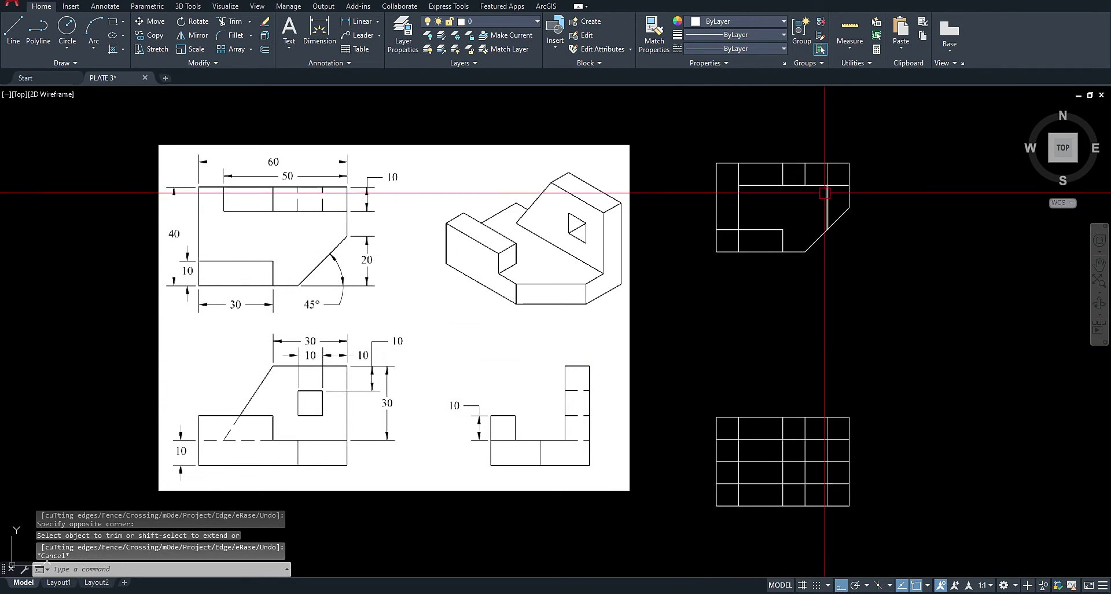
left_click(826, 209)
left_click(739, 190)
key("Delete")
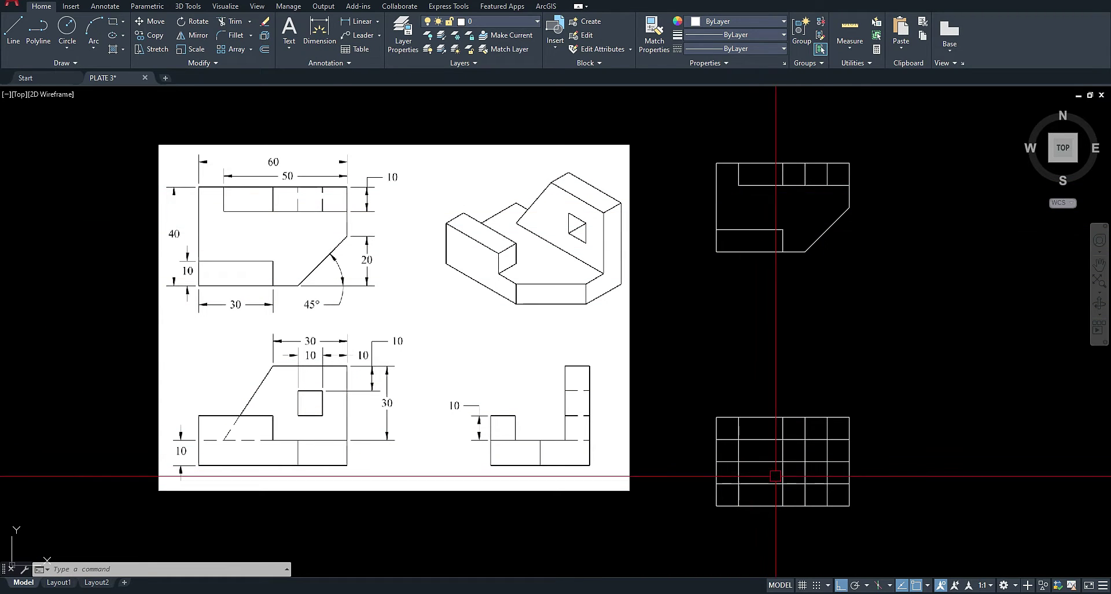
- Draw the front view's sloped edge from the first height line at the second vertical up to the third vertical's top end
scroll(776, 475, "up", 5)
type("l")
key("Return")
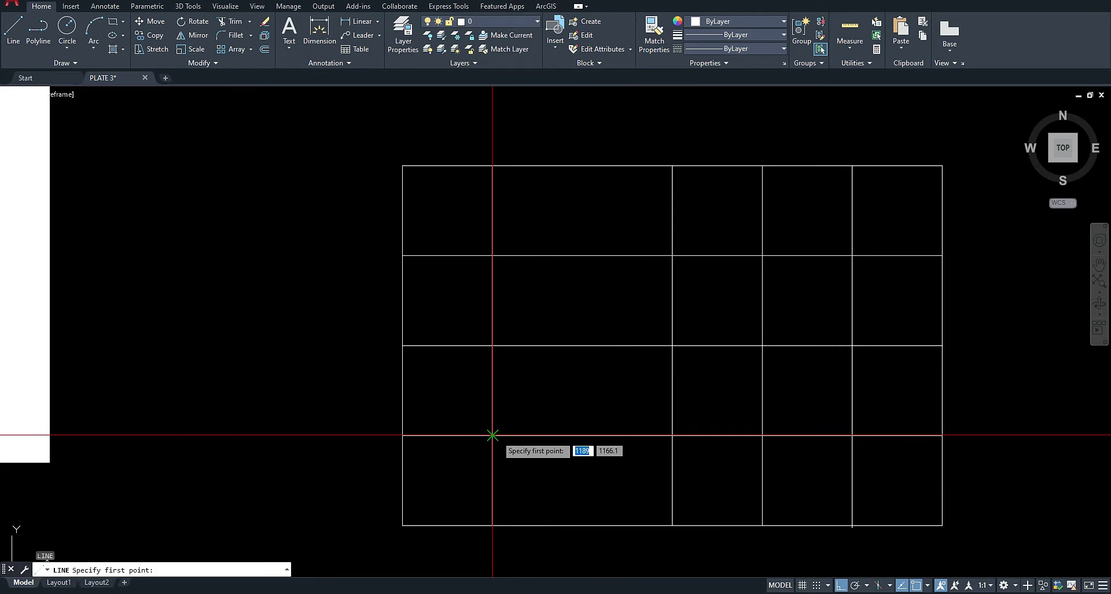
left_click(464, 434)
left_click(671, 166)
key("Return")
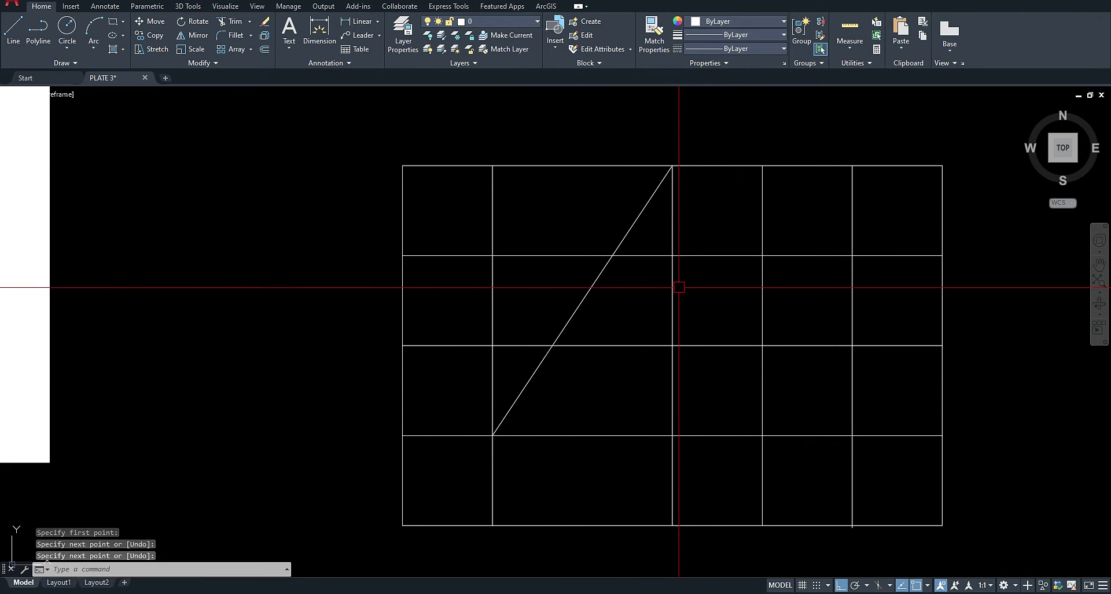
- Trim away the grid lines outside the sloped edge above the front view's left block
scroll(548, 389, "down", 2)
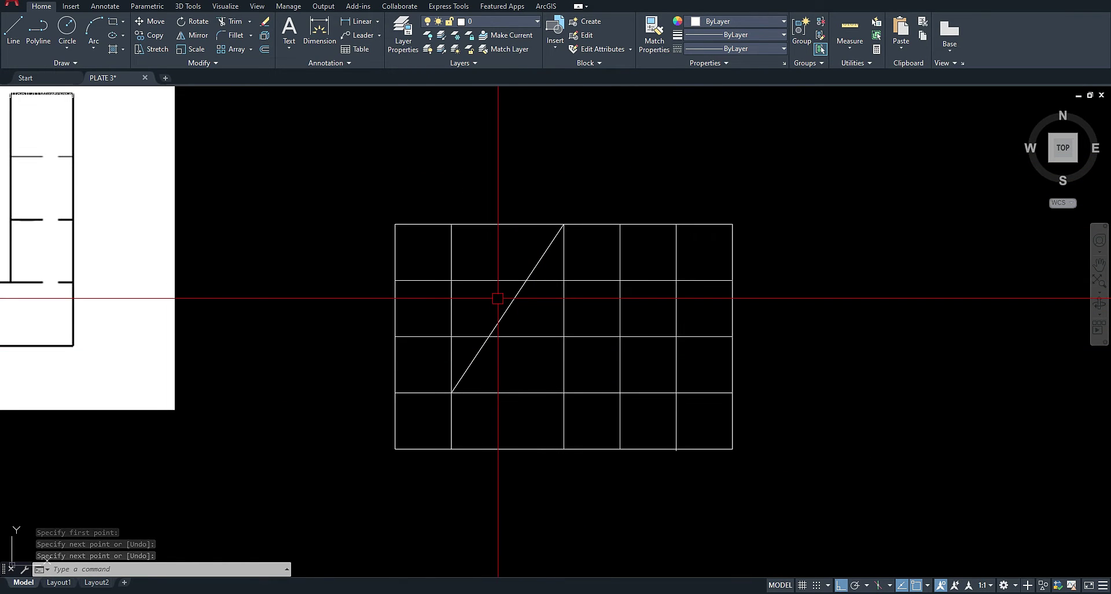
key("Return")
left_click(501, 256)
left_click(422, 216)
left_click(431, 264)
left_click(348, 210)
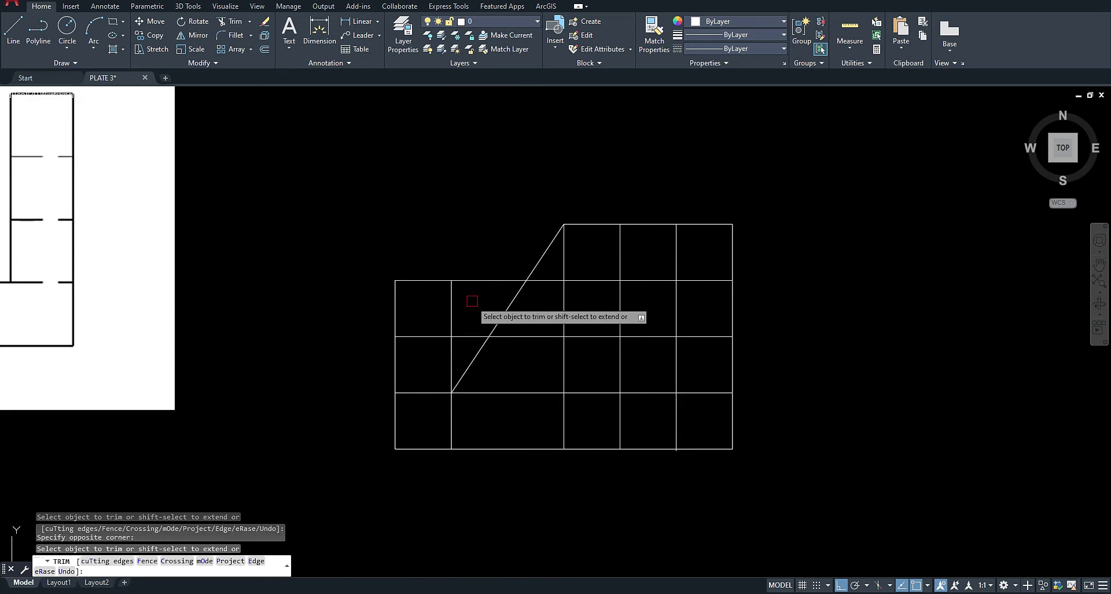
left_click(464, 299)
left_click(415, 246)
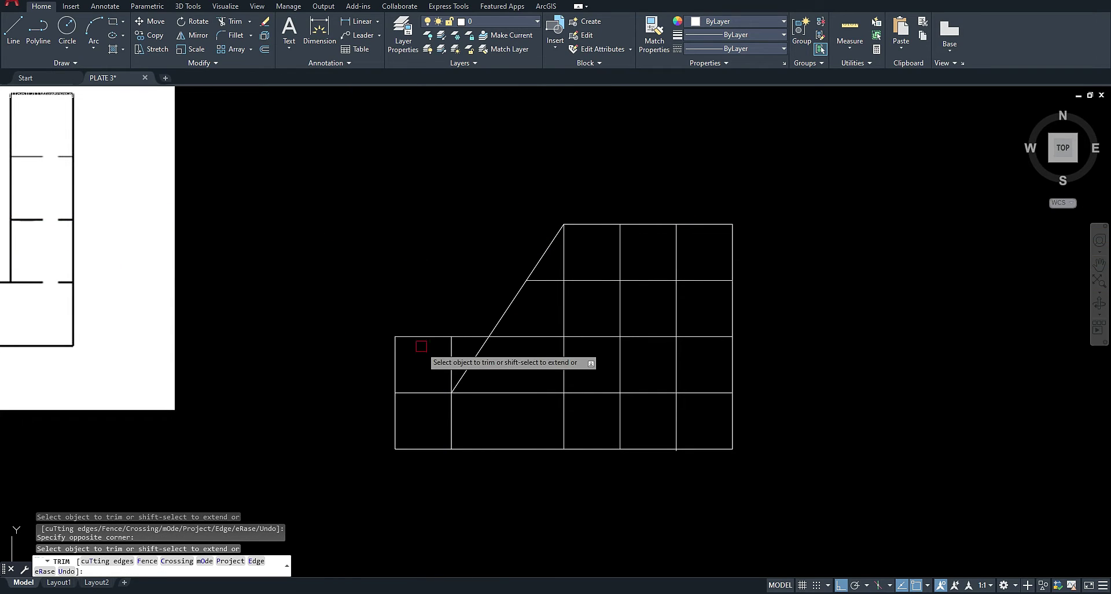
key("Escape")
- Erase the vertical construction line that runs through the lower end of the sloped edge
left_click(451, 365)
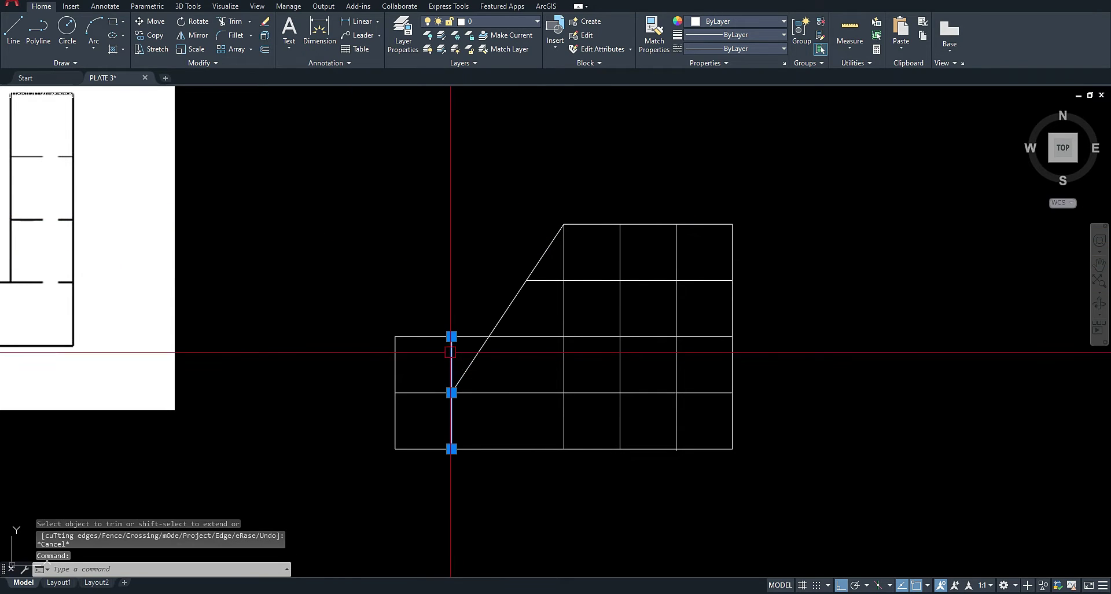
scroll(481, 419, "down", 7)
scroll(492, 399, "up", 9)
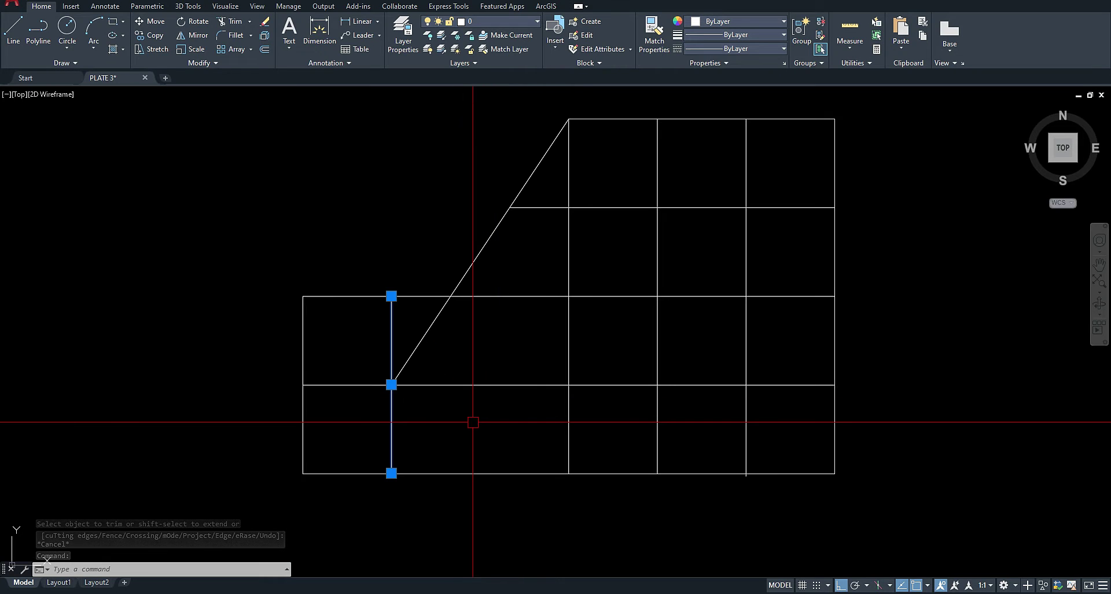
key("Delete")
- Trim the vertical line above the left block and the upper horizontal line between the slope and the square hole
middle_click_drag(615, 346, 568, 402)
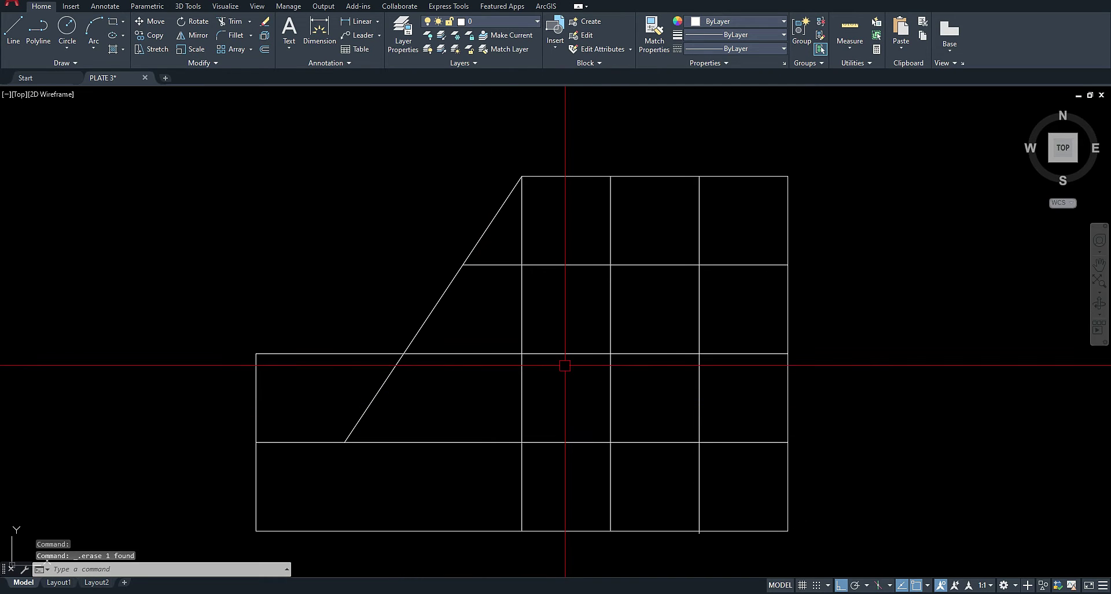
type("tr")
key("Return")
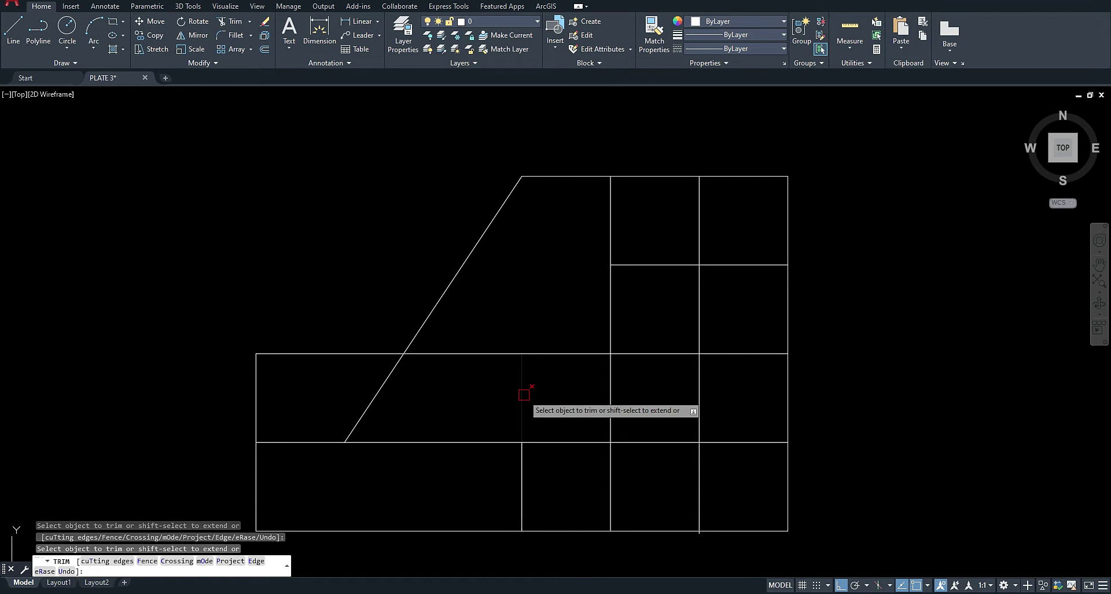
scroll(610, 364, "down", 4)
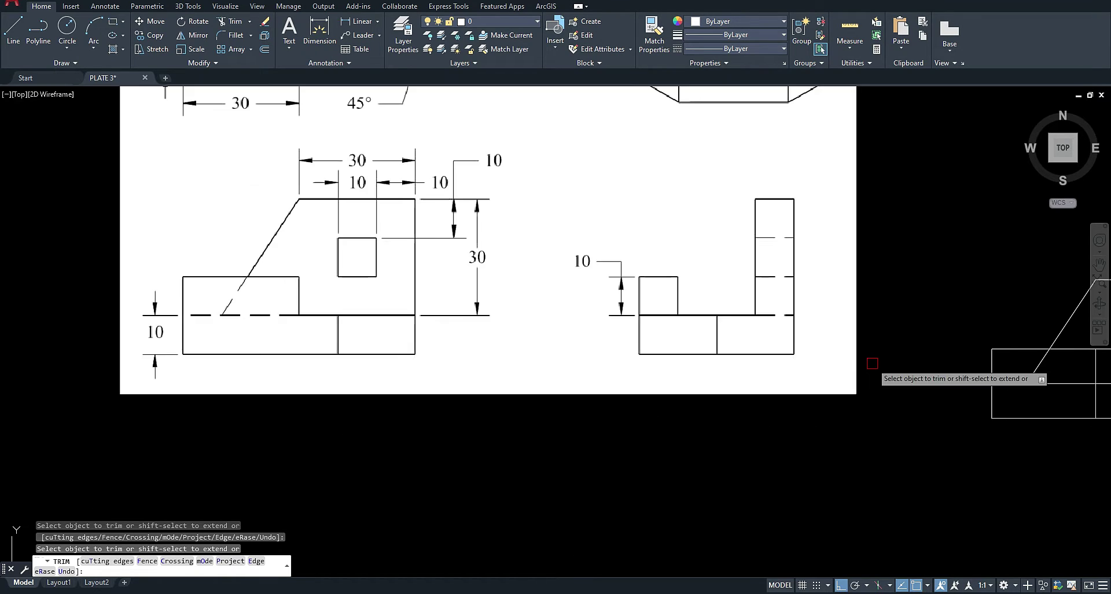
scroll(640, 346, "up", 3)
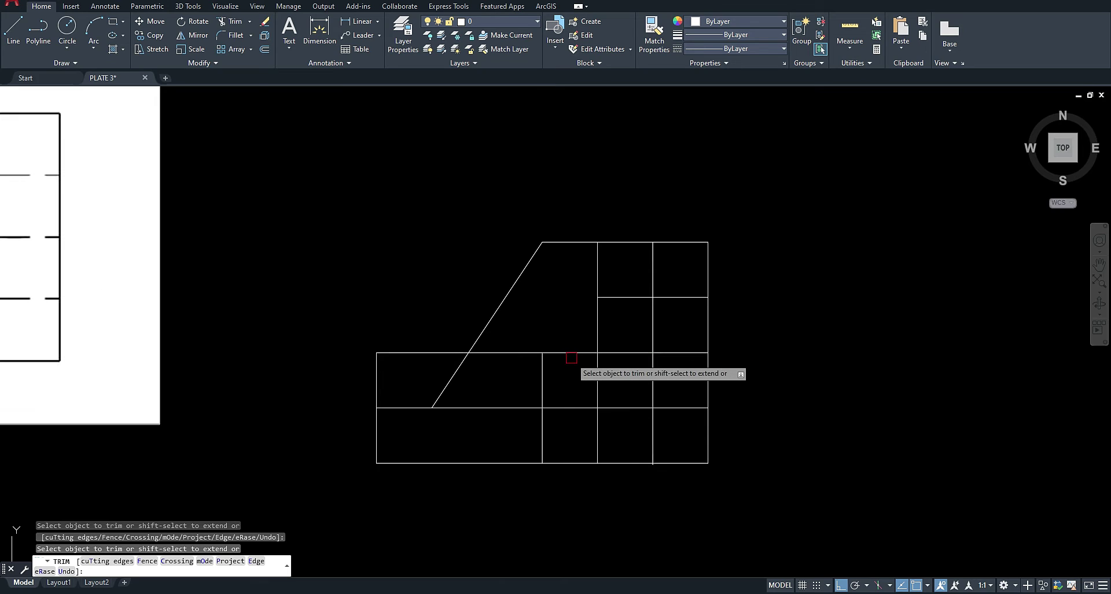
middle_click_drag(617, 369, 619, 433)
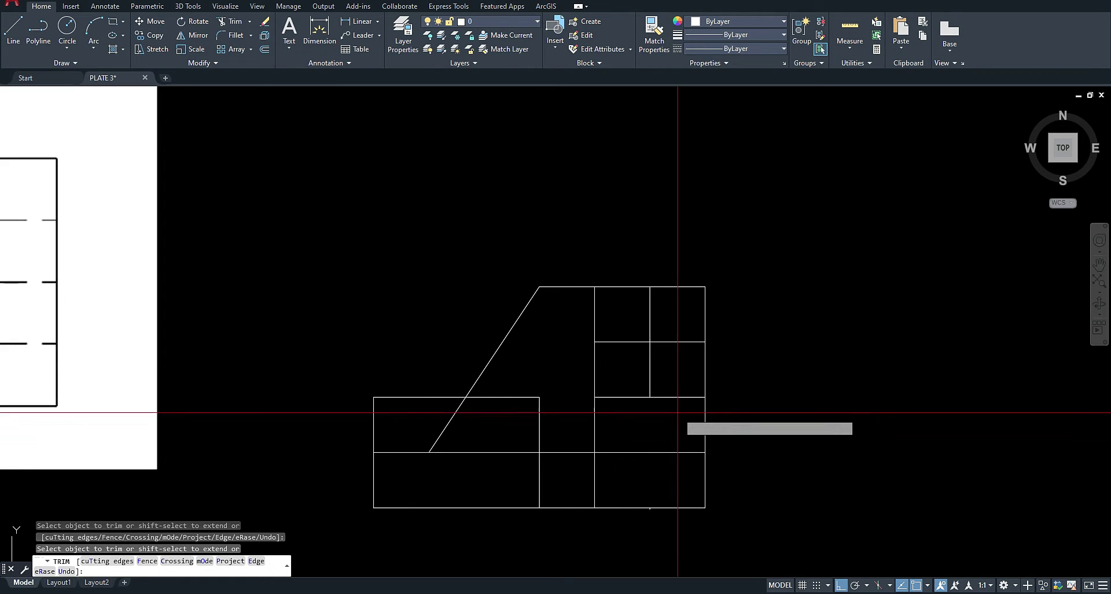
- Trim the remaining lines around the square hole and erase the leftover stub below the front view's base line
left_click(663, 331)
left_click(664, 316)
left_click(591, 312)
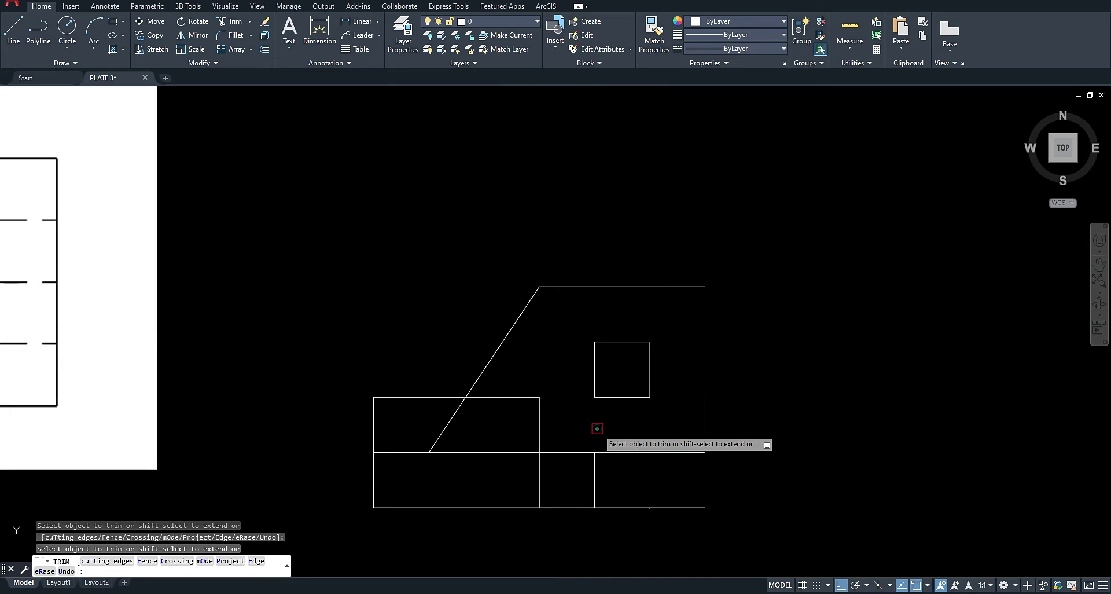
scroll(655, 521, "up", 6)
key("space")
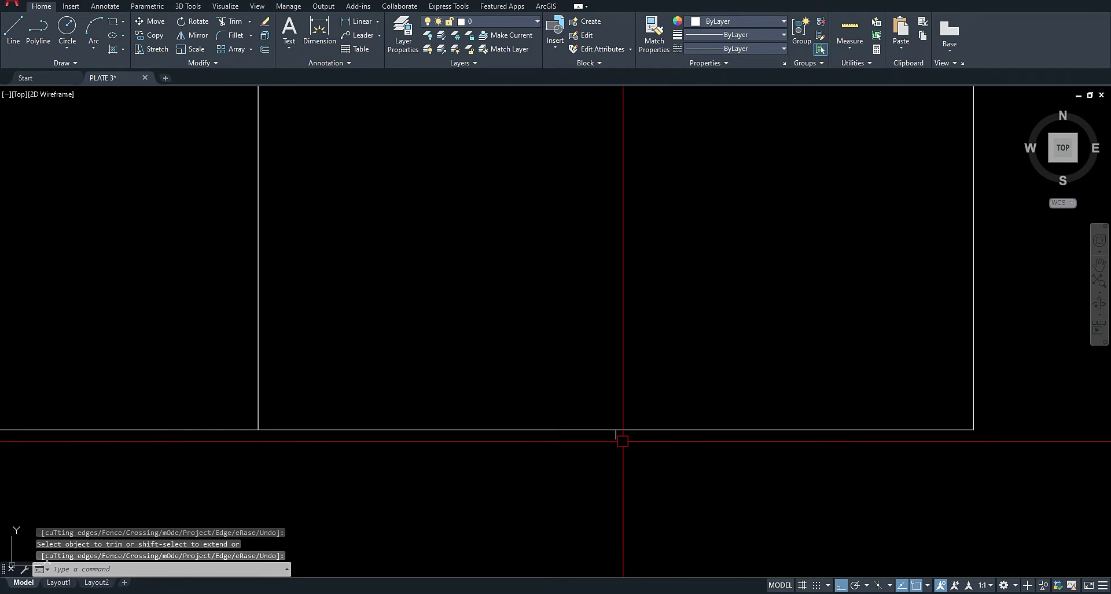
left_click(617, 438)
type("e")
key("space")
scroll(648, 458, "down", 6)
- Draw a short vertical marker at the slope's lower end and trim the slope below the left block's top edge
middle_click_drag(516, 393, 635, 404)
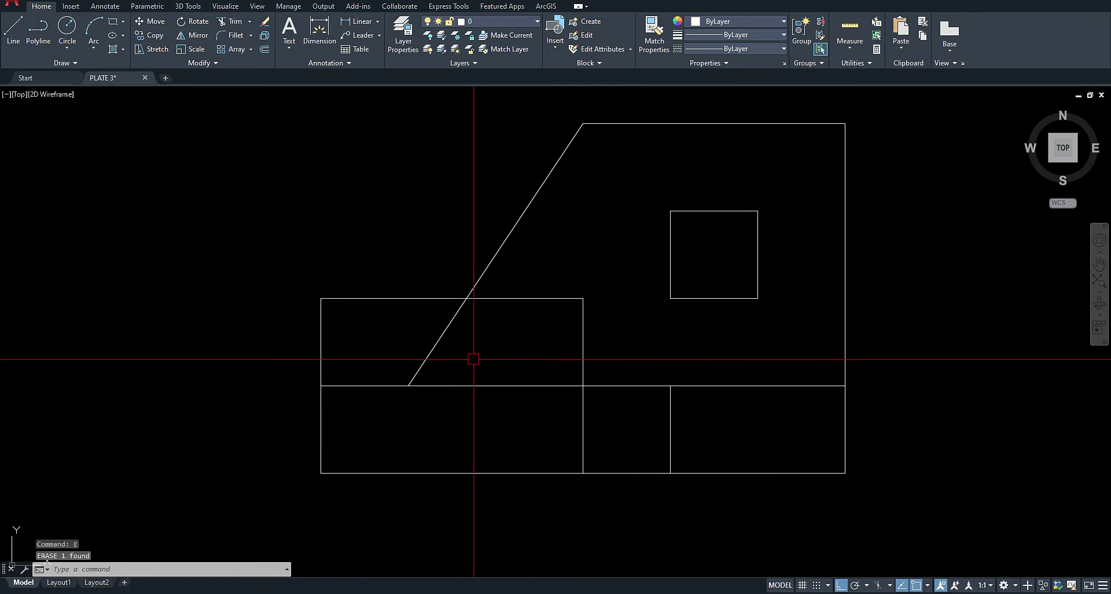
type("l")
key("space")
left_click(409, 385)
left_click(410, 395)
key("Escape")
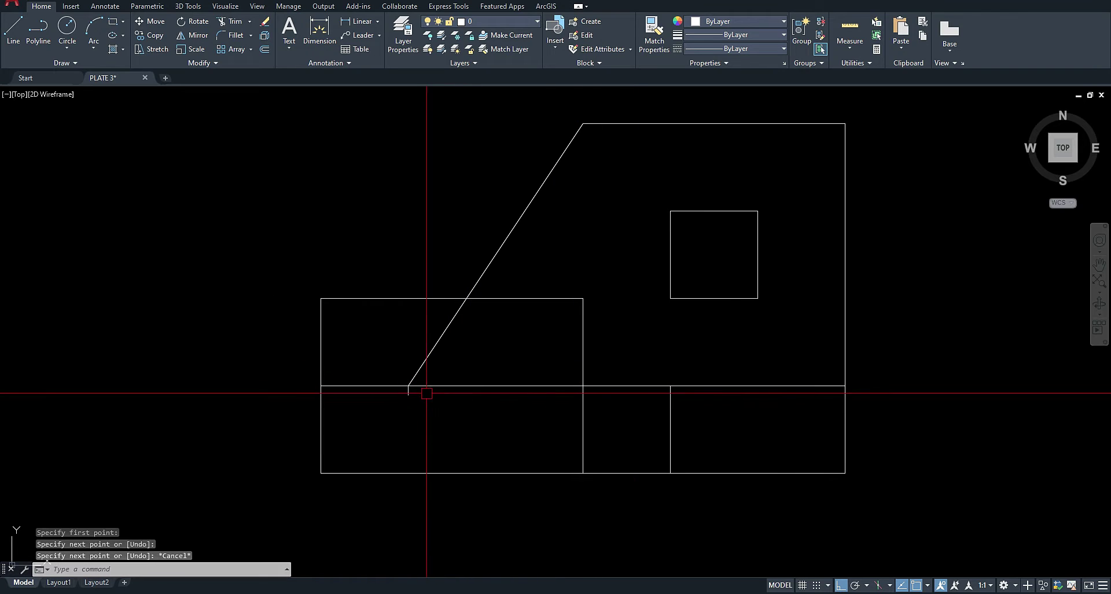
left_click(430, 354)
key("Escape")
- Redraw the slope's lower portion as a separate line from the block's top edge to the marker, and erase the marker
type("l")
key("space")
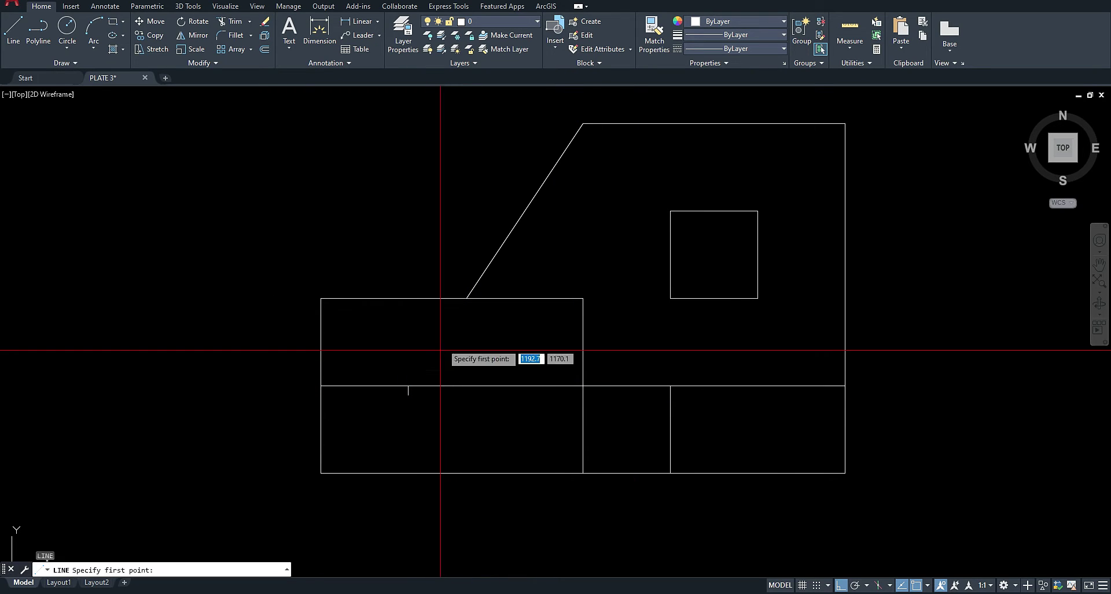
left_click(467, 299)
left_click(409, 386)
key("Escape")
left_click(409, 390)
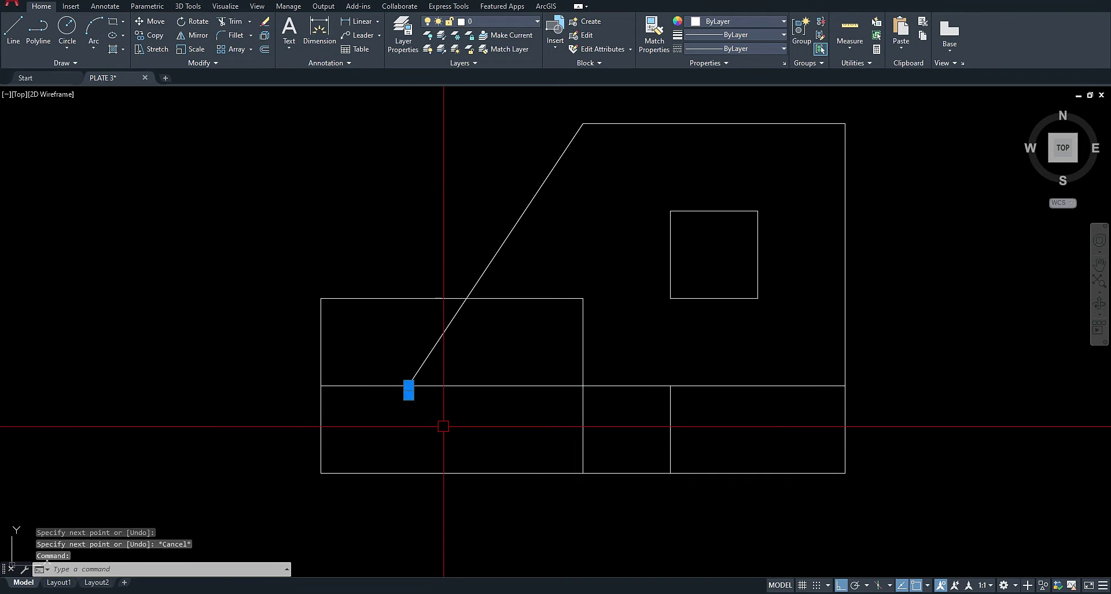
key("Delete")
- Shorten the first height line to the left block's right edge and draw a separate line from there to the view's right edge
left_click(625, 390)
left_click(846, 386)
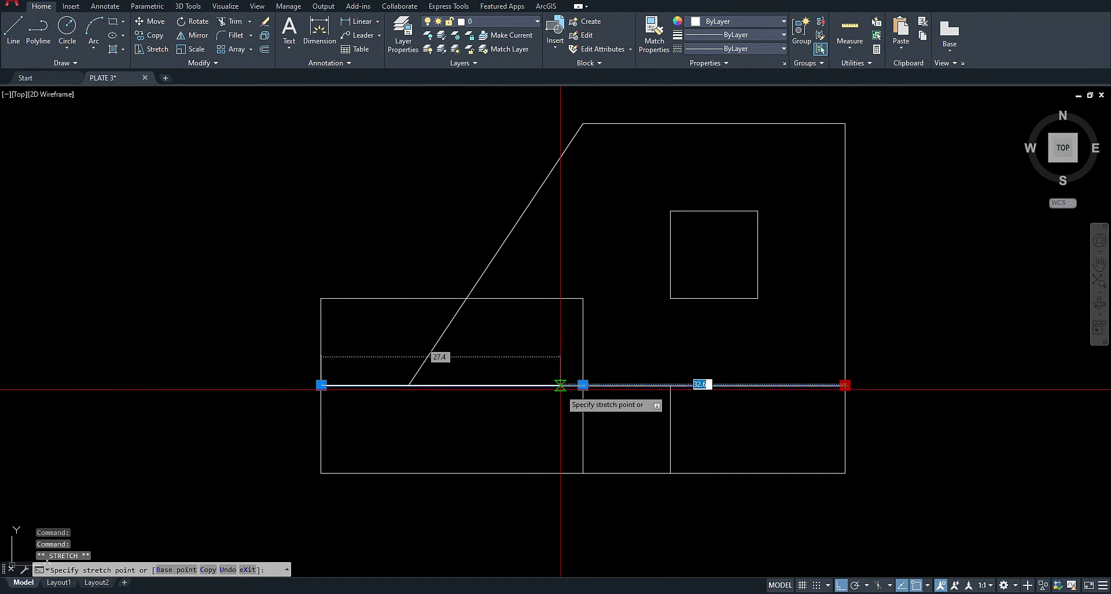
left_click(583, 386)
key("Escape")
type("l")
key("space")
left_click(583, 386)
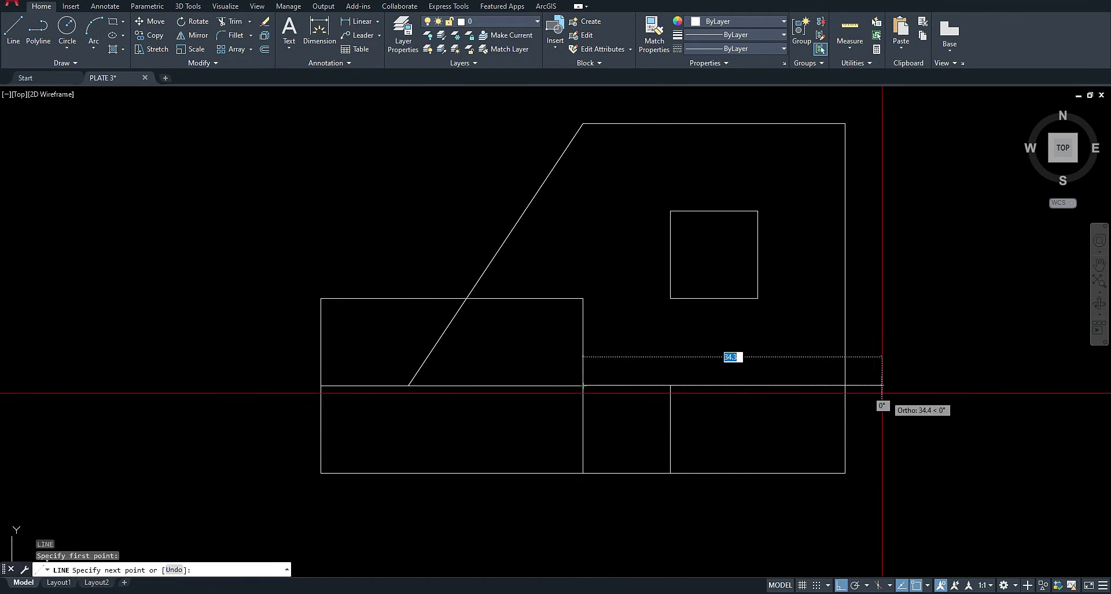
left_click(845, 385)
key("Escape")
scroll(525, 391, "down", 6)
middle_click_drag(446, 405, 610, 467)
scroll(774, 457, "up", 4)
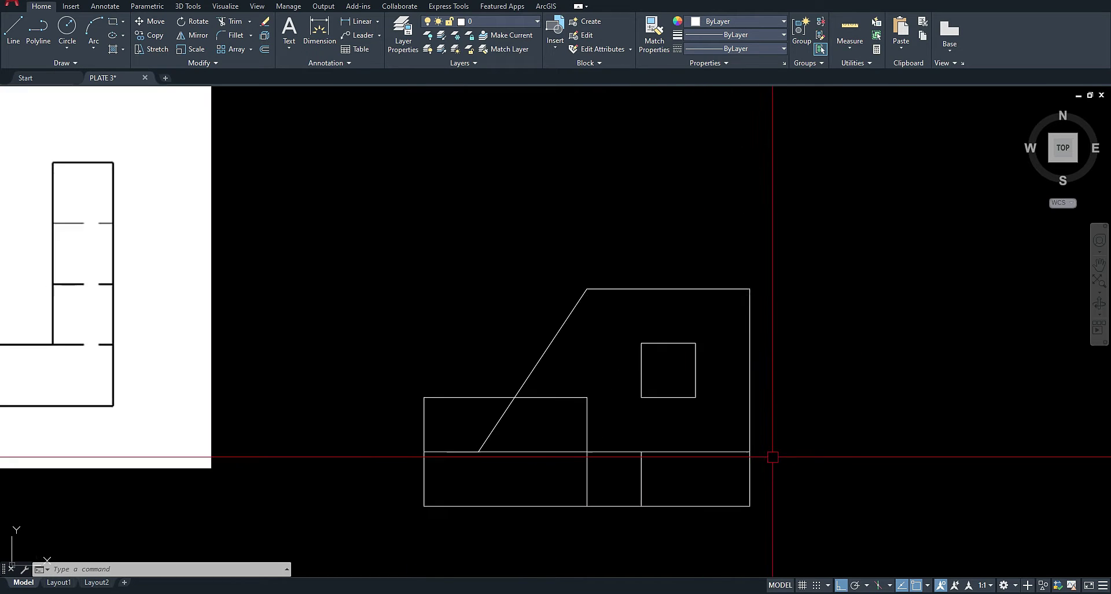
middle_click_drag(774, 458, 501, 461)
scroll(502, 461, "down", 4)
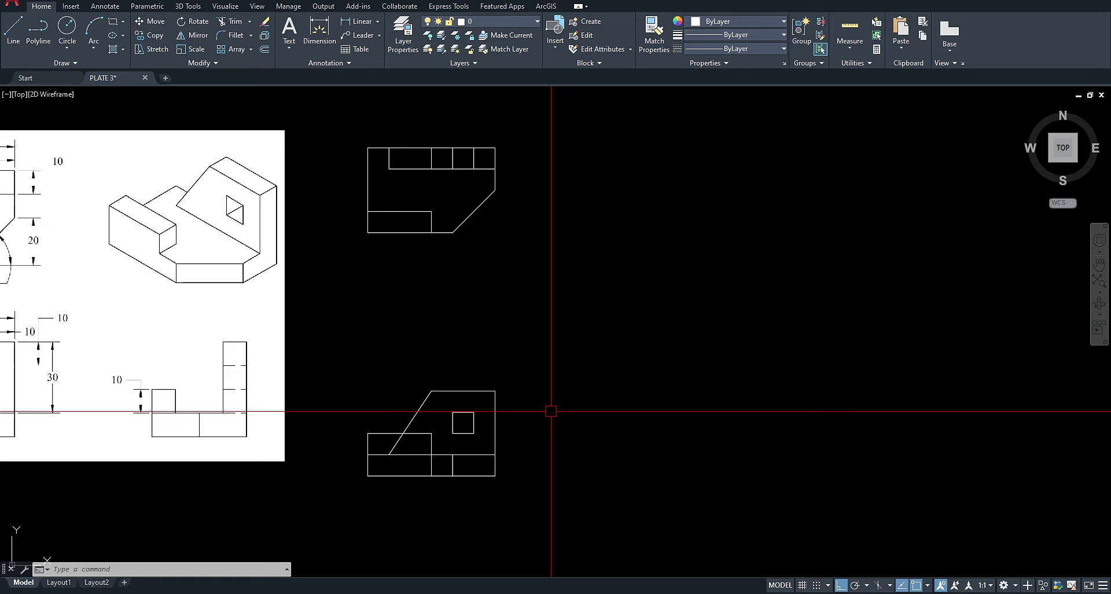
type("l")
key("space")
left_click(495, 390)
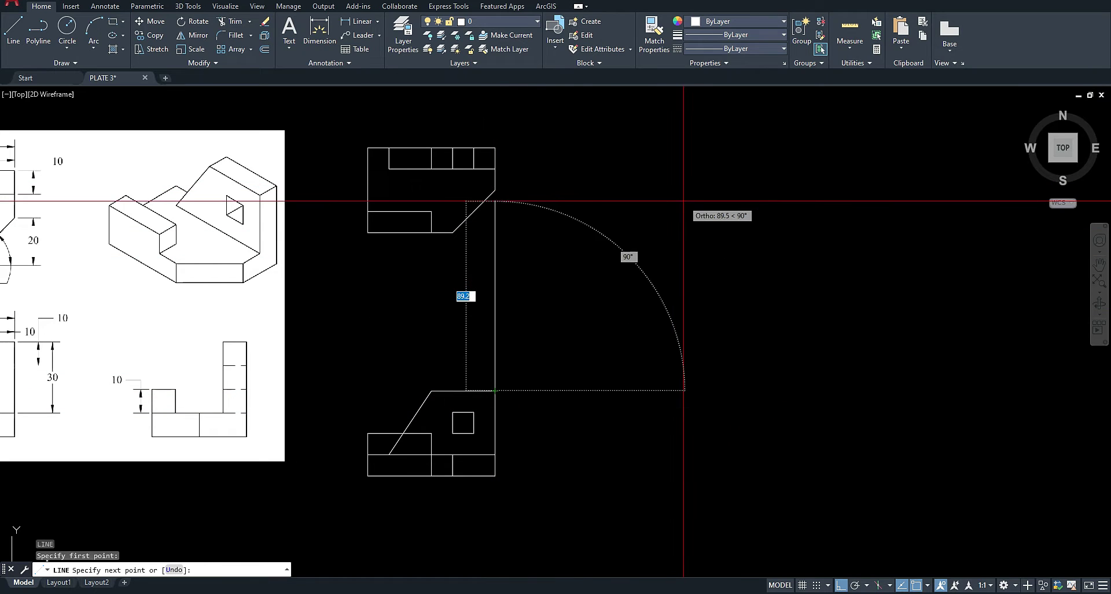
key("Escape")
- Move the entire front view straight up, closer to the top view
left_click(538, 519)
left_click(342, 370)
type("m")
key("space")
left_click(545, 436)
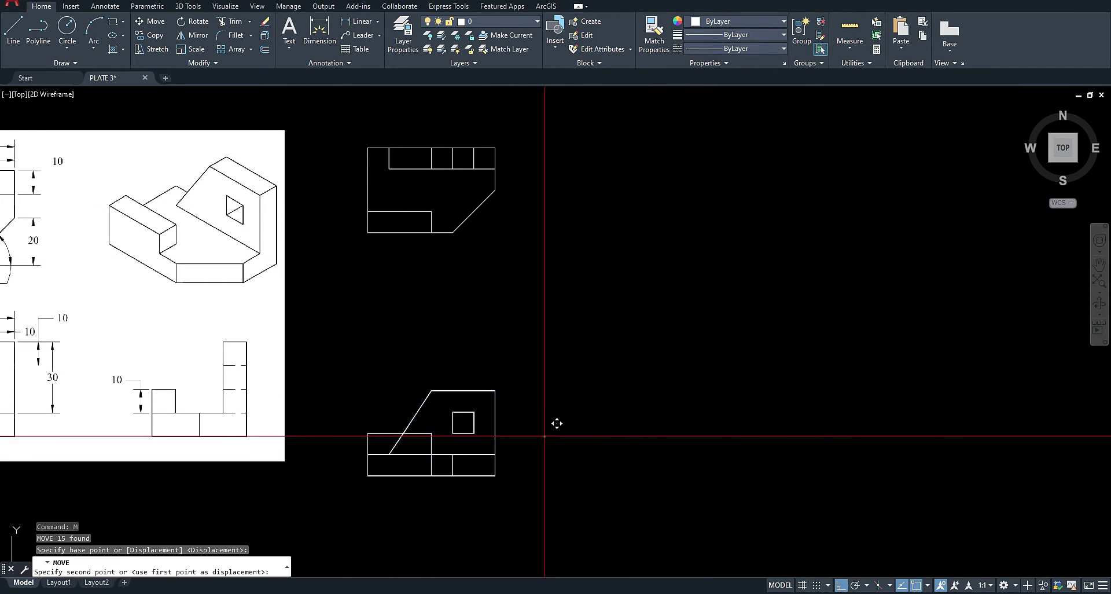
left_click(551, 396)
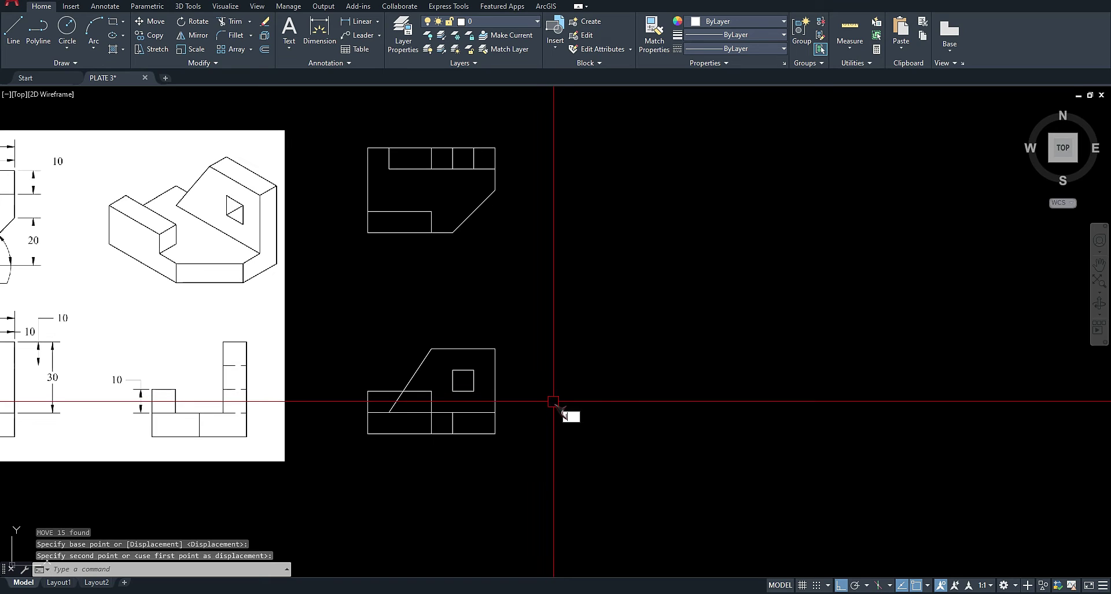
- Draw a 45° miter line from the front view's upper-right corner up to about the level of the top view's upper edge
type("l")
key("space")
left_click(495, 349)
key("F8")
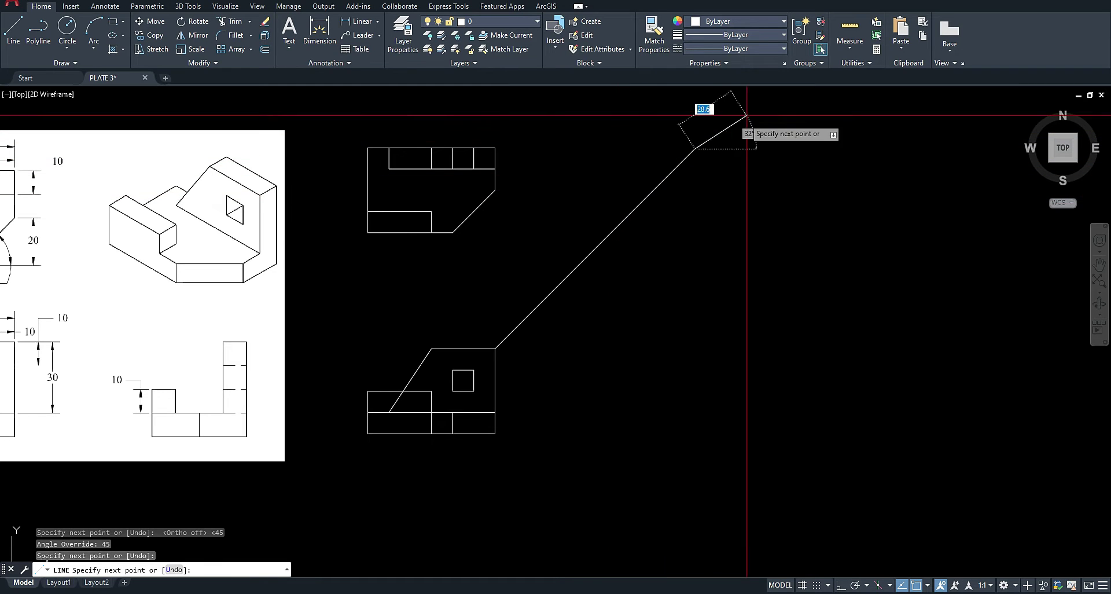
left_click(694, 150)
key("space")
- Draw a horizontal projection line about 106 long from the top view's upper-right corner, passing the end of the miter line
key("space")
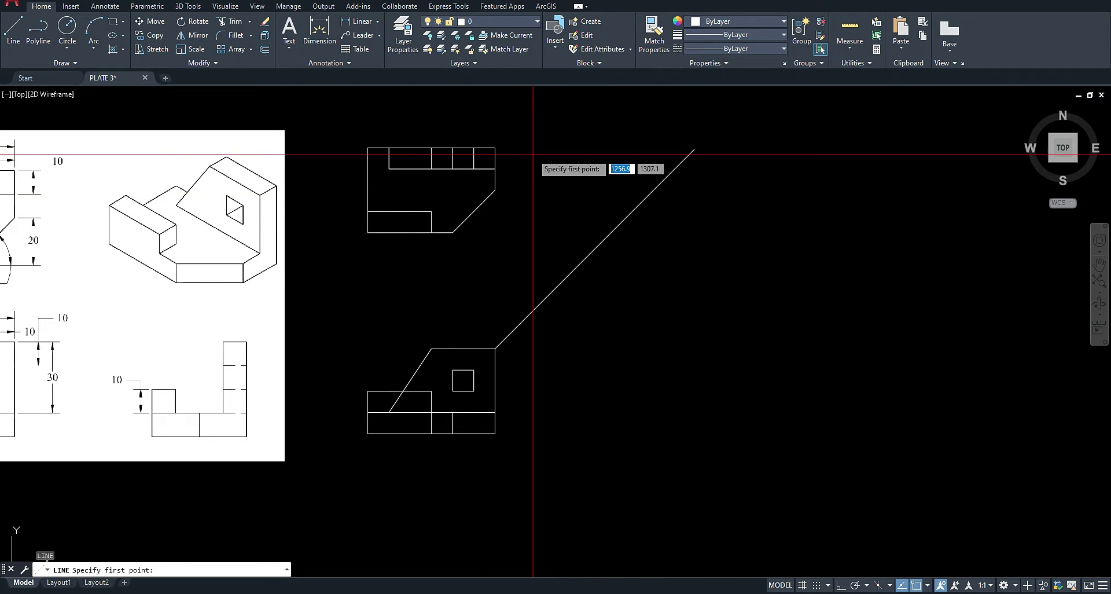
left_click(495, 148)
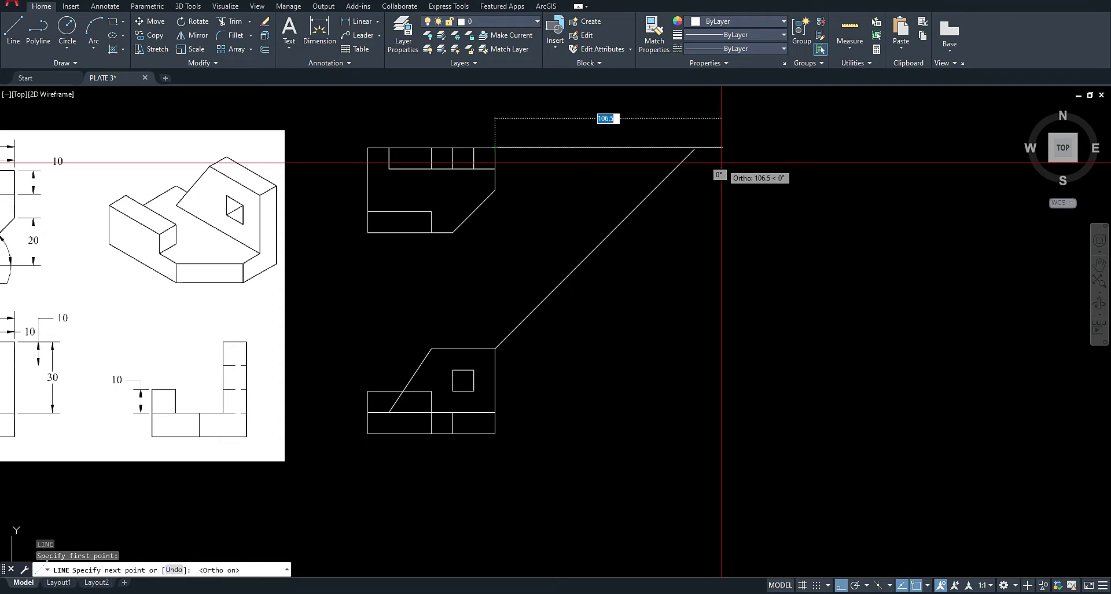
left_click(722, 147)
key("space")
left_click(691, 152)
left_click(694, 149)
key("Escape")
scroll(703, 155, "up", 2)
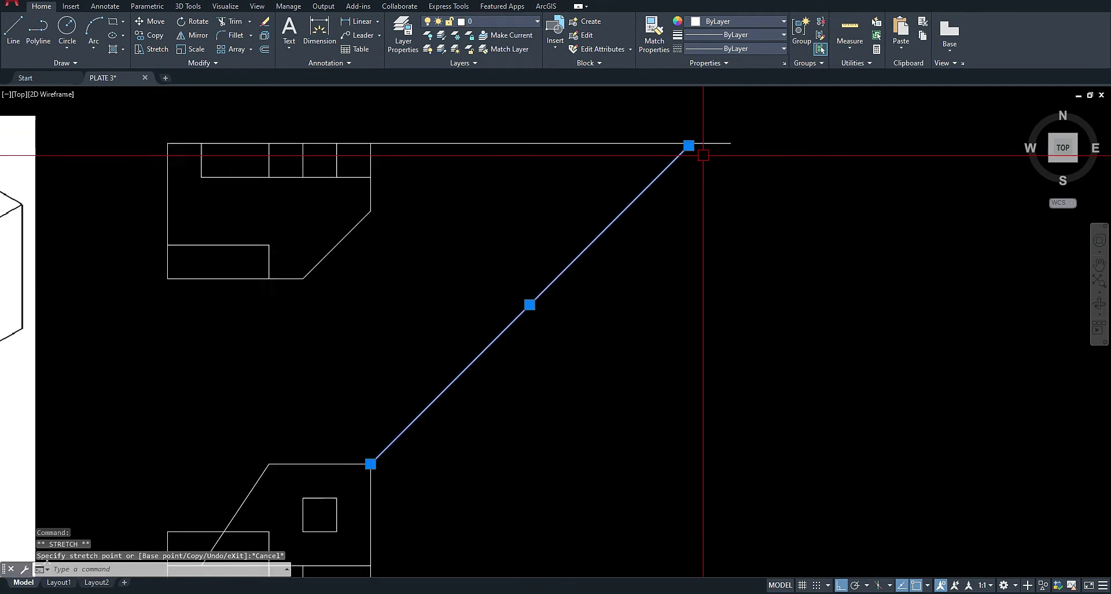
key("Escape")
- Extend the 45° miter line up to the top horizontal projection line
scroll(703, 155, "up", 4)
type("ex")
key("space")
left_click(698, 127)
key("space")
left_click(656, 141)
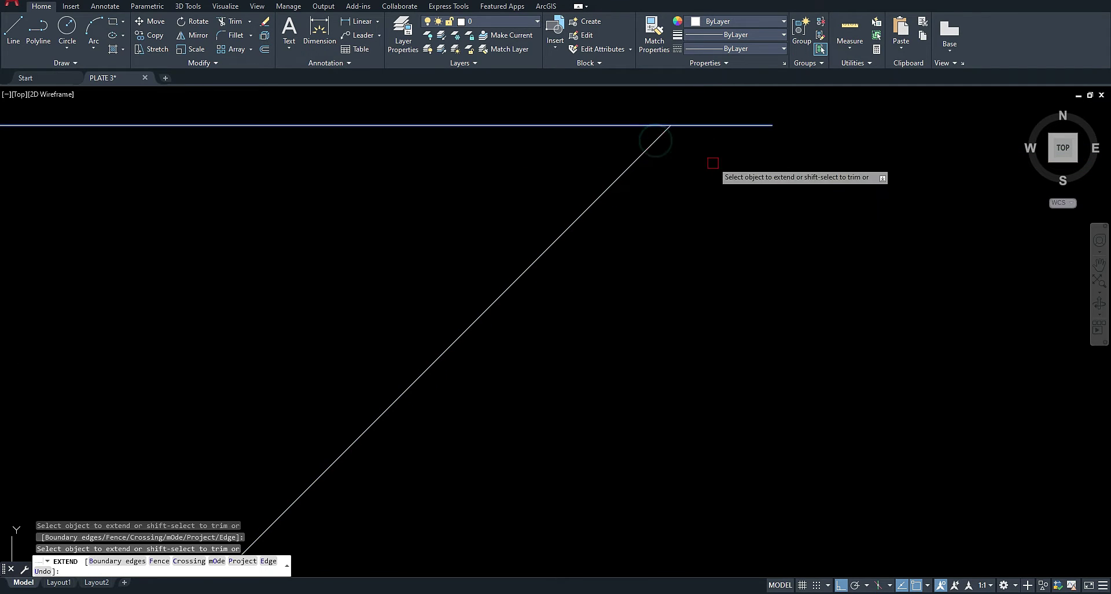
scroll(713, 163, "down", 3)
scroll(657, 217, "up", 2)
key("Escape")
- Draw a horizontal projection line from the right end of the top view's rear strip lower edge to just past the miter line
type("l")
key("space")
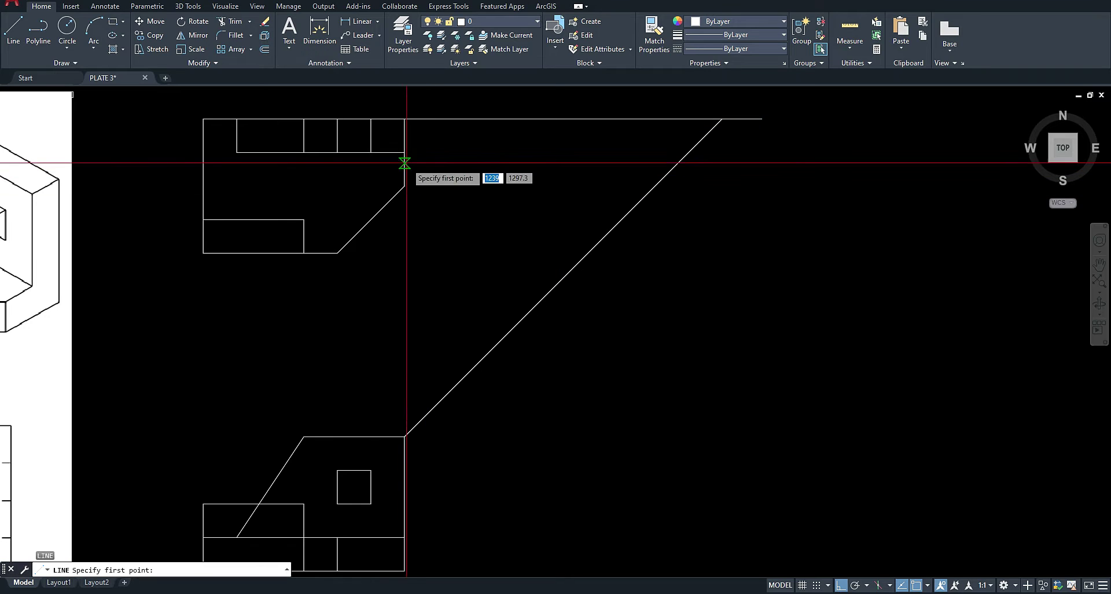
left_click(404, 163)
left_click(709, 167)
key("space")
- Draw horizontal projection lines from the top view's upper chamfer corner and from the lower-left block's upper-right corner to just past the miter line
key("space")
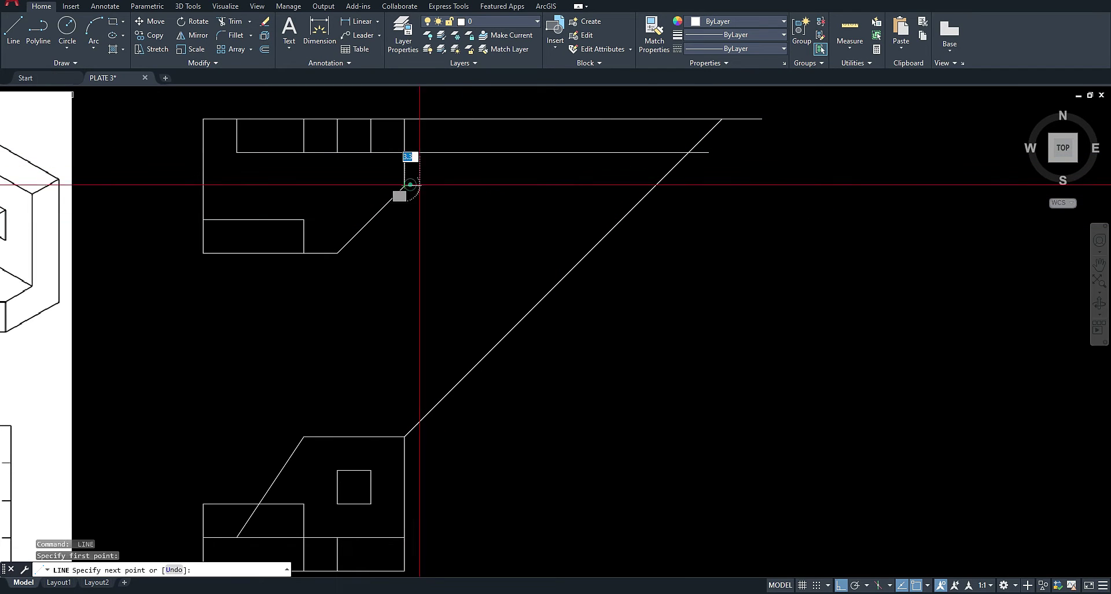
left_click(669, 198)
key("space")
key("space")
left_click(304, 220)
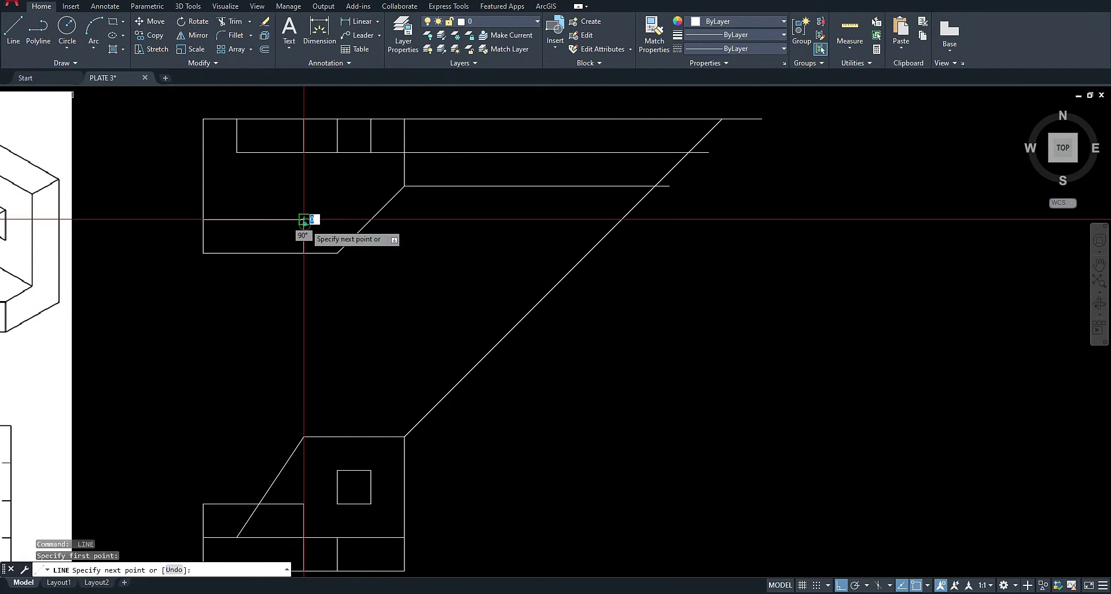
left_click(630, 231)
key("space")
- Draw a horizontal projection line from the top view's lower chamfer corner to just past the miter line
key("space")
left_click(337, 252)
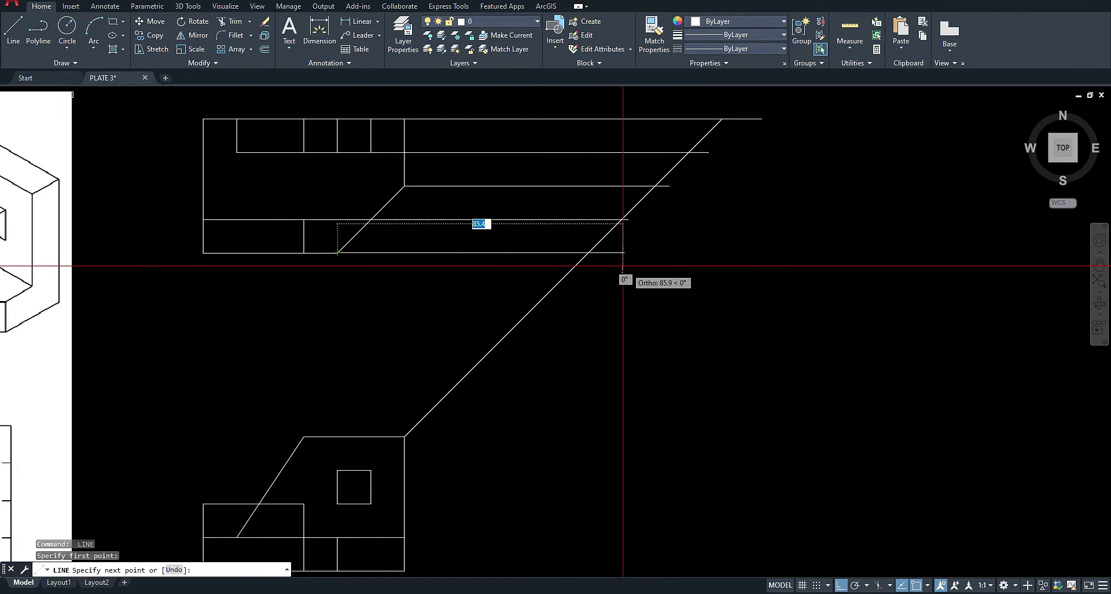
left_click(612, 266)
key("space")
- Draw a vertical projection line from the miter line's upper end down past the front view's base
middle_click_drag(658, 310, 618, 285)
key("space")
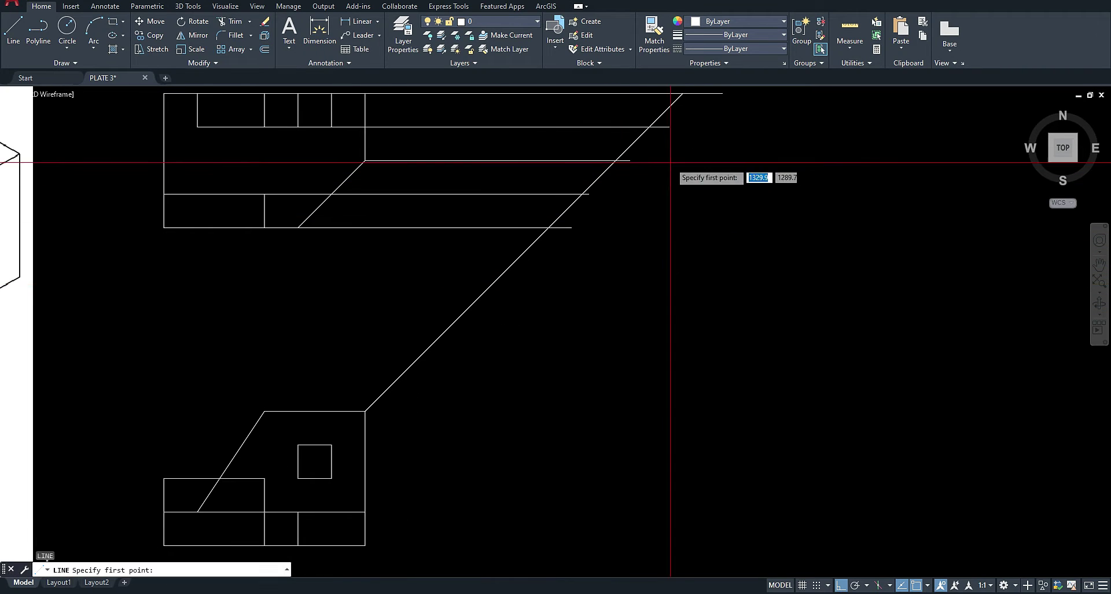
left_click(683, 93)
scroll(638, 384, "down", 2)
left_click(683, 574)
key("space")
- Draw vertical projection lines down past the front view's base from the miter line's intersections with the second and third horizontal projection lines
key("space")
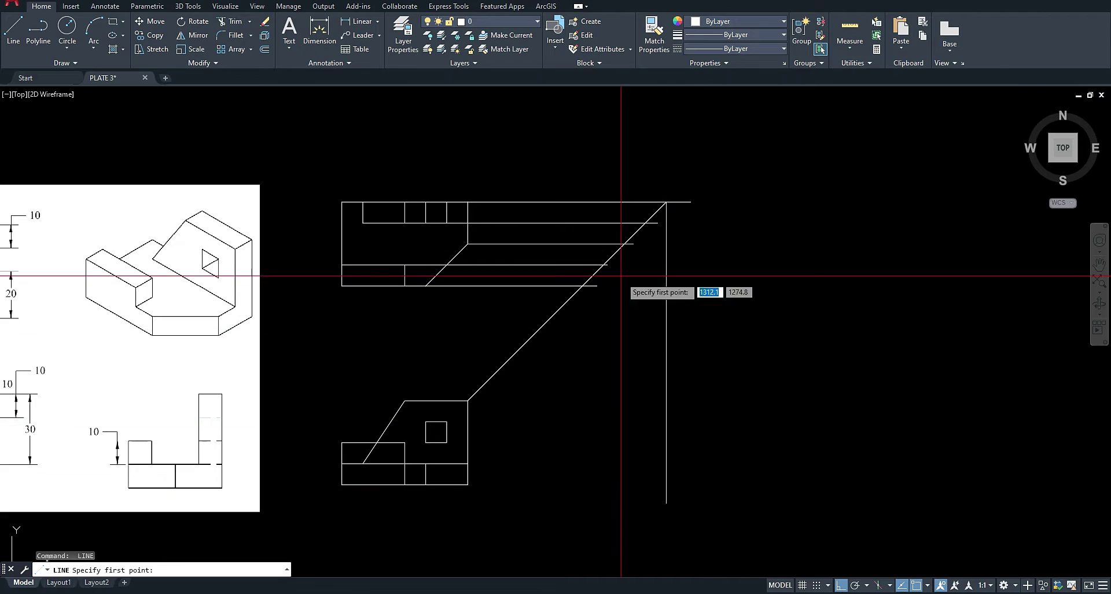
left_click(645, 223)
left_click(646, 527)
key("space")
key("space")
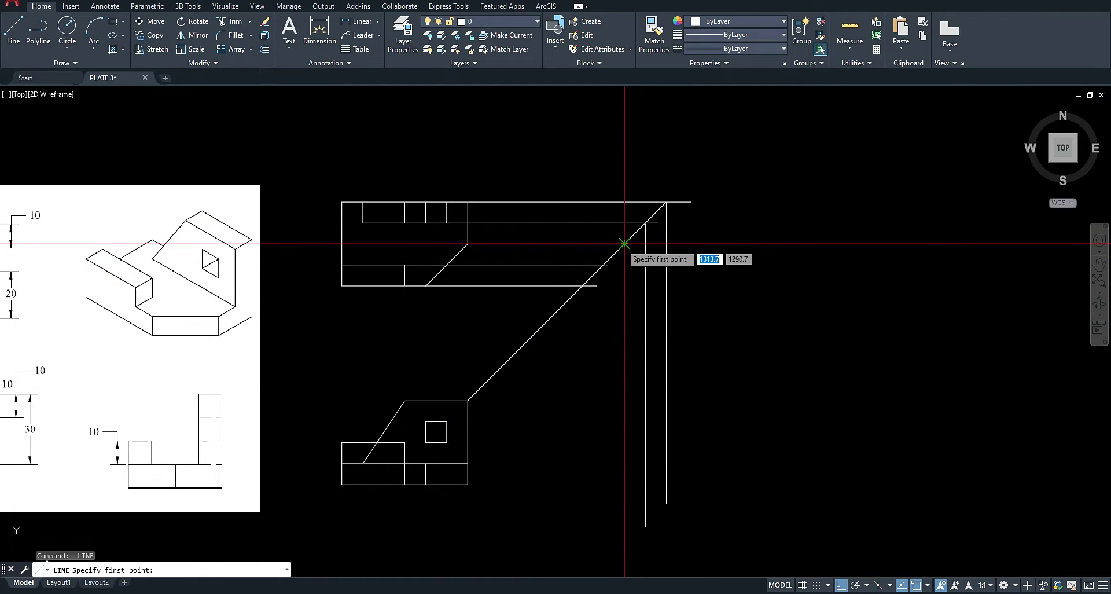
left_click(625, 243)
left_click(625, 527)
key("space")
- Draw vertical projection lines down past the front view's base from the miter line's intersections with the two lowest horizontal projection lines
key("space")
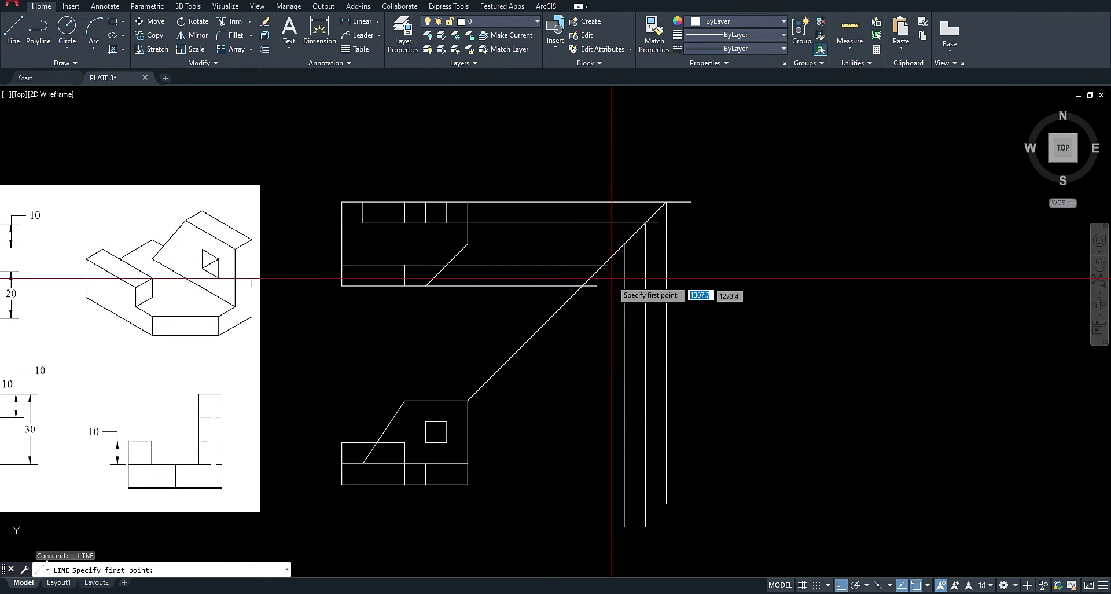
scroll(604, 264, "up", 2)
scroll(604, 264, "down", 2)
left_click(604, 265)
left_click(610, 521)
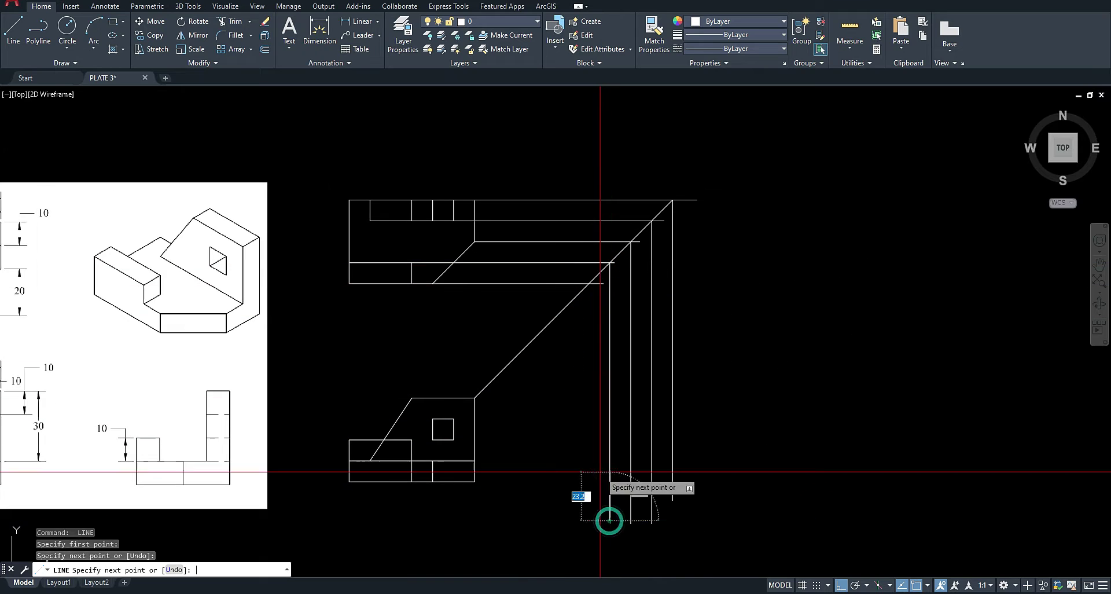
key("space")
key("space")
left_click(589, 283)
left_click(590, 524)
key("space")
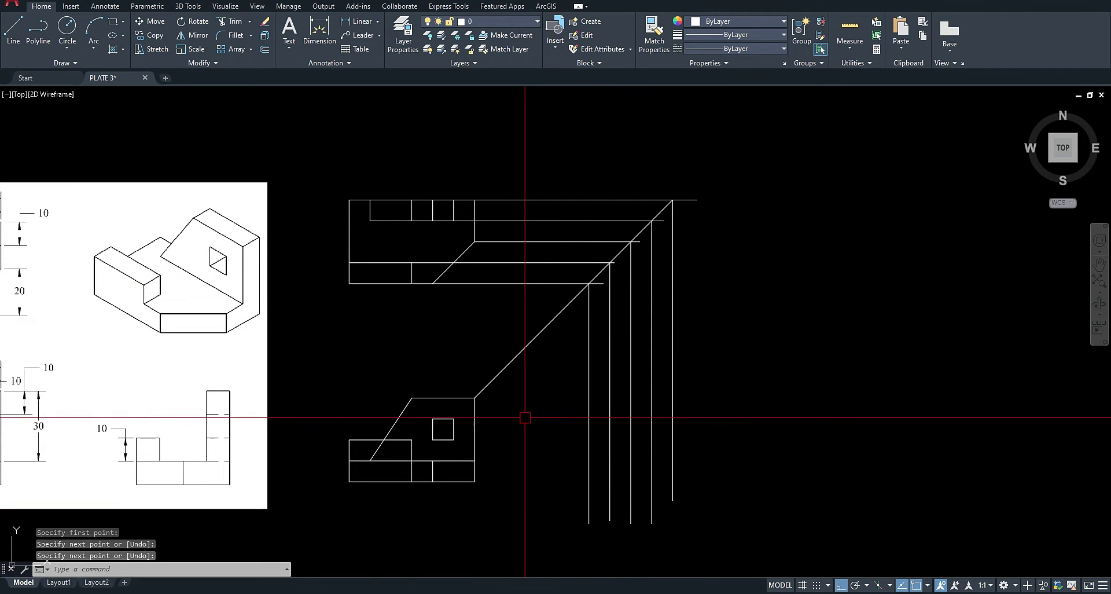
key("space")
key("space")
key("Escape")
- Draw a horizontal projection line from the front view's upper-right corner to beyond the outermost vertical projection line
key("space")
left_click(475, 398)
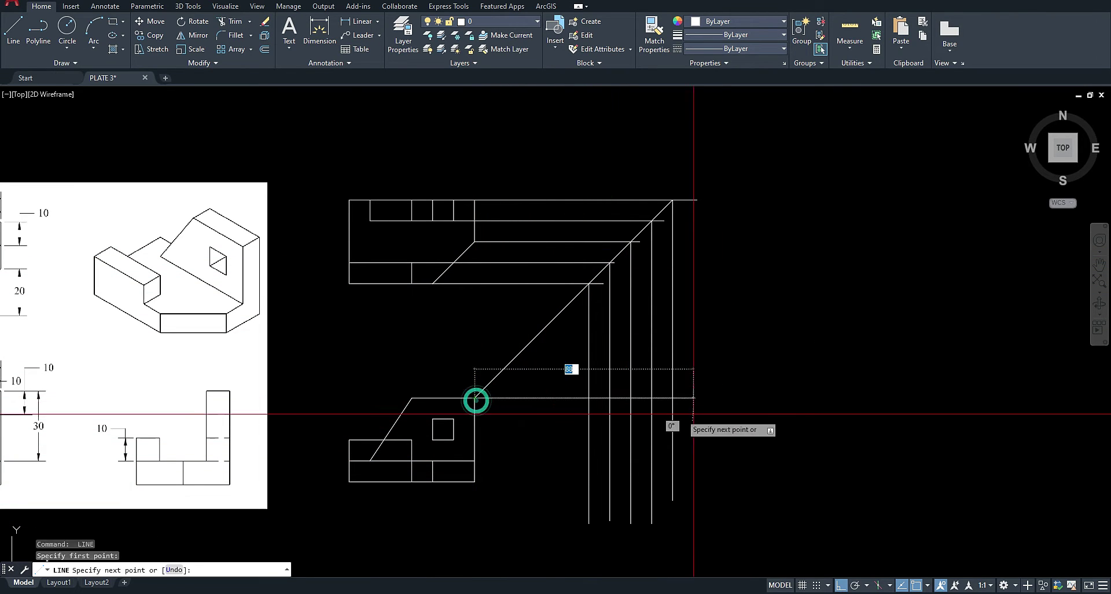
left_click(723, 397)
key("space")
- Draw horizontal projection lines from the upper-right and lower-right corners of the front view's square hole past the vertical projection lines
key("space")
left_click(454, 419)
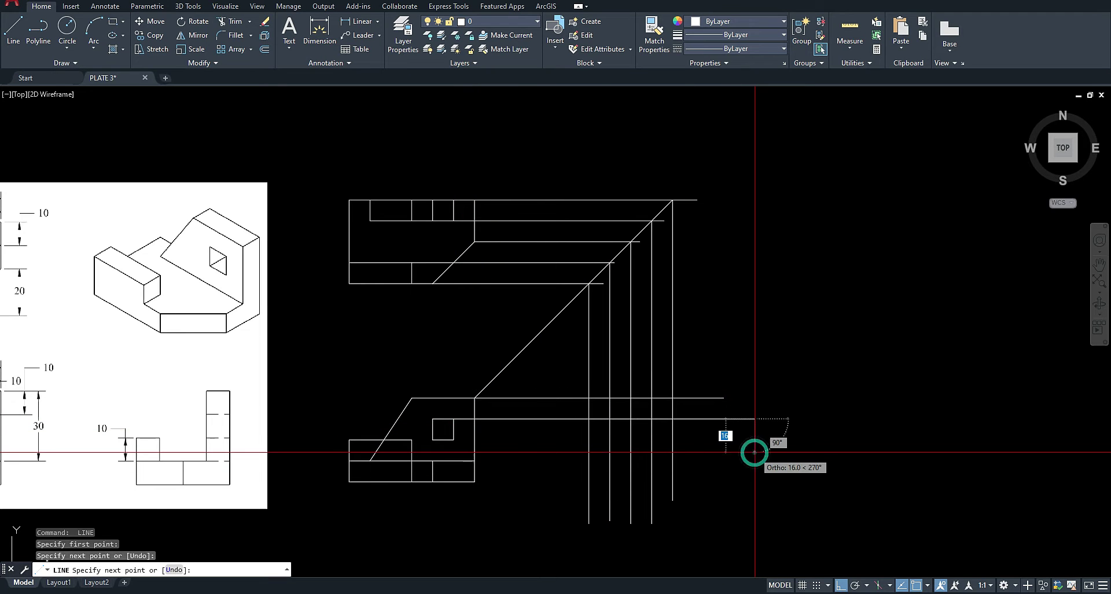
key("space")
key("space")
left_click(453, 440)
left_click(724, 439)
key("space")
- Draw horizontal projection lines from the right ends of the front view's base upper and lower edges past the vertical projection lines
key("space")
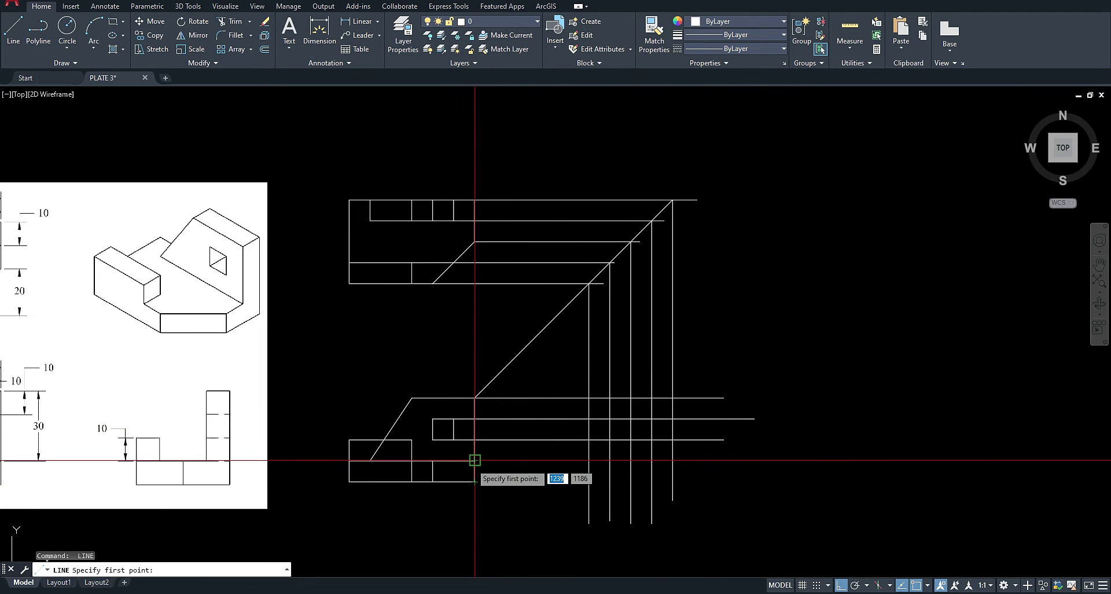
left_click(474, 460)
left_click(756, 460)
key("space")
key("space")
left_click(474, 481)
left_click(740, 499)
key("space")
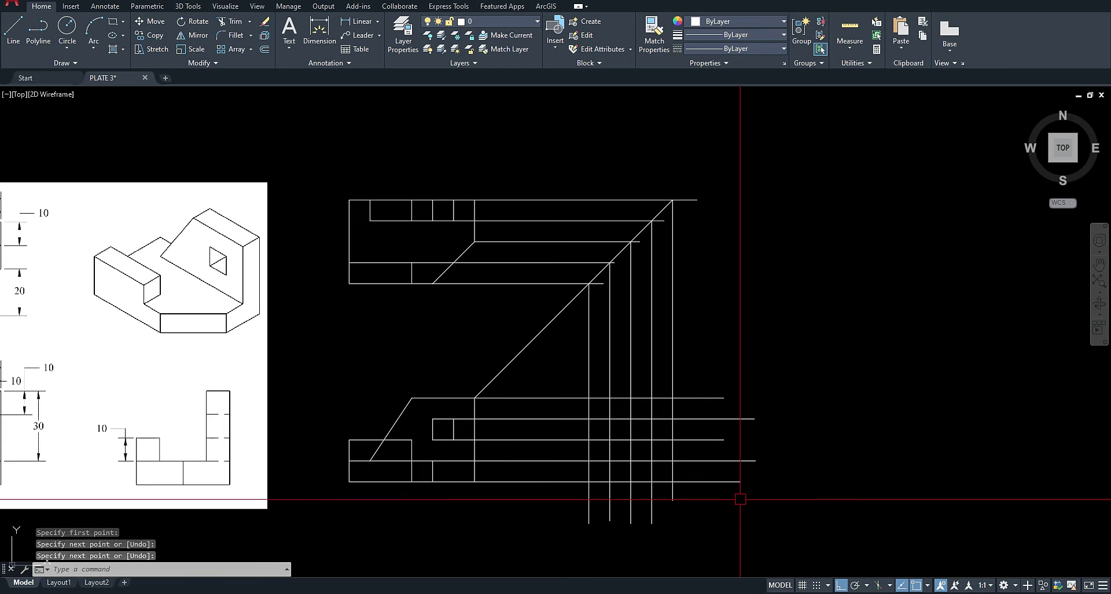
type("tr")
key("space")
key("Escape")
- Trim the projection lines that overhang the side view grid on its right and below its lower edge
type("tr")
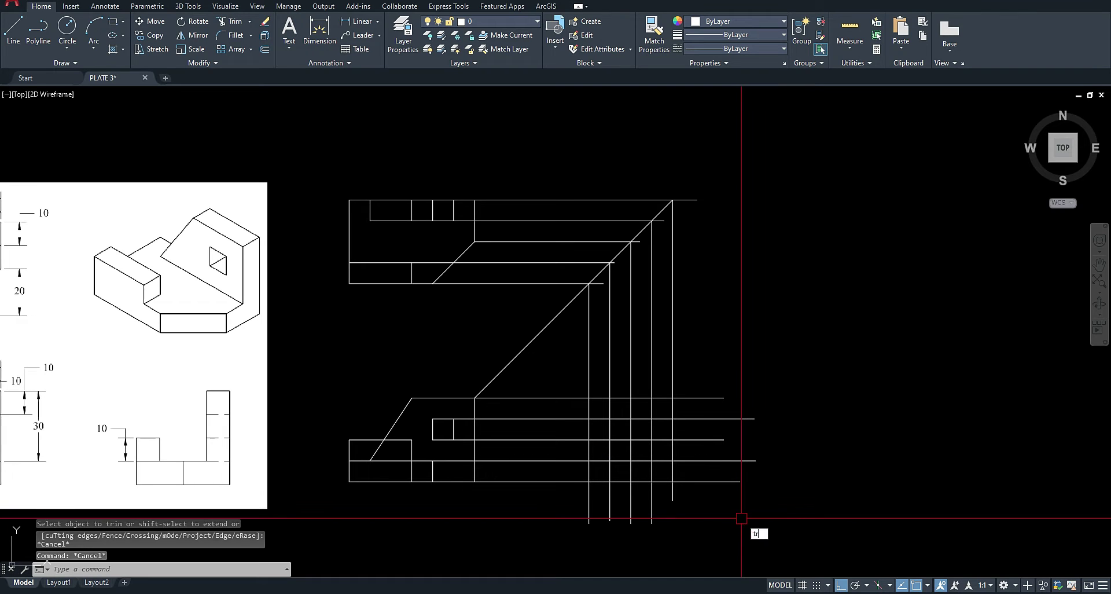
key("space")
key("space")
left_click(752, 526)
left_click(704, 394)
left_click(712, 502)
left_click(584, 498)
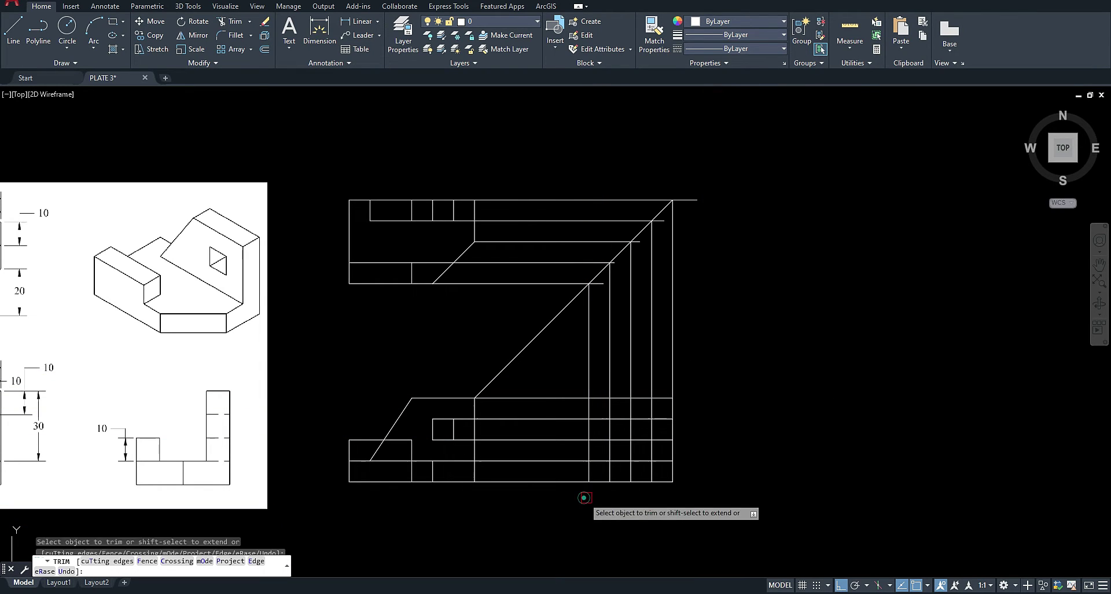
- Trim the vertical projection lines above the side view grid and the horizontal ones between it and the front view
left_click(744, 368)
left_click(587, 341)
left_click(575, 519)
left_click(556, 387)
key("space")
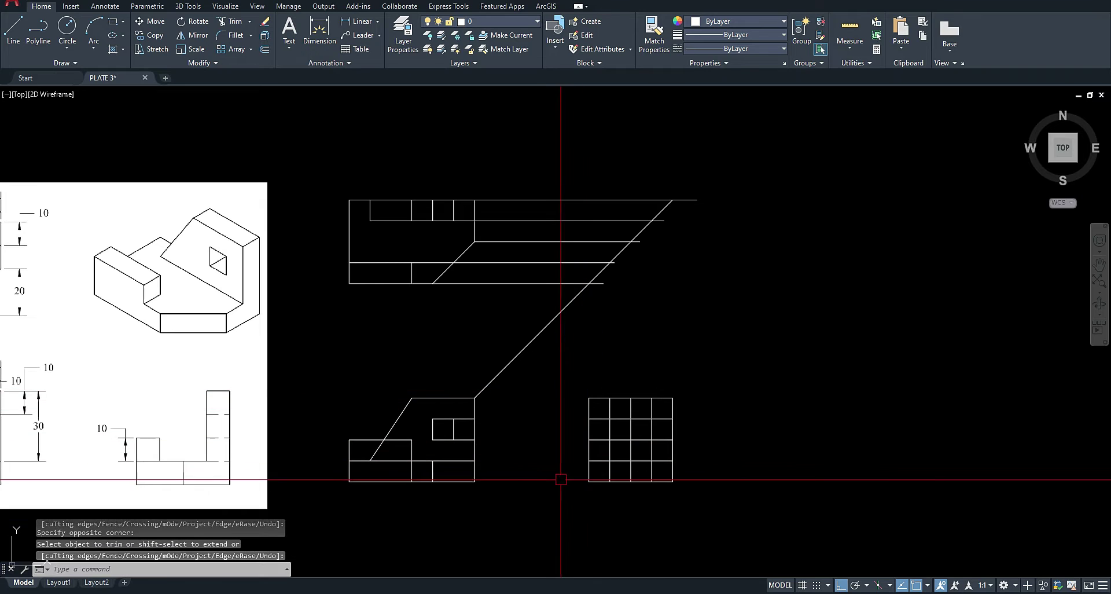
- Trim away the grid lines in the side view's two middle columns above the base row, matching the reference drawing
scroll(747, 457, "up", 2)
scroll(470, 445, "up", 3)
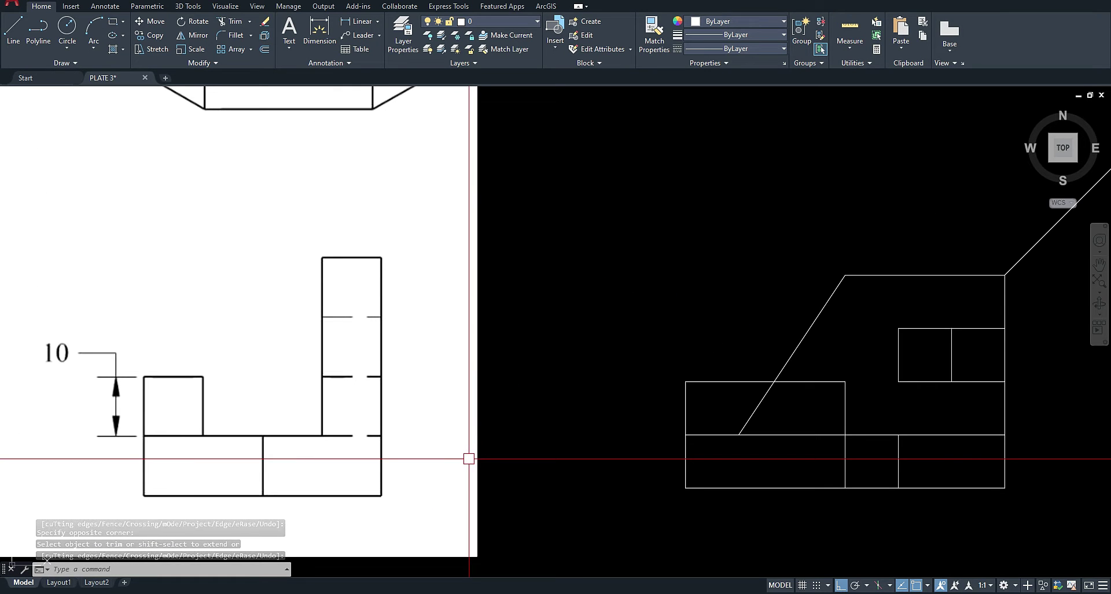
scroll(397, 456, "down", 4)
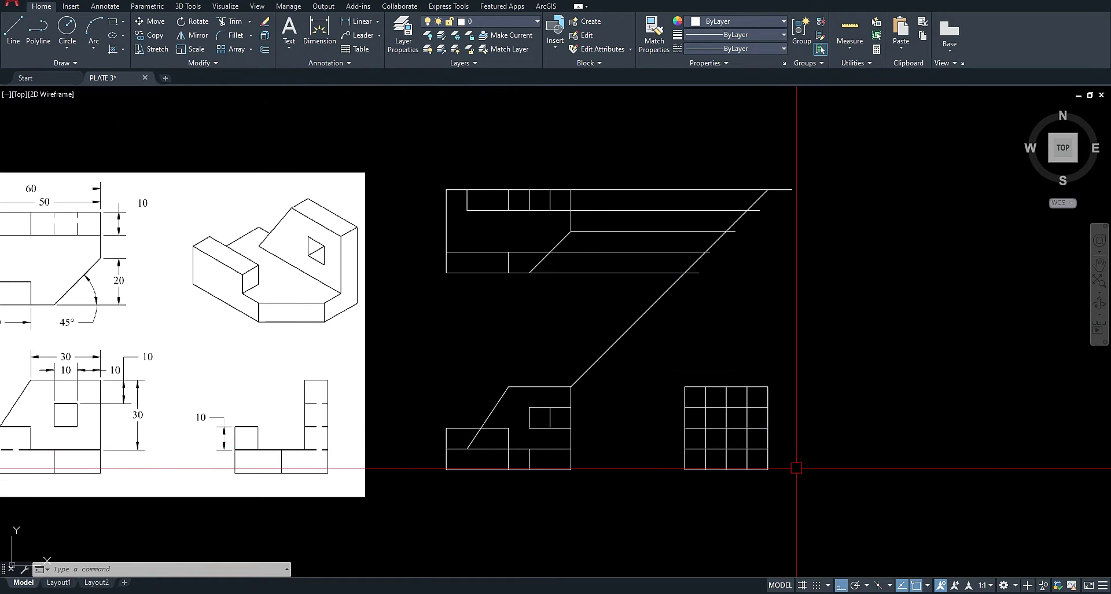
key("Return")
scroll(807, 469, "up", 8)
scroll(724, 407, "down", 2)
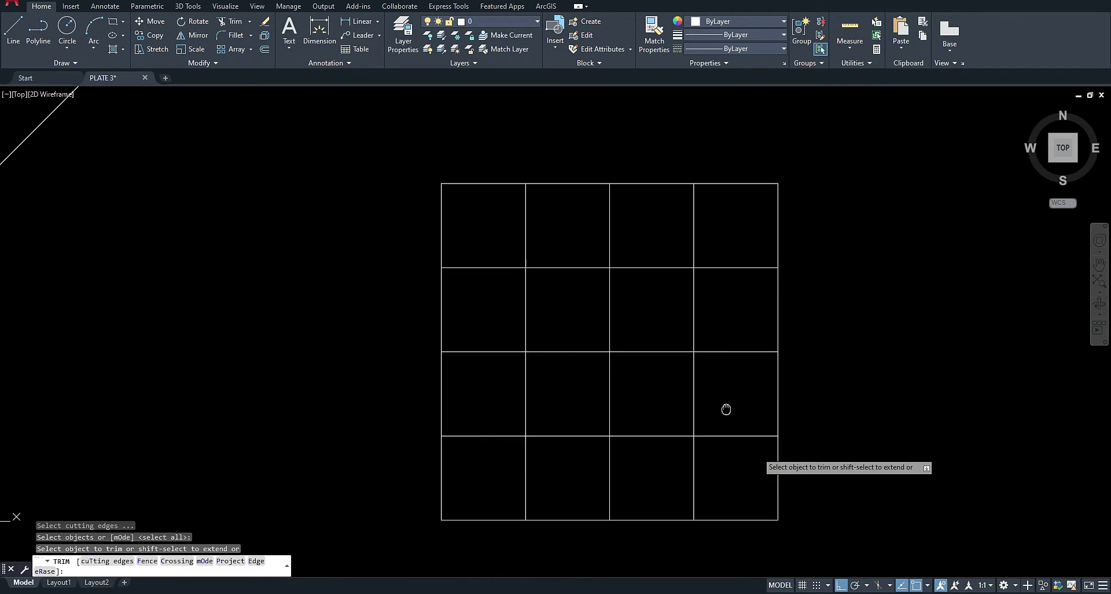
left_click(662, 170)
left_click(644, 401)
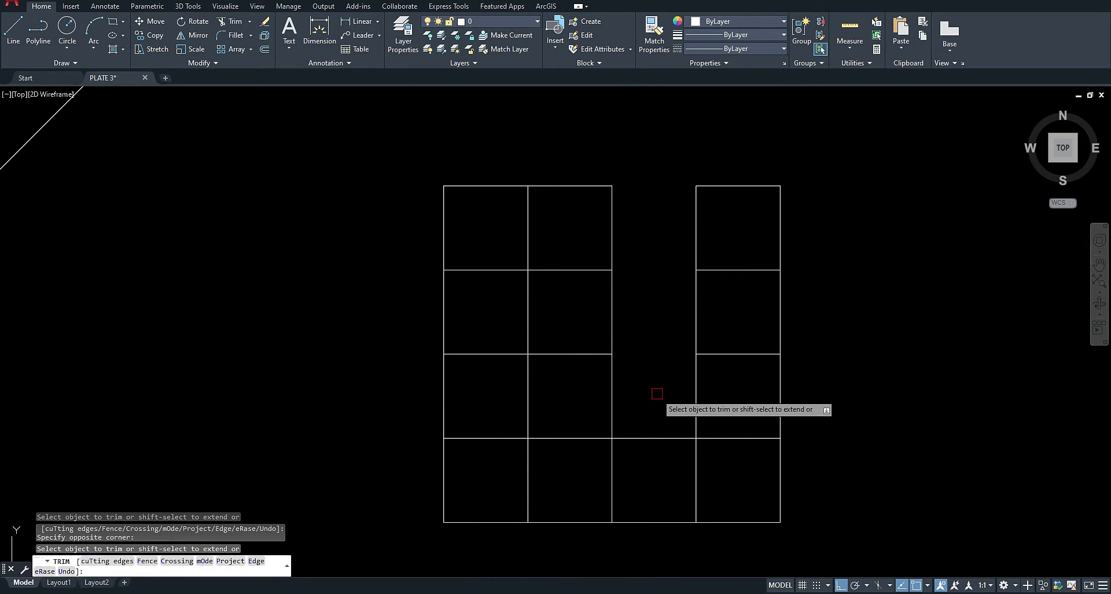
scroll(657, 393, "down", 4)
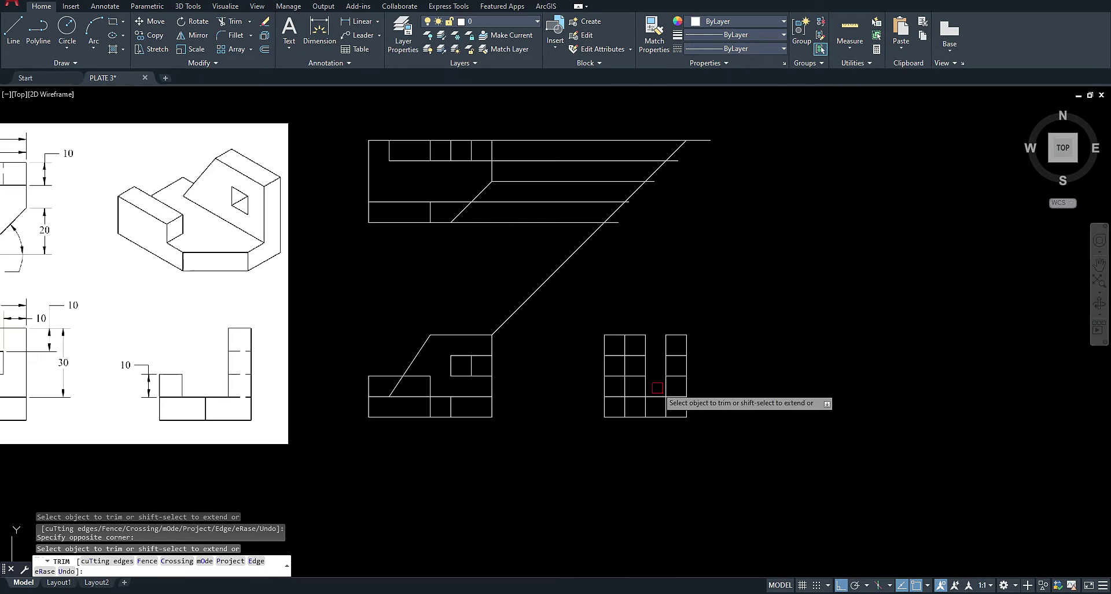
left_click(639, 328)
left_click(630, 391)
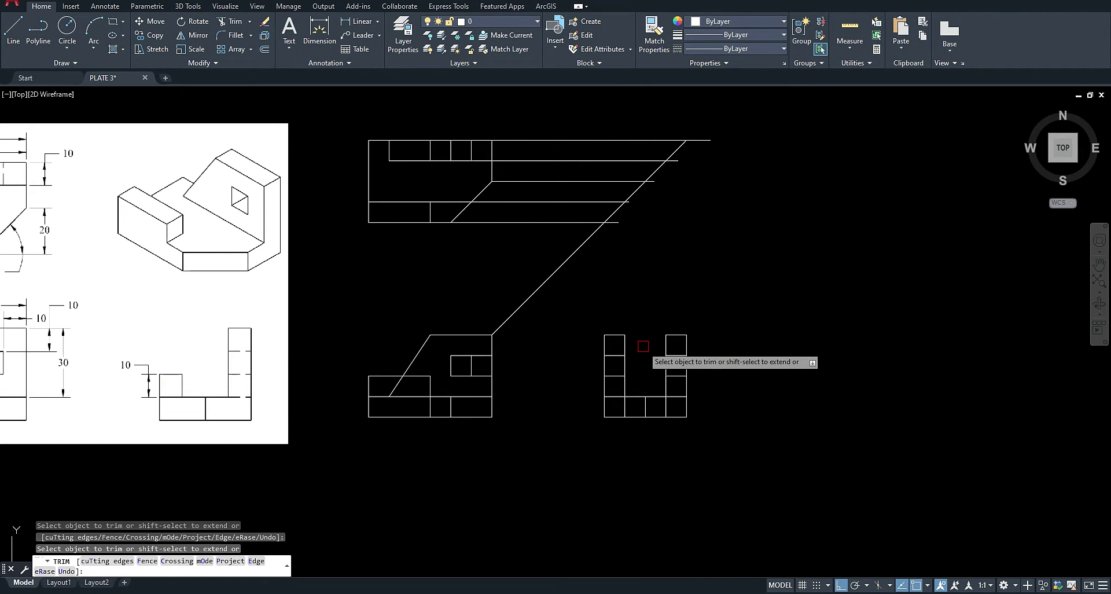
- Trim the vertical edges of the side view's first column in the upper two rows and delete the two leftover horizontal segments
left_click_drag(588, 345, 586, 348)
left_click(639, 367)
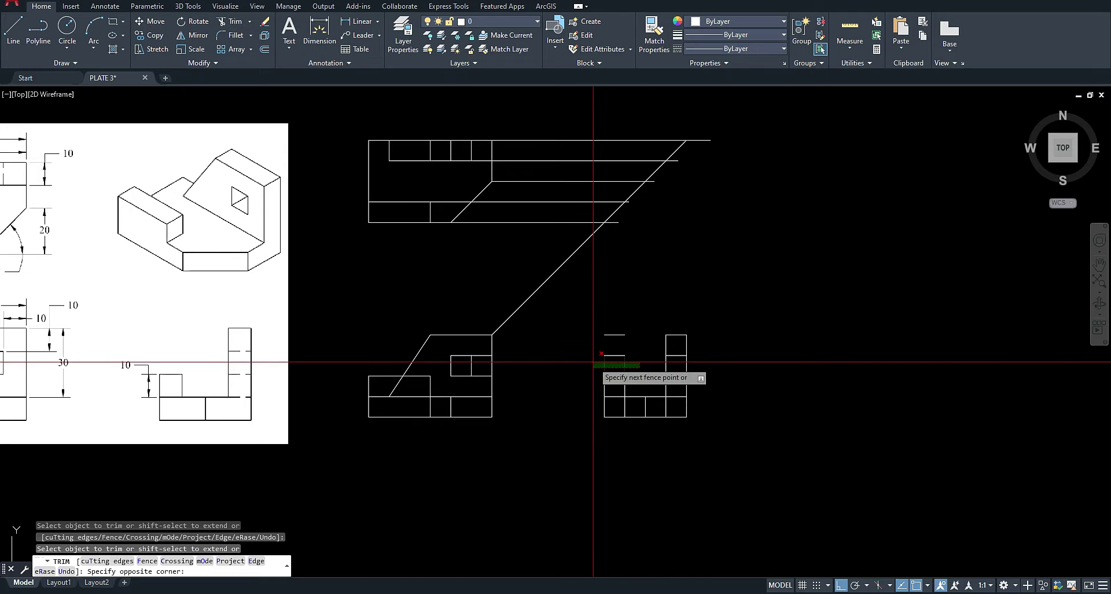
left_click(593, 362)
key("Return")
left_click(616, 355)
left_click(615, 335)
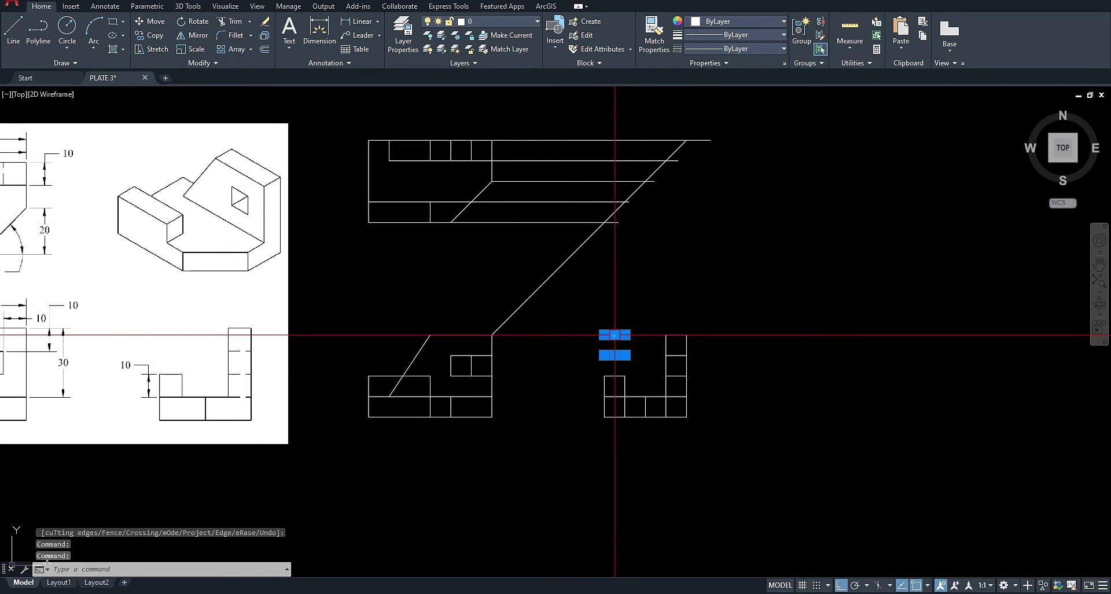
- Shorten the right edge of the side view's small left block so that it ends at the base's upper edge
scroll(625, 407, "up", 8)
left_click(625, 412)
left_click(625, 417)
left_click(625, 396)
key("Escape")
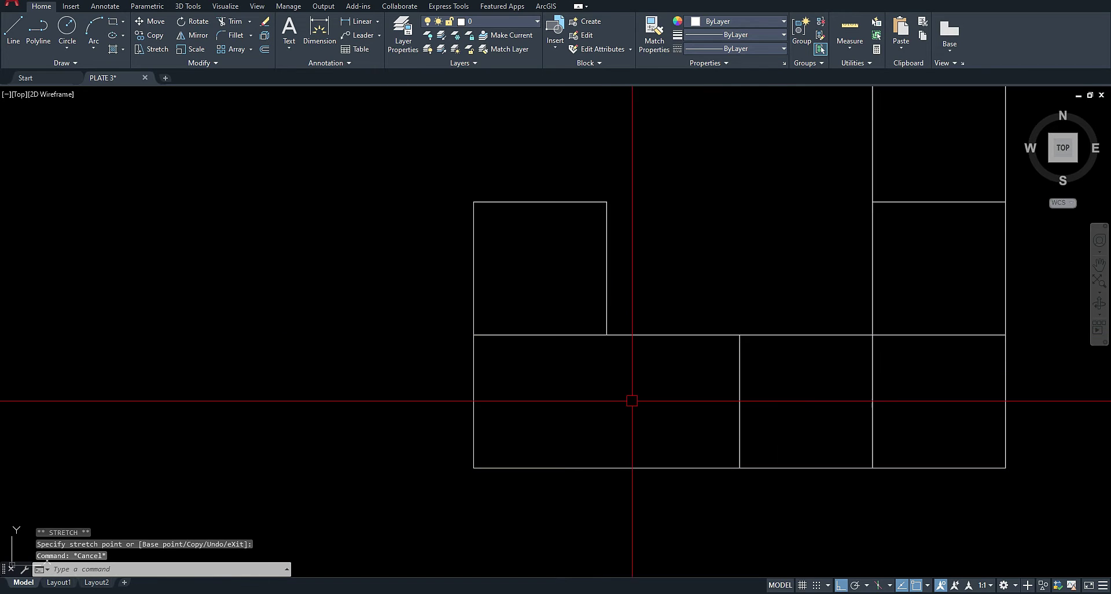
- Pull the left ends of the two lowest horizontal projection lines back from the top view's corners, leaving small gaps
scroll(632, 401, "down", 6)
scroll(488, 397, "up", 2)
scroll(608, 384, "down", 2)
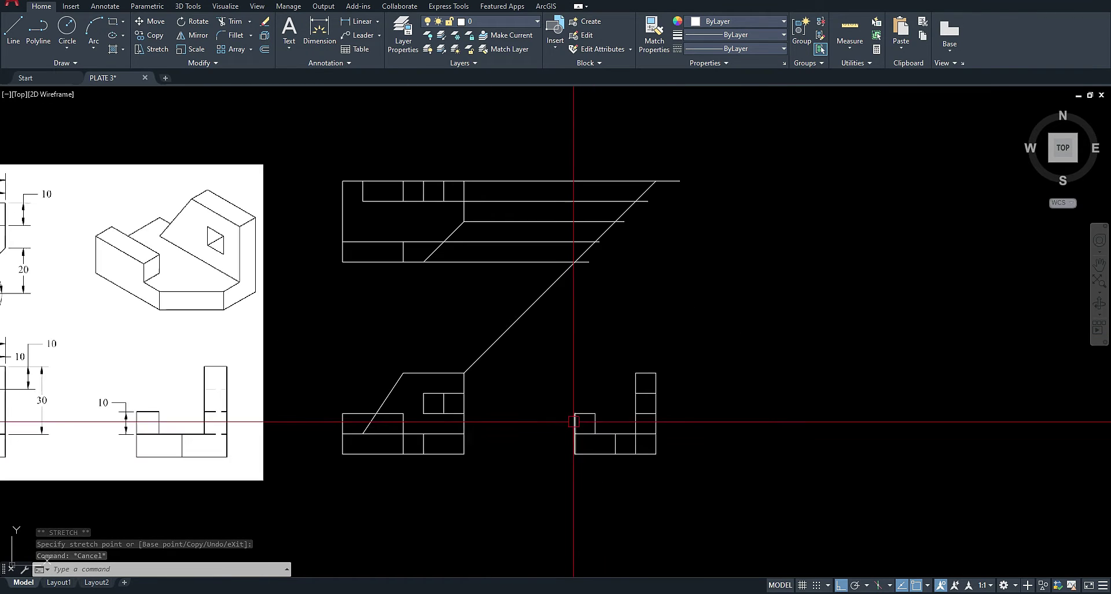
scroll(456, 280, "up", 2)
scroll(405, 281, "up", 2)
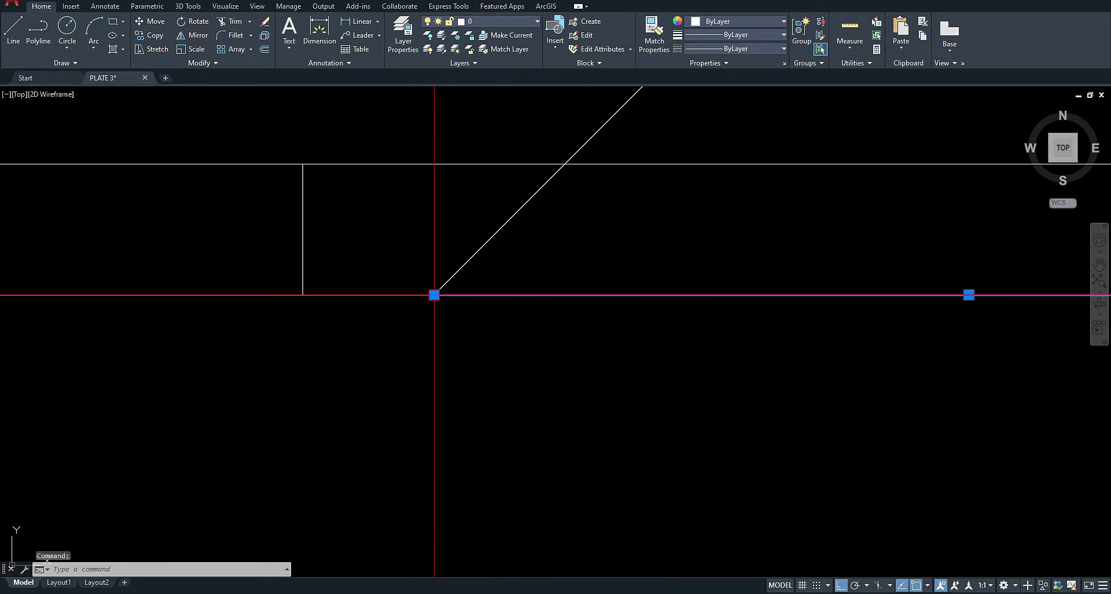
key("Escape")
scroll(551, 277, "up", 2)
left_click(380, 382)
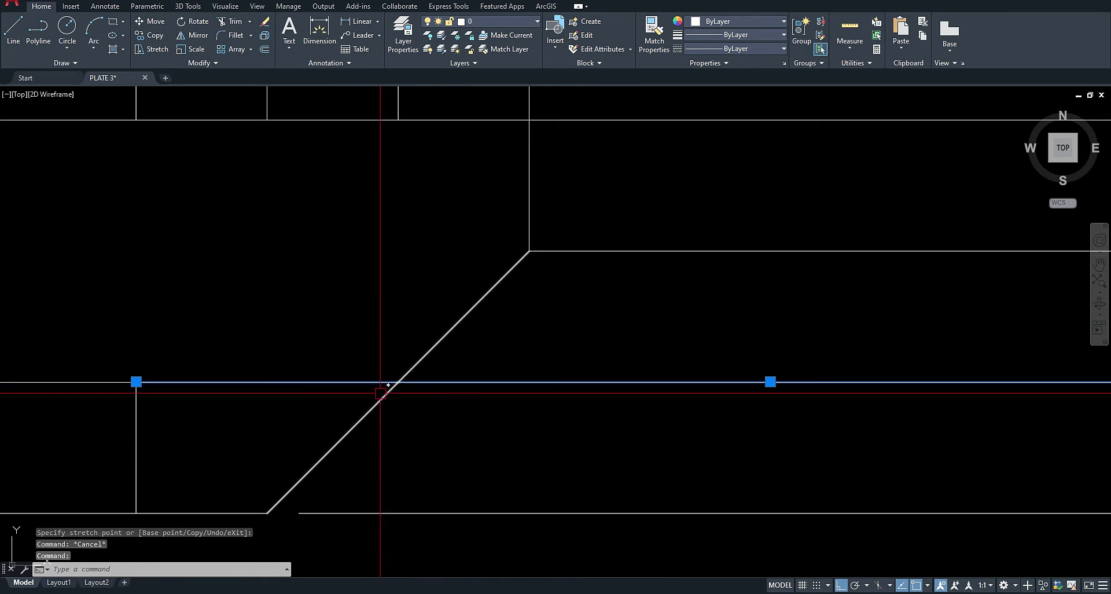
left_click(136, 381)
scroll(389, 400, "down", 2)
- Pull the left ends of the three upper horizontal projection lines back from the top view's right edge, leaving small gaps
left_click(365, 407)
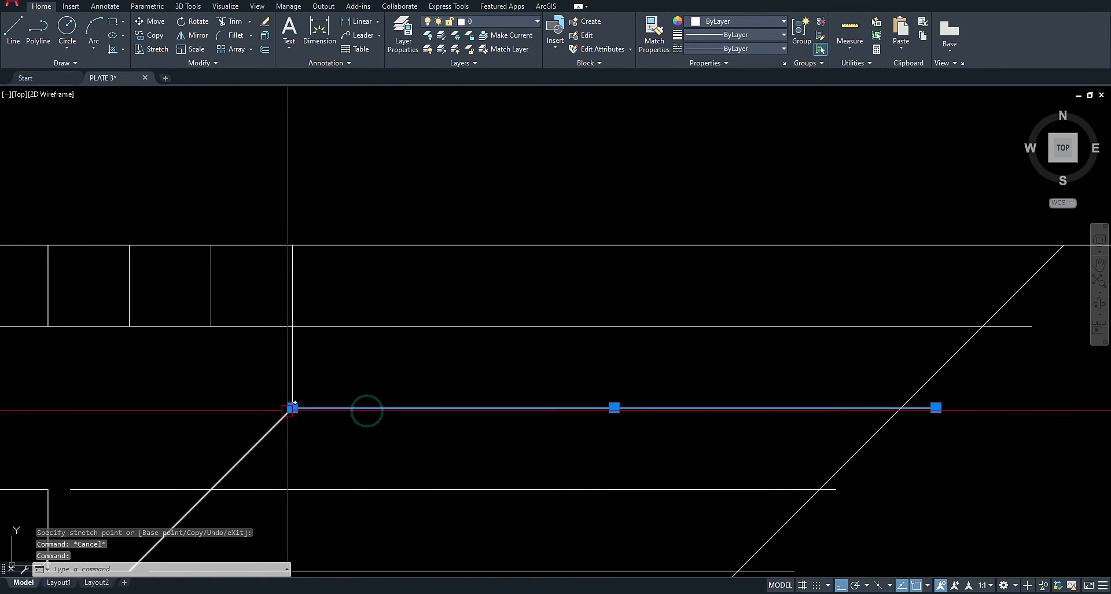
left_click(293, 406)
left_click(308, 408)
left_click(346, 326)
left_click(293, 326)
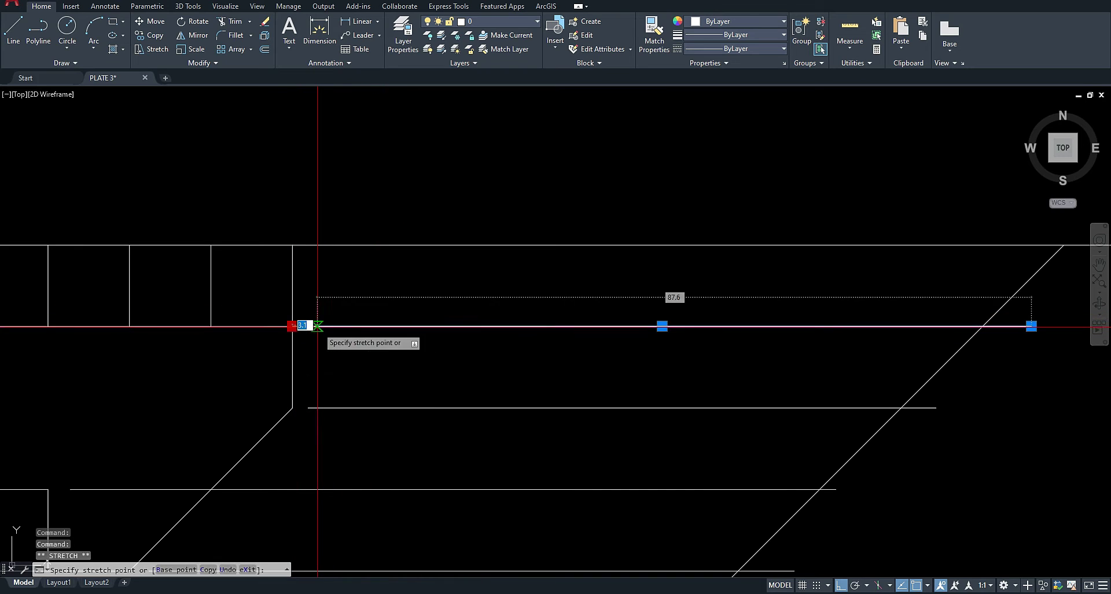
key("Escape")
scroll(350, 315, "down", 8)
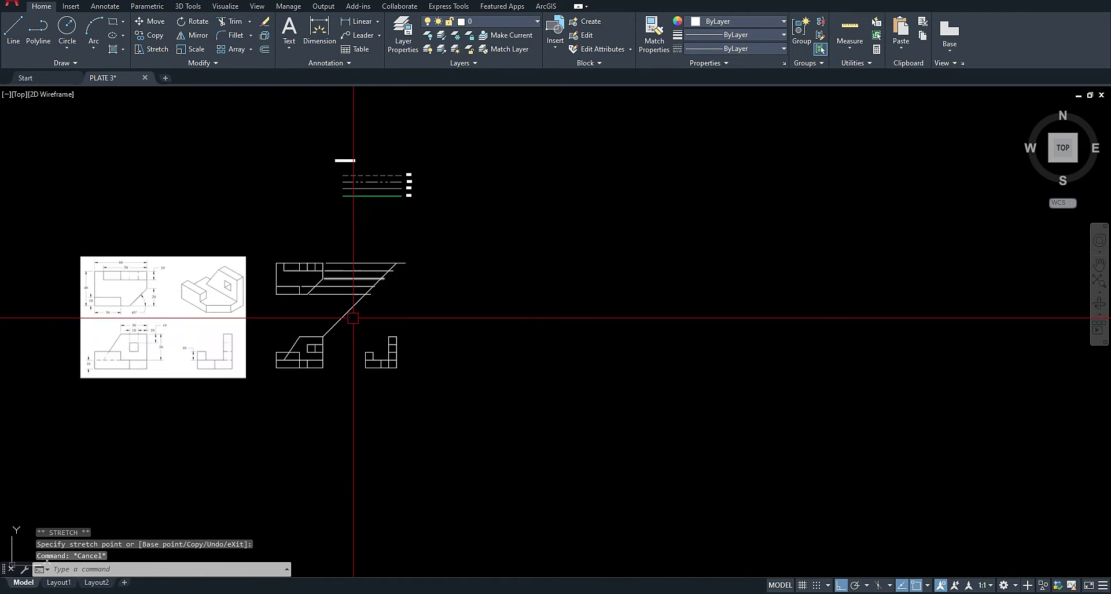
scroll(386, 361, "up", 4)
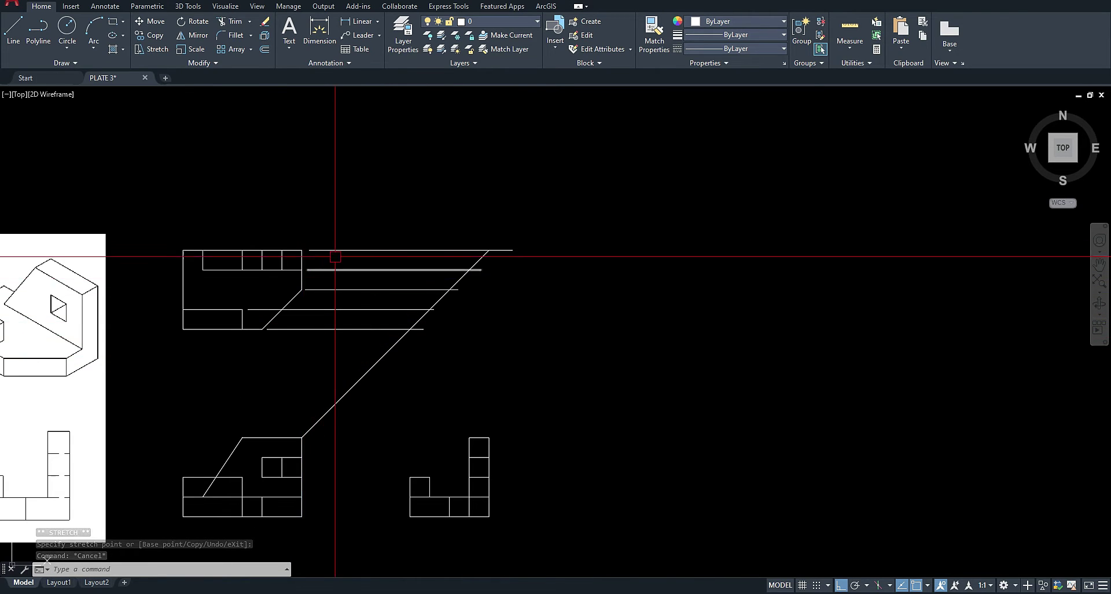
scroll(366, 350, "down", 2)
scroll(369, 337, "up", 4)
type("l")
key("space")
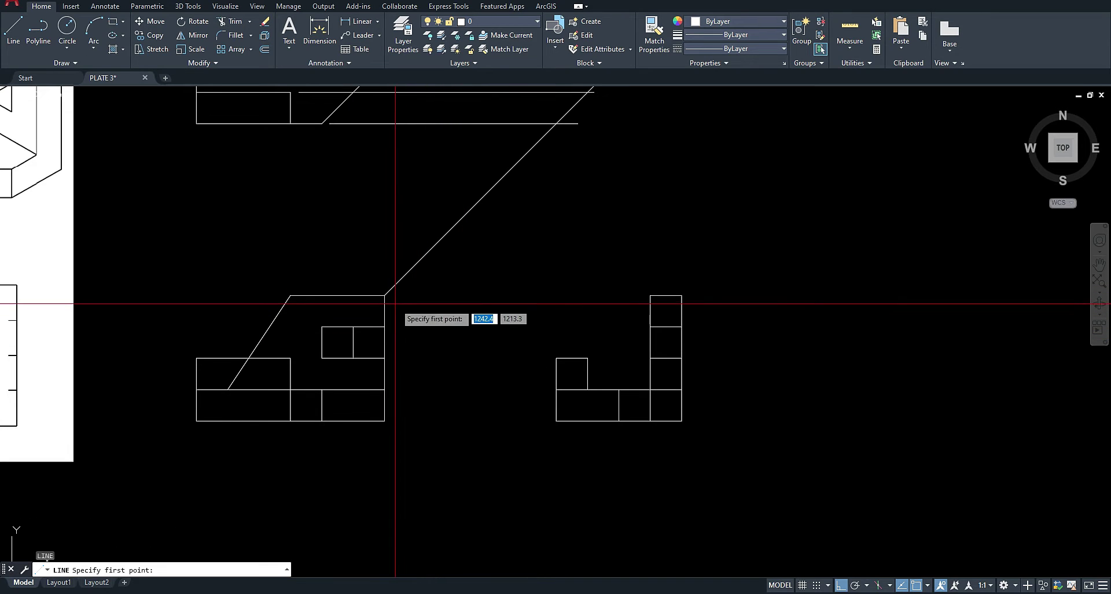
key("Escape")
- Stretch the projection line from the front view hole's upper-right corner to just short of the side view's tall column
left_click(366, 327)
scroll(355, 338, "up", 4)
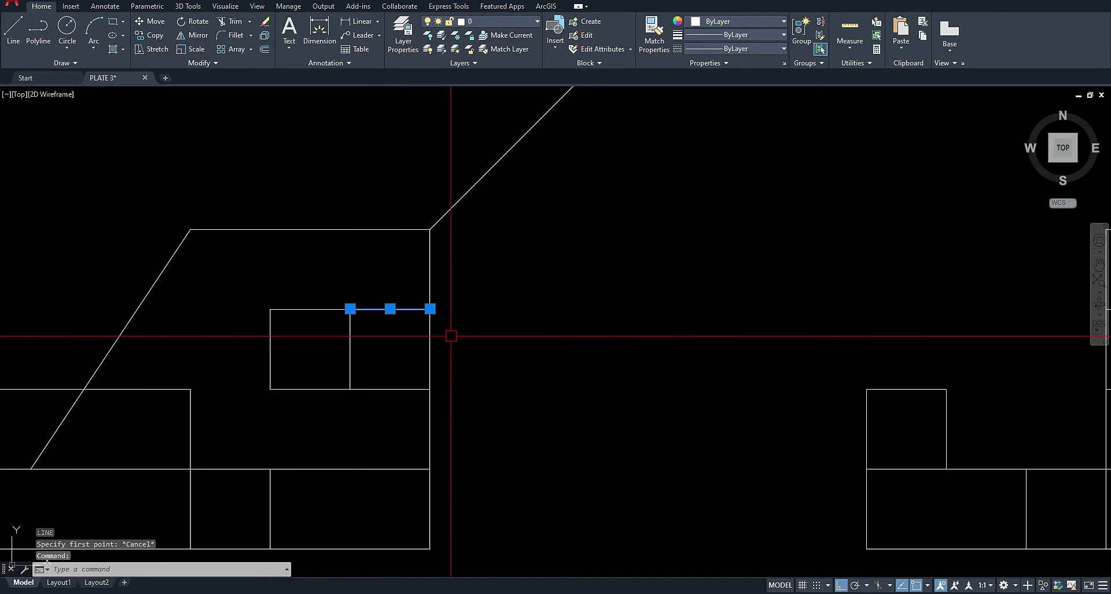
left_click(430, 308)
scroll(528, 318, "down", 5)
scroll(586, 316, "up", 3)
key("Escape")
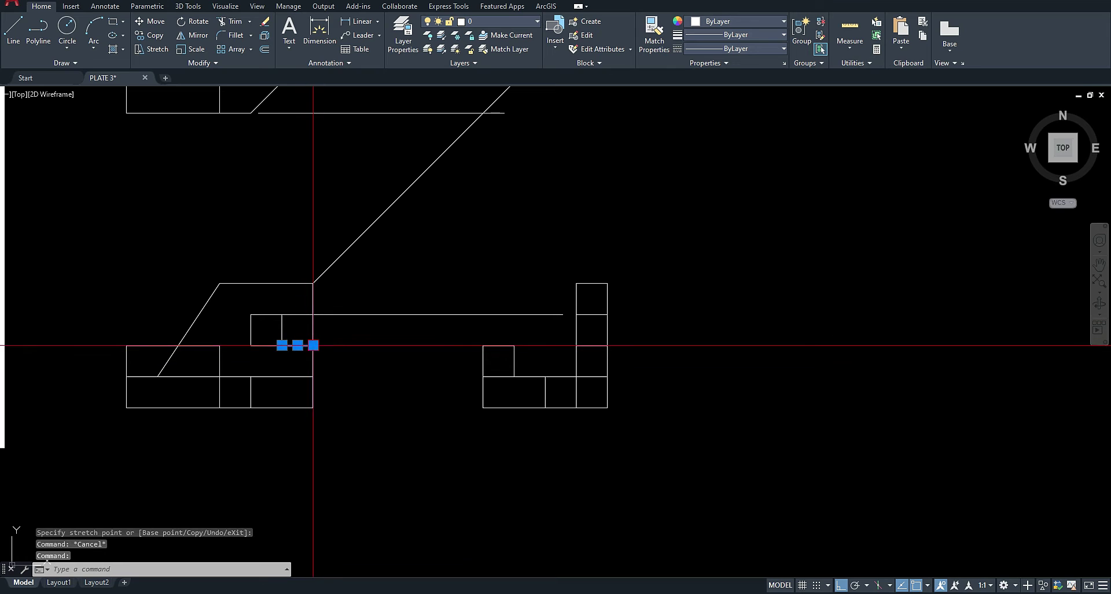
- Stretch the projection line from the front view hole's lower-right corner to just short of the side view's small left block
left_click(313, 345)
left_click(483, 346)
key("Escape")
scroll(471, 357, "up", 4)
left_click(471, 360)
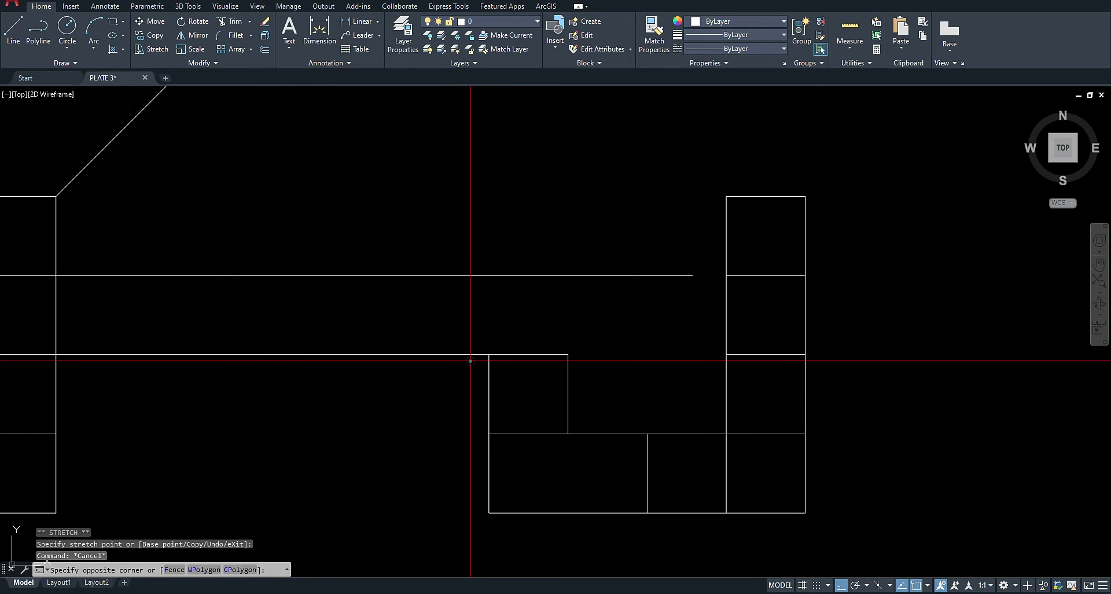
left_click(459, 347)
left_click(488, 355)
left_click(471, 355)
key("Escape")
scroll(555, 380, "down", 4)
- Pull the left ends of the two hole projection lines back from the hole's right corners, leaving small gaps
scroll(367, 310, "up", 4)
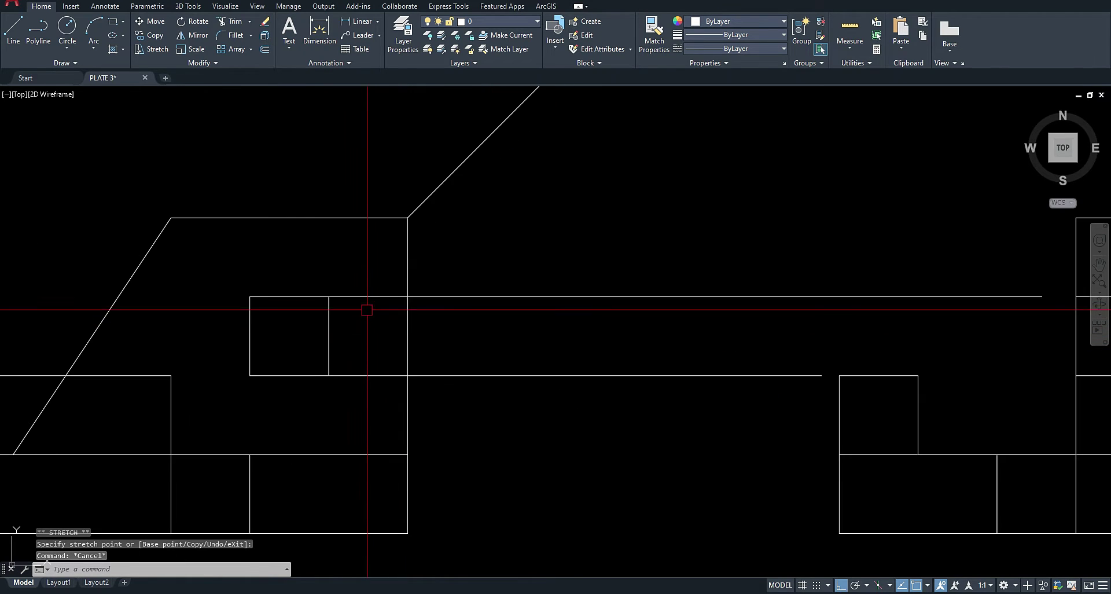
left_click(367, 297)
left_click(328, 297)
key("Escape")
left_click(342, 375)
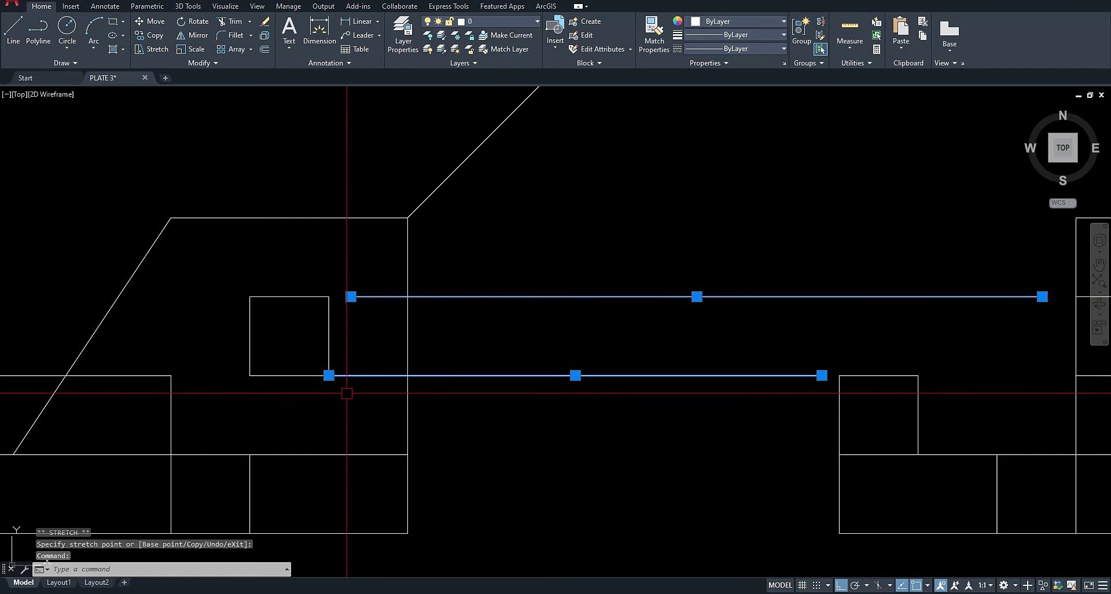
key("Escape")
left_click(355, 376)
left_click(328, 375)
left_click(356, 376)
key("Escape")
scroll(580, 318, "down", 5)
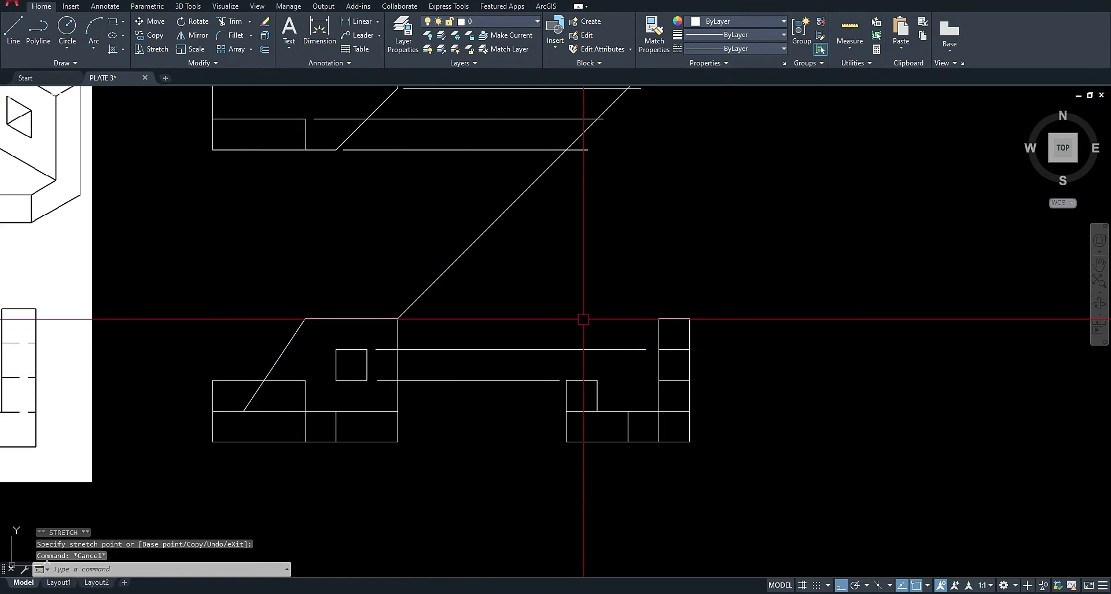
- Draw a horizontal projection line from the front view base's upper-right corner to just short of the side view, leaving a small gap at its start
scroll(573, 419, "up", 3)
scroll(496, 353, "down", 3)
scroll(363, 437, "up", 4)
type("l")
key("Return")
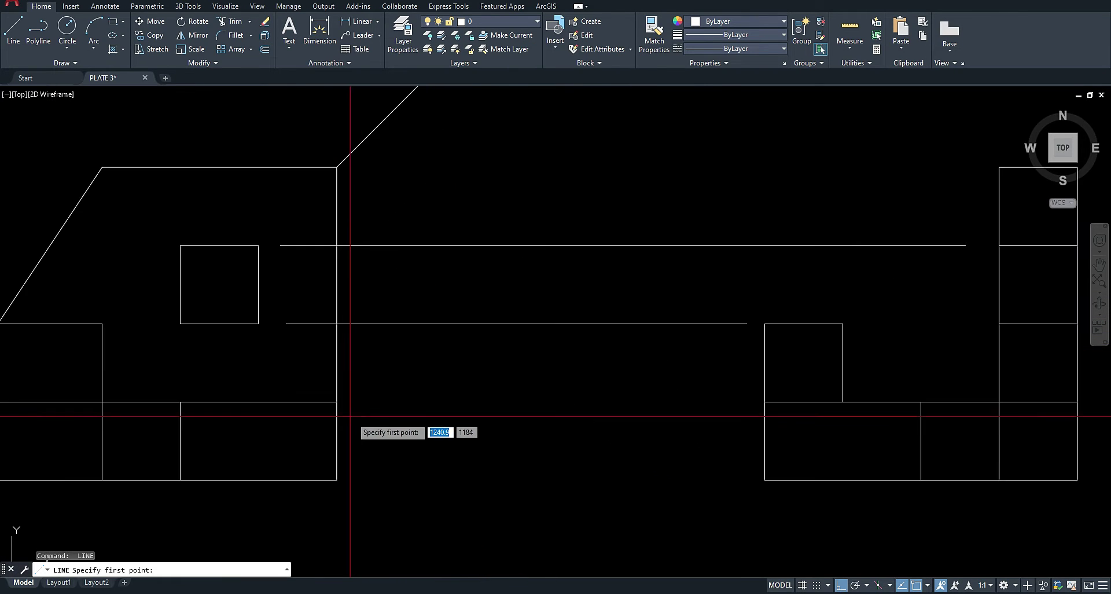
left_click(754, 401)
key("Return")
key("Return")
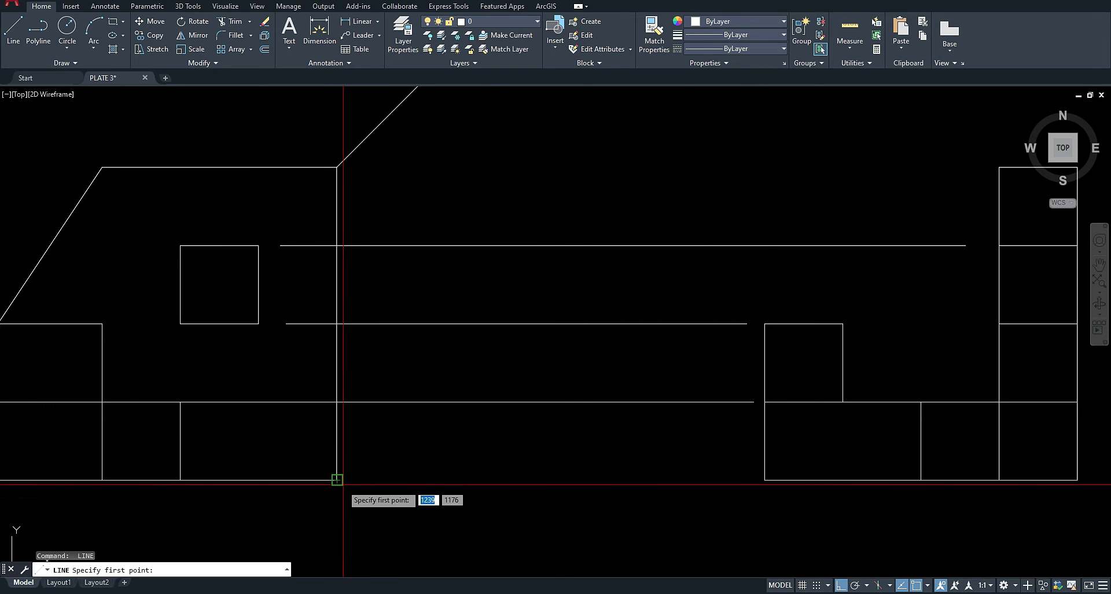
key("Escape")
left_click(368, 405)
left_click(338, 401)
left_click(350, 401)
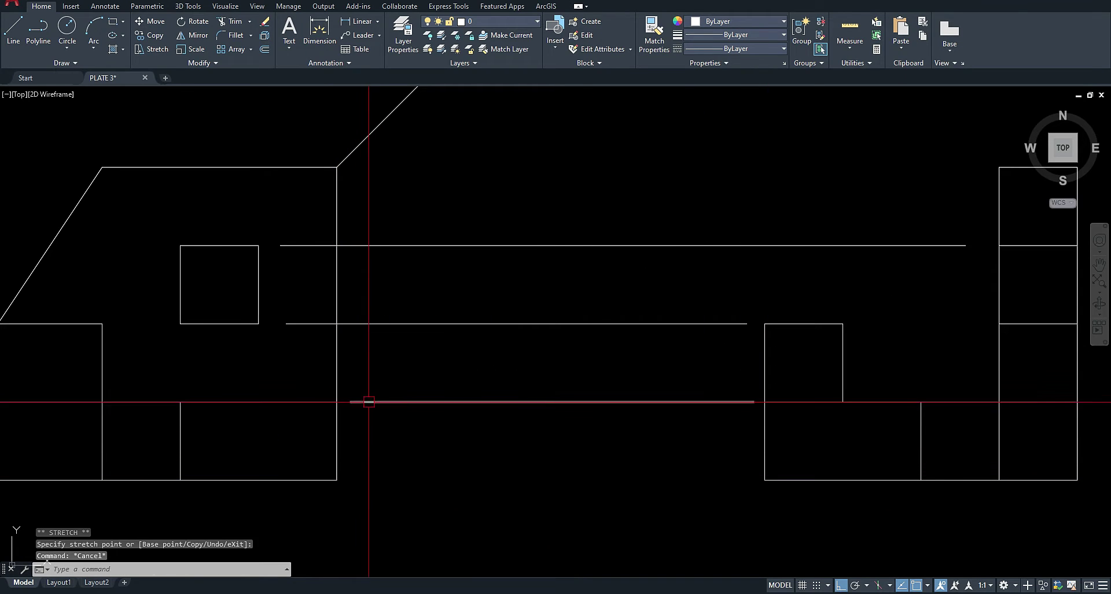
key("Escape")
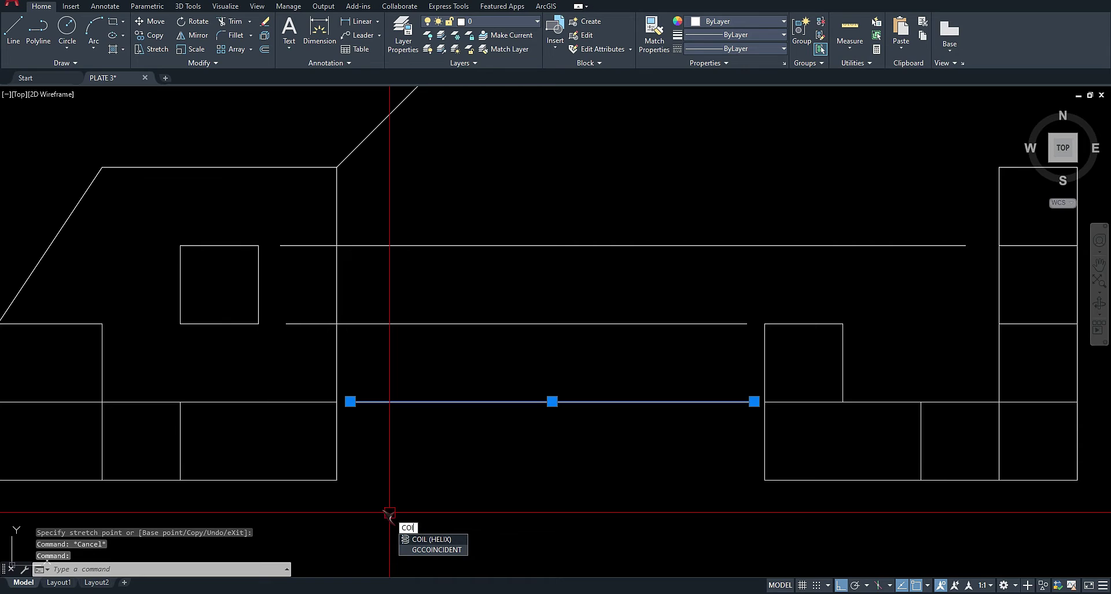
- Copy the base's upper projection line down to the level of the base's lower-right corner
type("co")
key("Return")
left_click(337, 401)
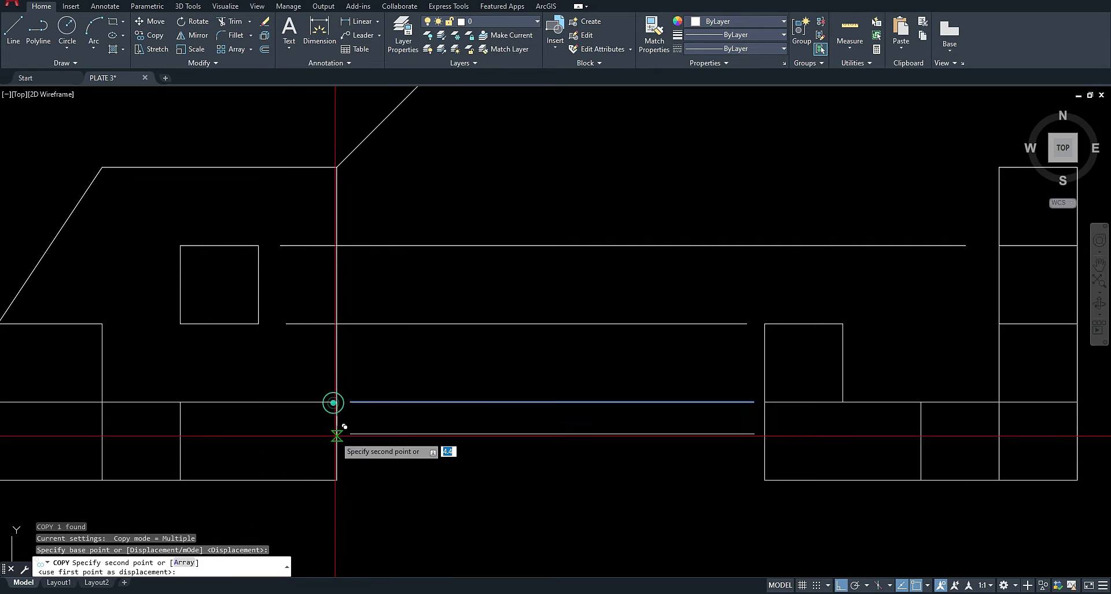
key("Escape")
scroll(356, 416, "down", 7)
- Draw a projection line from the front view's upper-right corner to just short of the side view's tall column, with a small gap at its start
scroll(368, 401, "up", 3)
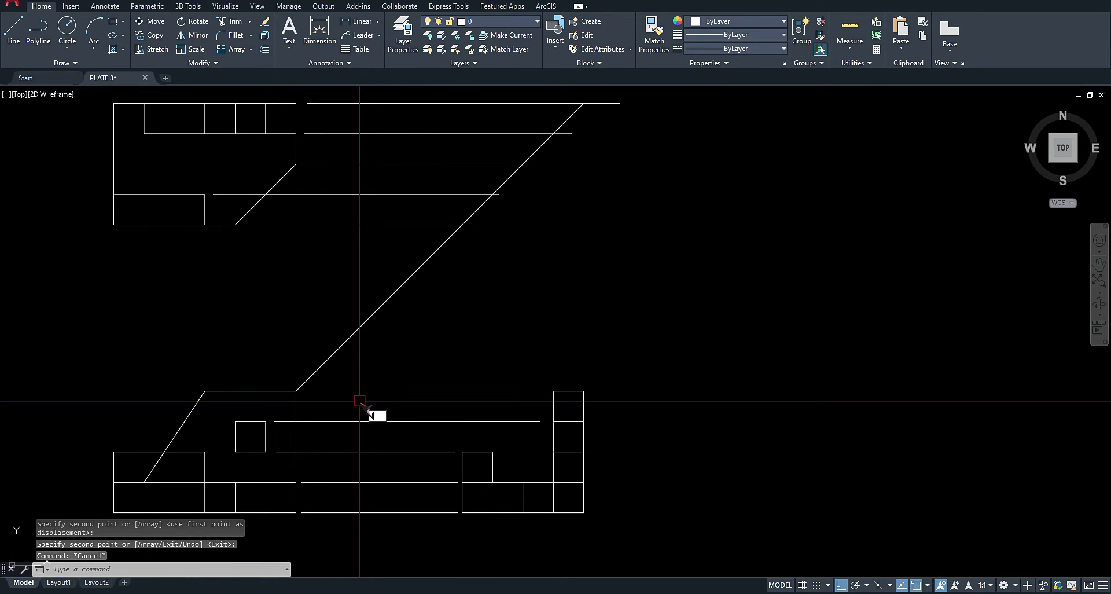
type("l")
key("Return")
left_click(544, 392)
key("Escape")
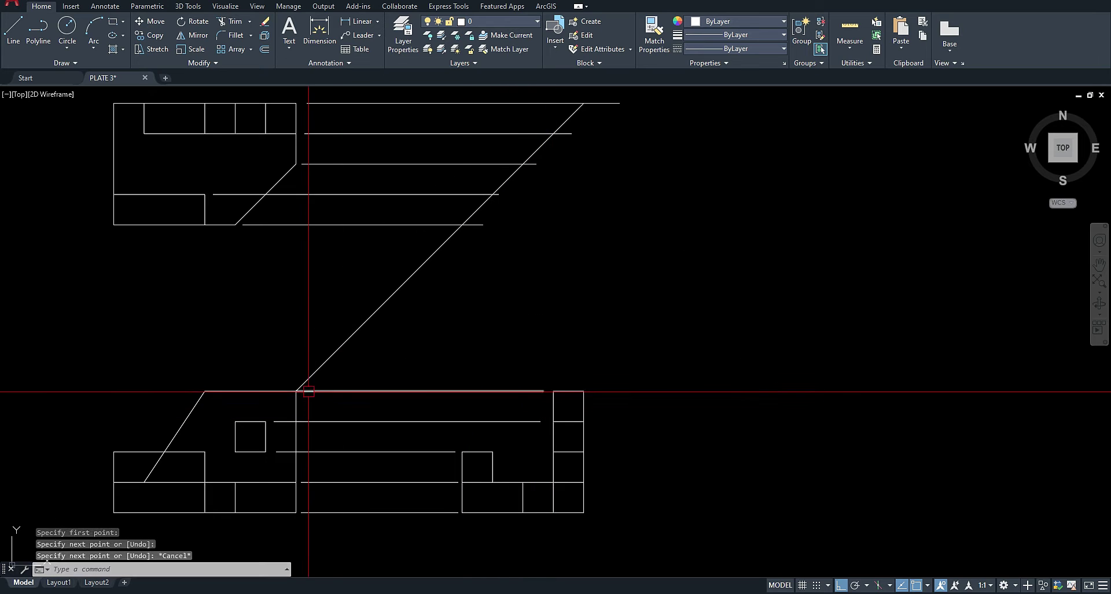
scroll(297, 393, "up", 4)
left_click(297, 379)
left_click(297, 380)
key("Escape")
scroll(296, 405, "down", 6)
middle_click_drag(344, 386, 306, 427)
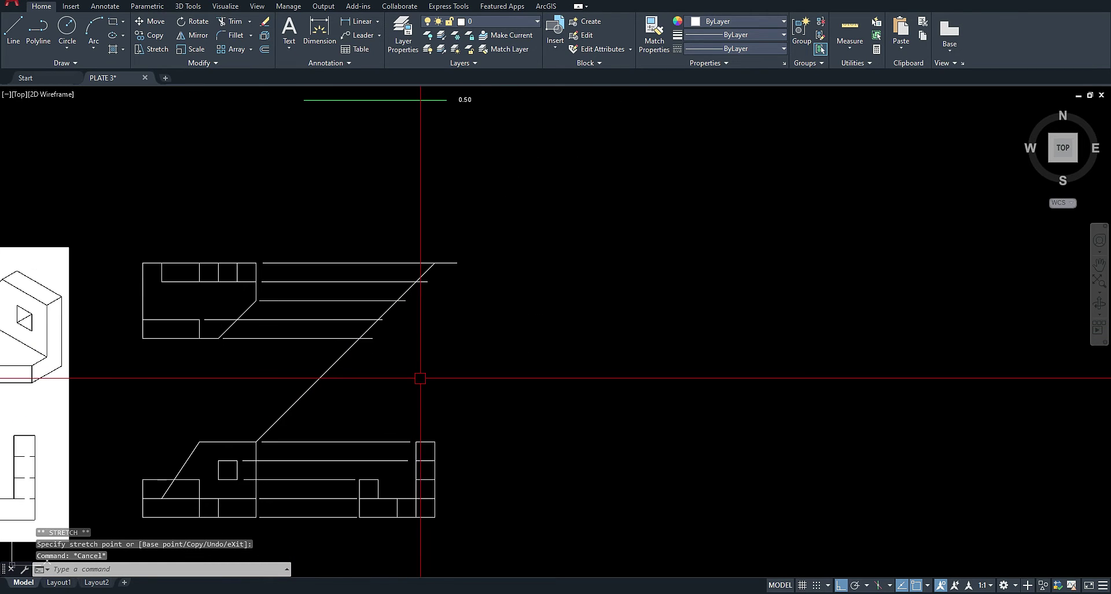
- Draw vertical projection lines from the two lowest miter line intersections down to just above the side view's small left block
type("l")
key("Return")
scroll(376, 363, "up", 4)
scroll(323, 405, "down", 4)
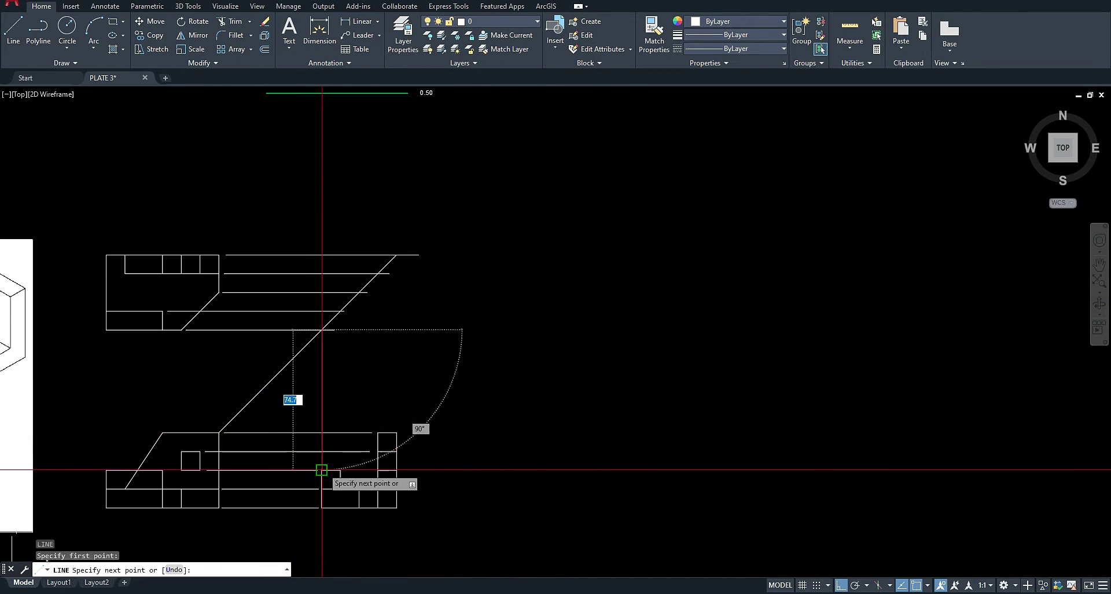
scroll(322, 460, "up", 4)
middle_click_drag(323, 459, 278, 355)
left_click(317, 219)
scroll(313, 296, "down", 5)
scroll(313, 358, "up", 3)
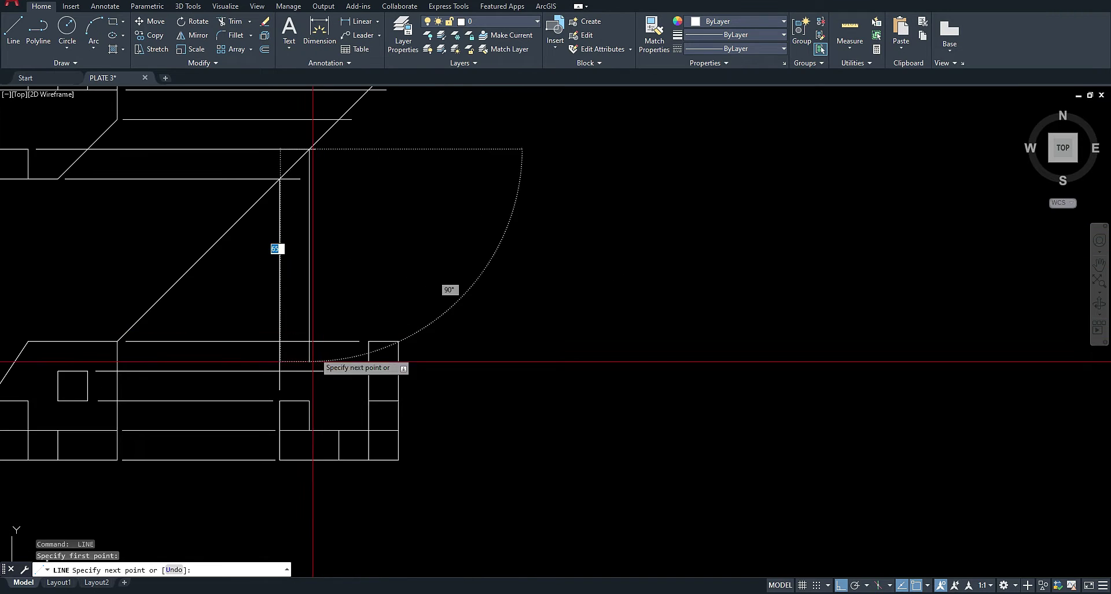
scroll(312, 384, "up", 4)
left_click(311, 401)
scroll(312, 407, "down", 4)
key("Return")
- Draw vertical projection lines from the third and fourth miter line intersections down to just above the side view's base and tall column
key("Return")
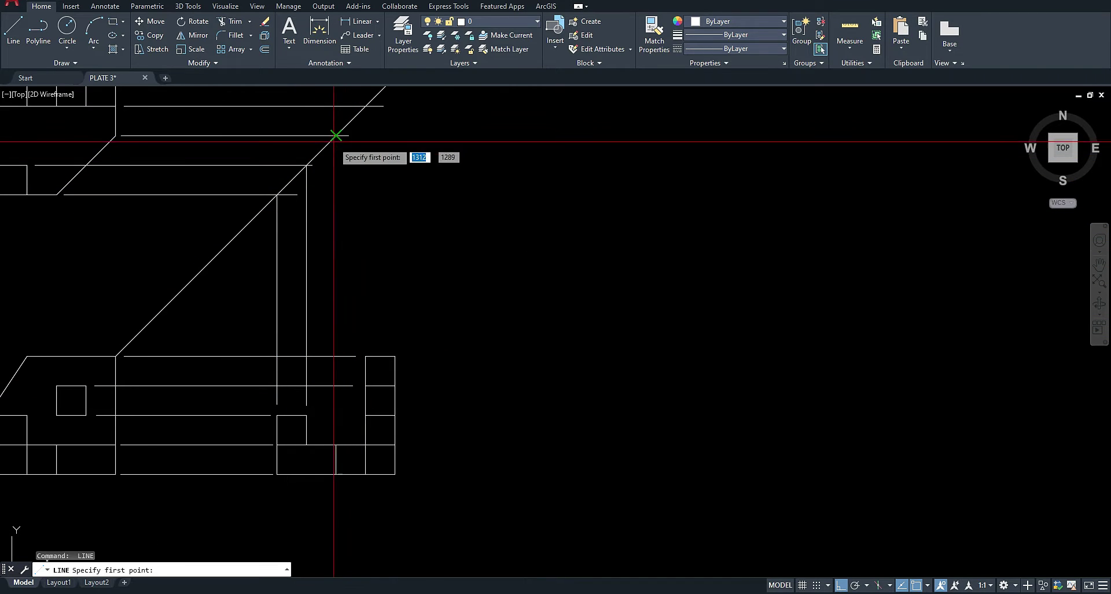
left_click(336, 135)
left_click(343, 432)
key("Return")
key("Return")
middle_click_drag(362, 131, 338, 247)
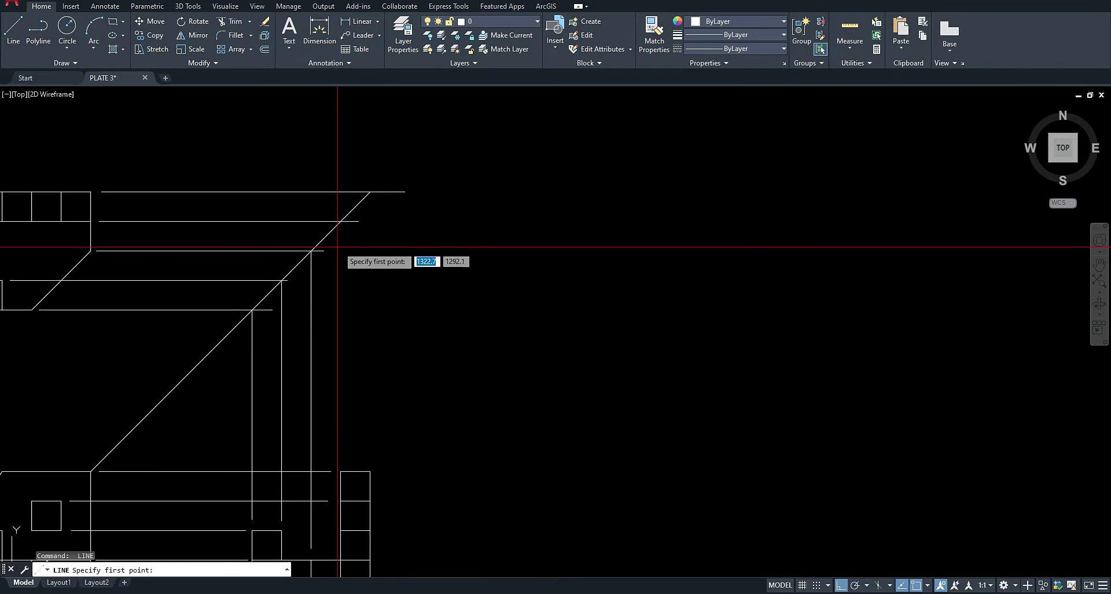
scroll(347, 459, "up", 3)
left_click(345, 471)
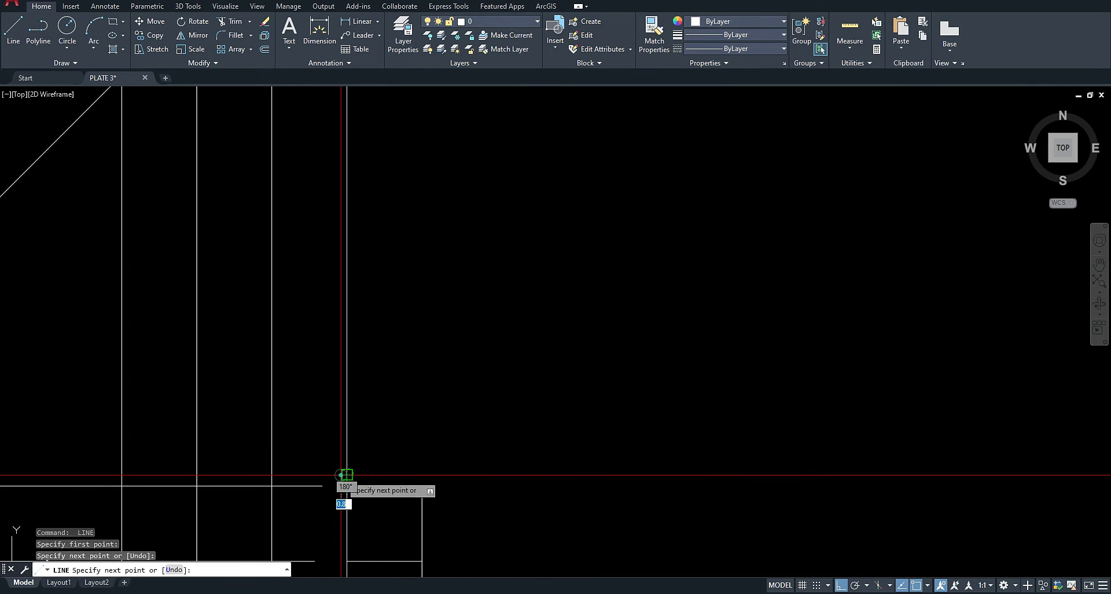
key("Return")
- Draw a vertical projection line from the miter line's upper end to just above the tall column's right edge
scroll(332, 315, "down", 1)
scroll(331, 314, "up", 2)
key("Return")
left_click(387, 185)
scroll(384, 355, "down", 2)
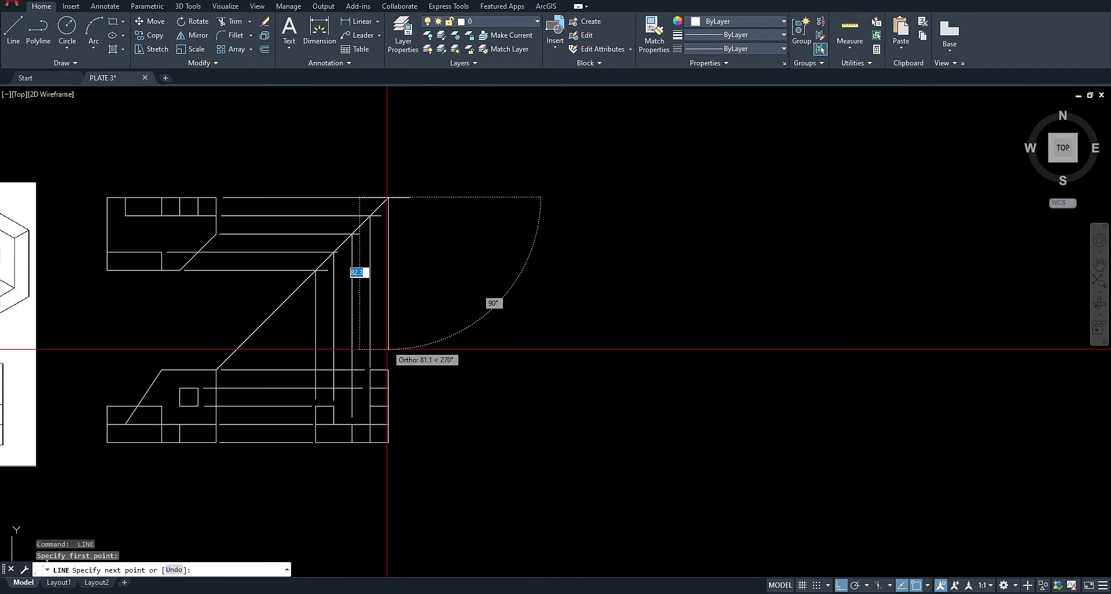
scroll(376, 372, "up", 3)
left_click(353, 365)
key("Escape")
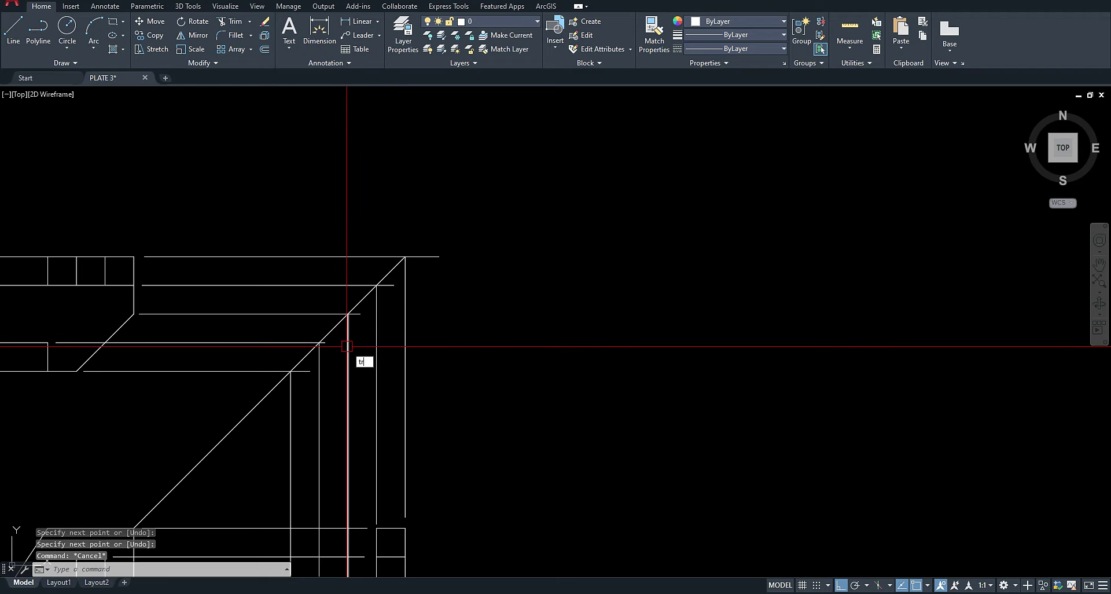
- Trim the ends of the horizontal projection lines that extend past the miter line
type("tr")
key("Return")
scroll(373, 294, "up", 4)
middle_click_drag(251, 422, 501, 200)
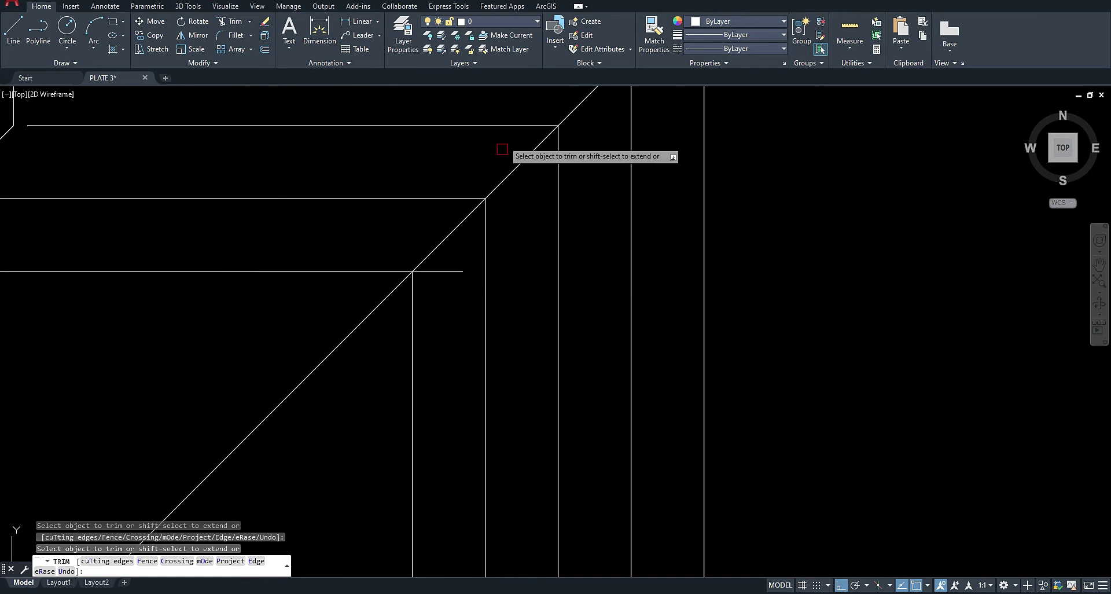
scroll(397, 300, "down", 4)
key("Return")
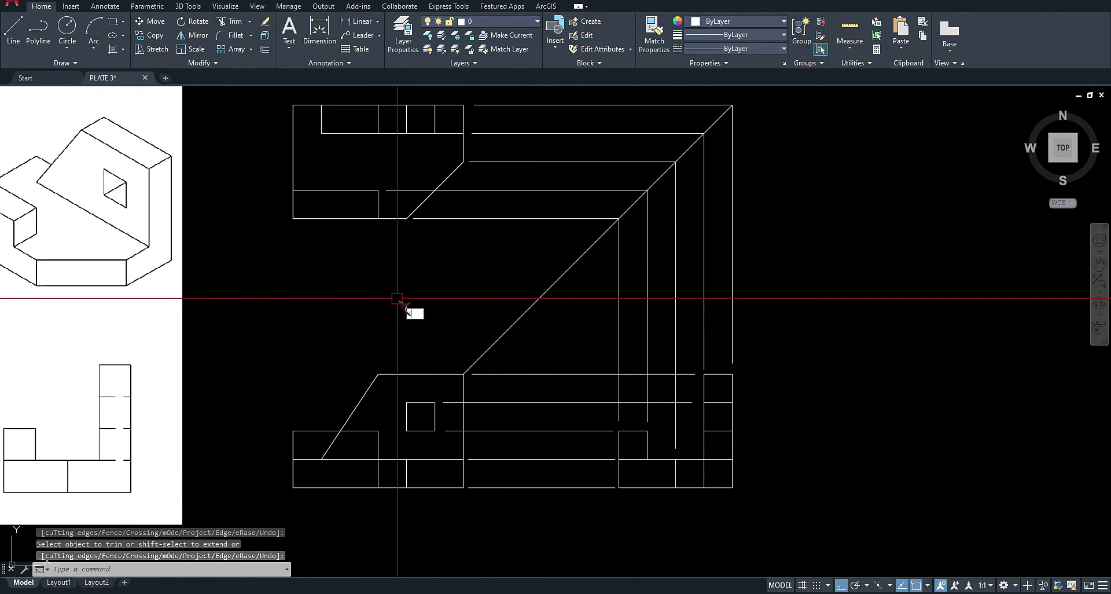
- Draw a vertical projection line from the top view's lower-left corner towards the front view and move it slightly down, leaving small gaps at both ends
type("l")
key("Return")
left_click(293, 218)
left_click(293, 414)
key("Escape")
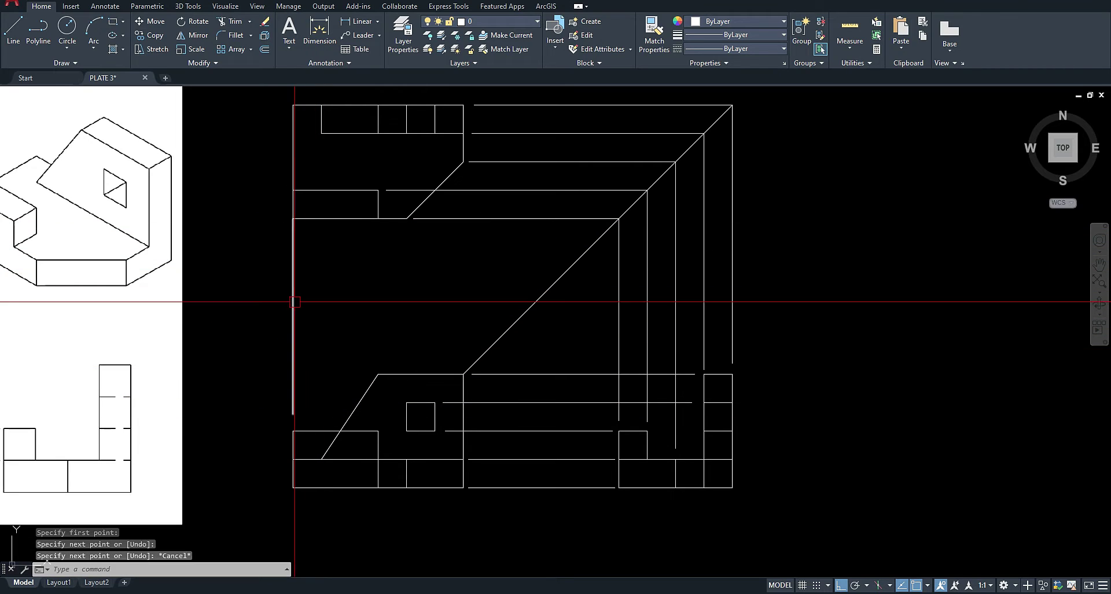
type("m")
key("Return")
left_click(330, 297)
left_click(329, 302)
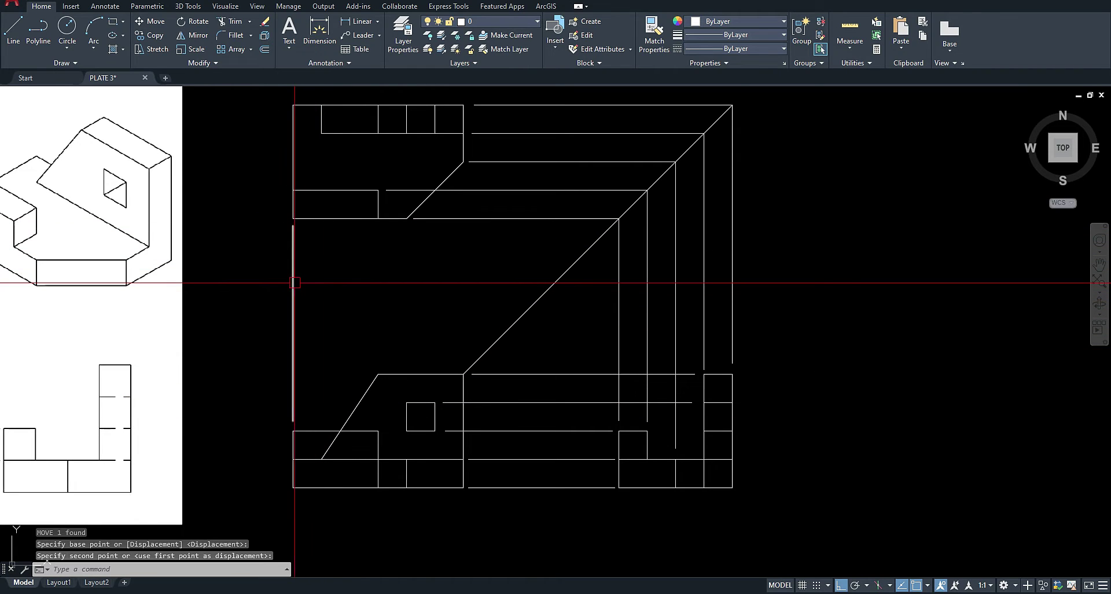
- Copy the vertical projection line from the top view's lower-left corner to the small block's right edge, the incline's left end and both hole edges
type("co")
key("Return")
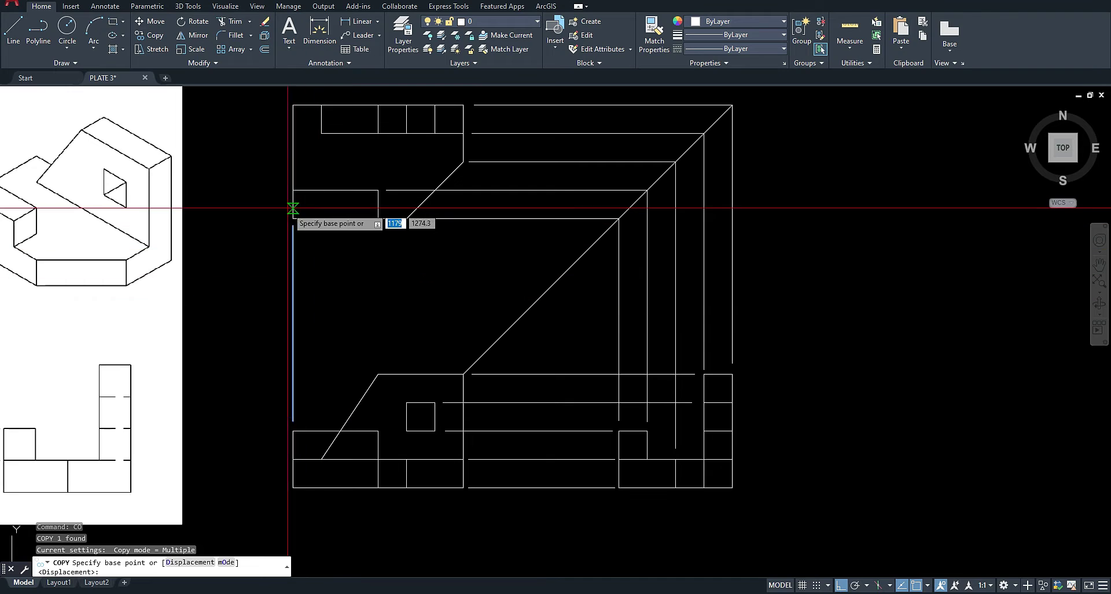
left_click(293, 218)
left_click(378, 218)
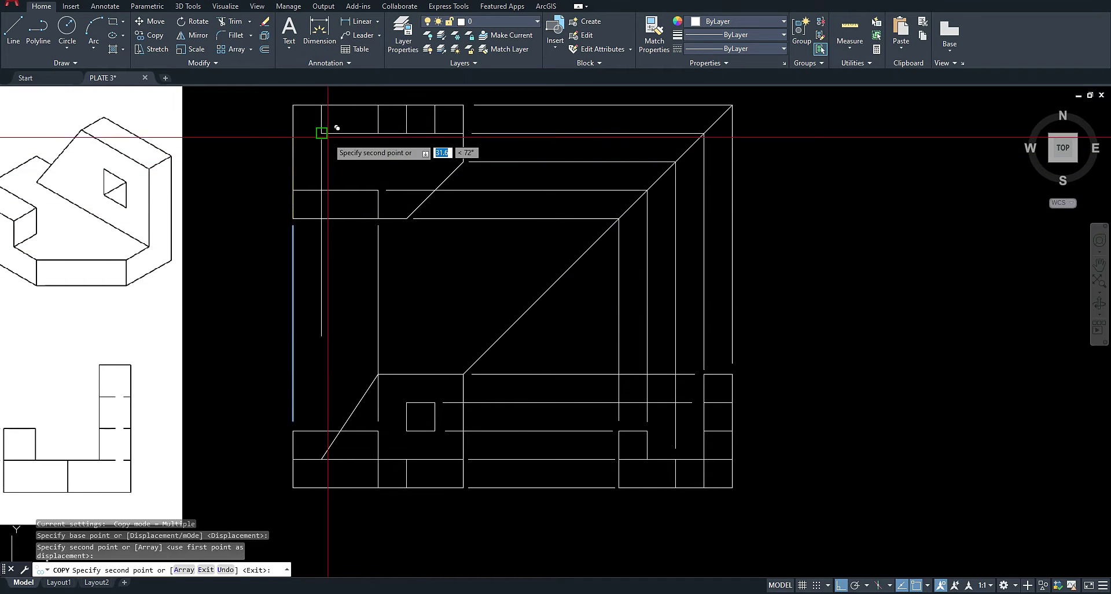
left_click(321, 133)
left_click(407, 133)
left_click(435, 134)
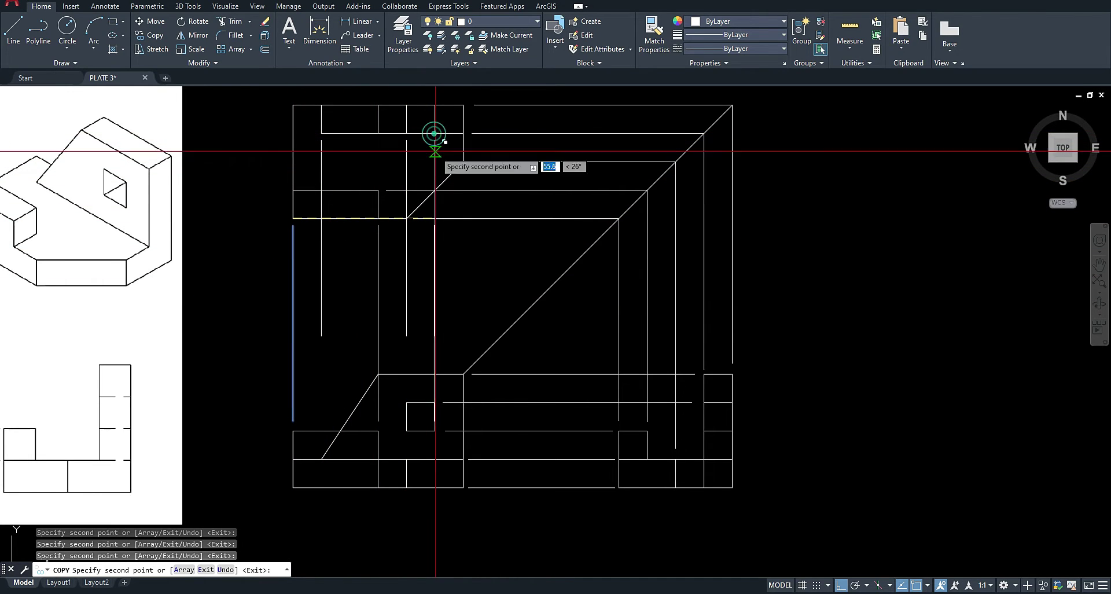
key("Return")
- Stretch the lower ends of the two hole projection lines down to just above the front view's square hole
left_click(406, 260)
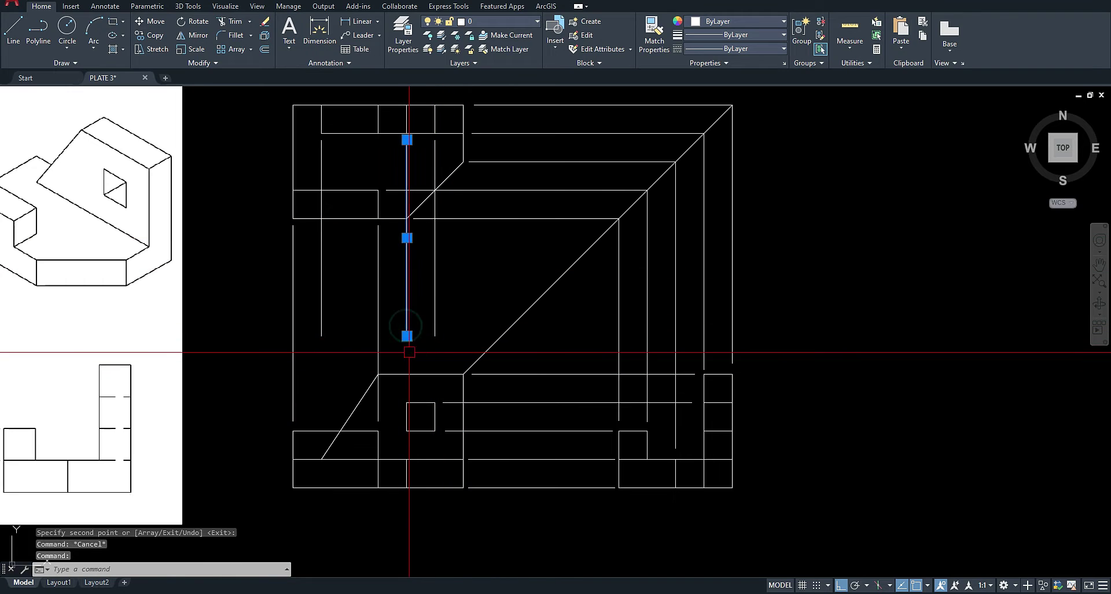
scroll(408, 330, "up", 2)
left_click(409, 302)
scroll(415, 389, "up", 2)
key("Escape")
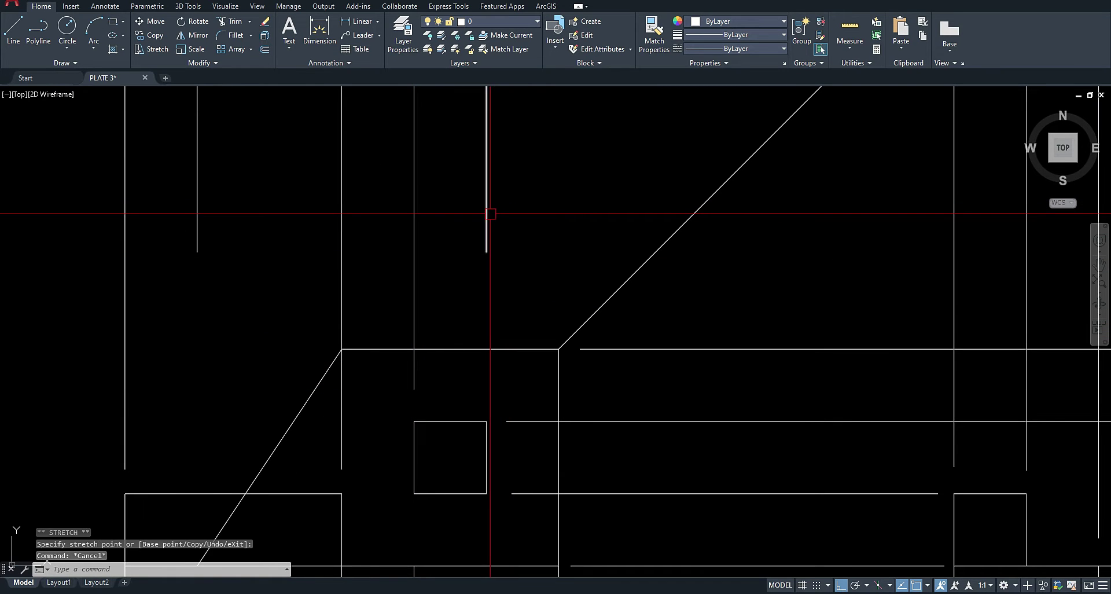
left_click(487, 215)
left_click(486, 251)
left_click(484, 402)
key("Escape")
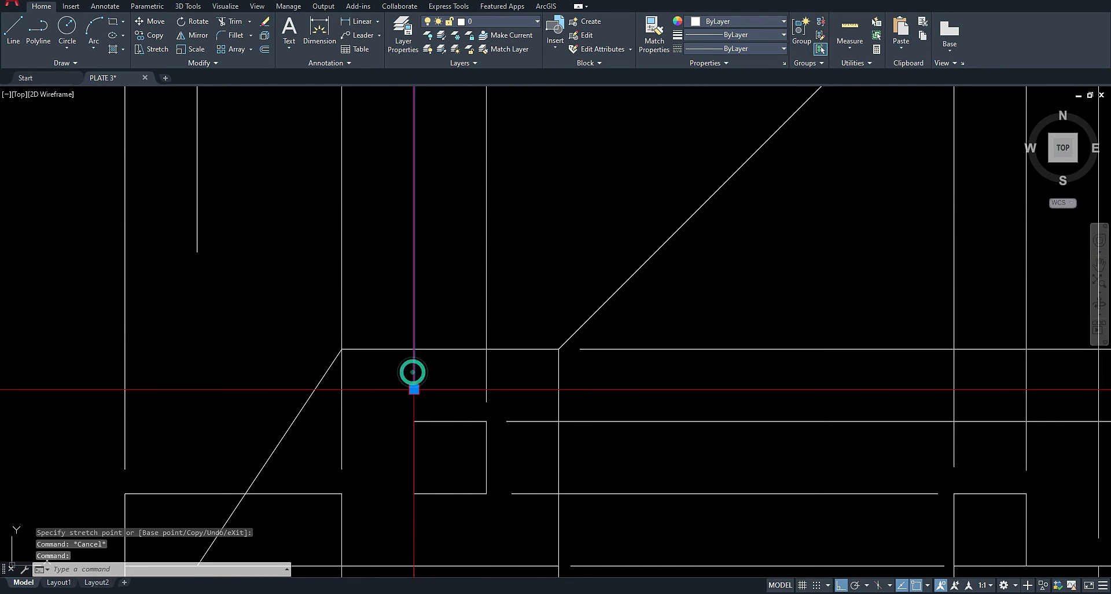
- Stretch the lower end of the second vertical projection line to just above the foot of the front view's inclined edge
scroll(454, 280, "down", 2)
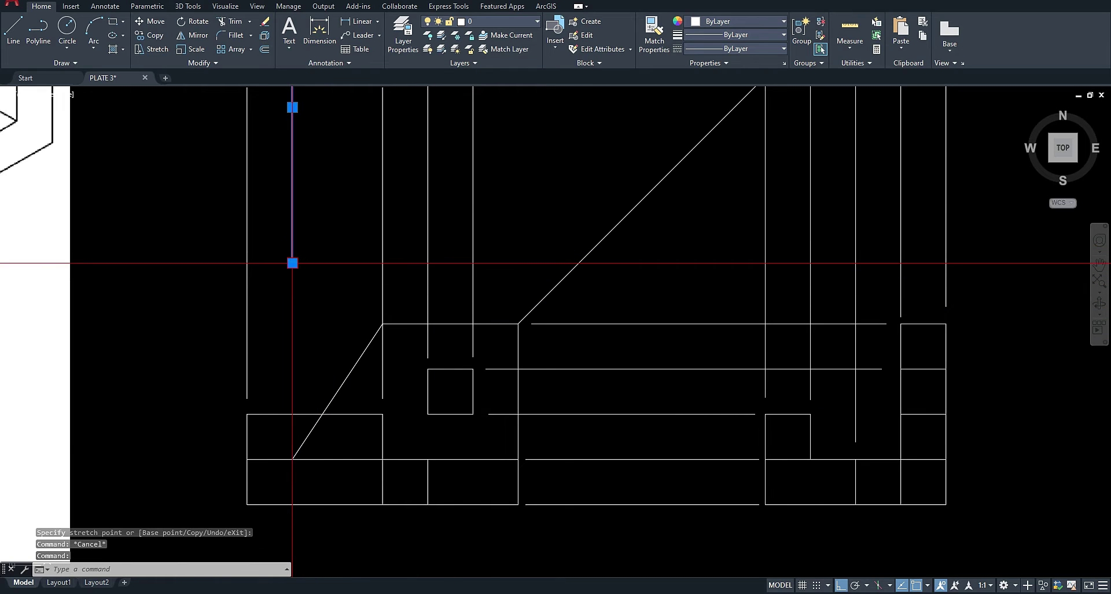
left_click(293, 263)
left_click(293, 440)
key("Escape")
scroll(287, 439, "down", 2)
middle_click_drag(357, 409, 356, 304)
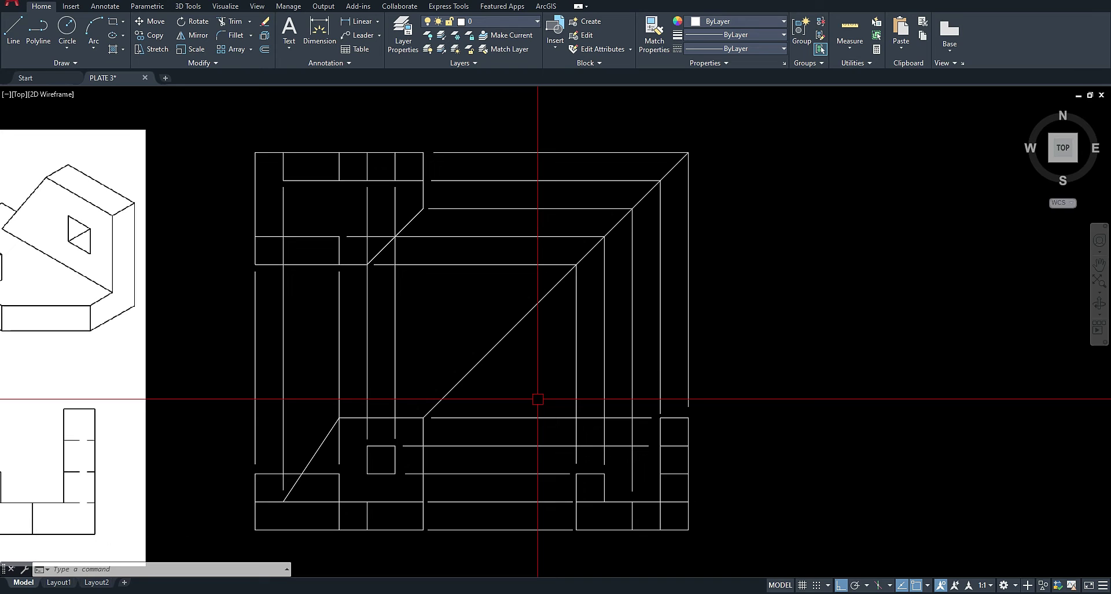
- Match the properties of the green 0.50 sample line onto the top view's outline and visible inner edges
scroll(537, 399, "down", 2)
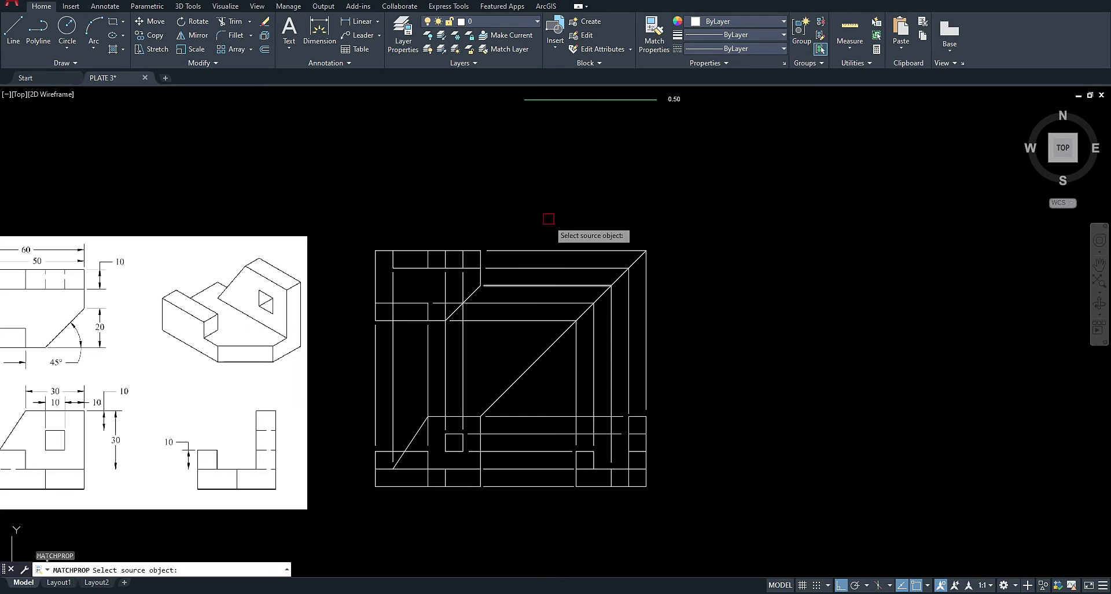
left_click(610, 102)
scroll(405, 243, "up", 4)
left_click(509, 281)
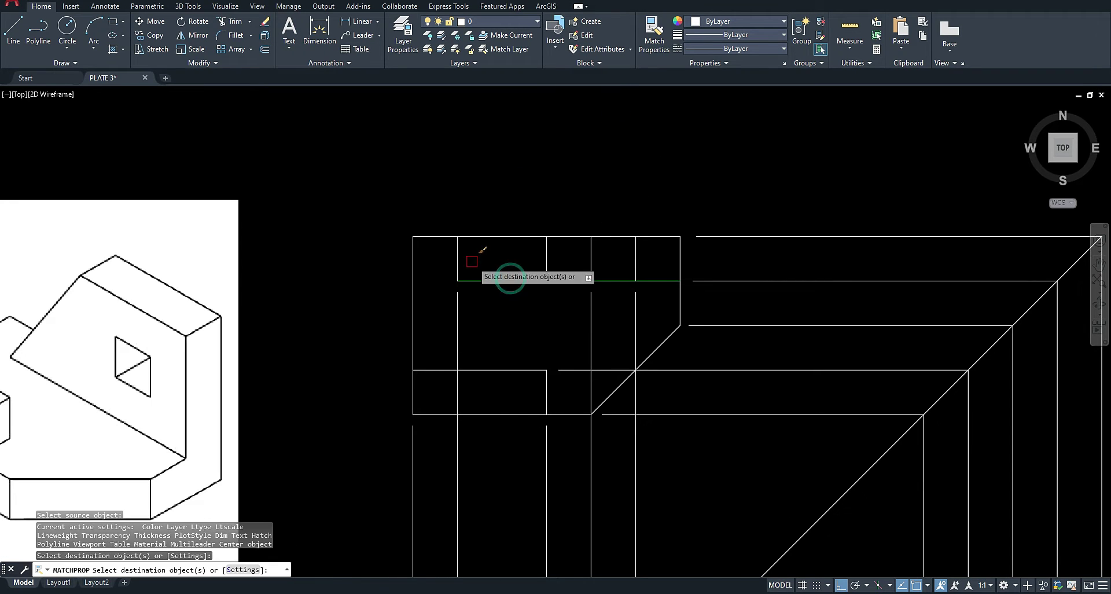
left_click(458, 257)
left_click(504, 237)
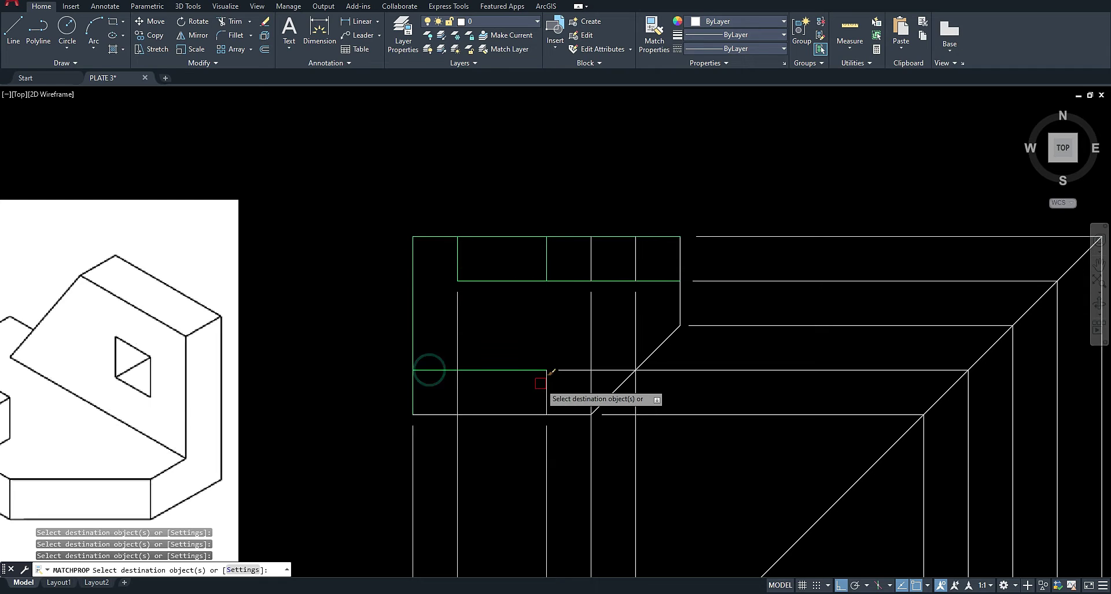
scroll(488, 219, "down", 5)
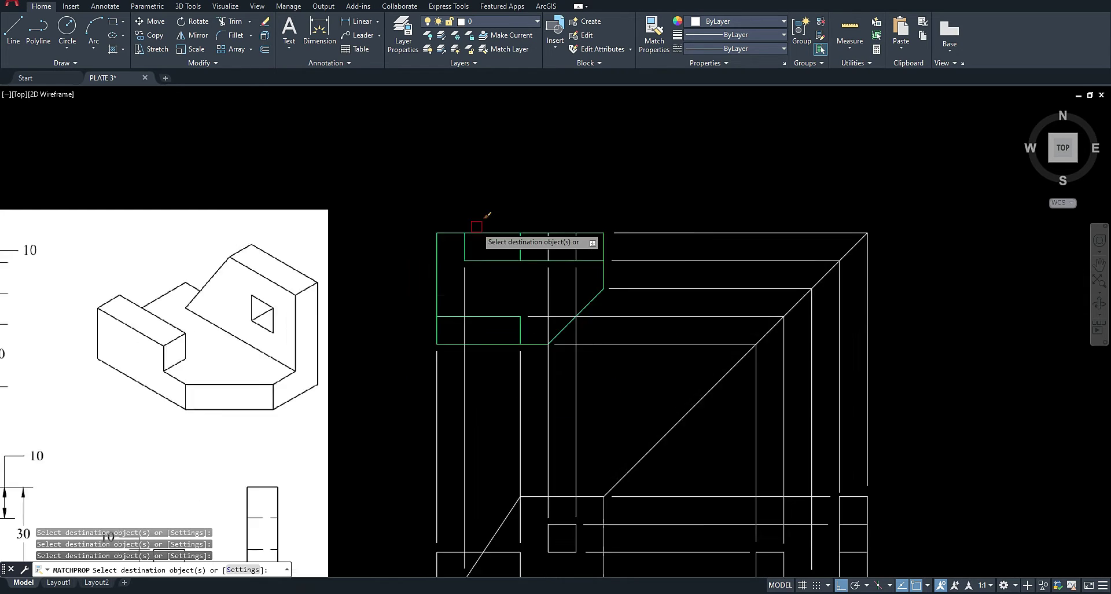
- Match the green sample line's properties onto the front view's block and base edges, and shorten the block's inner vertical edge to the base's top
scroll(449, 380, "up", 5)
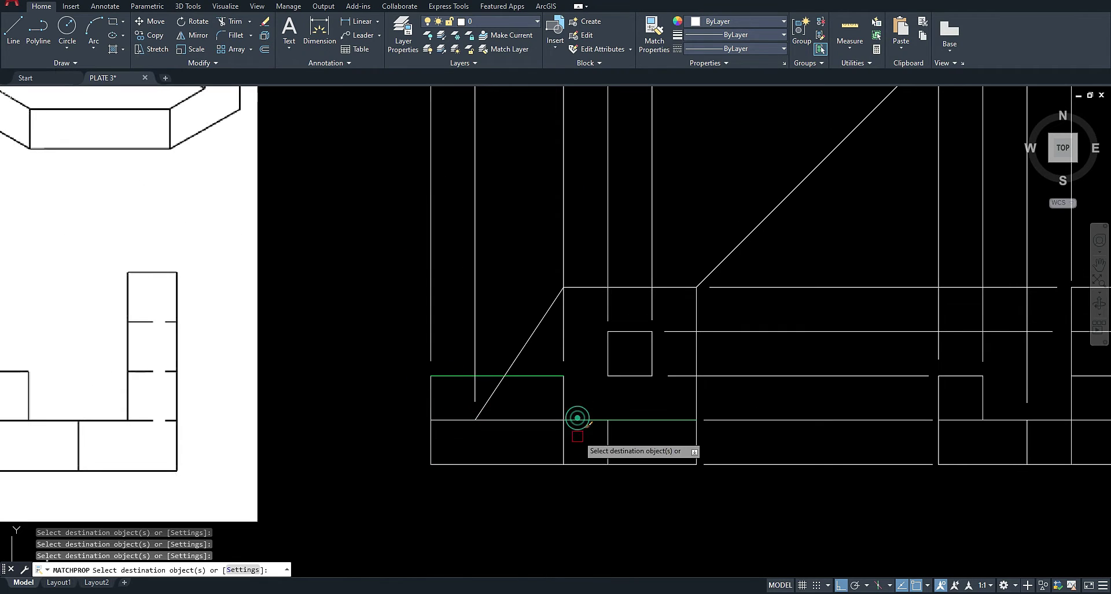
scroll(578, 441, "down", 5)
scroll(598, 417, "up", 5)
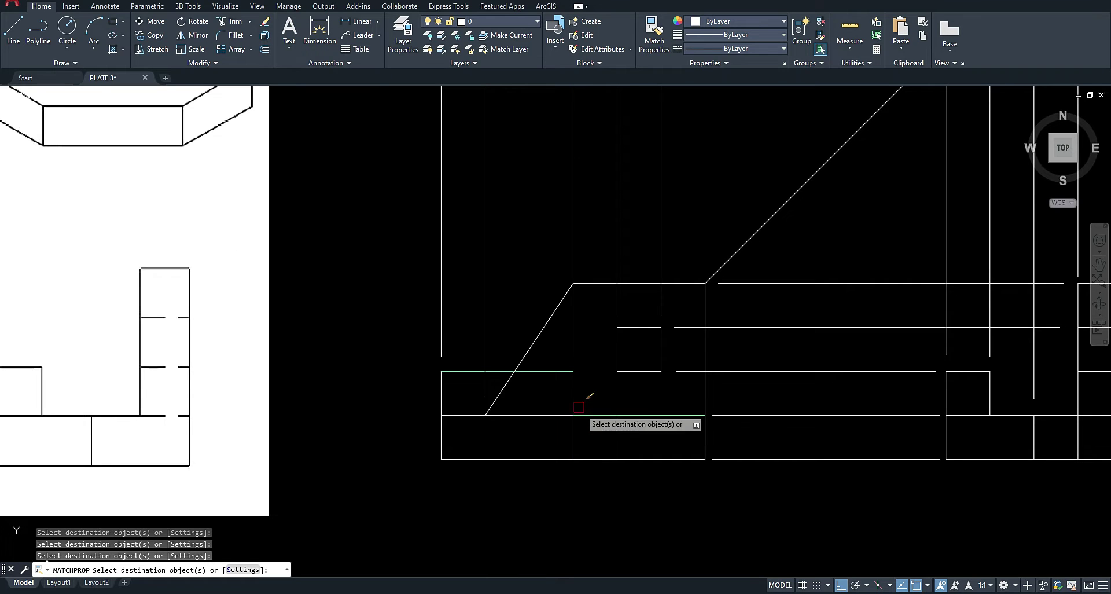
left_click(577, 415)
key("Return")
left_click(573, 459)
key("Escape")
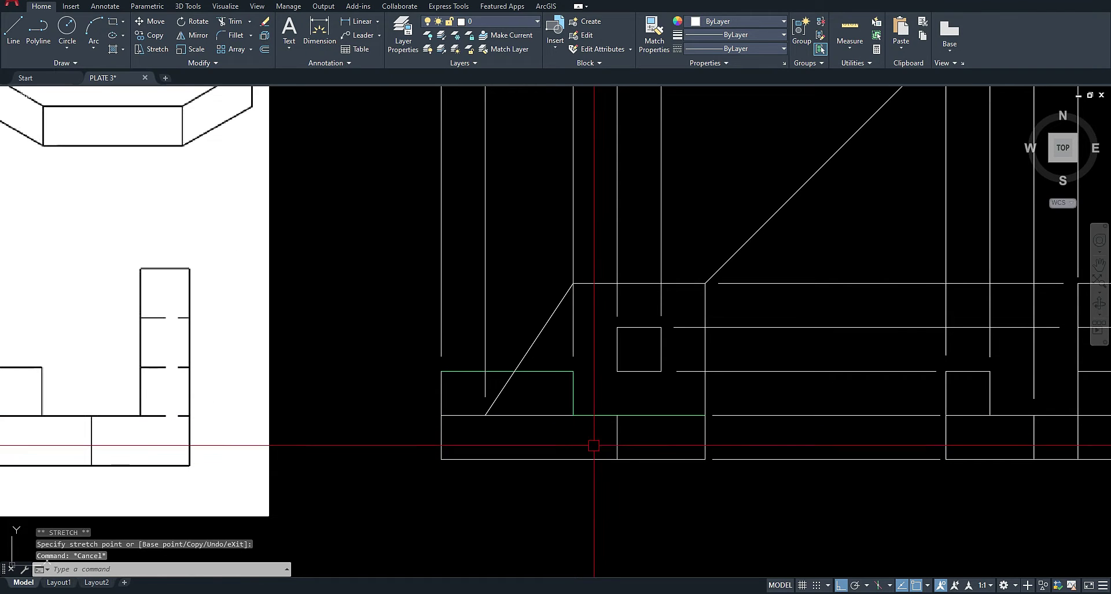
- Match the block's green edge properties onto the rest of the front view's outline, the upper inclined edge and the square hole
key("Return")
left_click(573, 389)
left_click(442, 386)
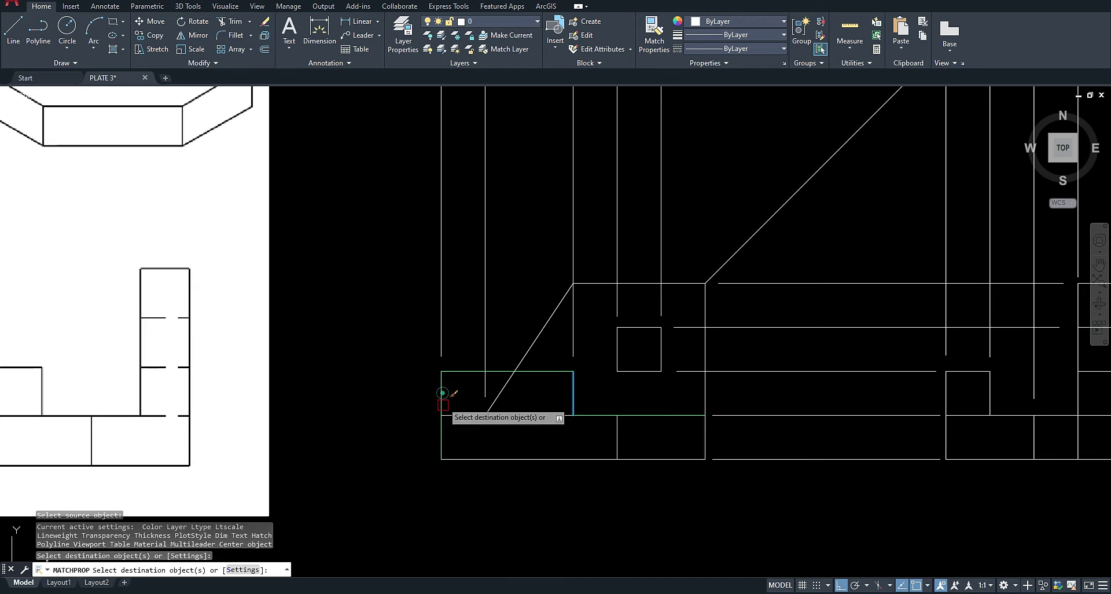
left_click(516, 458)
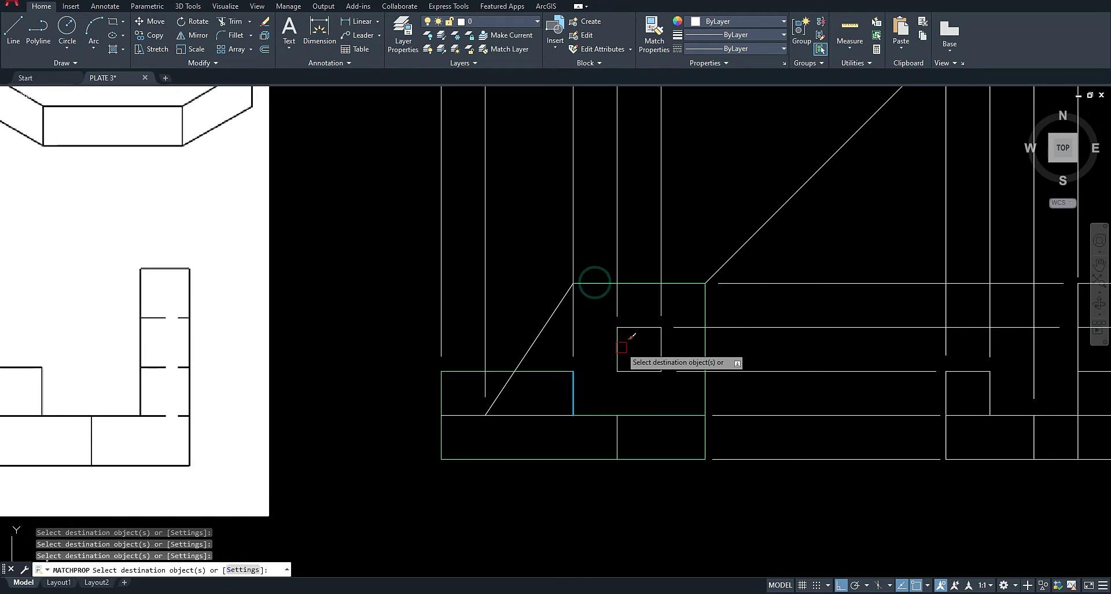
- Match the same green line properties onto the side view's outer edges, upright edges and base lines
scroll(393, 378, "down", 6)
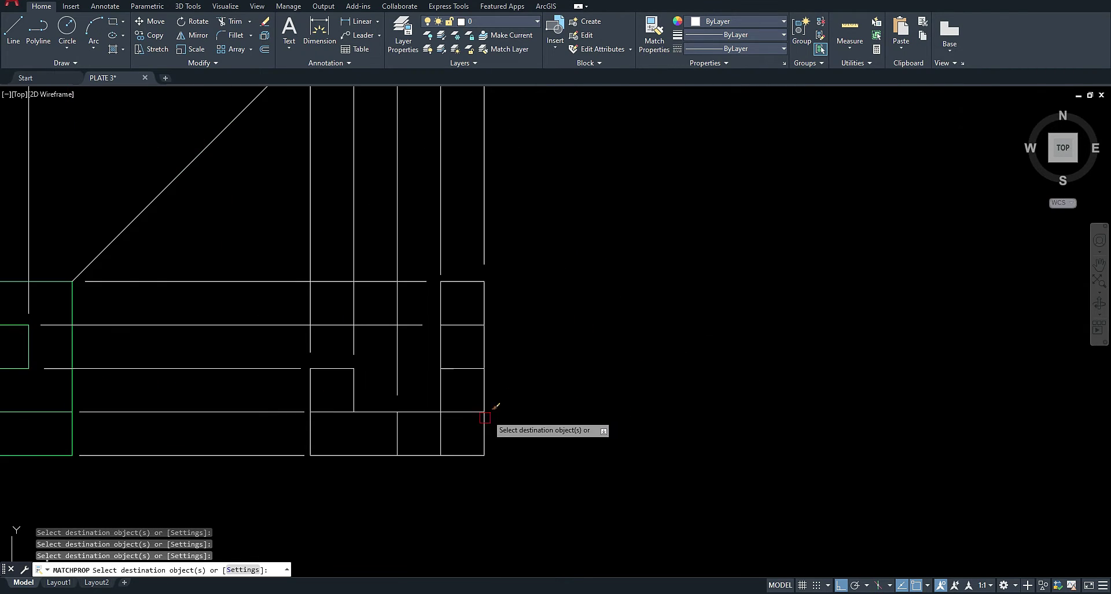
scroll(486, 441, "up", 6)
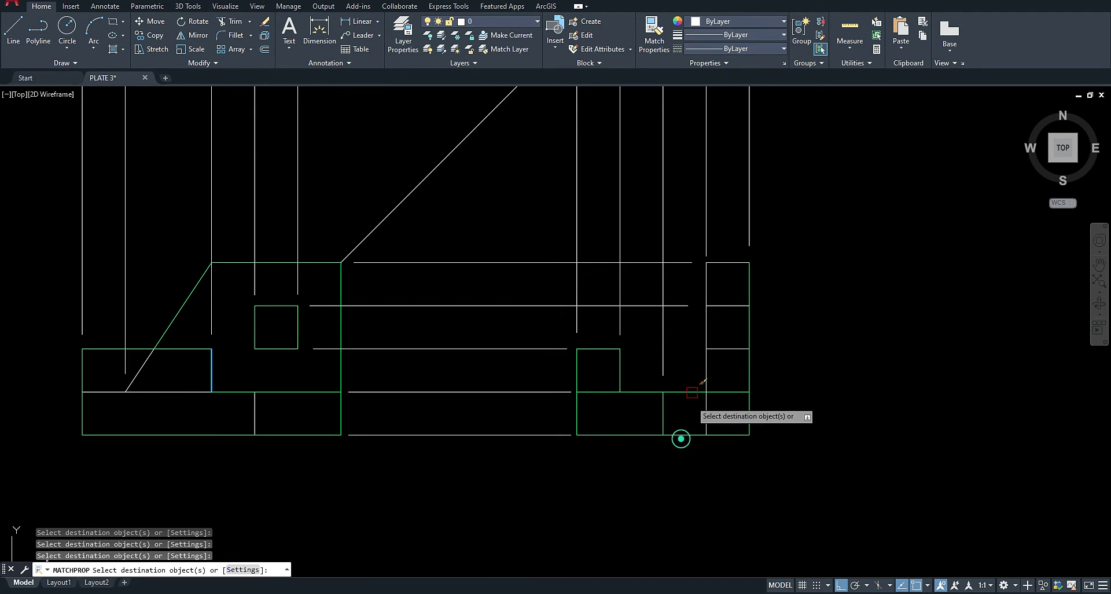
key("Return")
- Shorten the side view's base top edge so it ends at the tall upright's inner edge
left_click(728, 391)
left_click(749, 392)
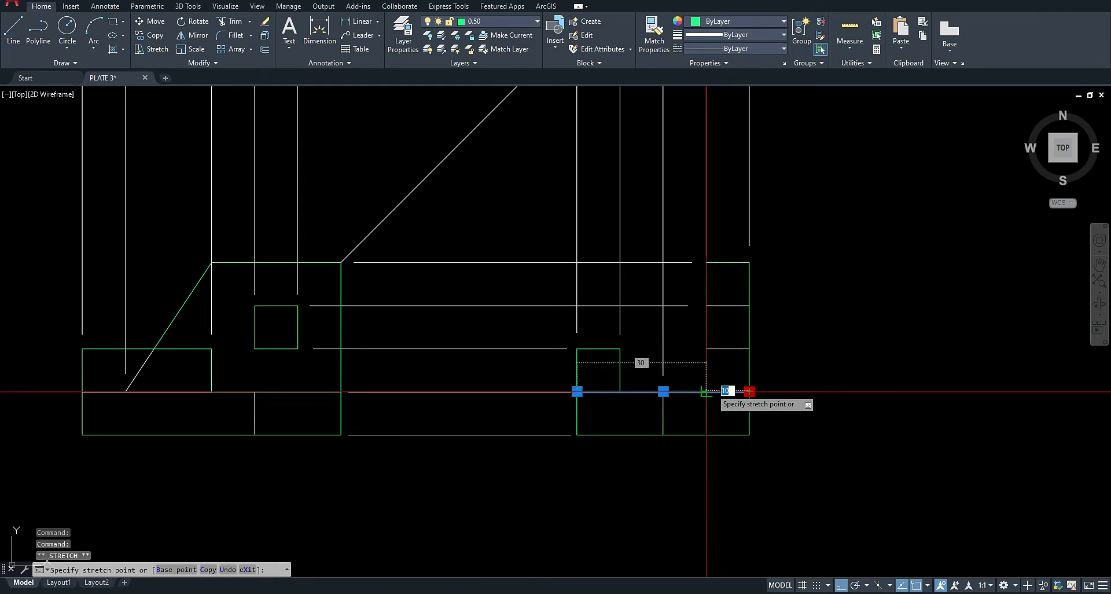
left_click(706, 391)
key("Escape")
- Copy the side view's lower horizontal hole line down to the base's top level inside the tall upright
left_click(730, 349)
type("co")
key("Return")
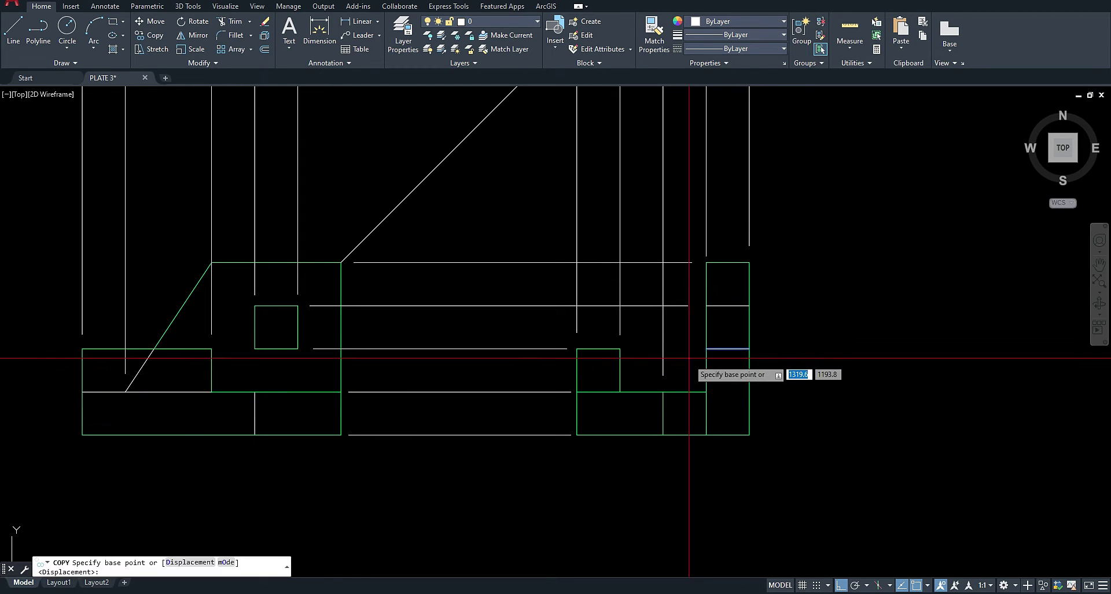
left_click(707, 349)
left_click(707, 392)
key("Escape")
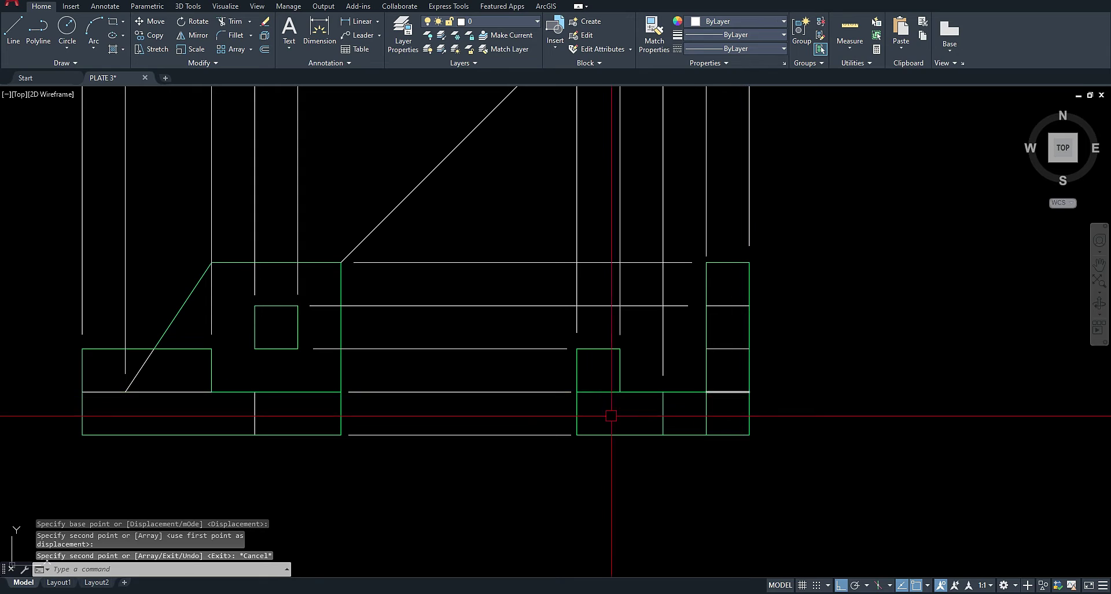
- Shorten the lower end of the tall upright's inner vertical edge in the side view to the base's top level
middle_click_drag(611, 416, 635, 422)
left_click(730, 428)
left_click(730, 441)
key("Escape")
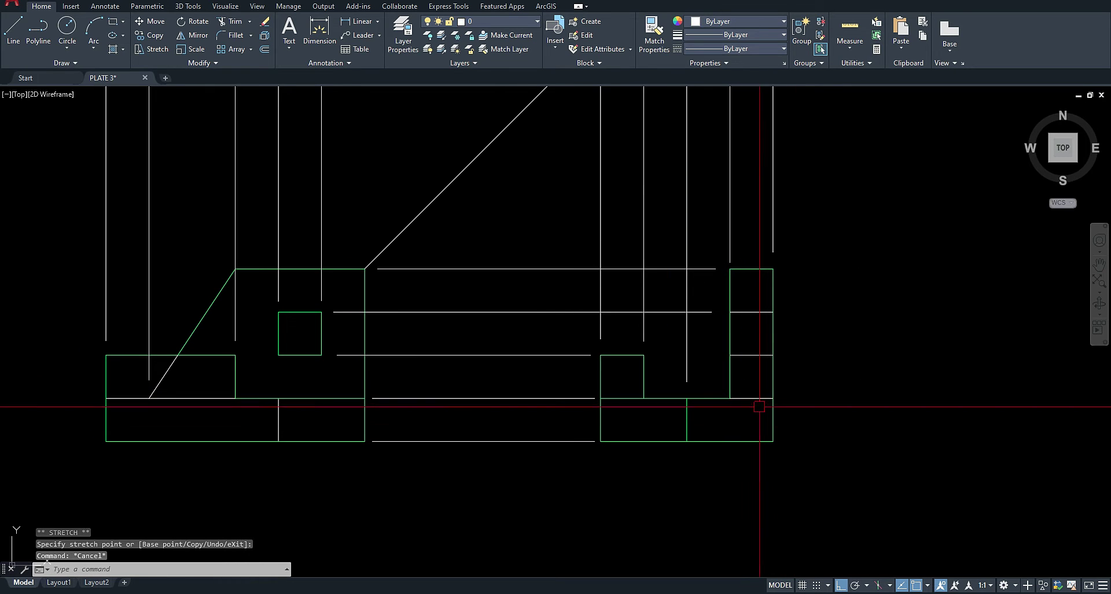
- Match the 0.10 dash-dot sample line onto the miter line and the projection lines beside the top view and leading to the side view
scroll(759, 406, "down", 4)
type("ma")
key("Return")
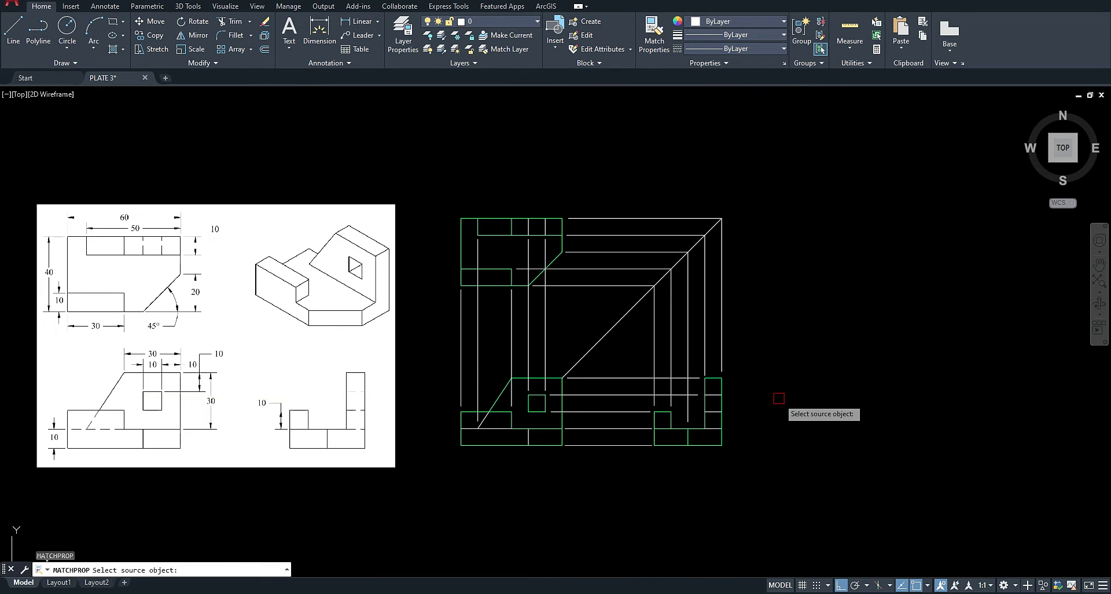
middle_click_drag(685, 160, 651, 369)
scroll(650, 270, "up", 5)
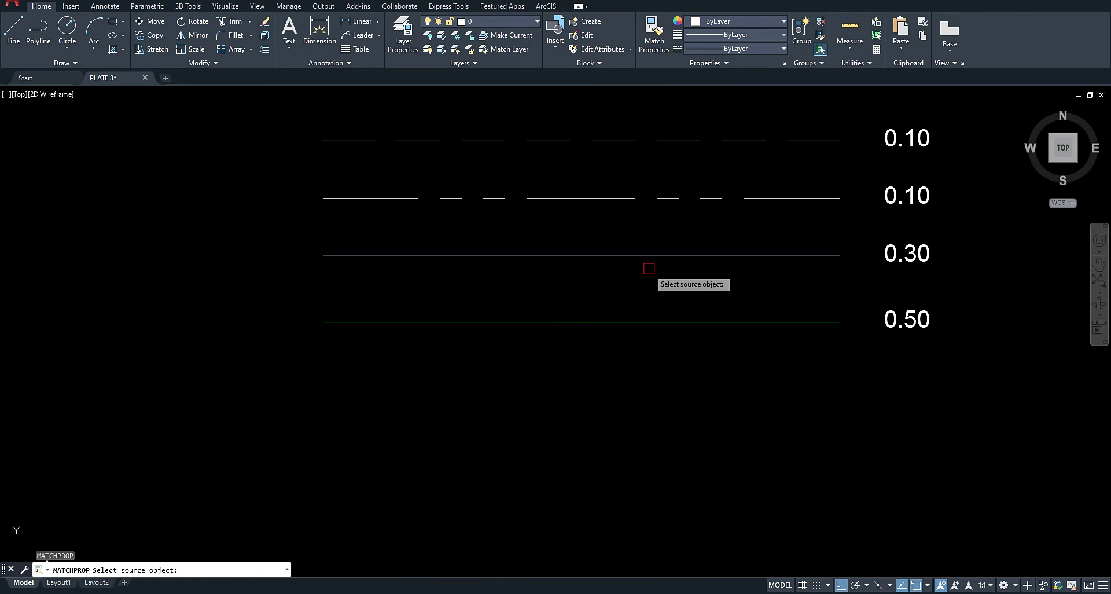
left_click(622, 200)
scroll(645, 184, "down", 5)
left_click(697, 367)
left_click(602, 279)
left_click(603, 451)
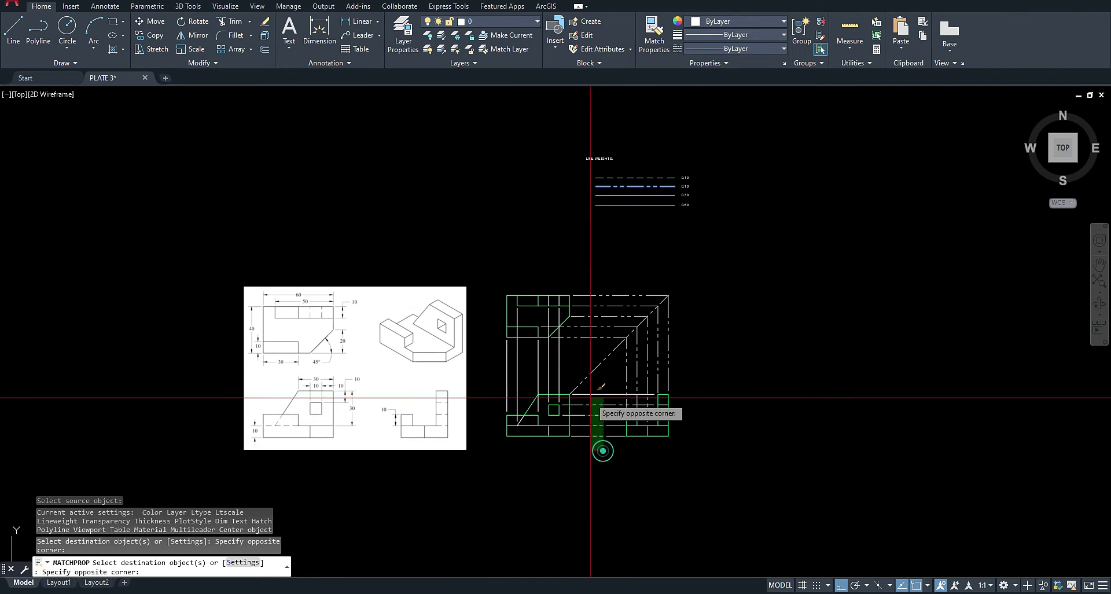
left_click(582, 385)
- Apply the same 0.10 dash-dot line properties to the vertical projection lines between the top and front views
scroll(539, 366, "up", 5)
left_click(610, 353)
left_click(434, 326)
mouse_move(684, 423)
middle_mouse_down()
mouse_move(618, 394)
mouse_move(609, 400)
middle_mouse_up()
key("Return")
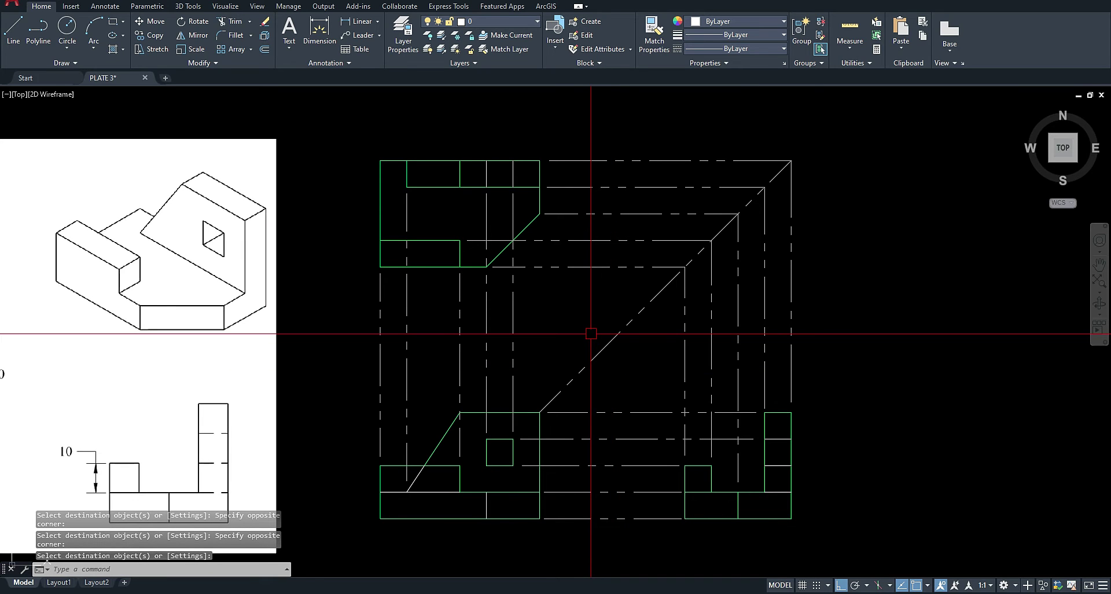
- Match the dashed 0.10 sample line's properties onto the two hidden hole edges in the top view
key("Return")
middle_click_drag(649, 198, 617, 364)
scroll(618, 364, "down", 2)
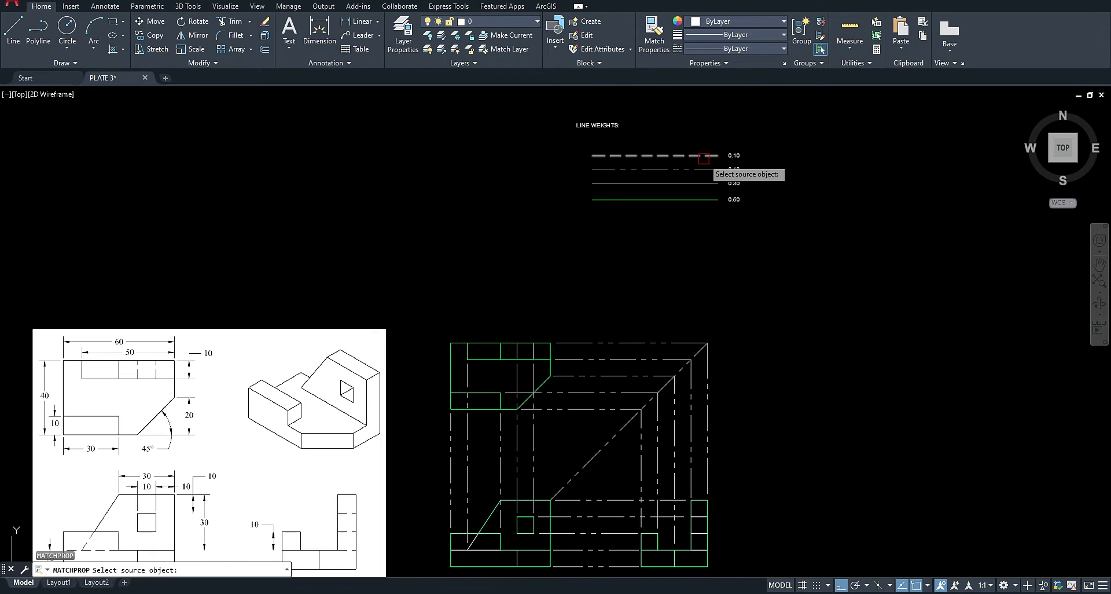
left_click(705, 156)
scroll(553, 368, "up", 4)
left_click(505, 323)
left_click(459, 322)
- Apply the dashed 0.10 line properties to the hidden edges of the front view and the side view
middle_click_drag(464, 412, 499, 223)
scroll(497, 225, "down", 4)
scroll(494, 386, "up", 4)
left_click(440, 382)
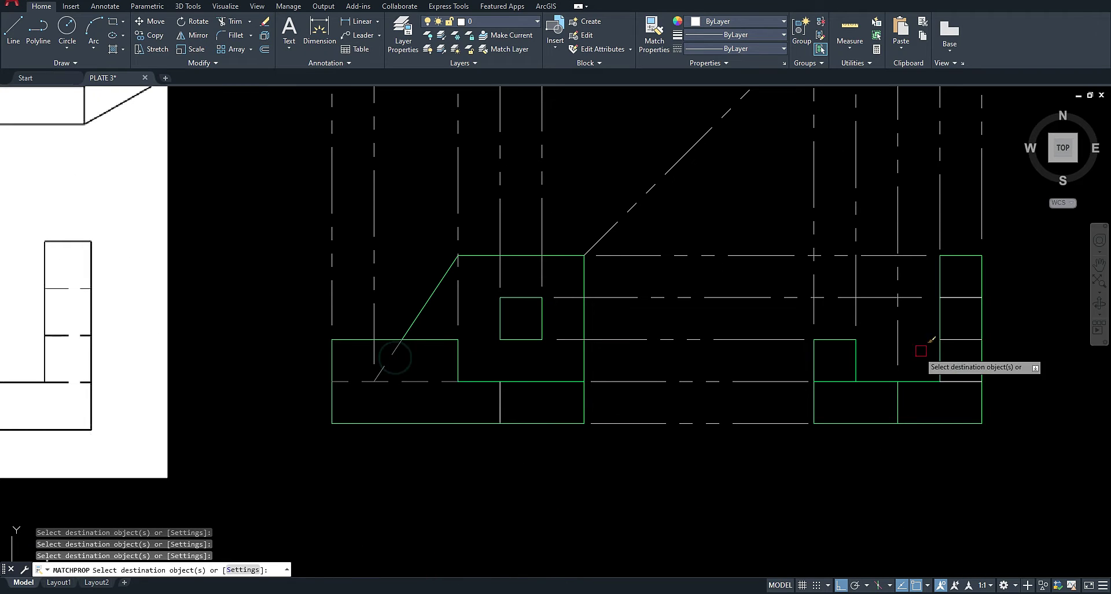
key("Escape")
scroll(752, 382, "down", 5)
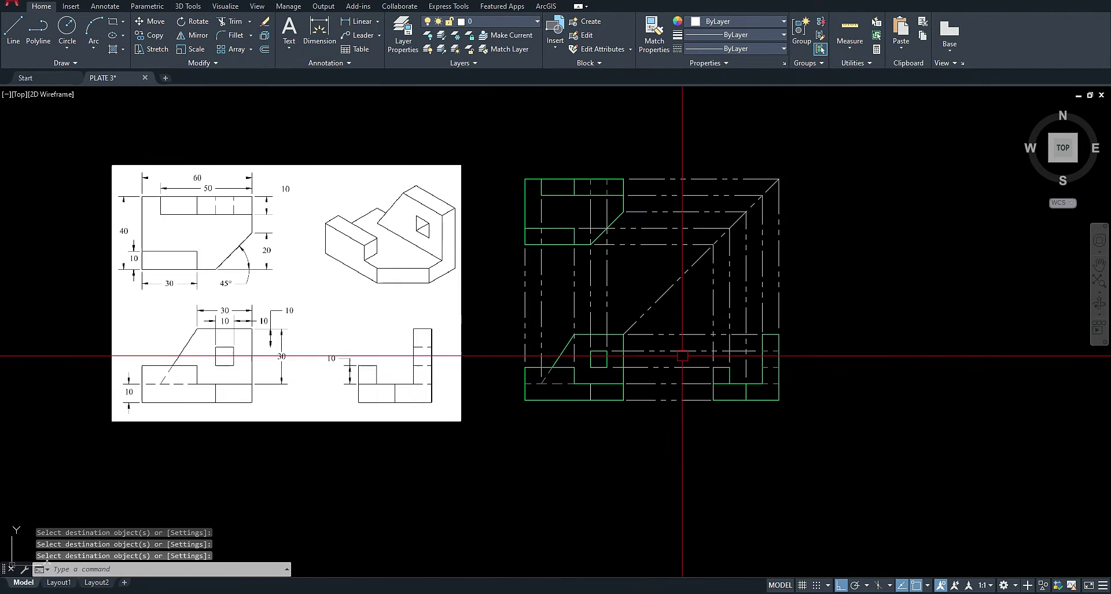
scroll(599, 390, "up", 3)
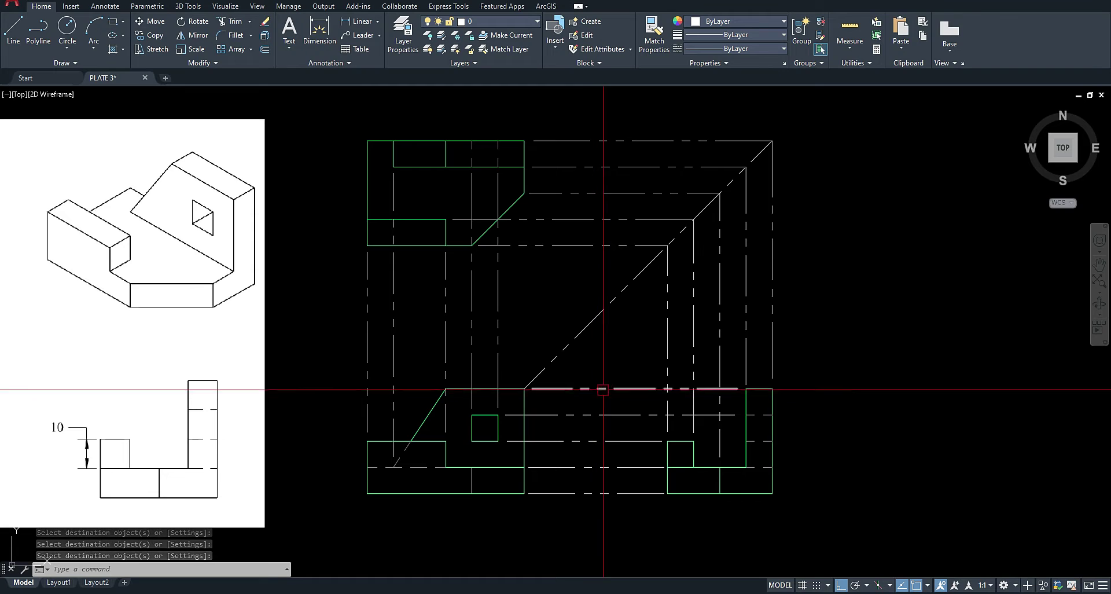
left_click(357, 21)
left_click(367, 141)
left_click(367, 245)
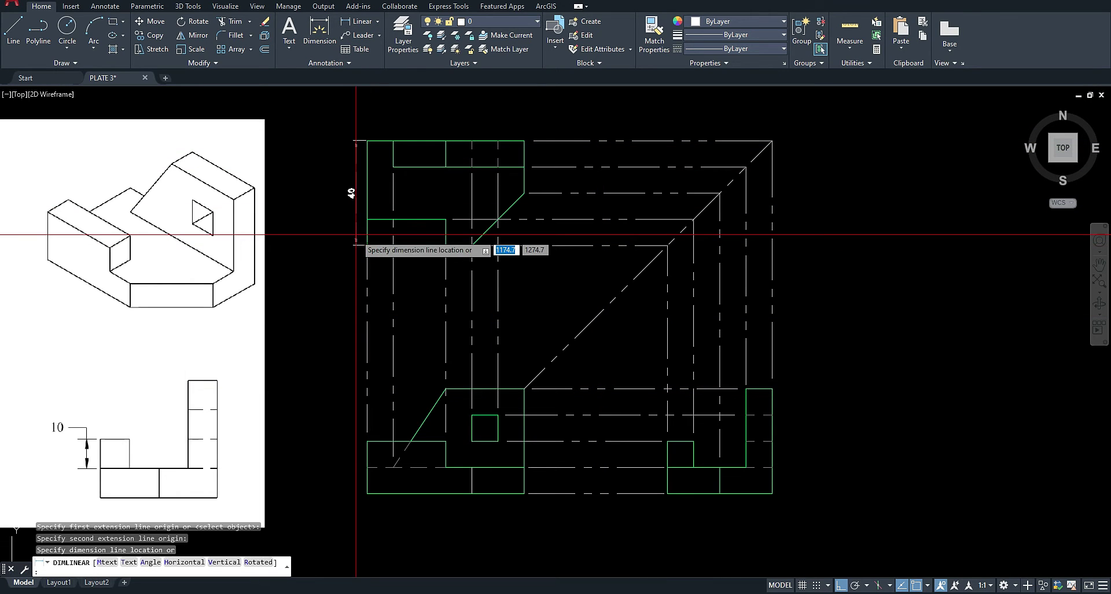
key("Escape")
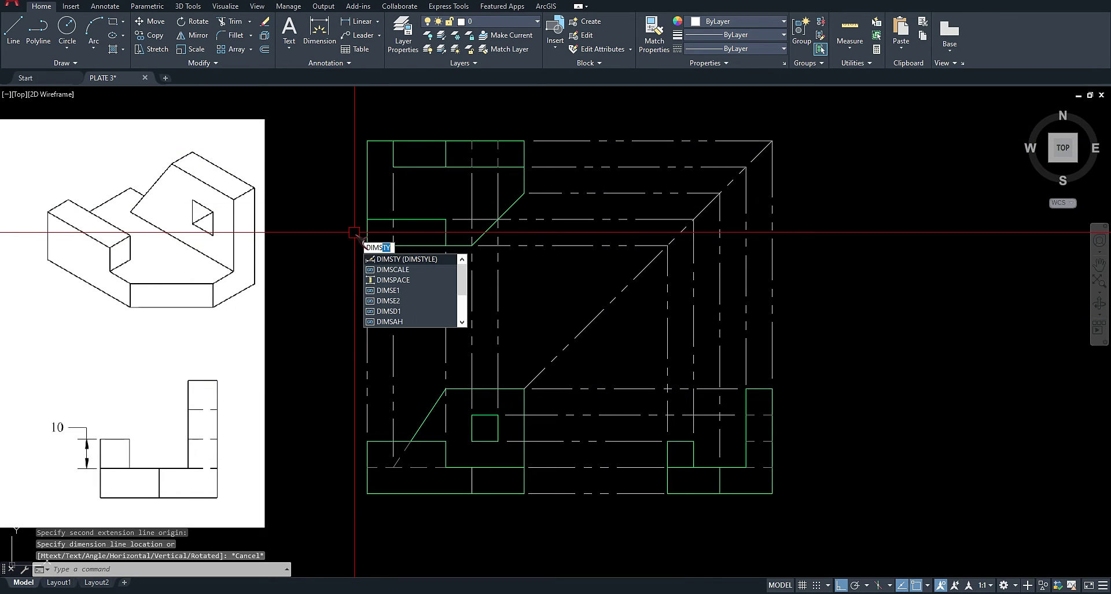
- Edit the ISO-25 dimension style overrides so the dimension line and extension lines use the ByLayer linetype
type("DIMS")
key("Return")
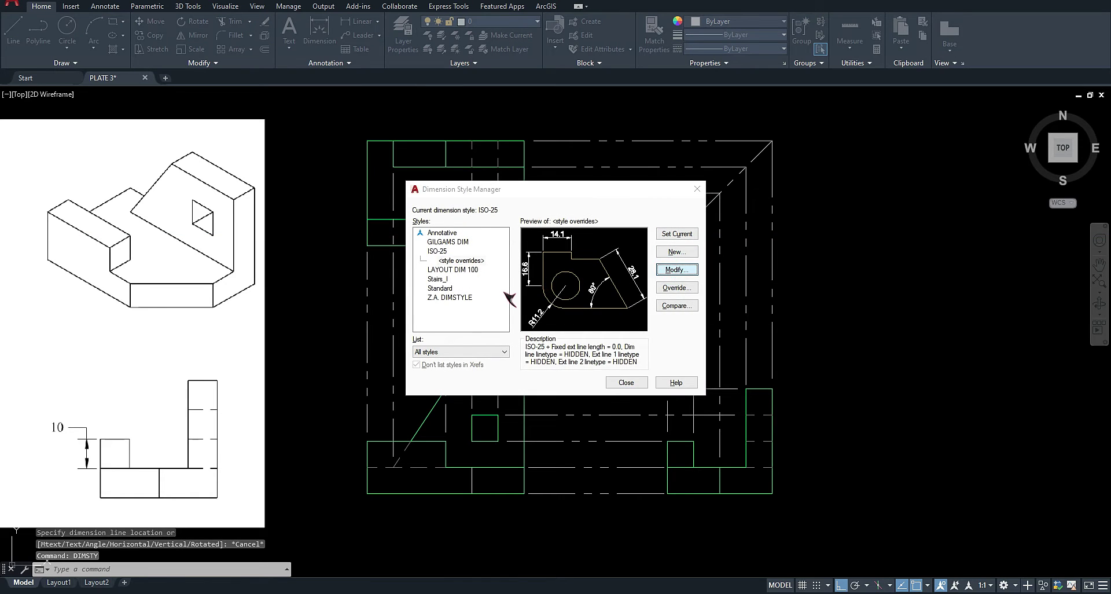
left_click(520, 210)
left_click(513, 221)
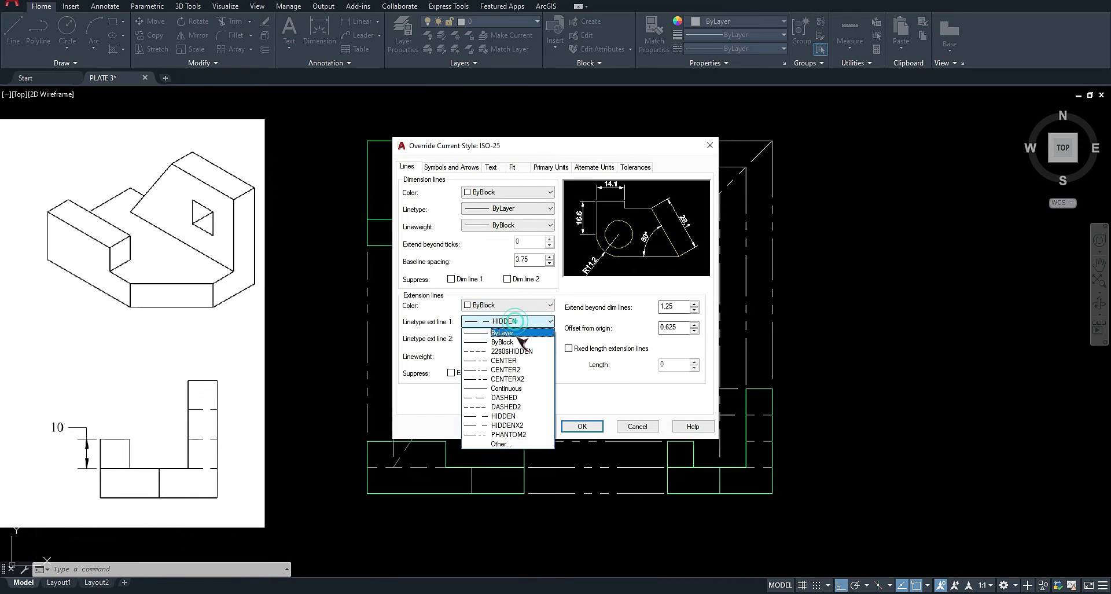
left_click(584, 426)
left_click(641, 384)
- Add linear dimensions for the top view's overall height and the small block's depth, placed outside its left edge
middle_click_drag(604, 336, 512, 344)
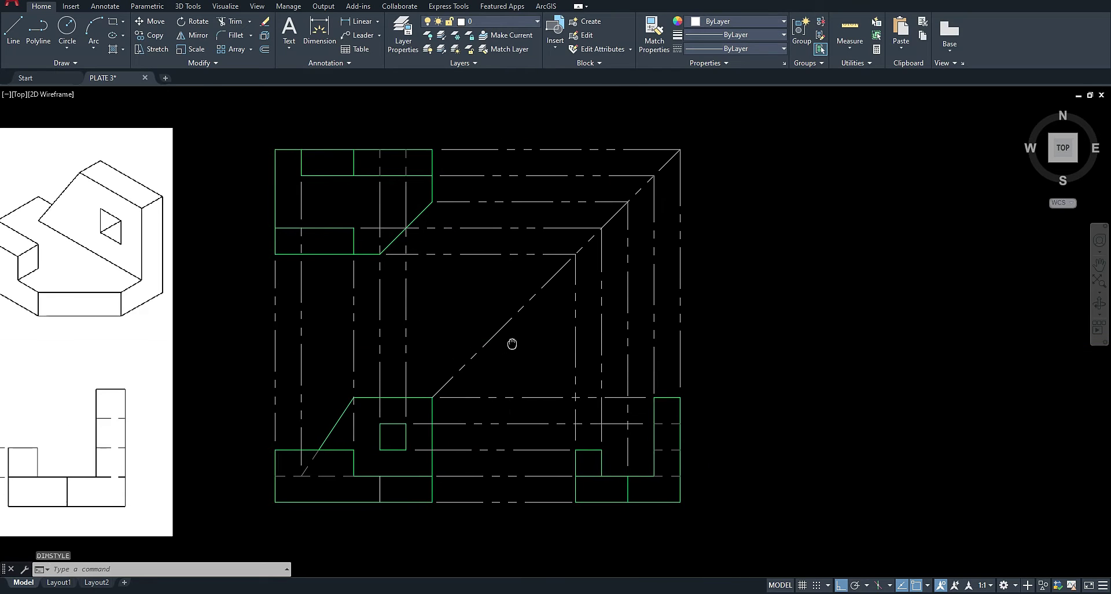
type("i")
key("Return")
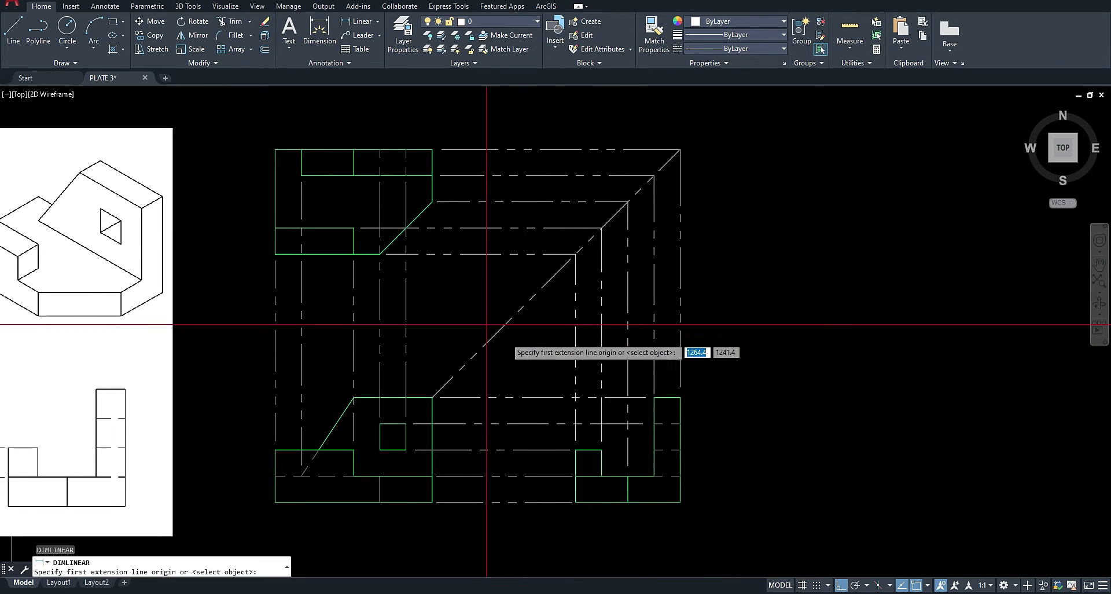
left_click(275, 150)
left_click(275, 254)
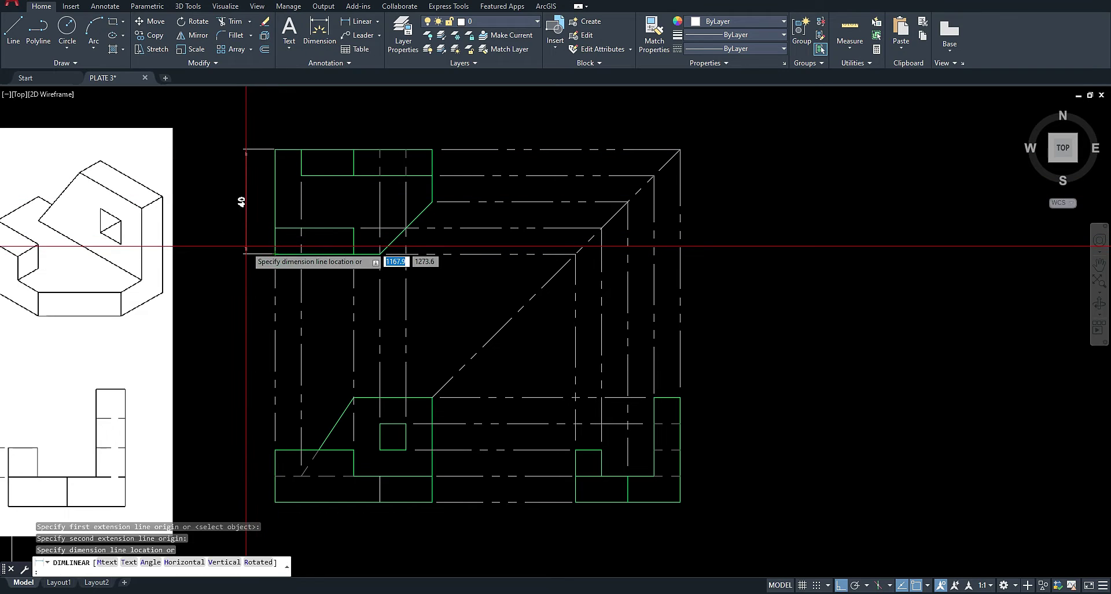
left_click(263, 236)
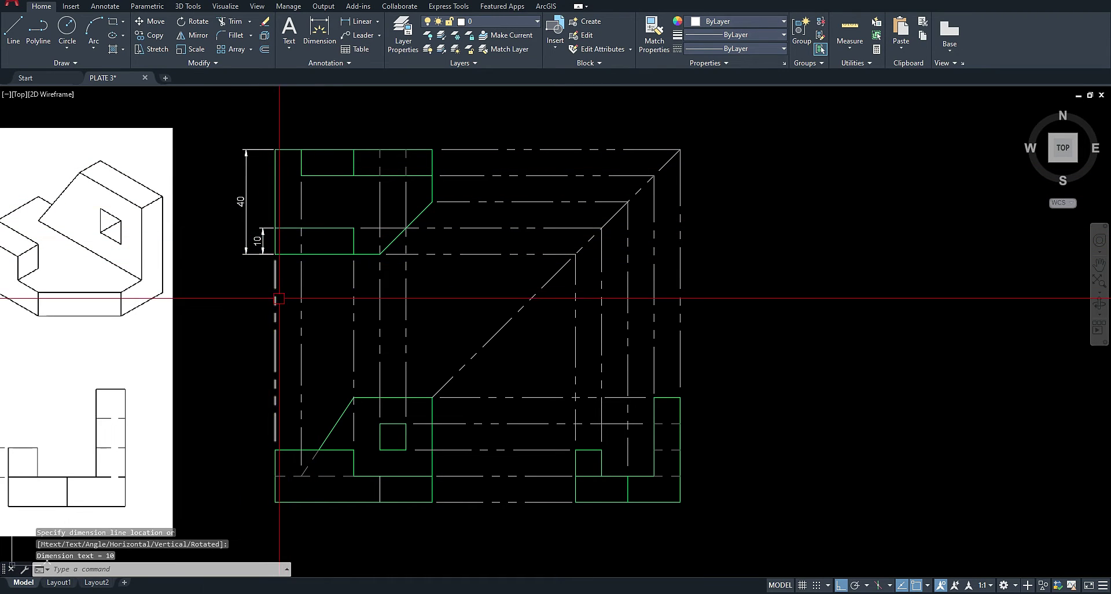
- Dimension the height of the small block above the base on the front view's left side
middle_click_drag(264, 259, 266, 192)
key("Return")
left_click(278, 382)
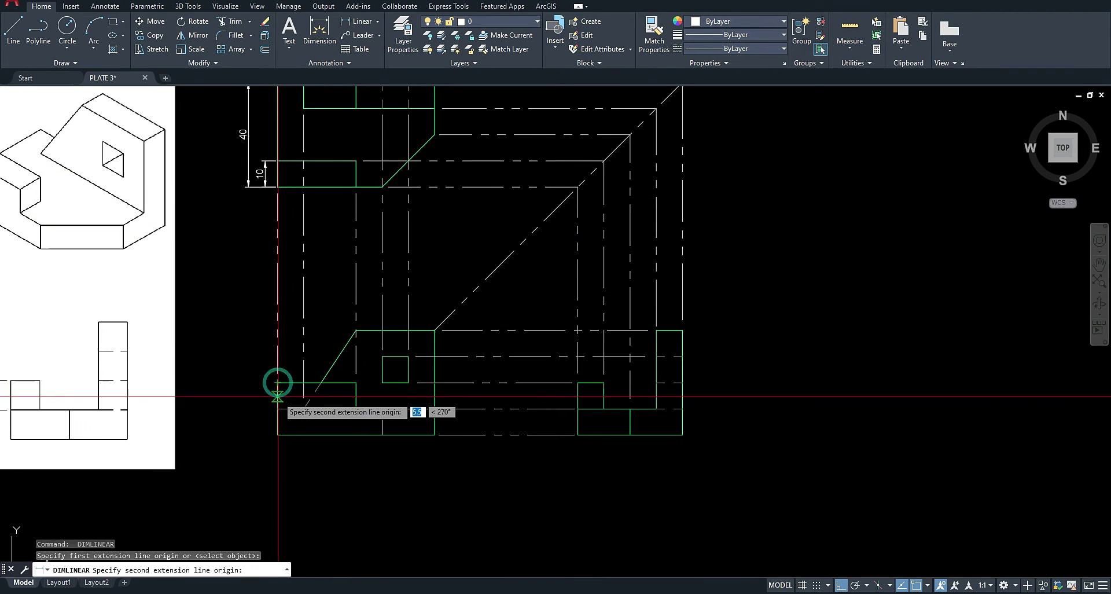
left_click(277, 408)
left_click(264, 395)
- Dimension the base thickness on the front view's left side, in line with the block height dimension
middle_click_drag(261, 212, 261, 99)
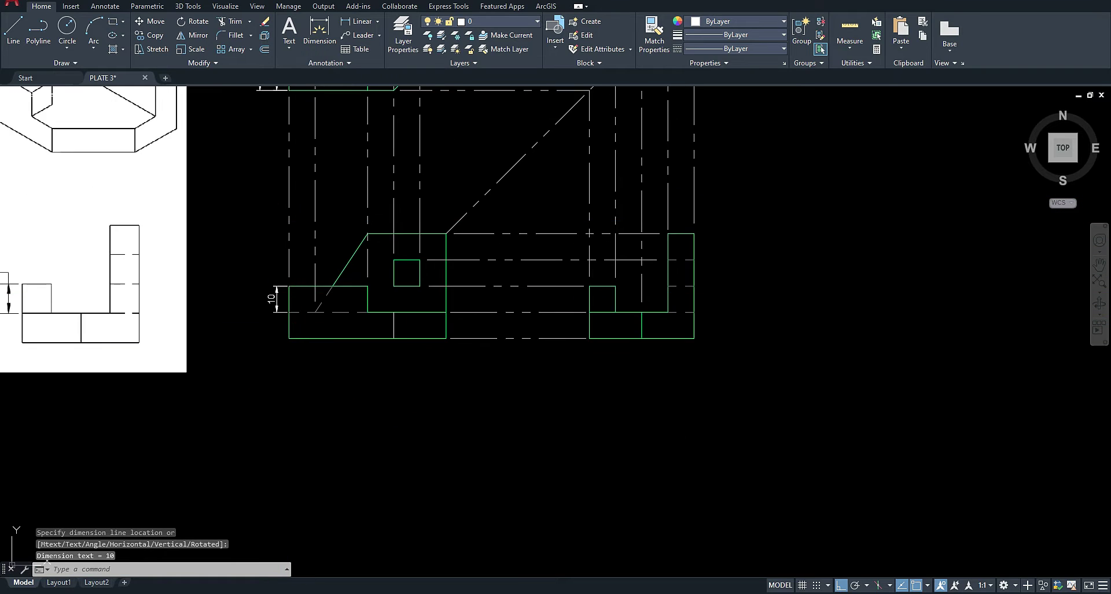
scroll(278, 315, "up", 4)
key("Return")
left_click(276, 268)
left_click(276, 334)
left_click(245, 268)
scroll(255, 284, "down", 4)
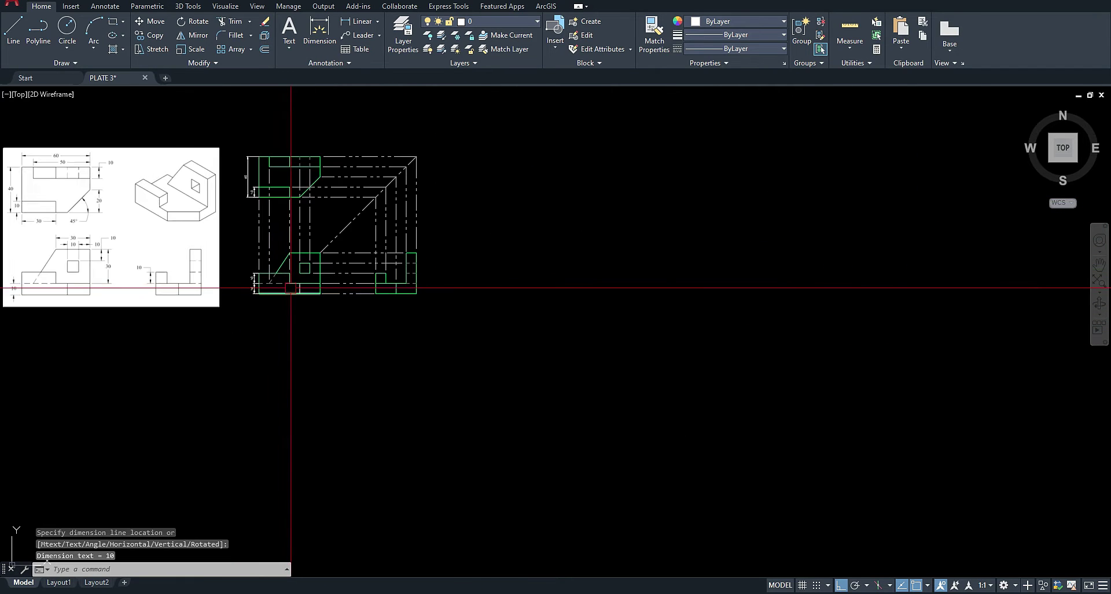
- Match the green outline's properties onto the short vertical edge inside the front view's base
key("Return")
scroll(289, 292, "up", 2)
key("Escape")
type("ma")
key("Return")
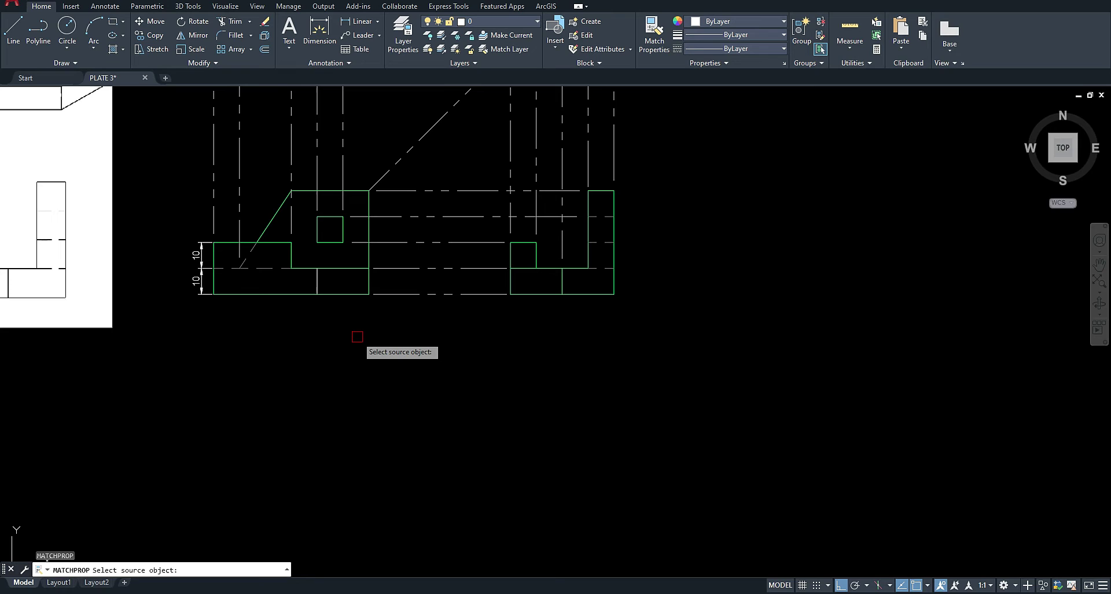
left_click(356, 298)
scroll(373, 322, "up", 4)
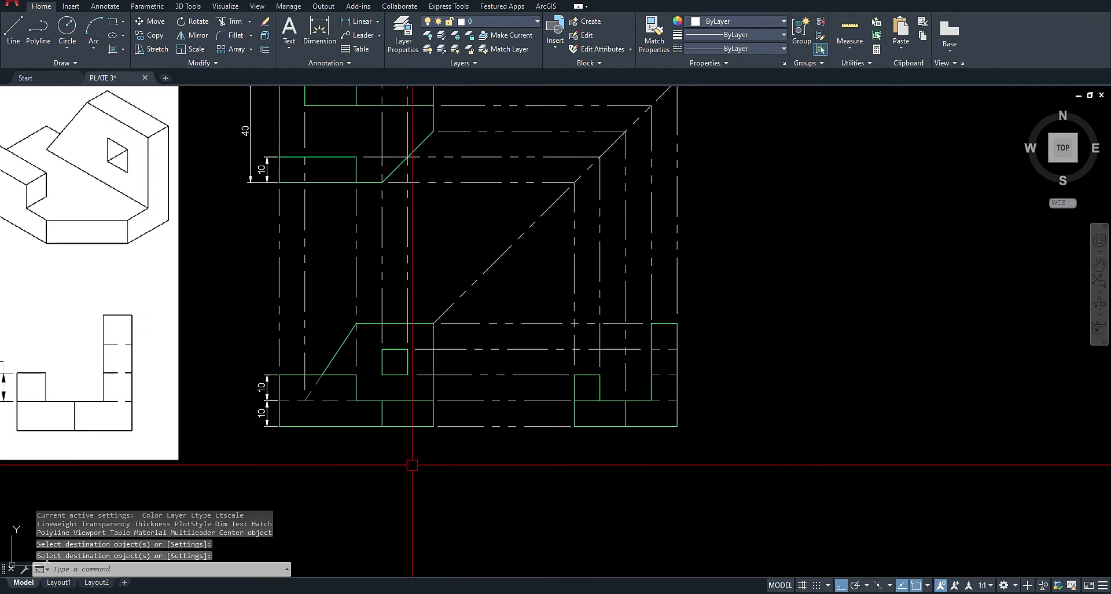
- Dimension the base thickness on the left side of the side view
type("dl")
key("Return")
scroll(573, 433, "up", 2)
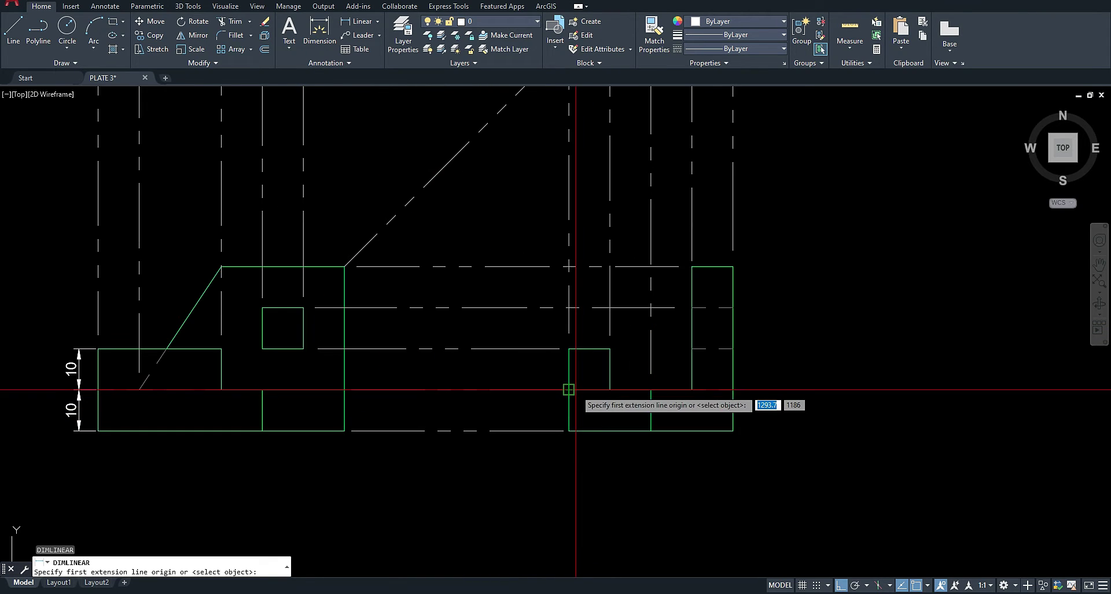
scroll(544, 425, "down", 3)
scroll(578, 397, "up", 3)
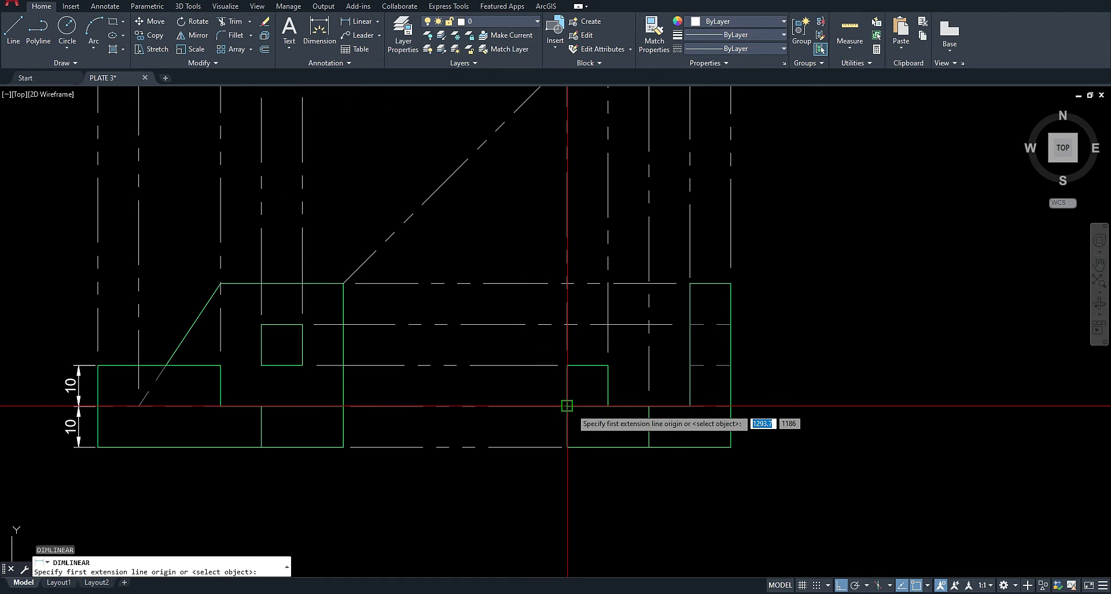
left_click(567, 406)
left_click(568, 446)
left_click(554, 426)
- Dimension the height of the small block above the base on the side view's left side, in line with the base thickness dimension
key("Return")
left_click(567, 366)
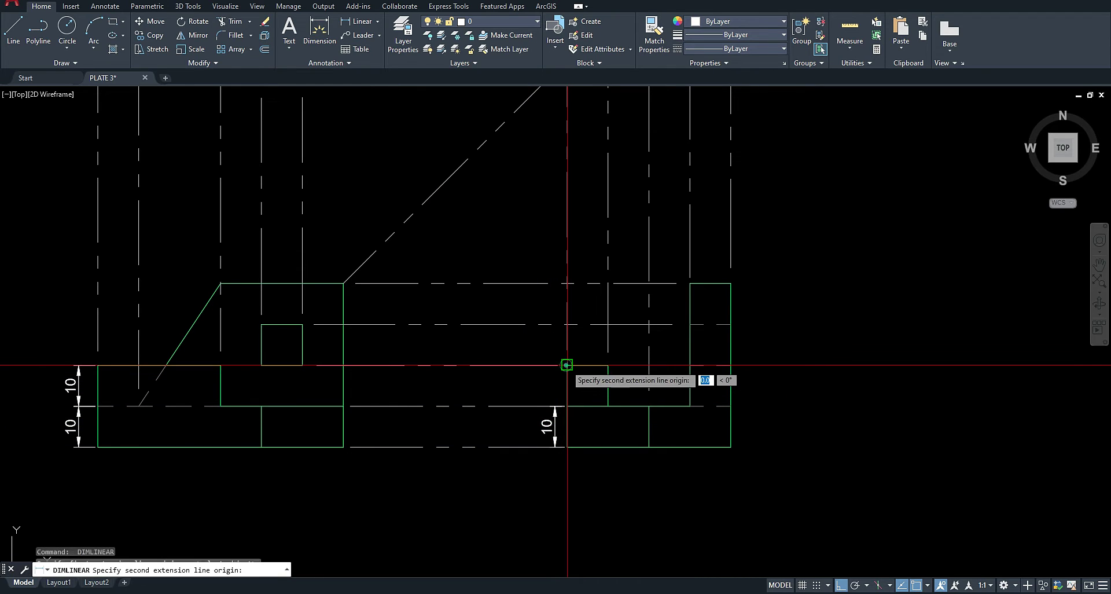
left_click(567, 405)
left_click(554, 386)
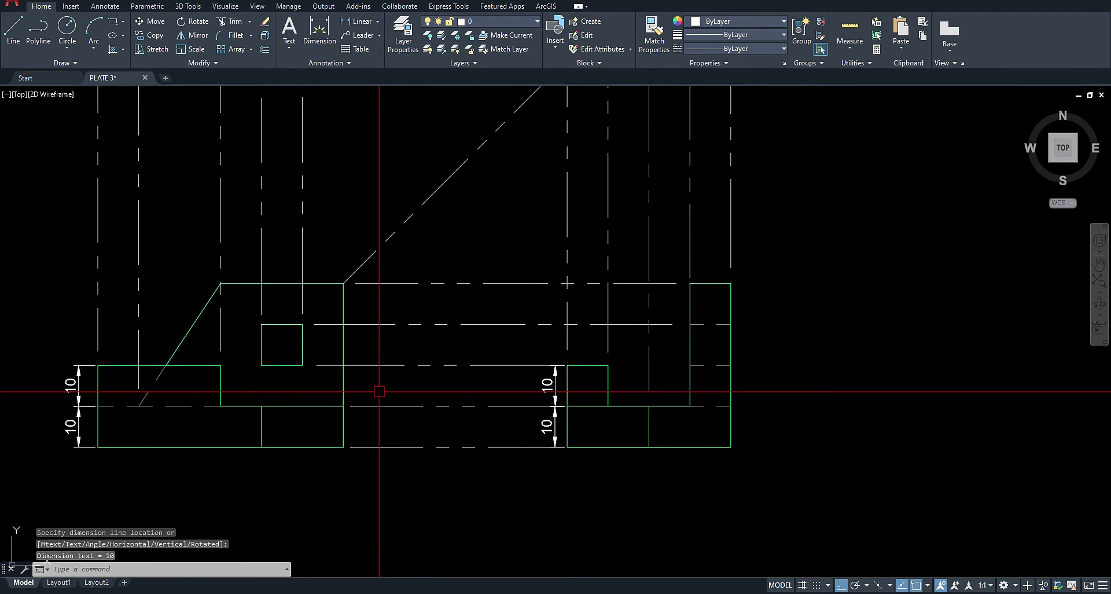
middle_click_drag(487, 428, 571, 427)
scroll(628, 404, "up", 4)
left_click(656, 379)
left_click(659, 297)
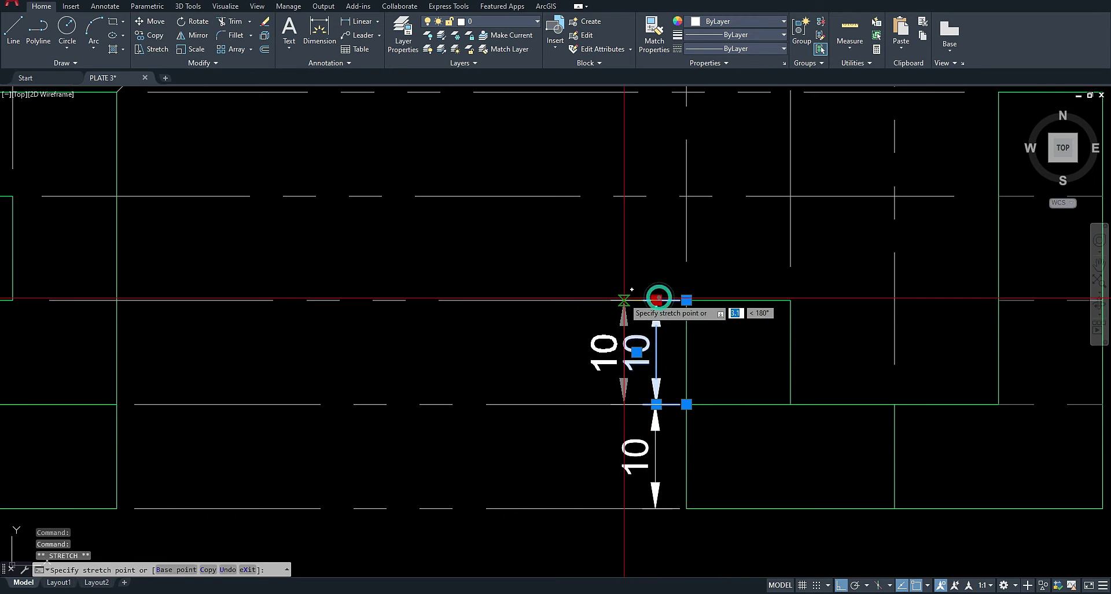
key("Escape")
scroll(614, 362, "down", 4)
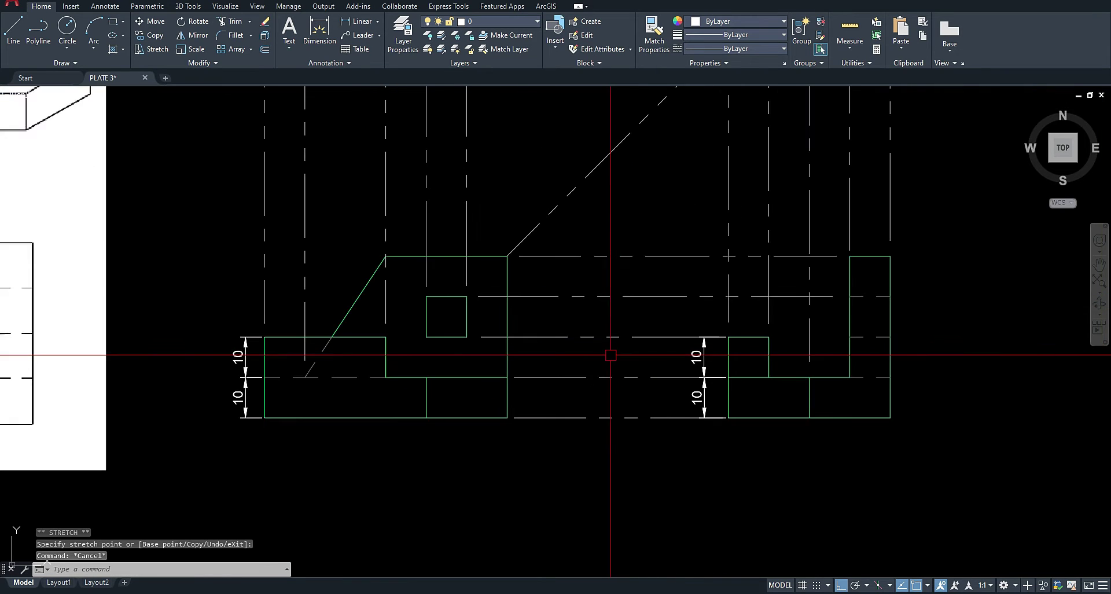
scroll(611, 354, "down", 2)
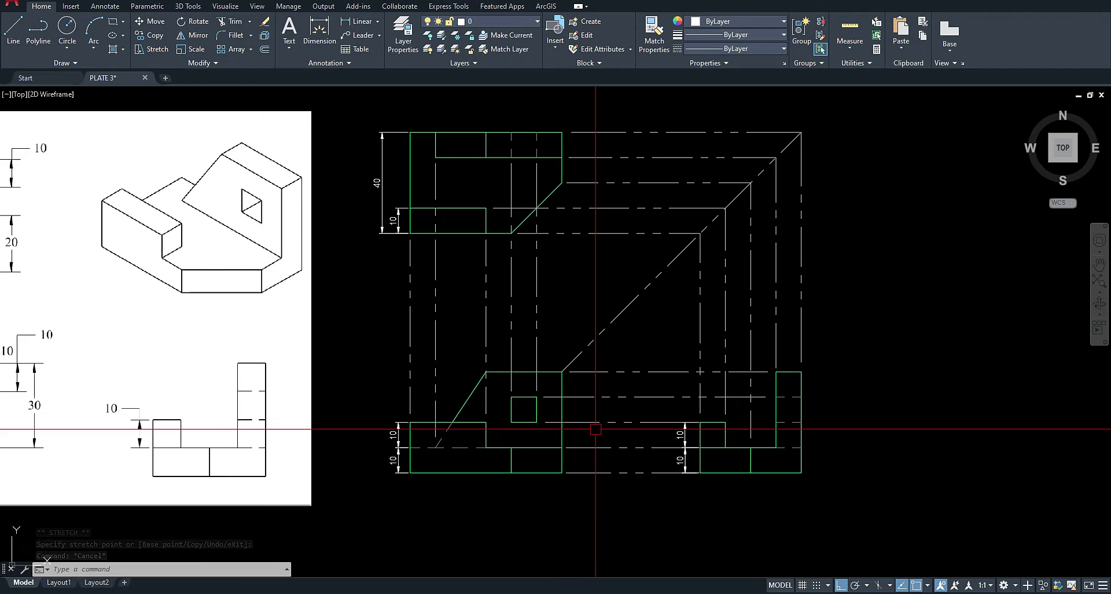
- Dimension the small block's length and the short edge up to the chamfer below the top view, both dimensions in line
key("Return")
scroll(434, 224, "up", 4)
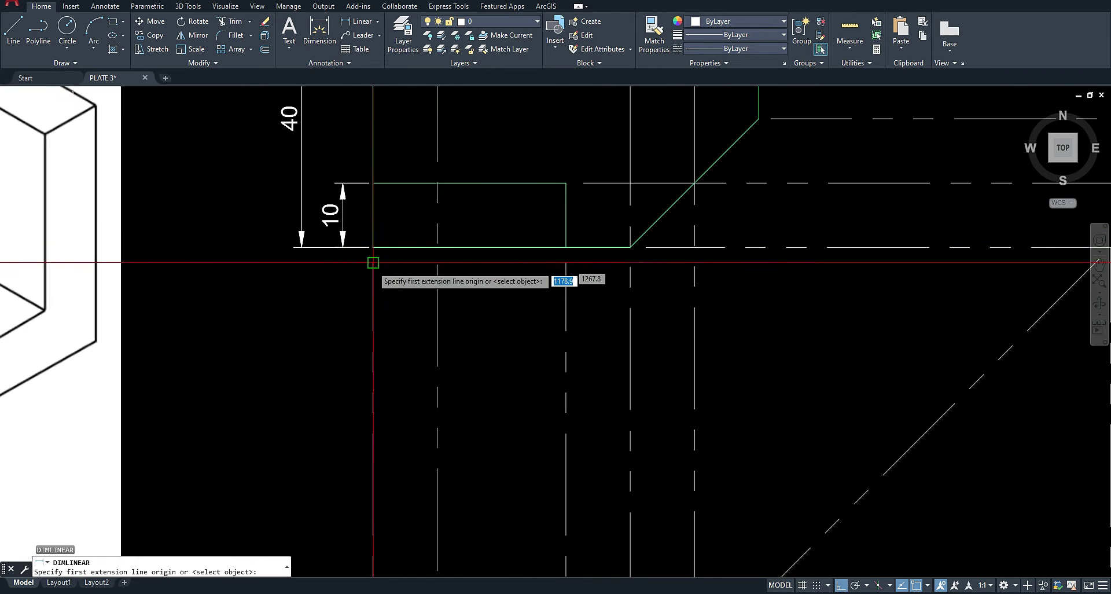
left_click(565, 246)
left_click(526, 302)
key("Return")
scroll(540, 310, "down", 5)
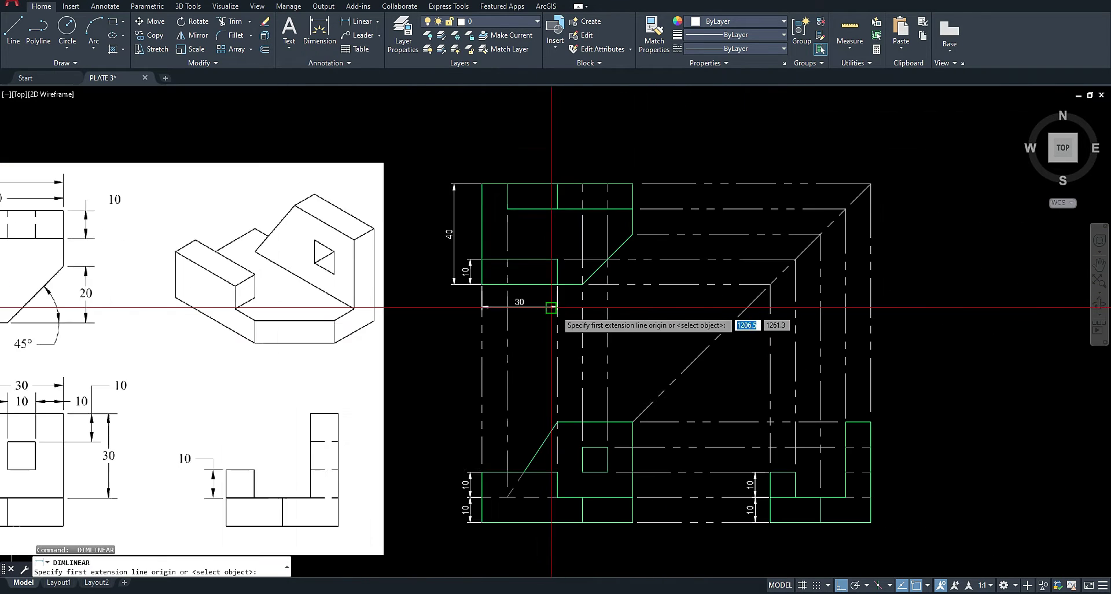
scroll(567, 269, "up", 5)
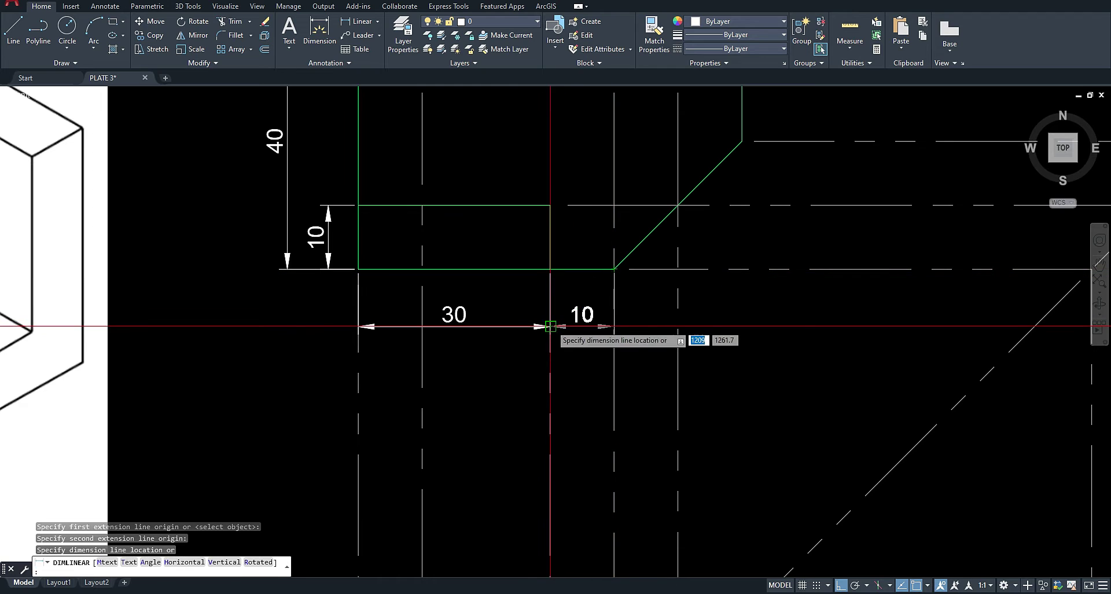
left_click(551, 327)
- Dimension the overall width above the top view
scroll(588, 229, "down", 5)
key("Return")
scroll(490, 252, "up", 5)
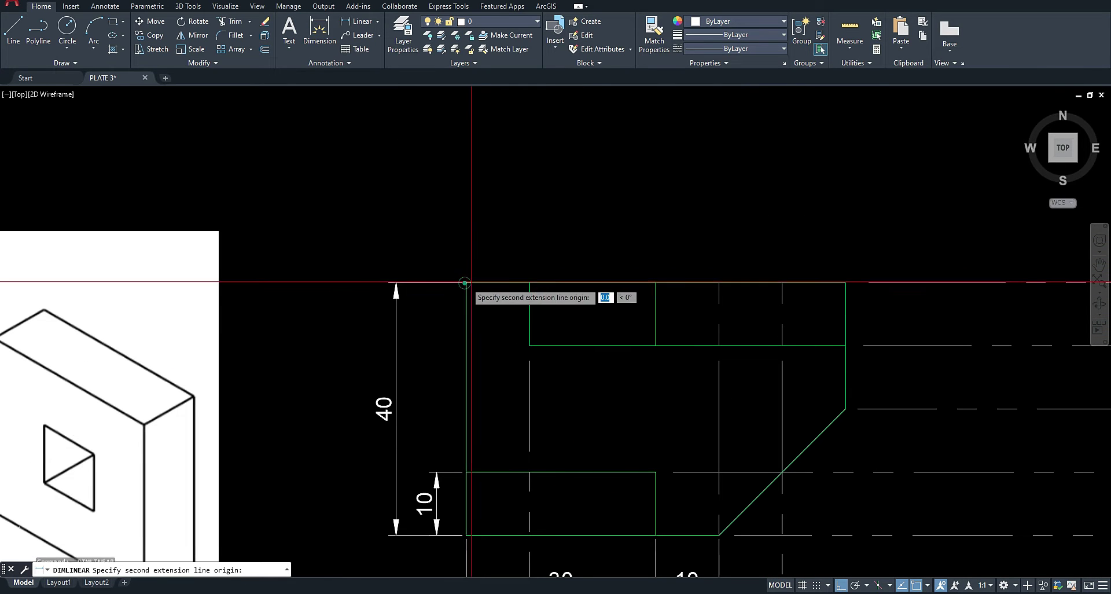
left_click(845, 282)
left_click(844, 218)
- Dimension the rear wall's length above the top view, between its outline and the overall width dimension
key("Return")
left_click(530, 283)
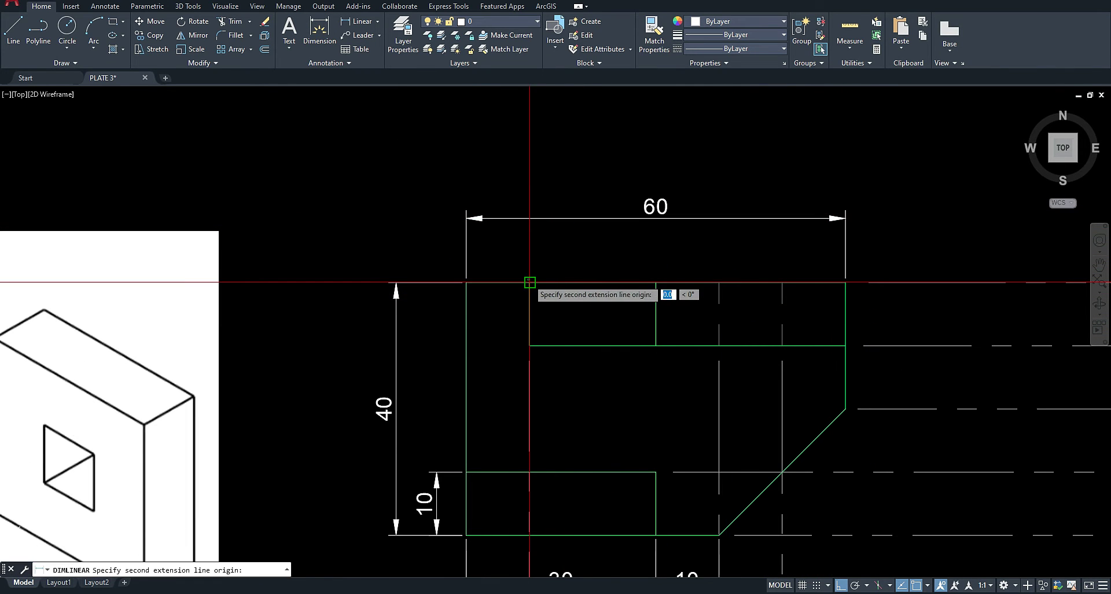
left_click(837, 282)
scroll(845, 256, "up", 3)
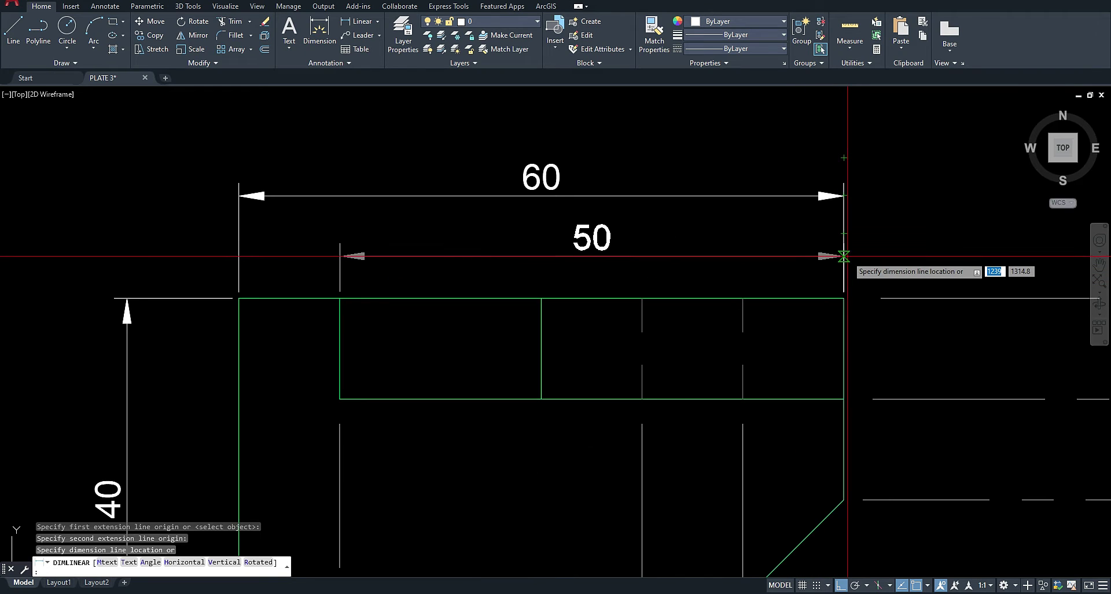
left_click(845, 256)
- Dimension the offset from the top view's left edge to the rear wall, in line with the wall length dimension
scroll(572, 326, "down", 3)
key("Return")
left_click(374, 303)
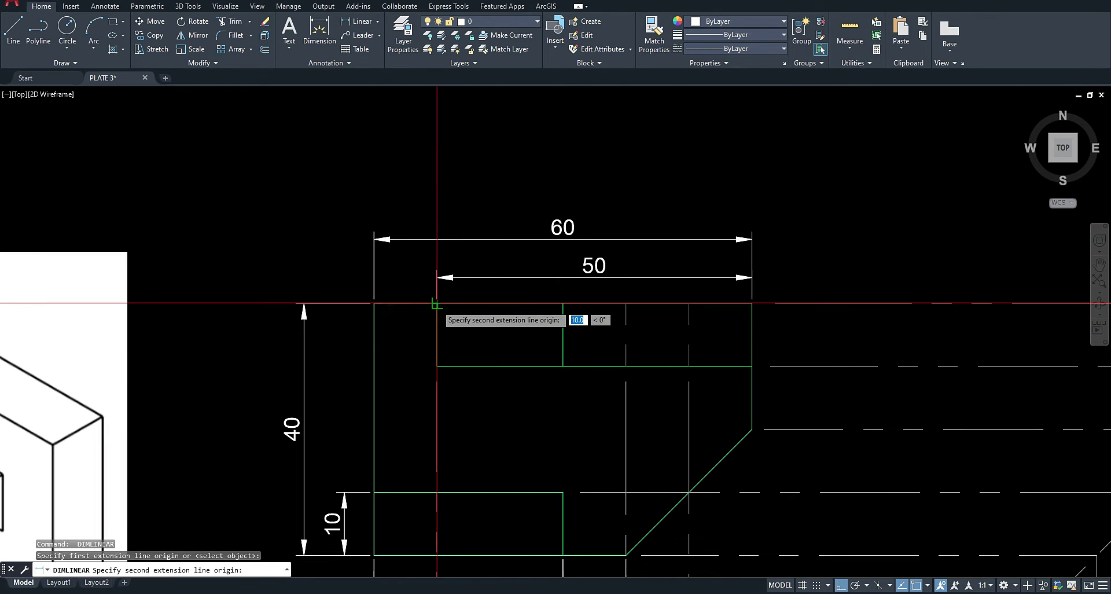
left_click(437, 303)
left_click(437, 277)
- Dimension the rear wall's thickness on the right side of the top view
middle_click_drag(694, 403, 652, 353)
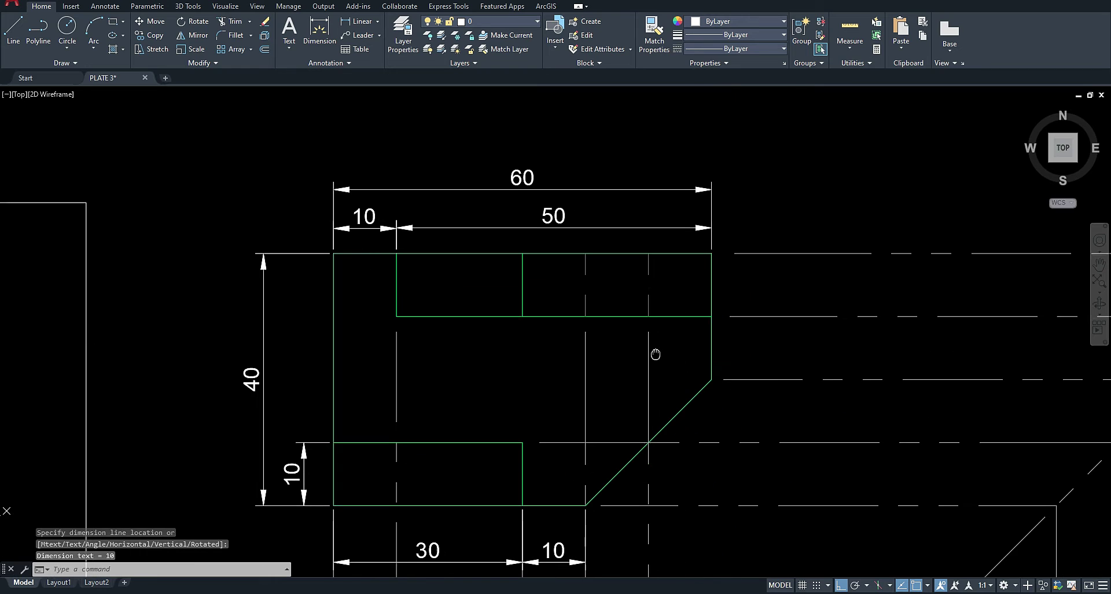
key("Return")
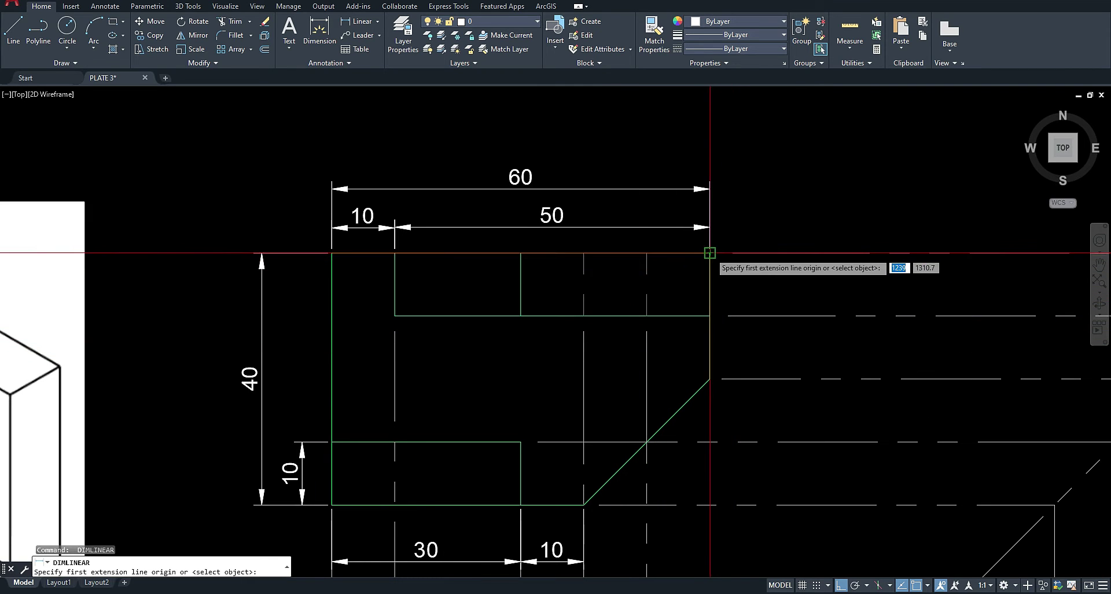
left_click(710, 253)
left_click(710, 316)
left_click(749, 299)
- Dimension the vertical edge between the rear wall and the chamfer on the top view's right side, in line with the wall thickness dimension
middle_click_drag(661, 380, 613, 278)
key("Return")
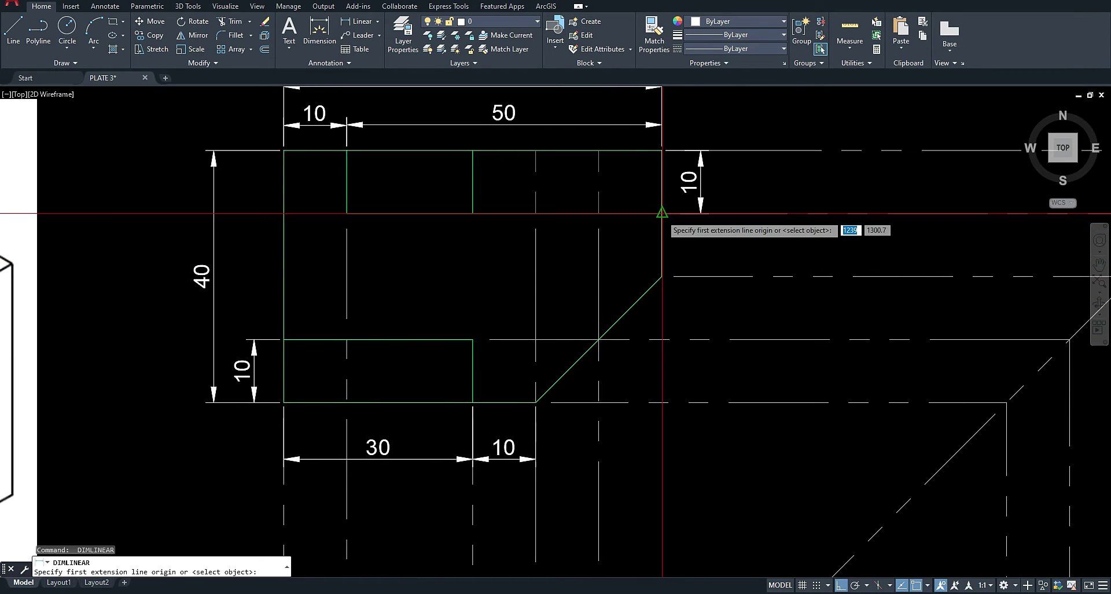
left_click(661, 213)
left_click(662, 277)
left_click(701, 214)
- Dimension the upright wall's height above the base on the right side of the front view
scroll(700, 214, "down", 5)
scroll(531, 386, "up", 5)
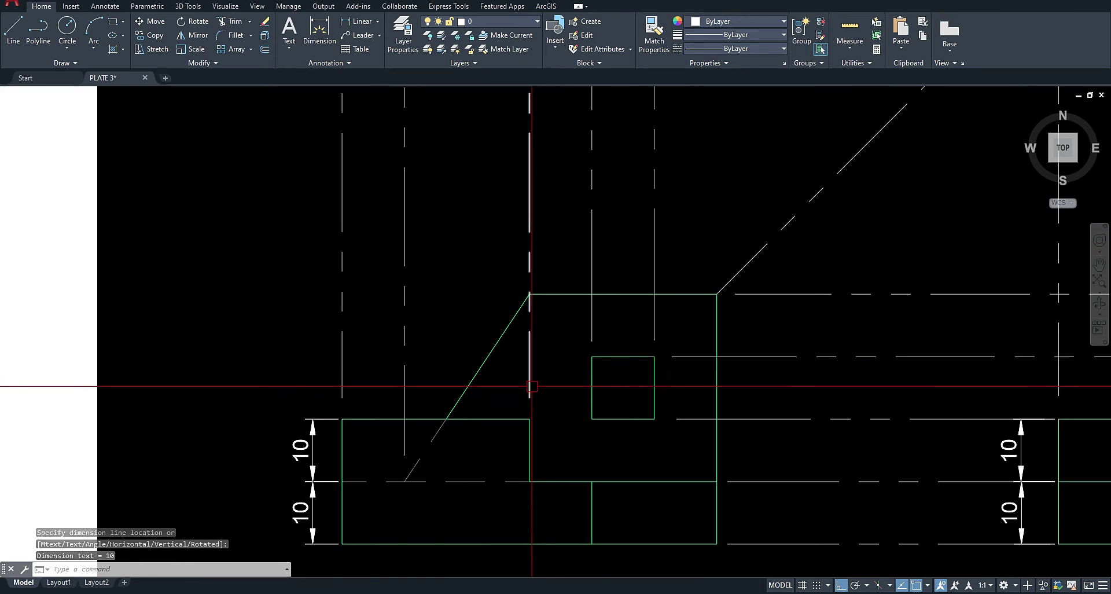
scroll(546, 340, "down", 2)
key("Return")
left_click(629, 311)
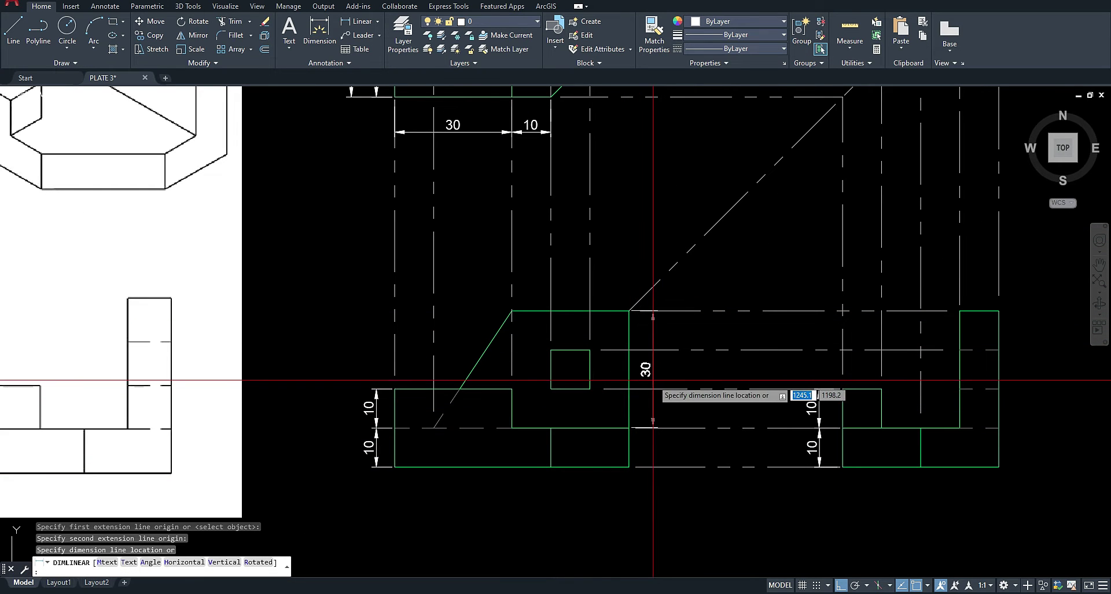
left_click(653, 399)
- Dimension the base thickness on the front view's right side, in line with the wall height, and the overall height outside it
key("Return")
left_click(629, 429)
left_click(630, 467)
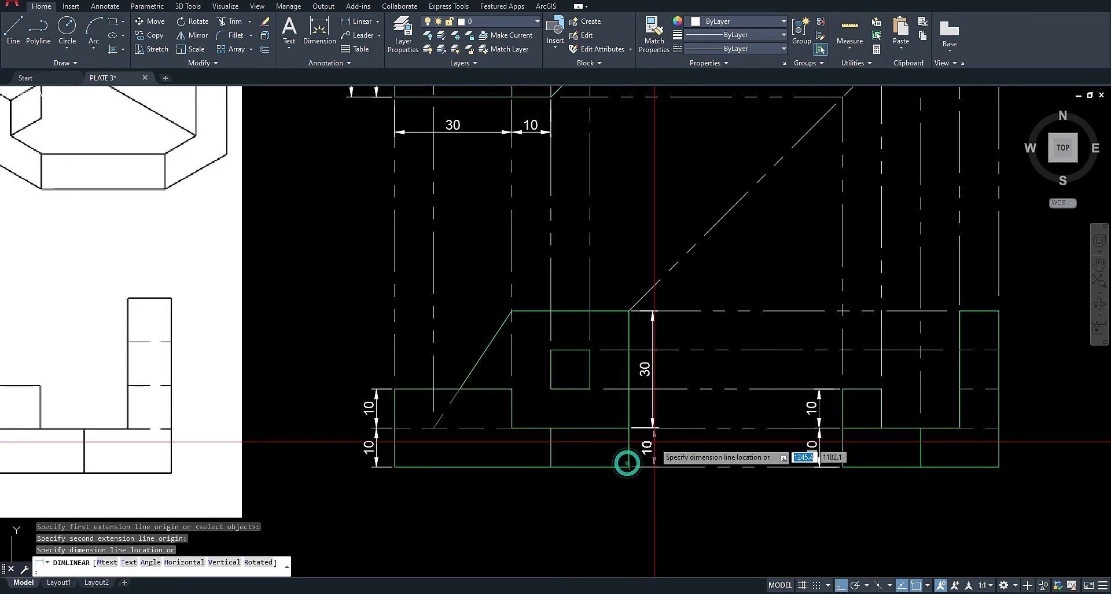
left_click(653, 440)
key("Return")
left_click(629, 311)
left_click(629, 467)
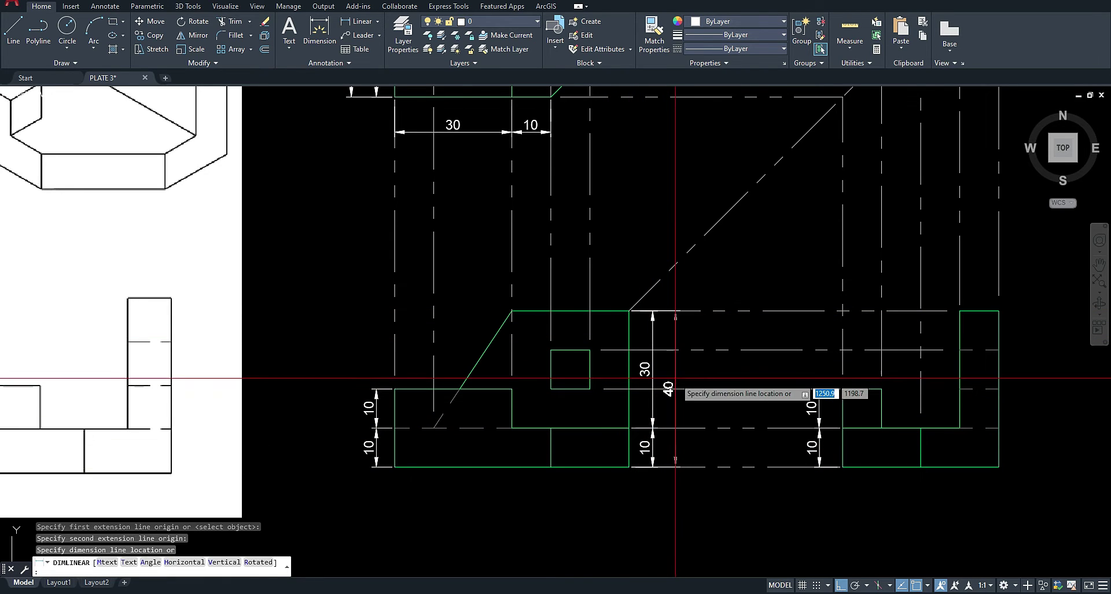
left_click(673, 391)
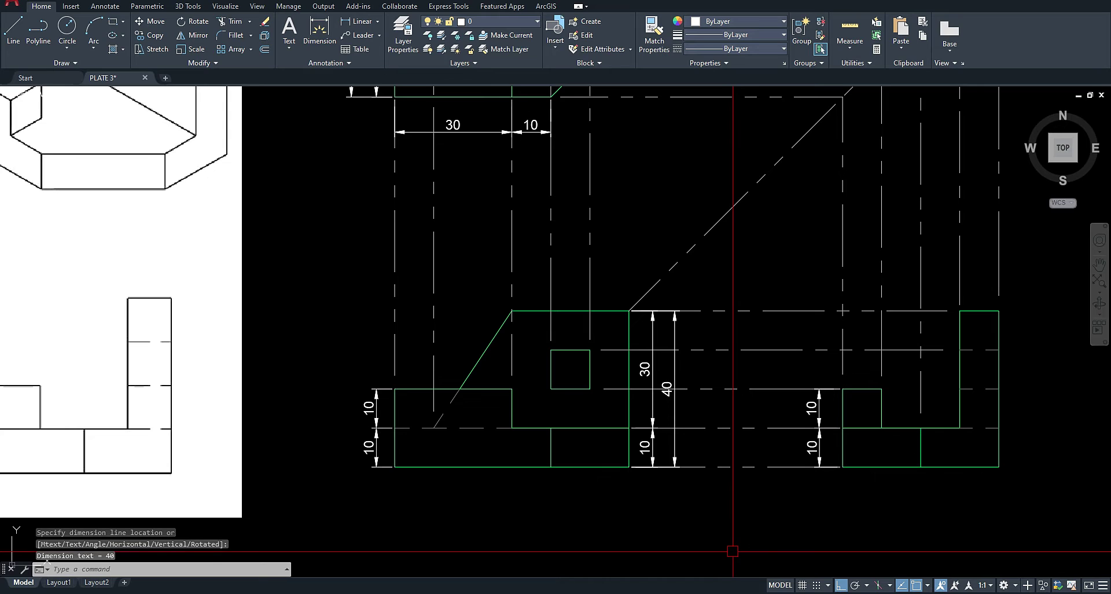
mouse_move(764, 540)
middle_mouse_down()
mouse_move(640, 533)
mouse_move(672, 521)
middle_mouse_up()
scroll(640, 533, "down", 2)
scroll(542, 440, "up", 3)
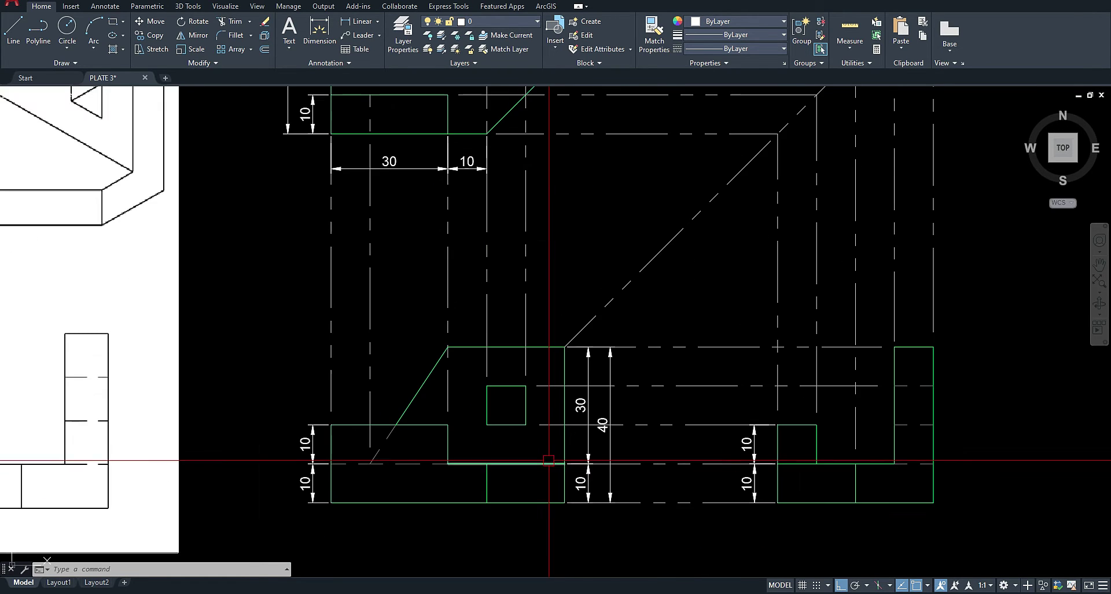
middle_click_drag(521, 457, 535, 500)
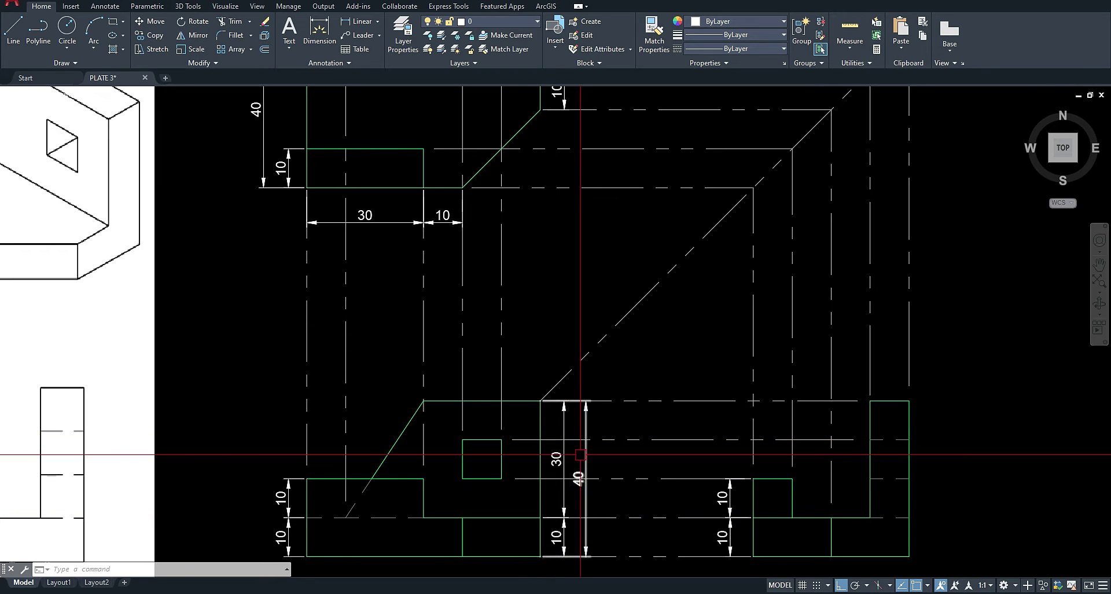
scroll(392, 404, "down", 3)
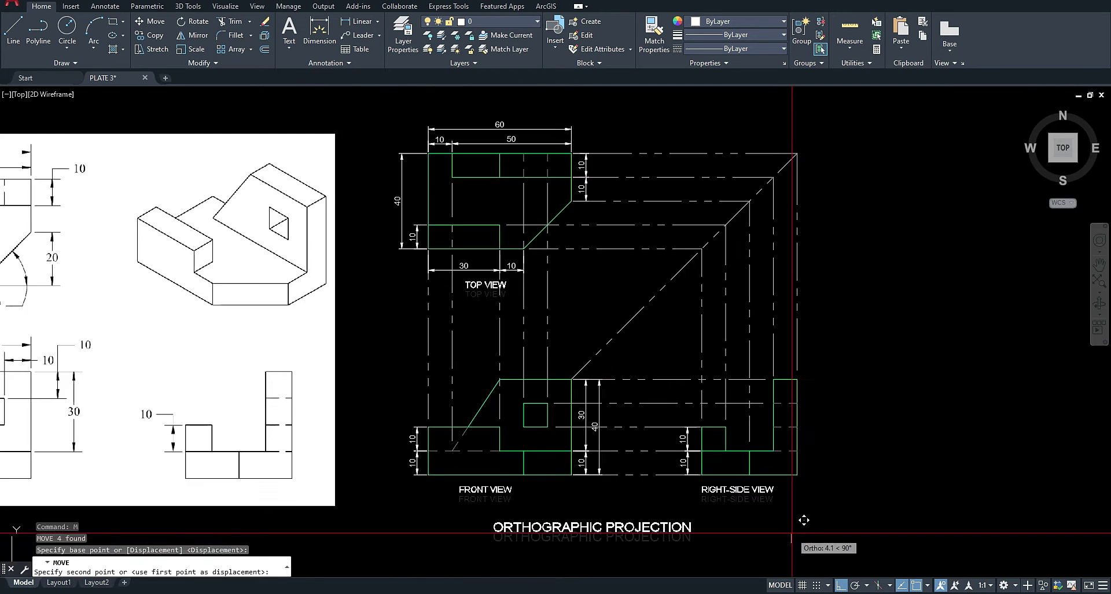
- Move the ORTHOGRAPHIC PROJECTION title and the three view labels together slightly to the right
left_click(613, 528)
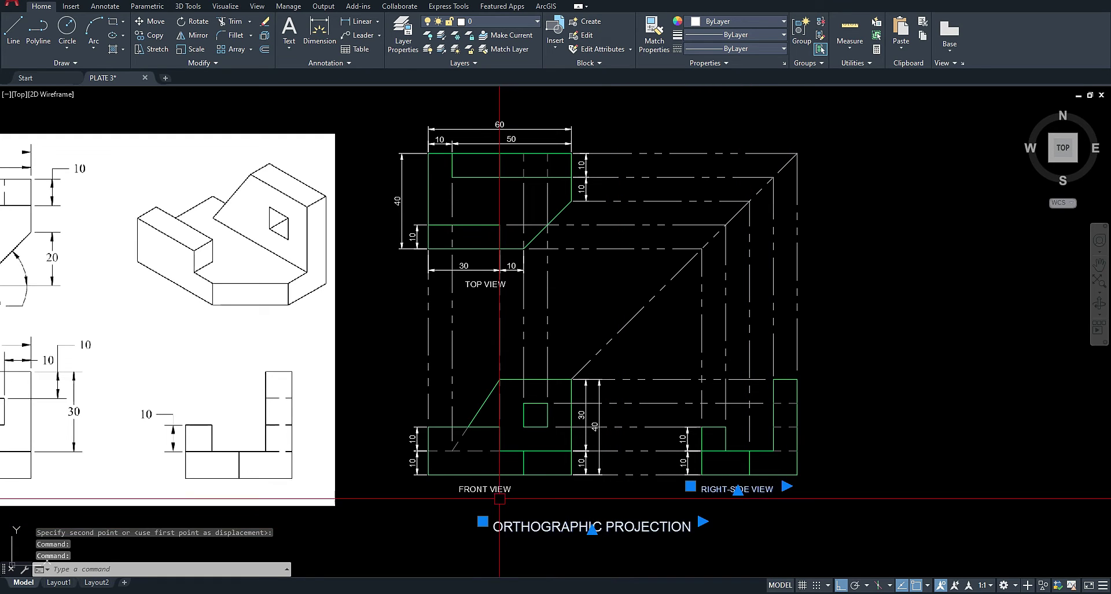
left_click(485, 489)
left_click(486, 284)
type("m")
key("Return")
left_click(723, 511)
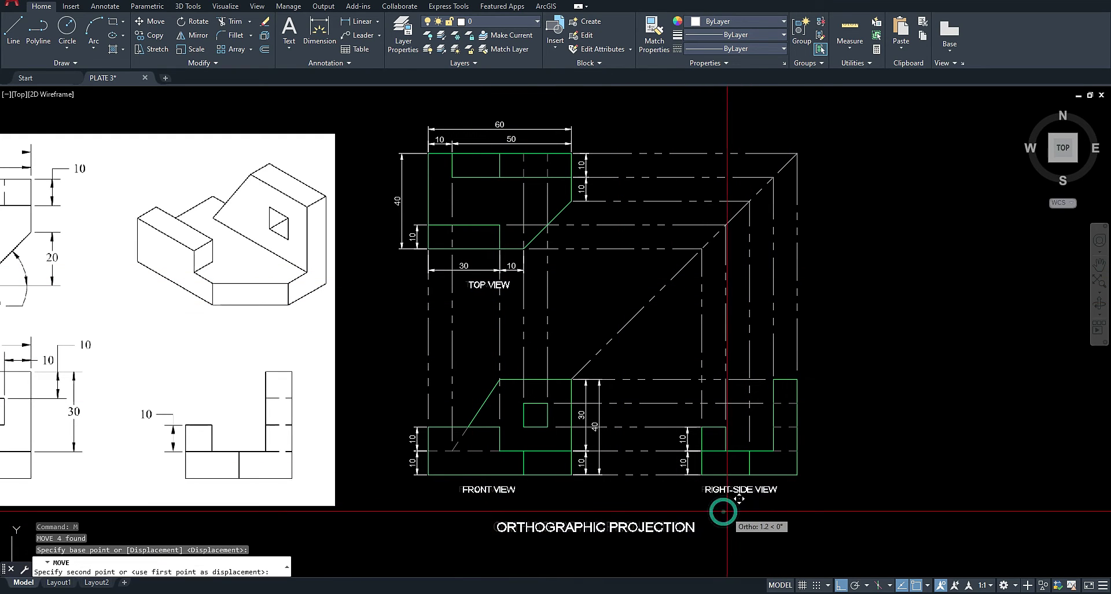
left_click(734, 513)
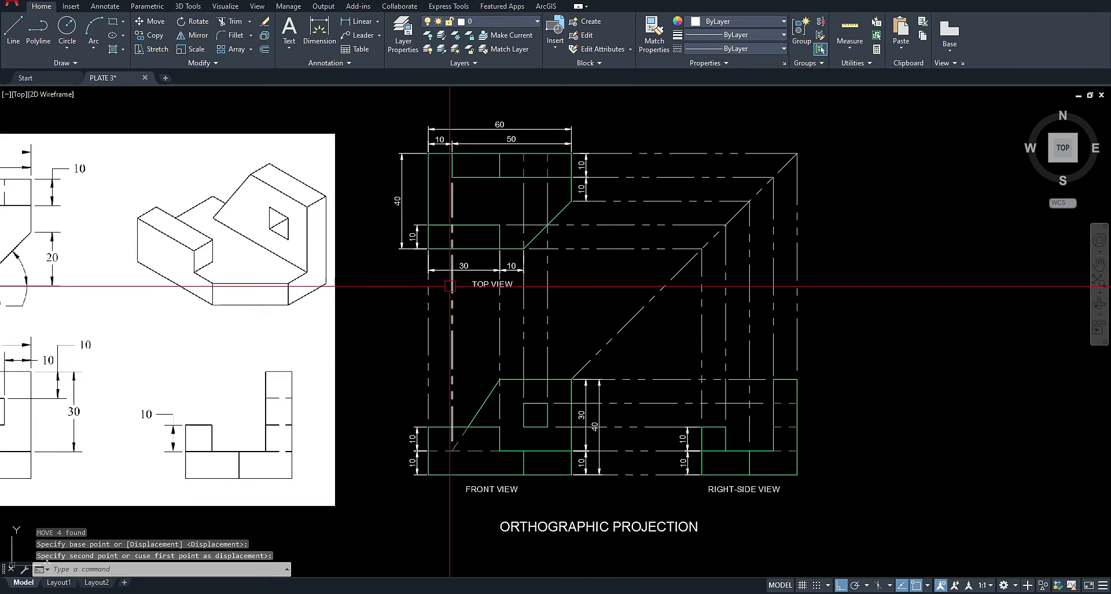
- Add an angular dimension between the top view's chamfer and the horizontal projection line at its lower end
left_click(378, 22)
left_click(368, 88)
scroll(506, 262, "up", 4)
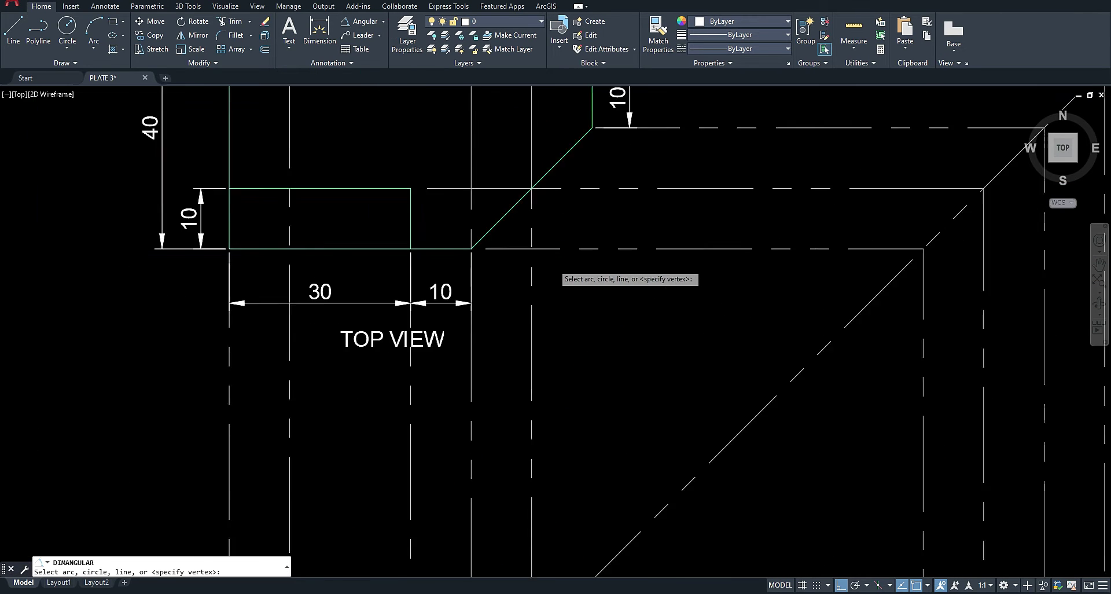
left_click(528, 219)
left_click(539, 248)
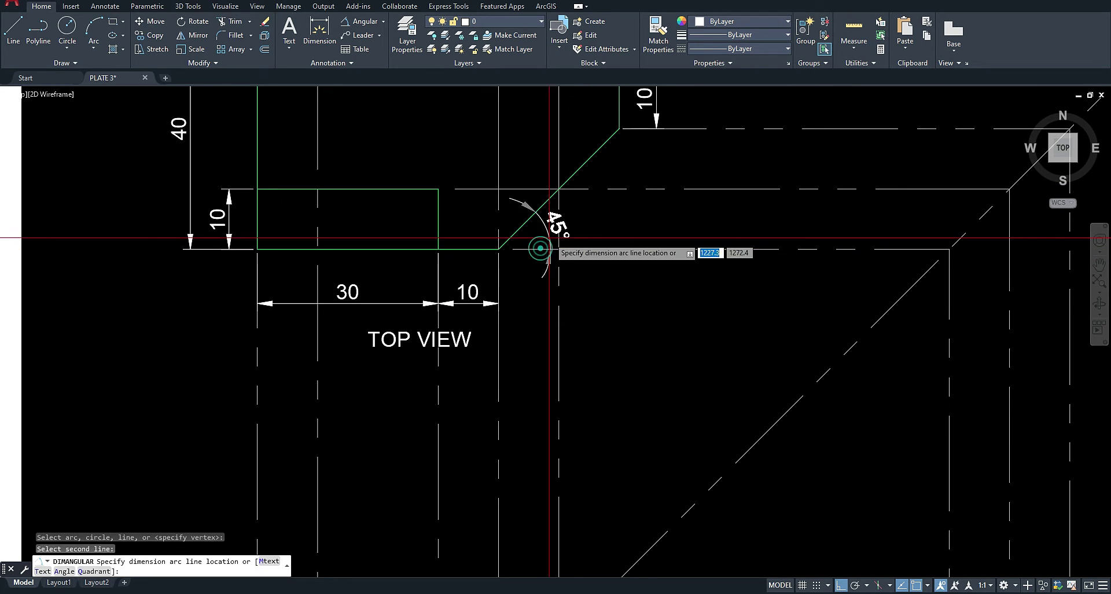
left_click(579, 239)
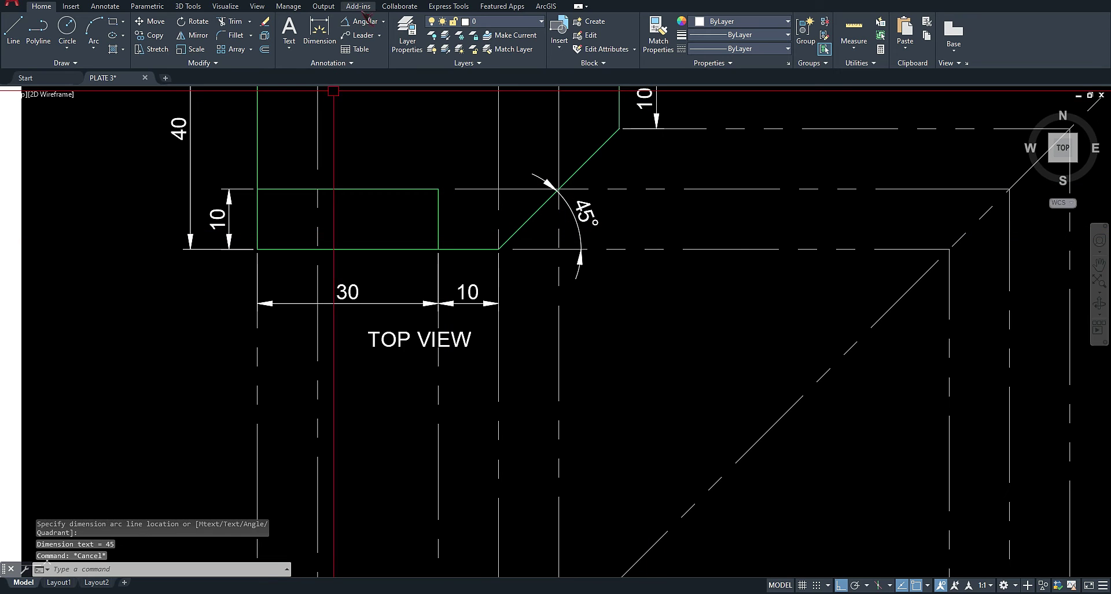
- Dimension the chamfer's vertical extent on the top view's right side, in line with the dimensions above it
type("dli")
key("Return")
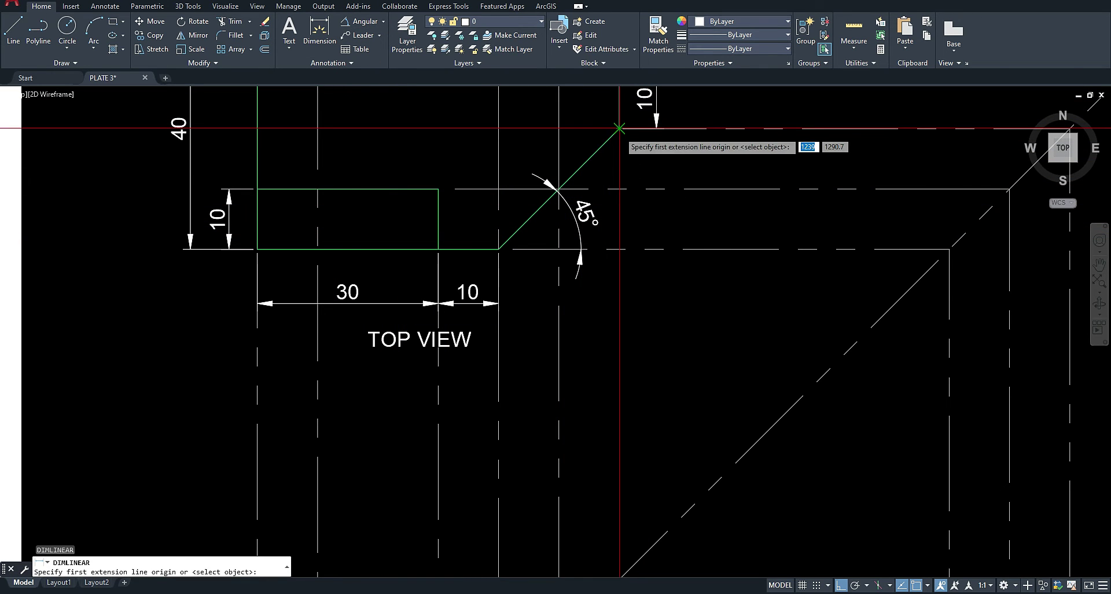
left_click(620, 249)
left_click(619, 250)
left_click(644, 191)
key("Escape")
- Set up a plot with the previous plot settings and a window enclosing the three orthographic views and their title
scroll(613, 290, "down", 4)
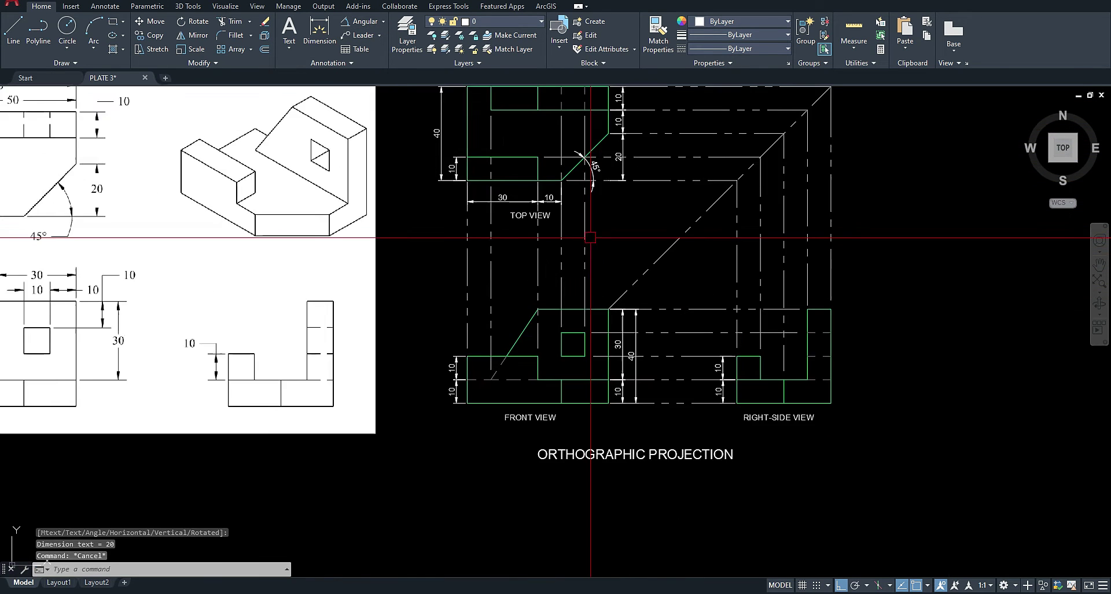
mouse_move(596, 244)
middle_mouse_down()
mouse_move(556, 333)
mouse_move(558, 317)
middle_mouse_up()
middle_click_drag(677, 329, 615, 332)
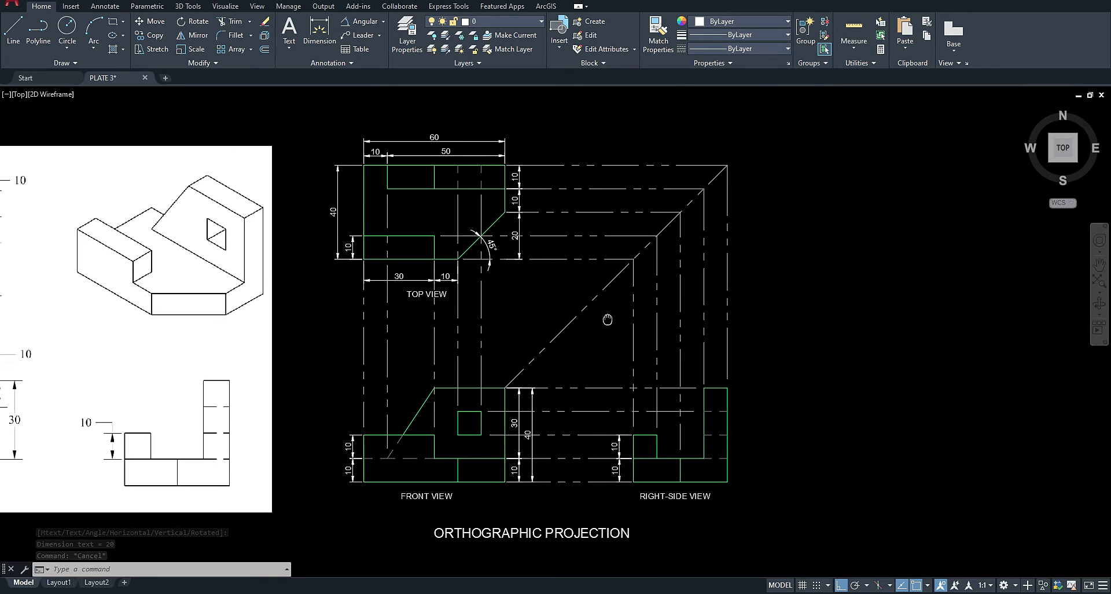
key("ctrl+p")
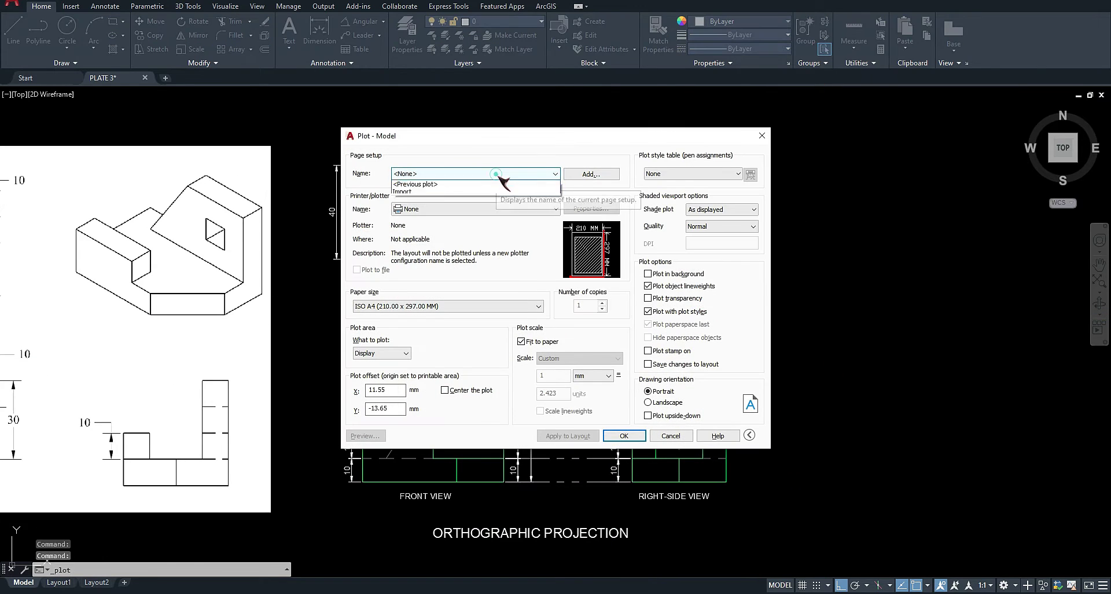
left_click(493, 184)
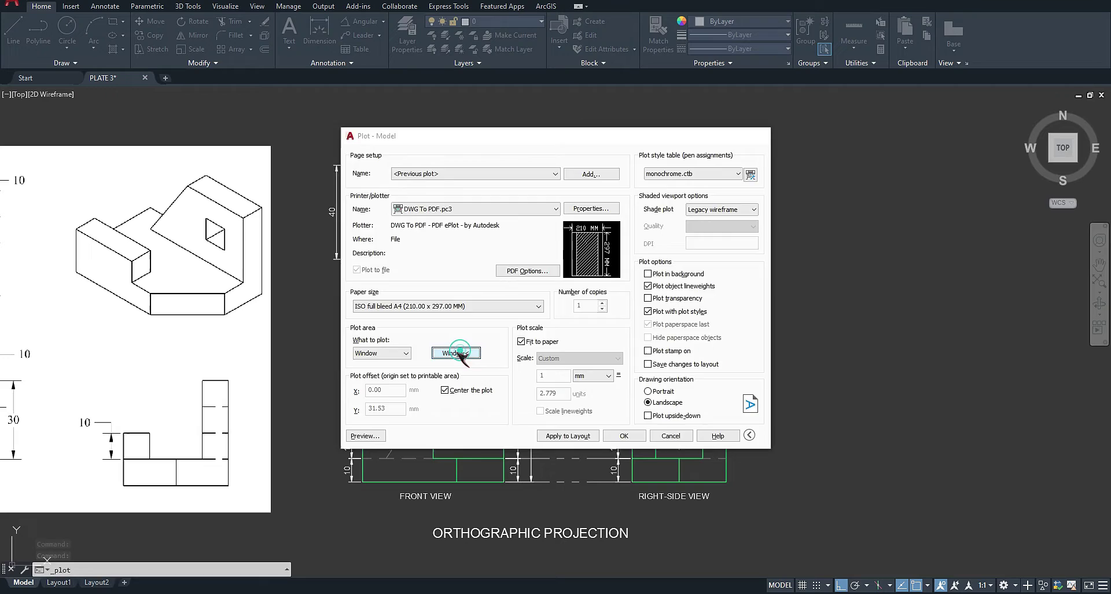
left_click(456, 352)
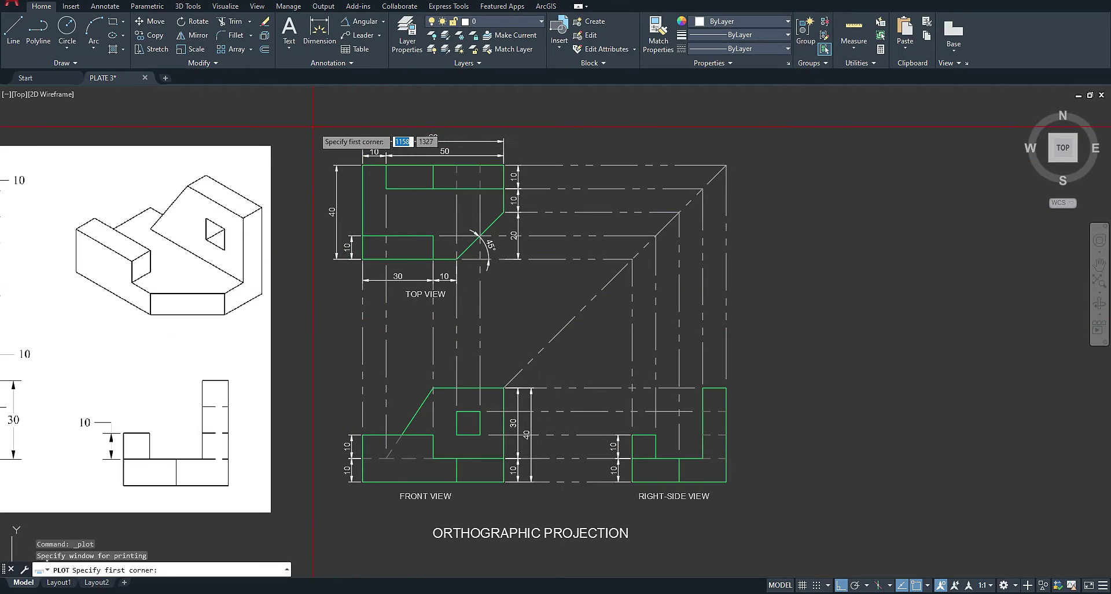
left_click(755, 552)
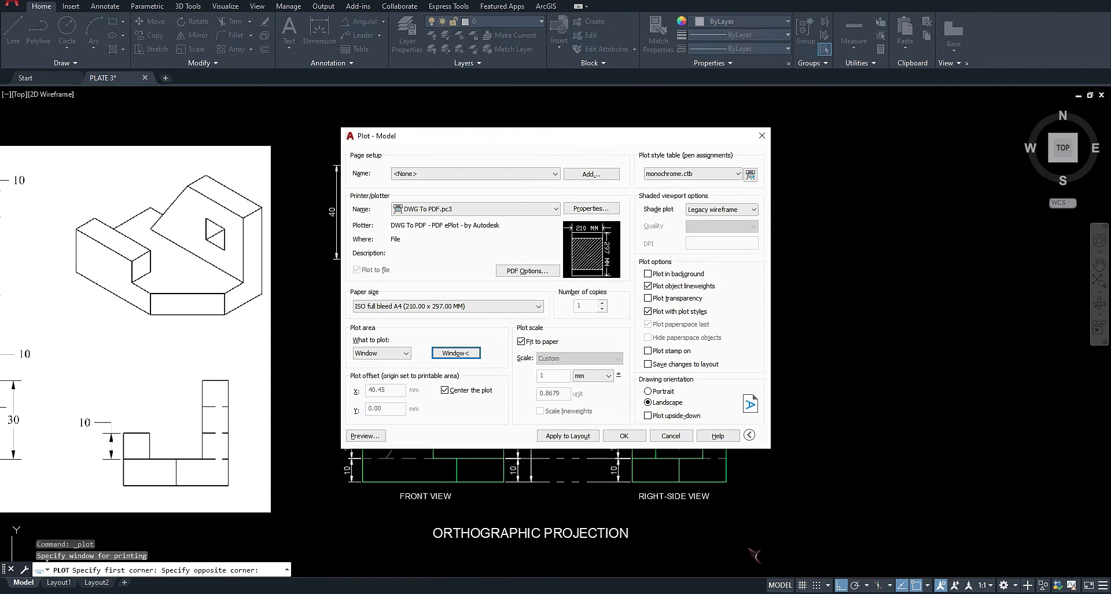
- Preview the plot of the dimensioned views, inspect the sheet up close, and close the plot setup without plotting
left_click(365, 436)
scroll(625, 407, "up", 3)
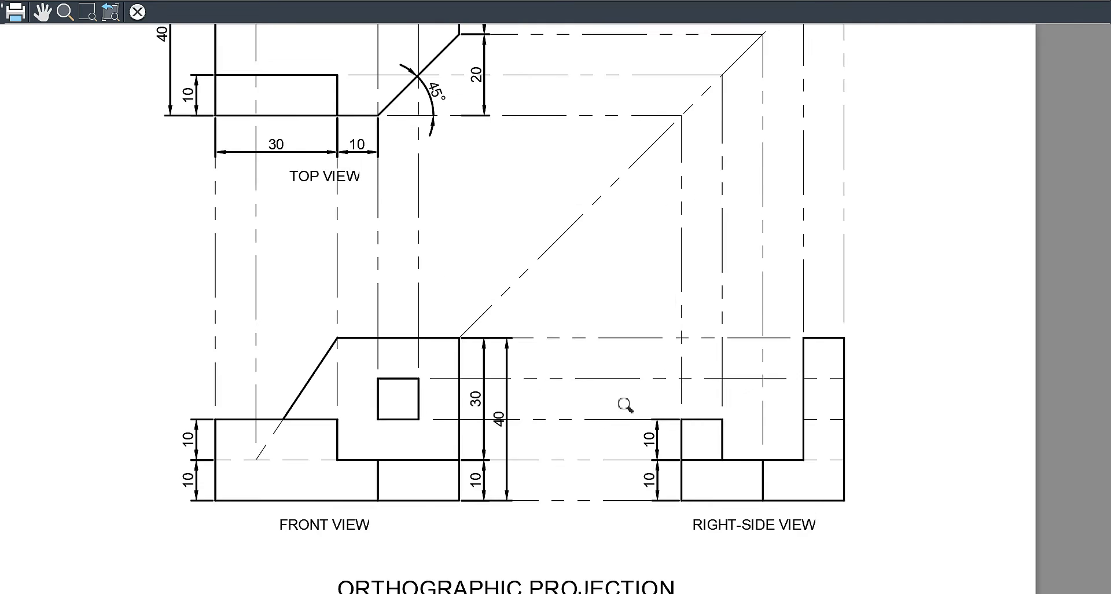
scroll(635, 399, "down", 3)
scroll(596, 365, "up", 3)
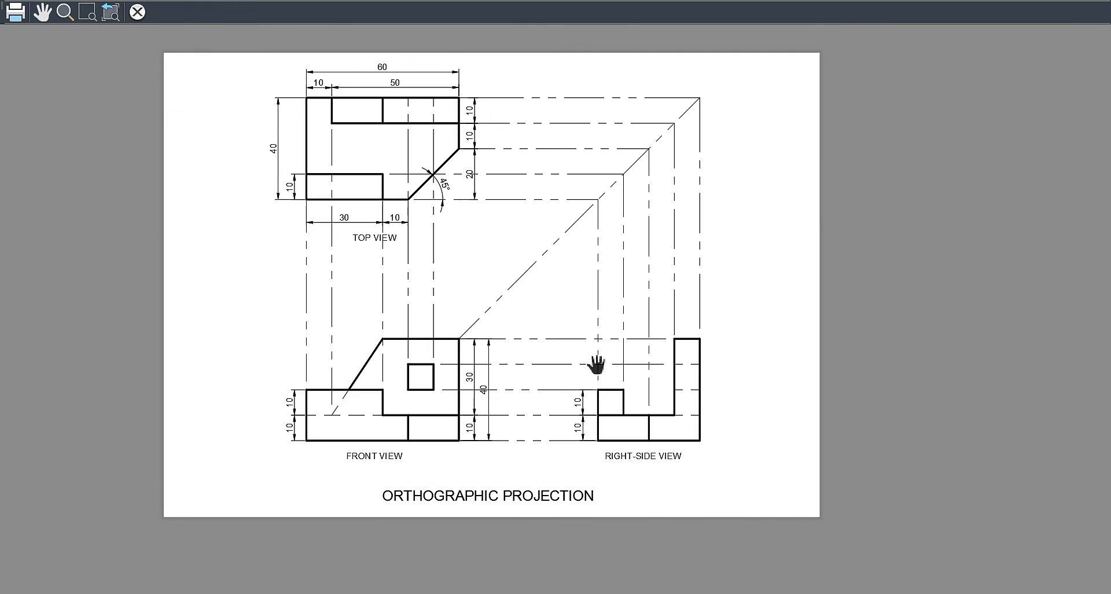
middle_click_drag(594, 364, 602, 387)
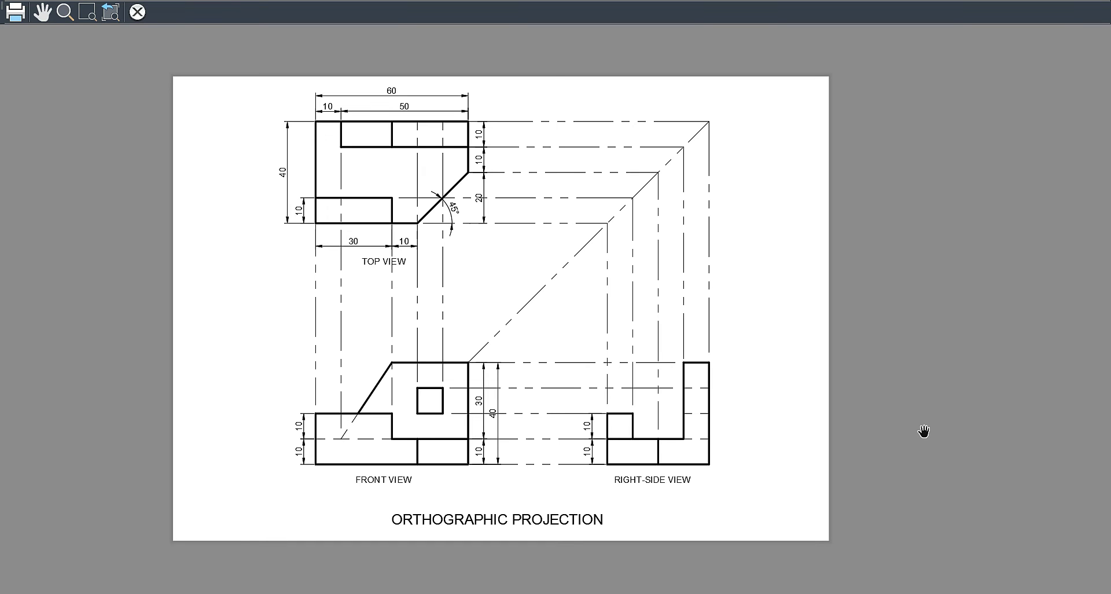
key("Escape")
left_click(761, 132)
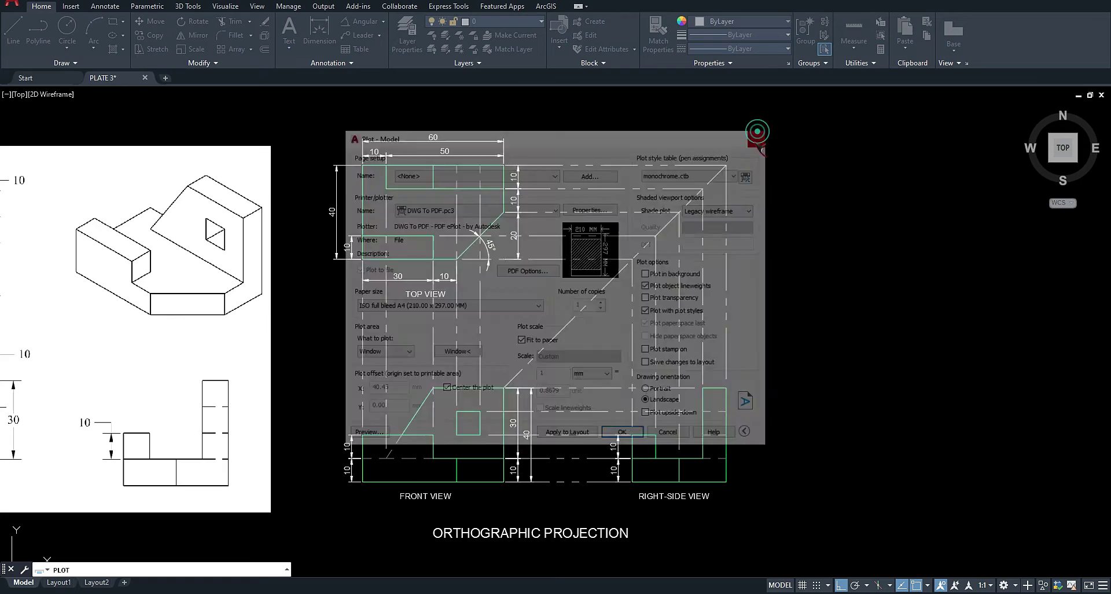
- Trace the front view's upright wall with a polyline, from the slope's hidden lower end around the two right corners and back to the start
mouse_move(715, 392)
middle_mouse_down()
mouse_move(595, 330)
mouse_move(618, 290)
middle_mouse_up()
scroll(298, 352, "up", 5)
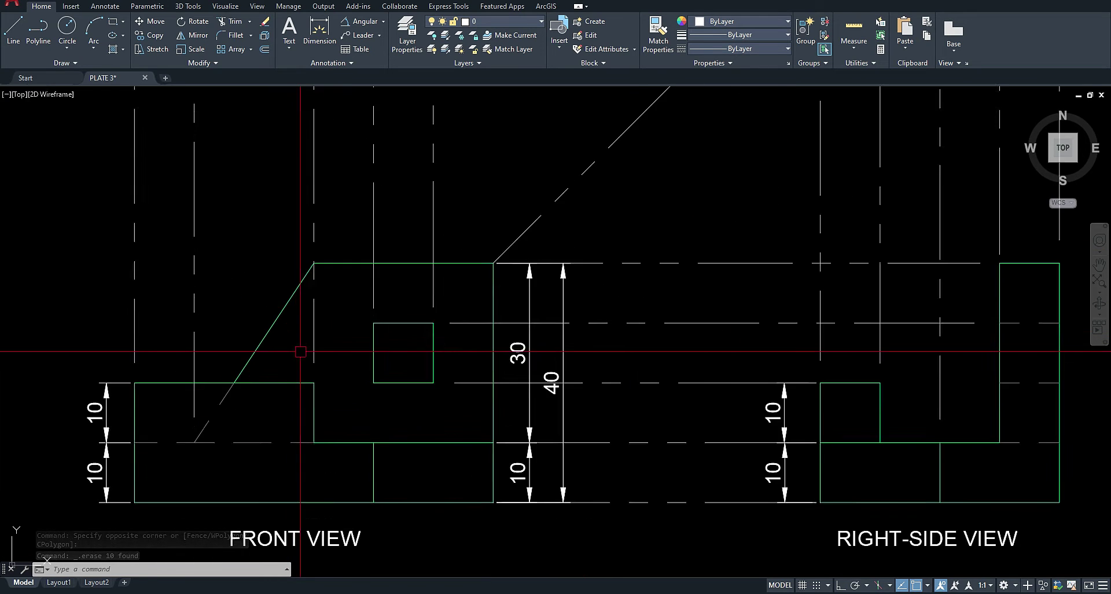
scroll(298, 353, "down", 2)
scroll(333, 347, "down", 5)
scroll(323, 351, "up", 5)
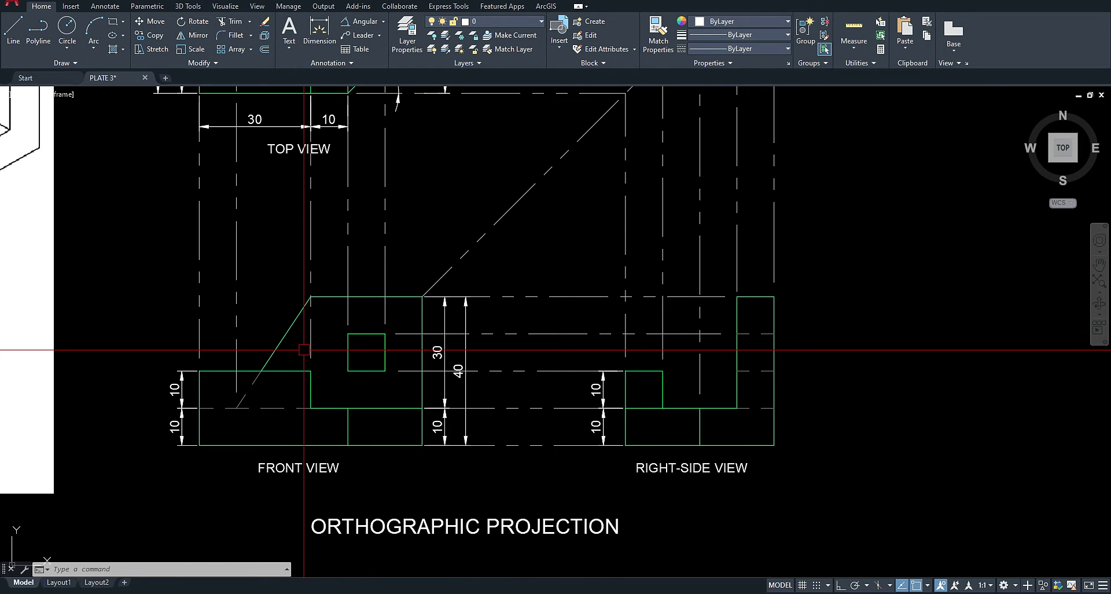
key("Return")
left_click(237, 408)
scroll(304, 302, "up", 4)
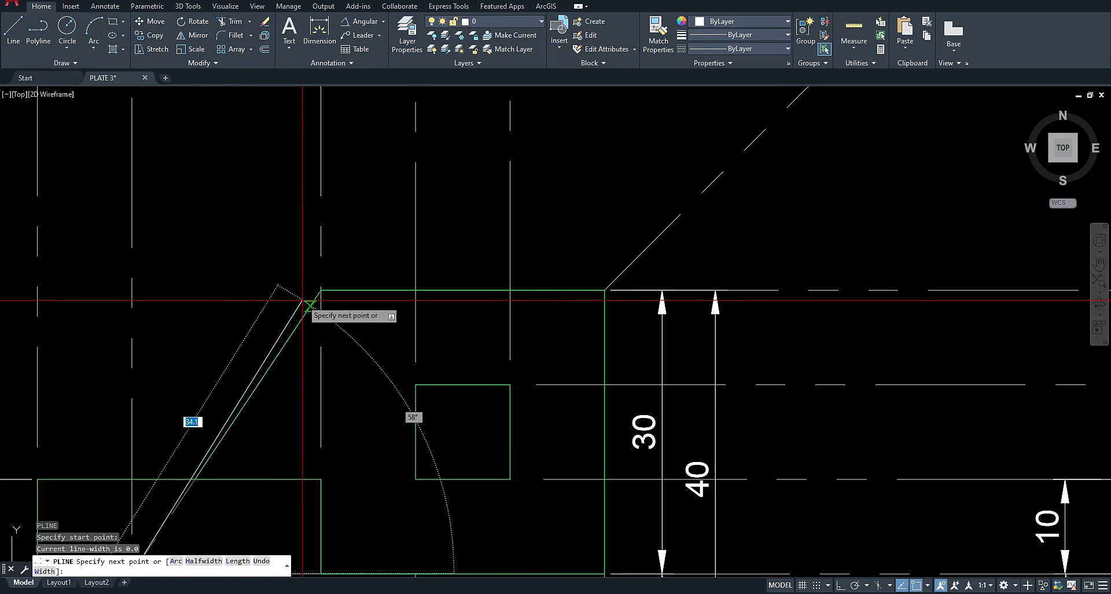
left_click(605, 289)
scroll(602, 301, "down", 5)
scroll(596, 324, "up", 5)
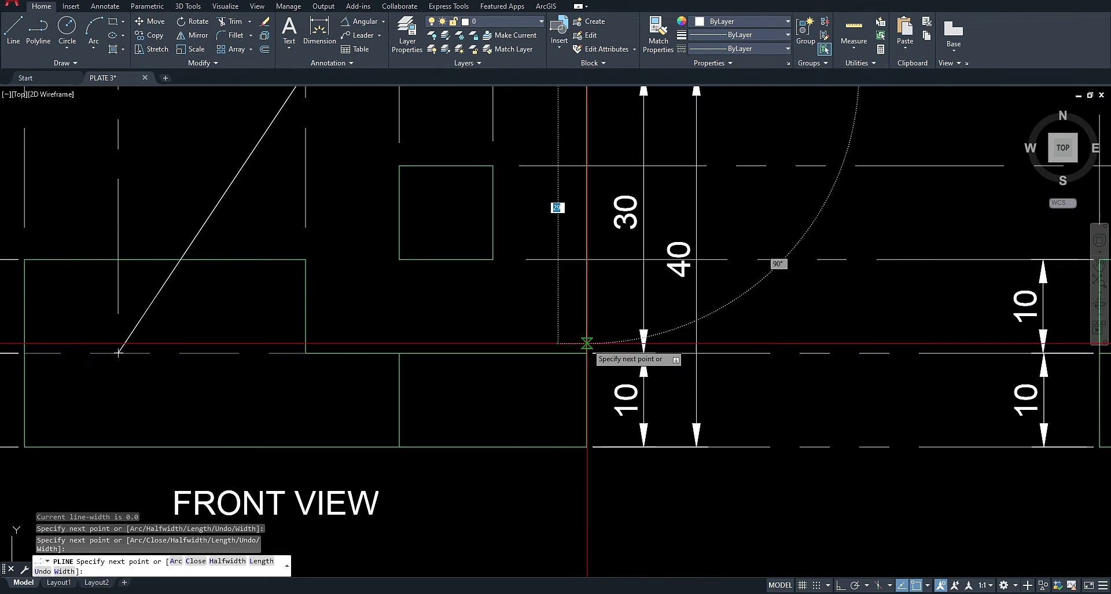
left_click(586, 352)
left_click(119, 350)
scroll(133, 379, "down", 4)
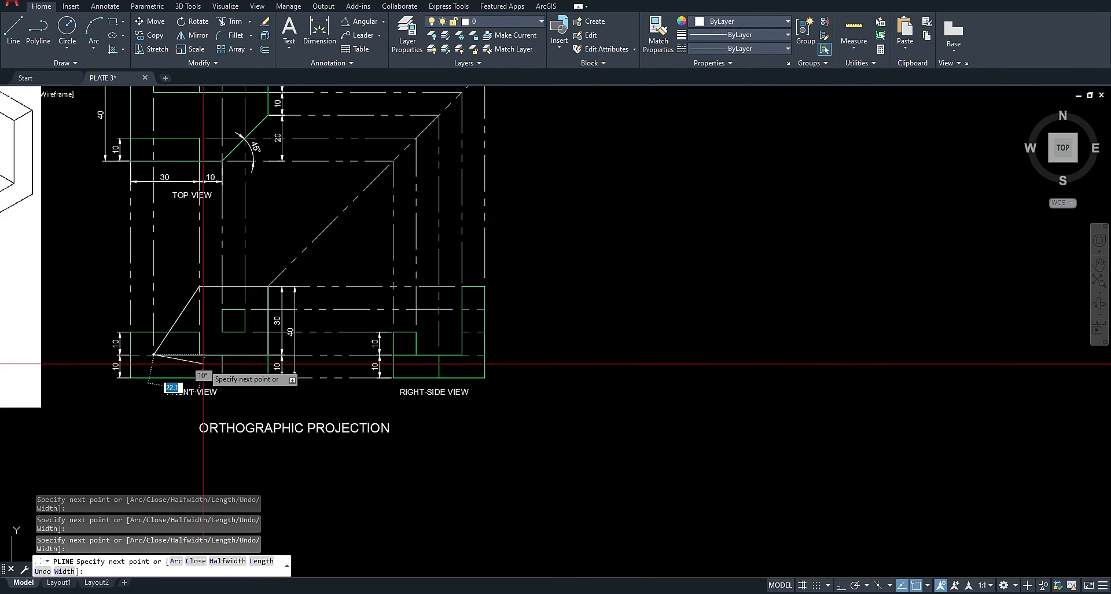
key("Return")
scroll(142, 370, "up", 2)
left_click(250, 238)
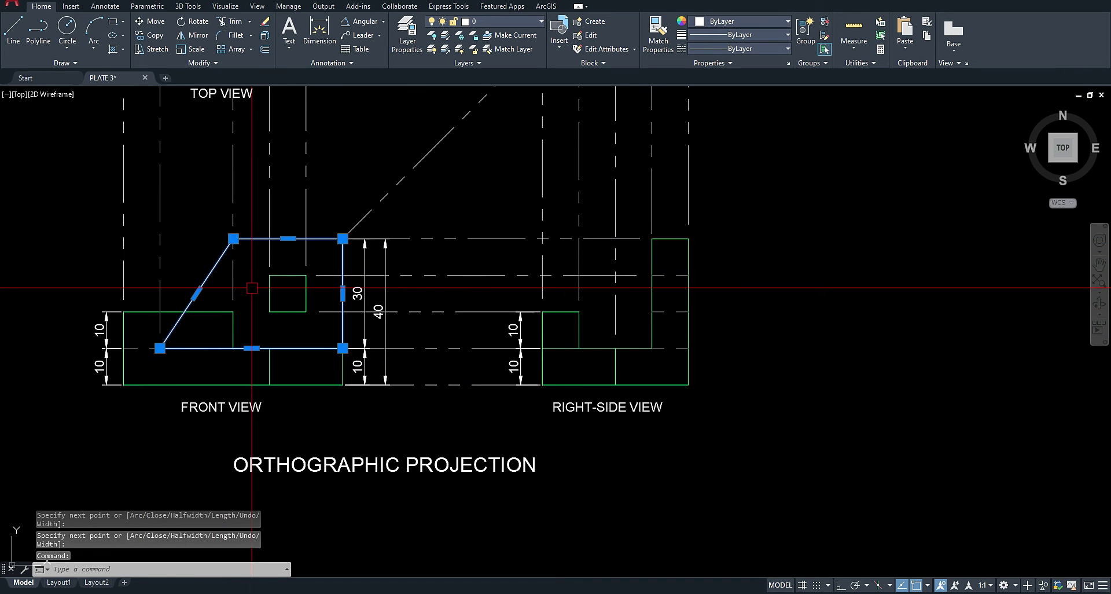
key("Escape")
- Draw a rectangle over the square opening in the front view
type("re")
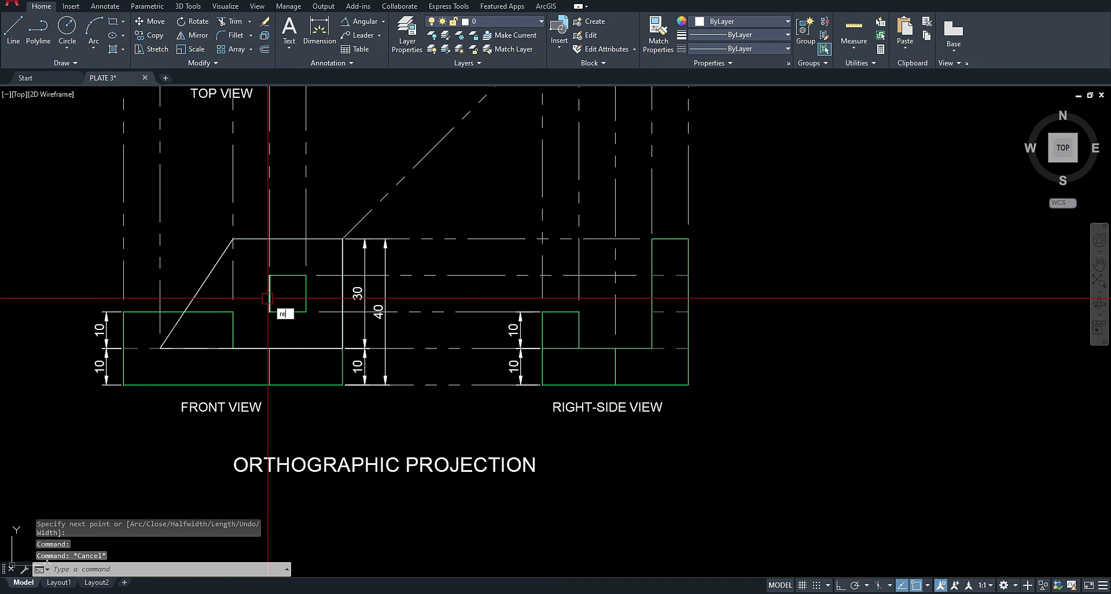
type("c")
key("Return")
left_click(270, 277)
left_click(307, 312)
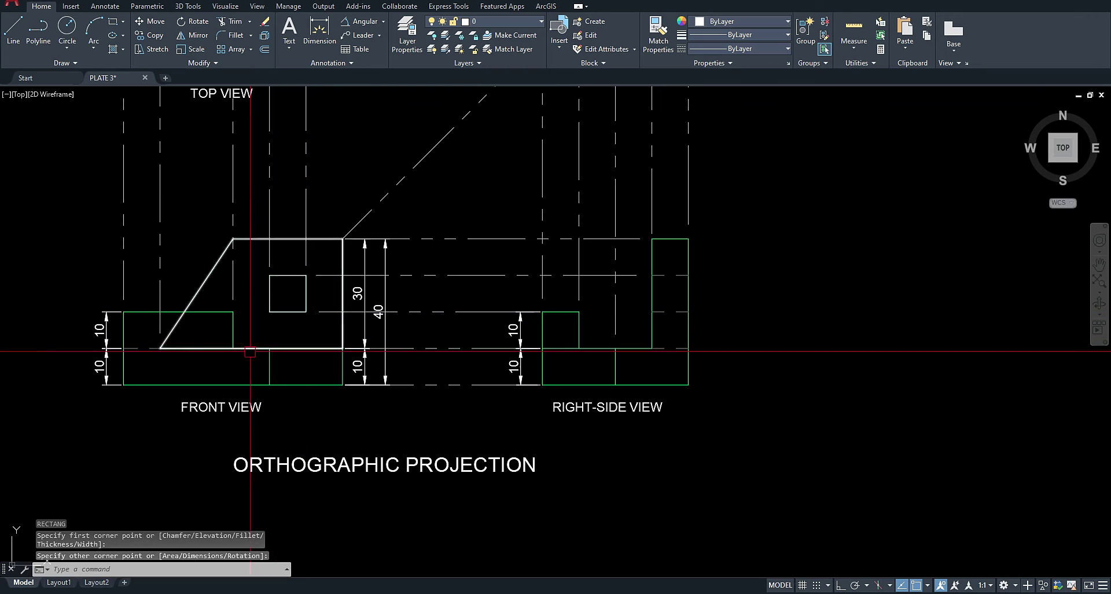
- Draw rectangles over the front view's full-length base and the raised block on its left end
key("Return")
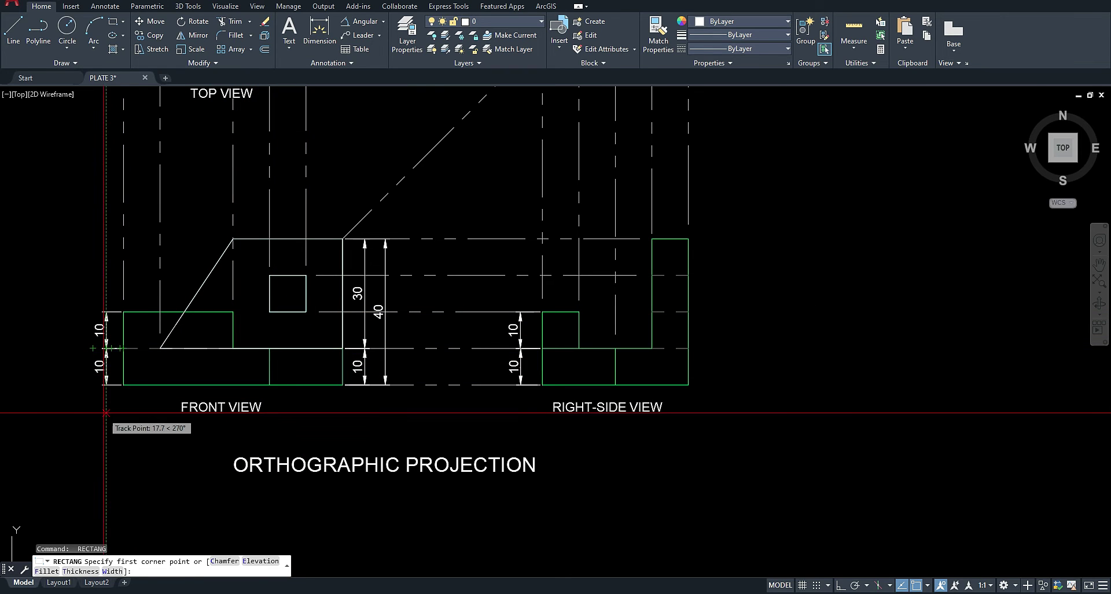
left_click(123, 348)
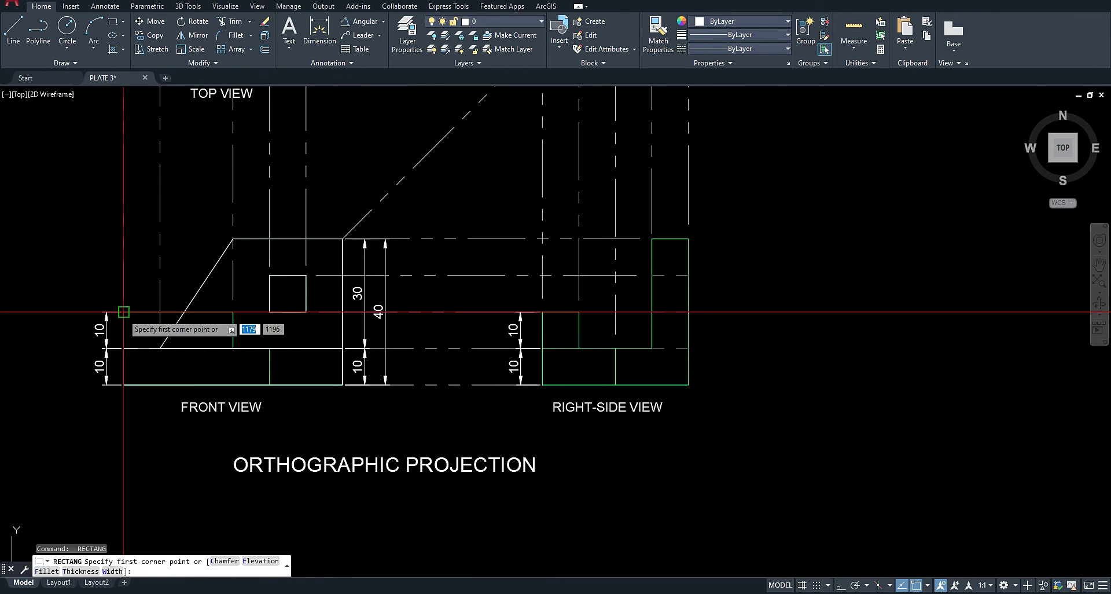
left_click(234, 348)
middle_click_drag(233, 348, 225, 330)
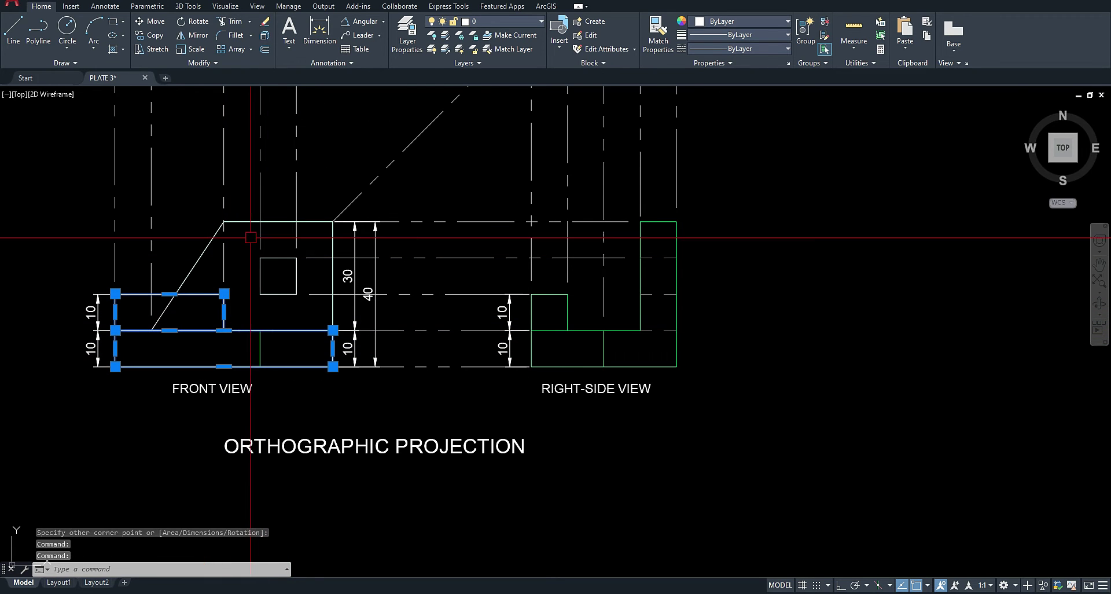
- Move the four traced front-view profiles together into the empty space right of the orthographic views
left_click(250, 224)
type("m")
key("Return")
left_click(268, 326)
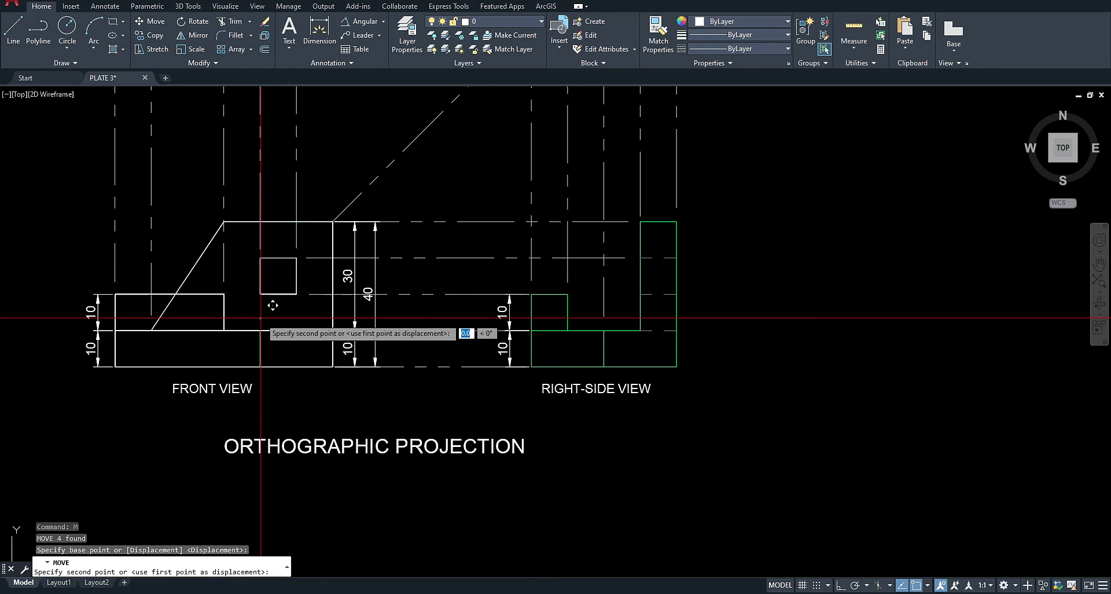
scroll(264, 325, "down", 5)
left_click(487, 334)
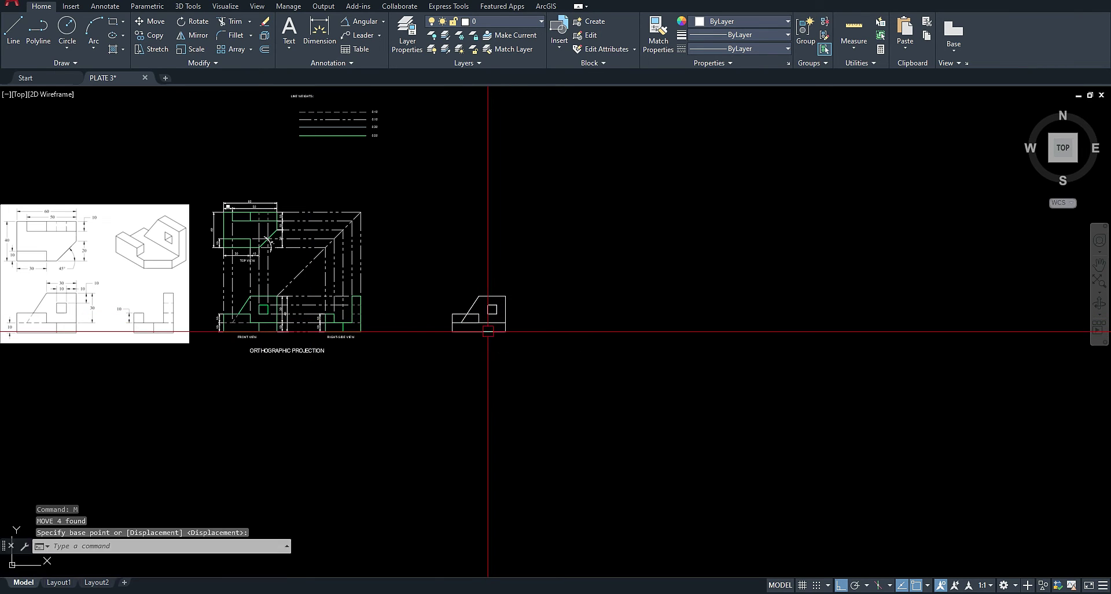
- Trace the top view's outer outline, including the chamfered corner, with a polyline
scroll(417, 387, "up", 2)
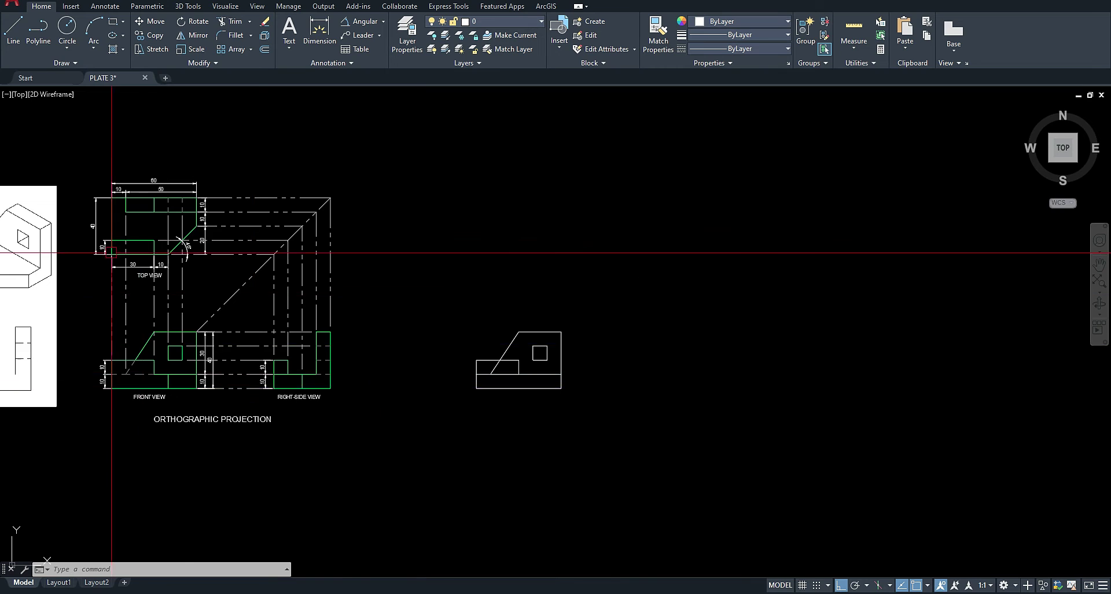
scroll(112, 253, "up", 3)
type("pl")
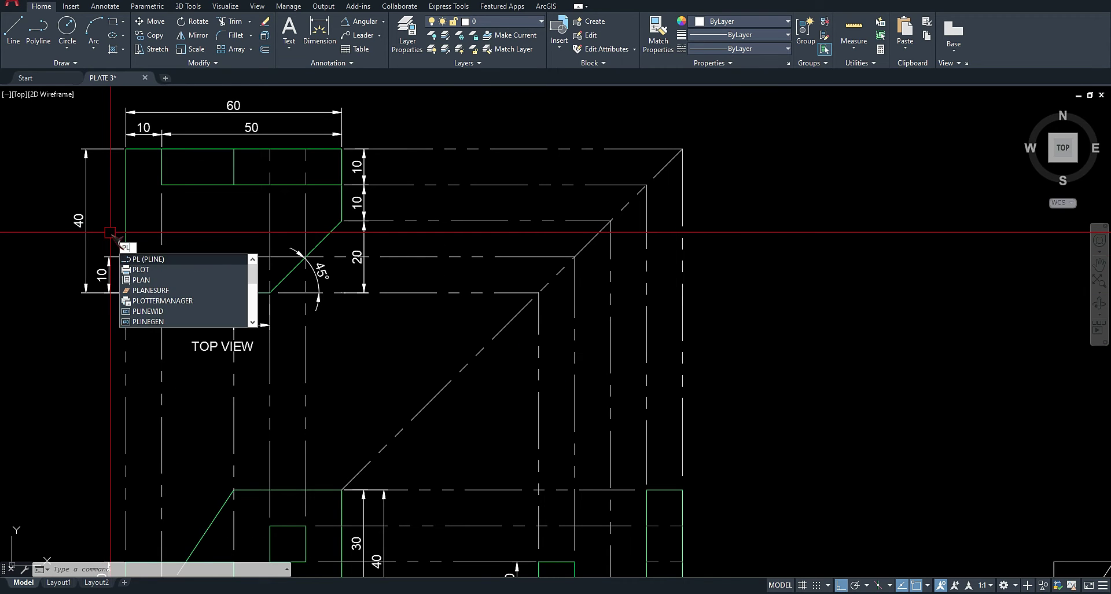
key("Return")
left_click(125, 149)
left_click(342, 149)
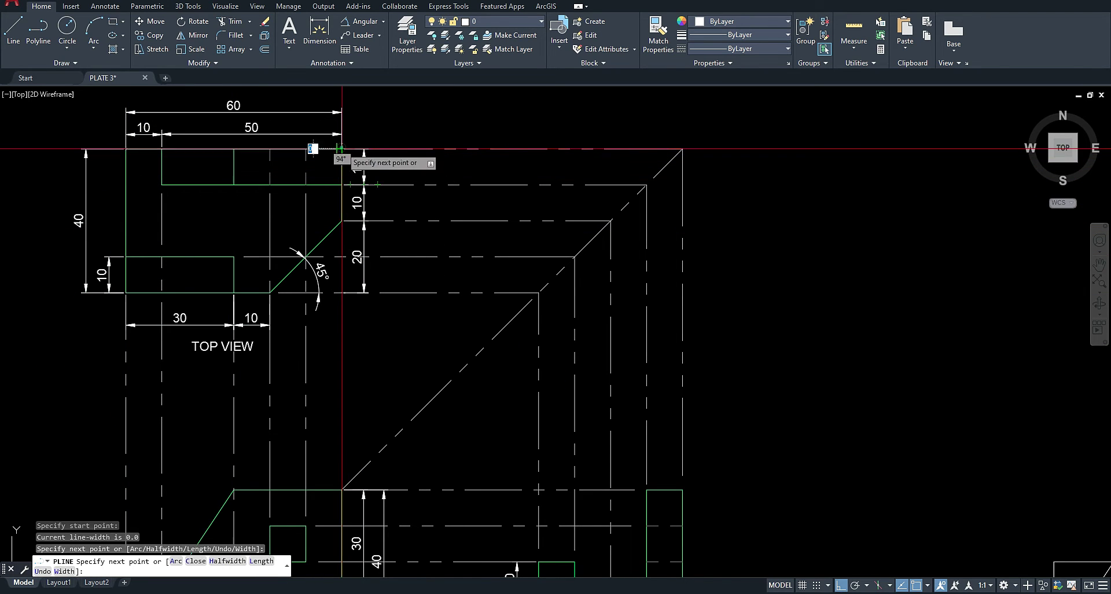
left_click(342, 220)
left_click(269, 292)
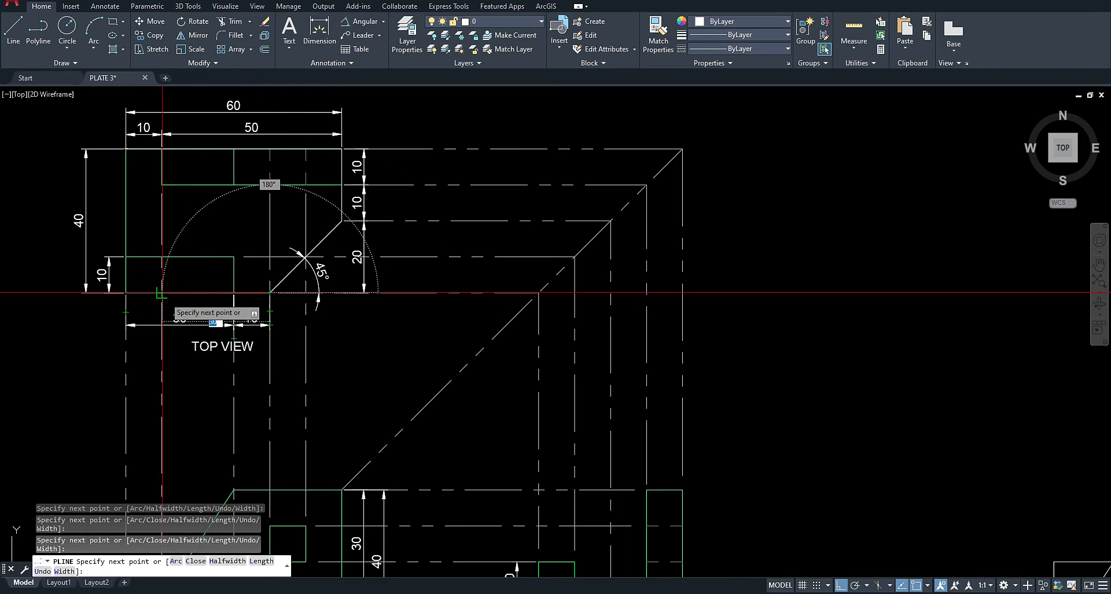
left_click(125, 293)
key("Return")
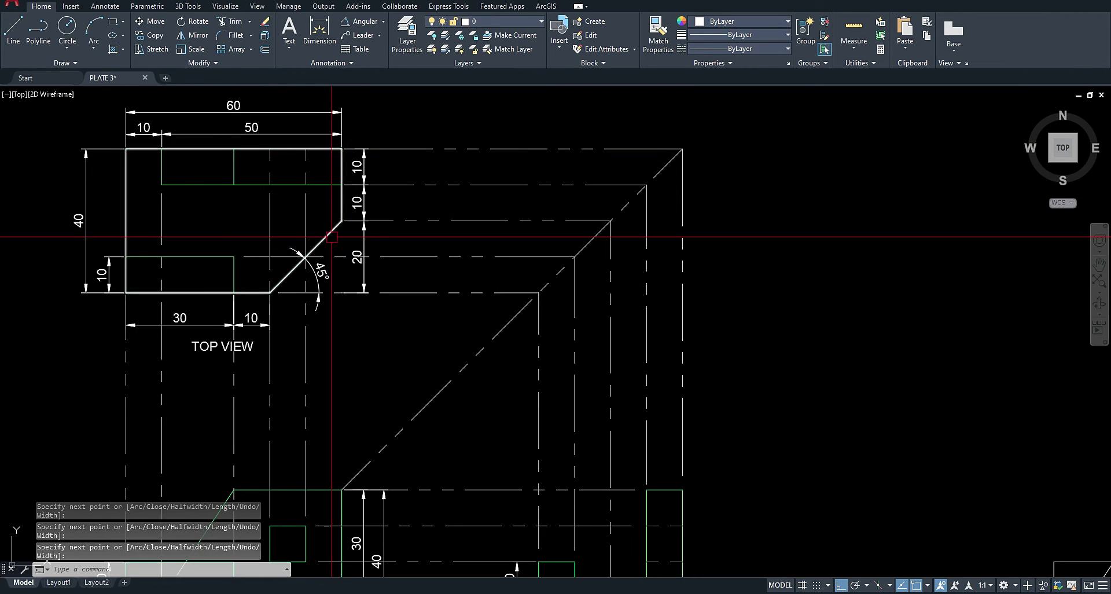
- Move the traced top-view outline horizontally to the right, above the relocated front-view profiles
left_click(321, 235)
key("Return")
left_click(231, 223)
scroll(235, 222, "down", 6)
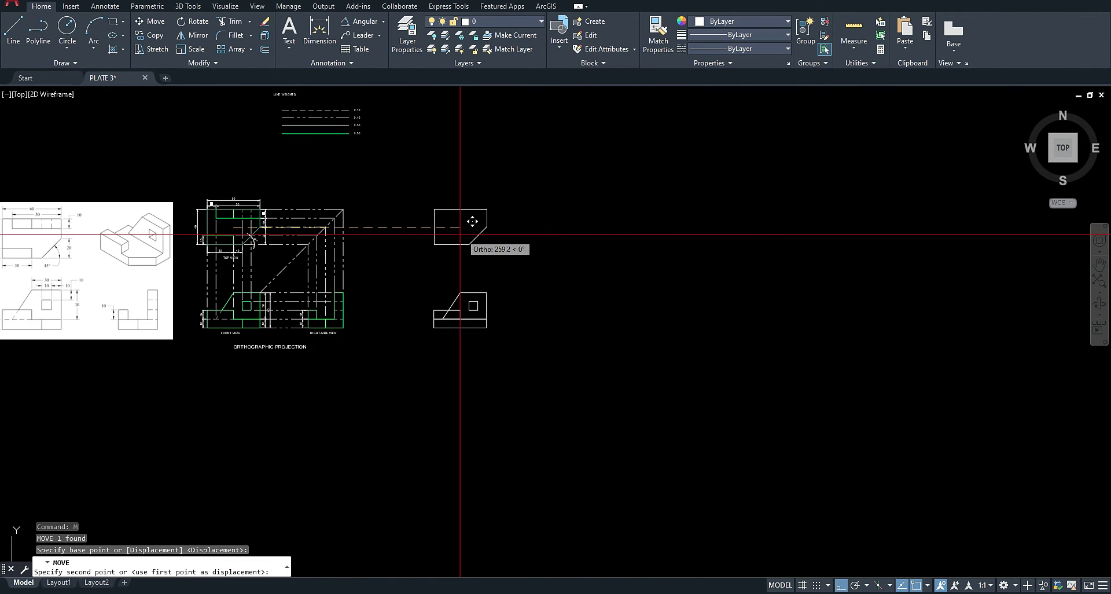
left_click(459, 234)
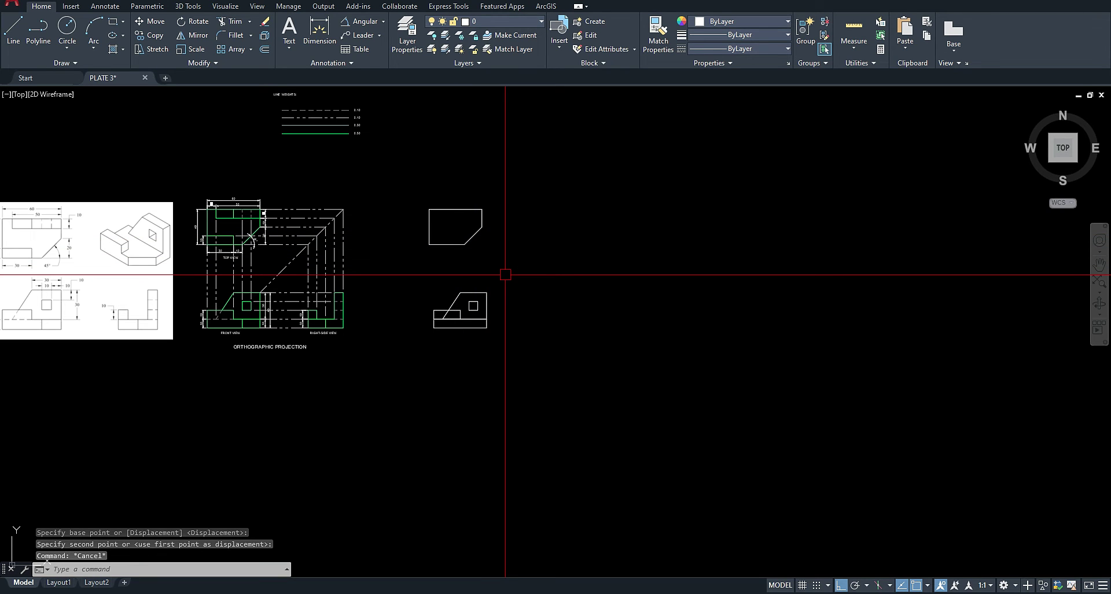
- Switch the model to the SW Isometric view and centre it on the traced profiles
left_click(1051, 161)
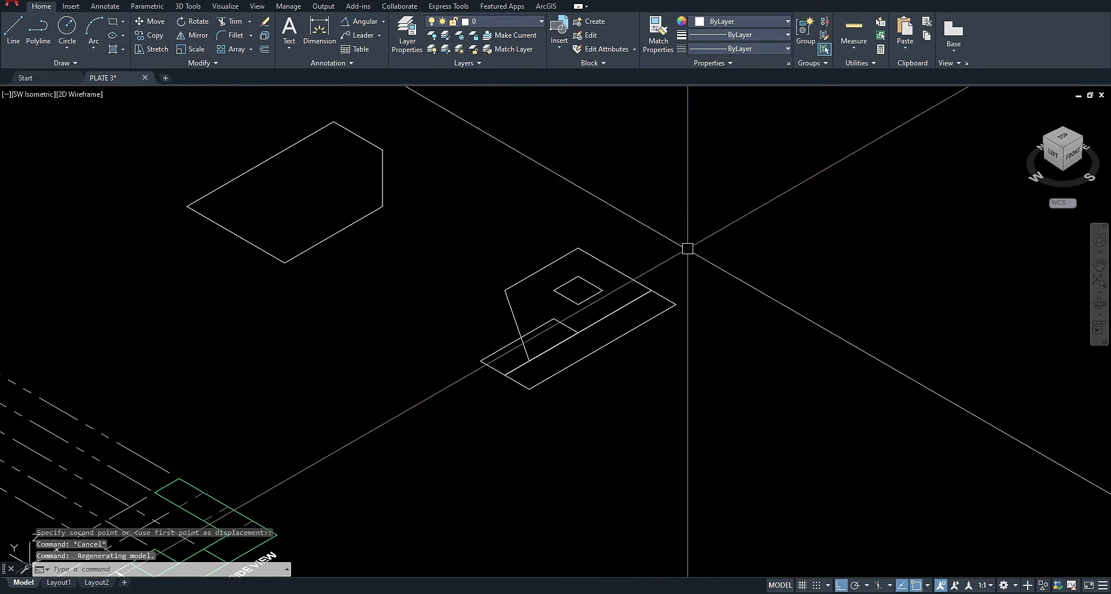
scroll(548, 249, "up", 2)
middle_click_drag(549, 249, 629, 343)
scroll(630, 343, "down", 2)
middle_click_drag(522, 341, 520, 328)
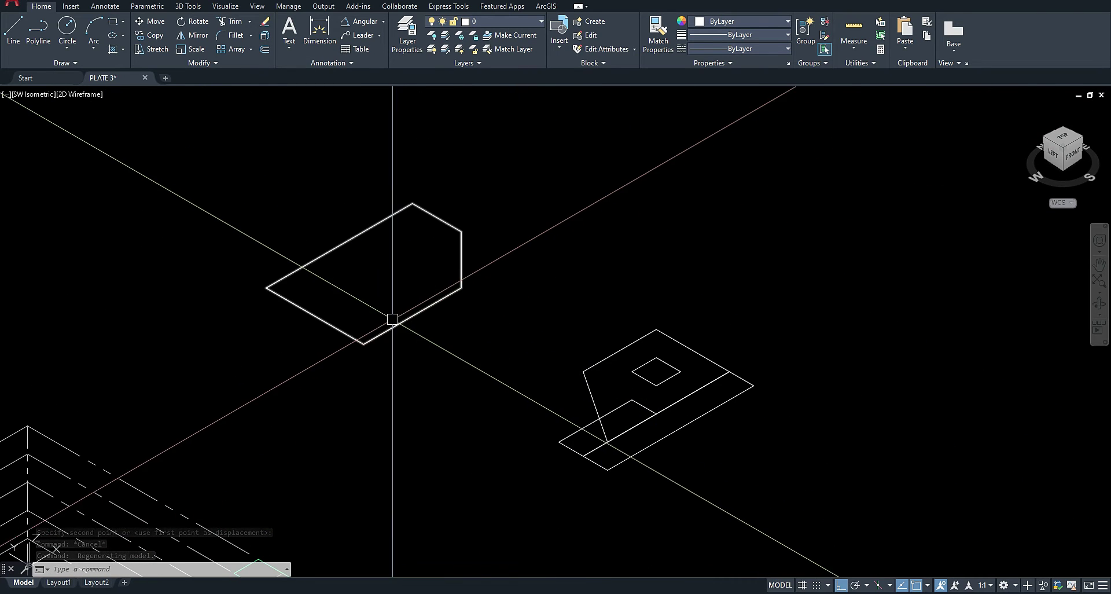
left_click(393, 319)
key("Escape")
- Set the UCS to the Right orientation
left_click(789, 451)
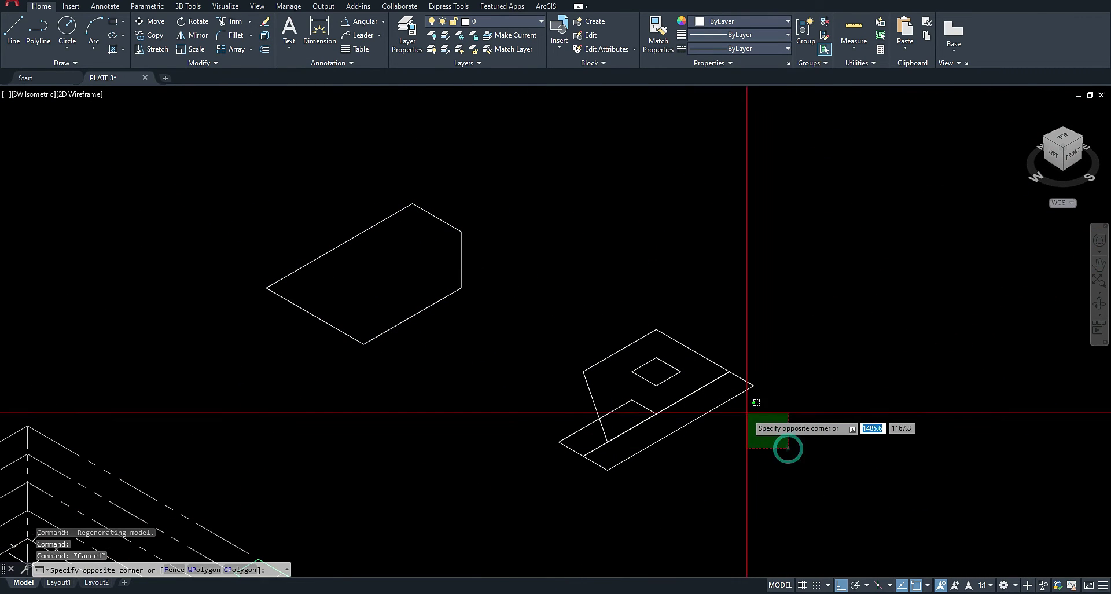
key("Escape")
type("ucs")
key("Return")
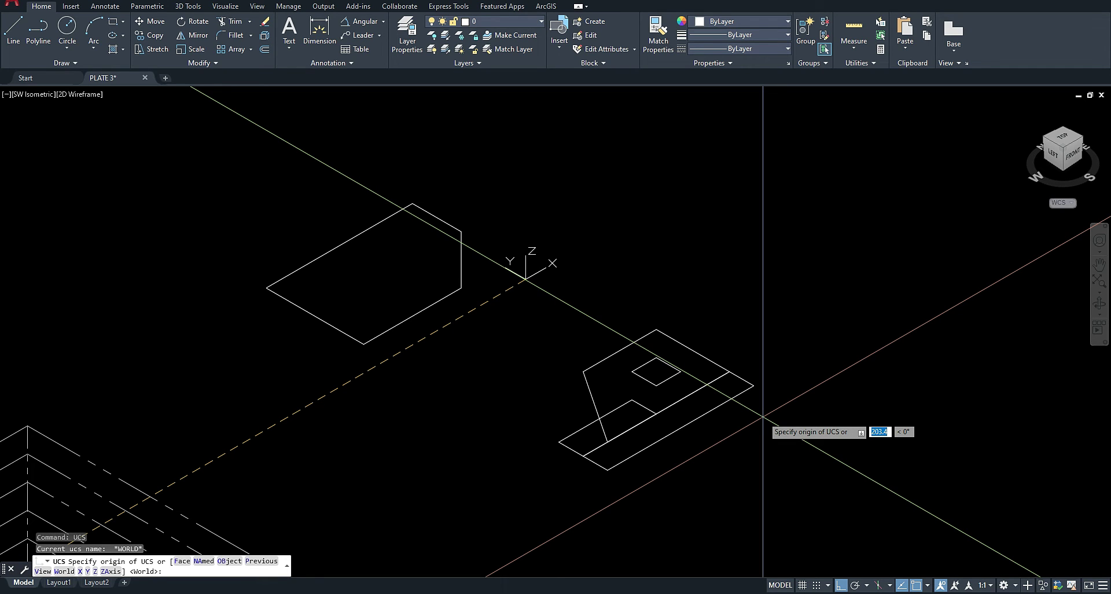
type("right")
key("Return")
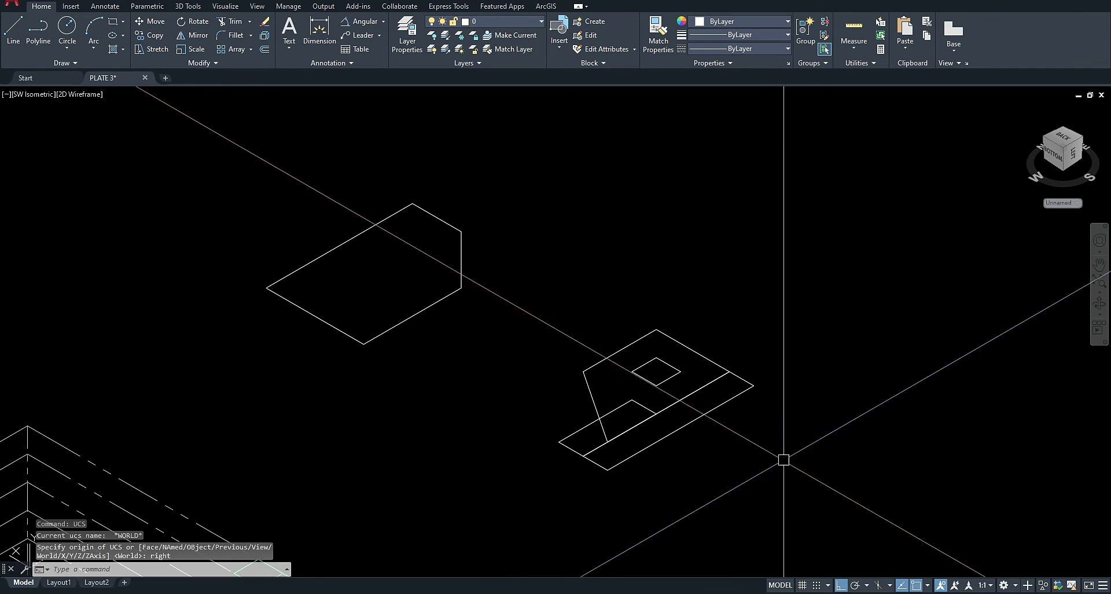
- Rotate the four front-view profiles 90° about their lowest corner so they stand upright
left_click(784, 475)
left_click(546, 370)
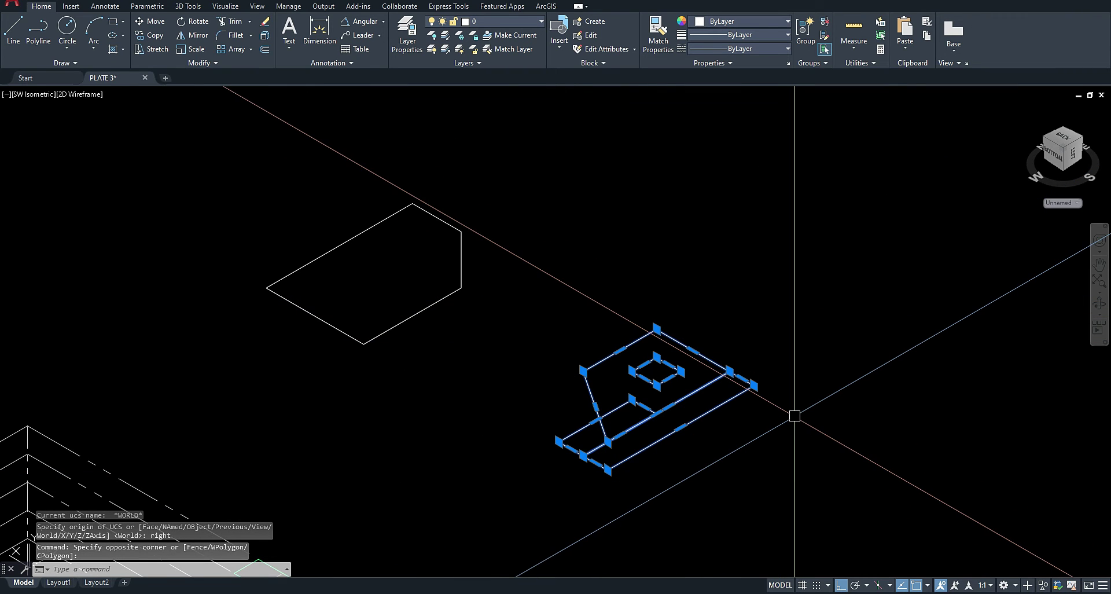
type("RO")
key("Return")
left_click(608, 468)
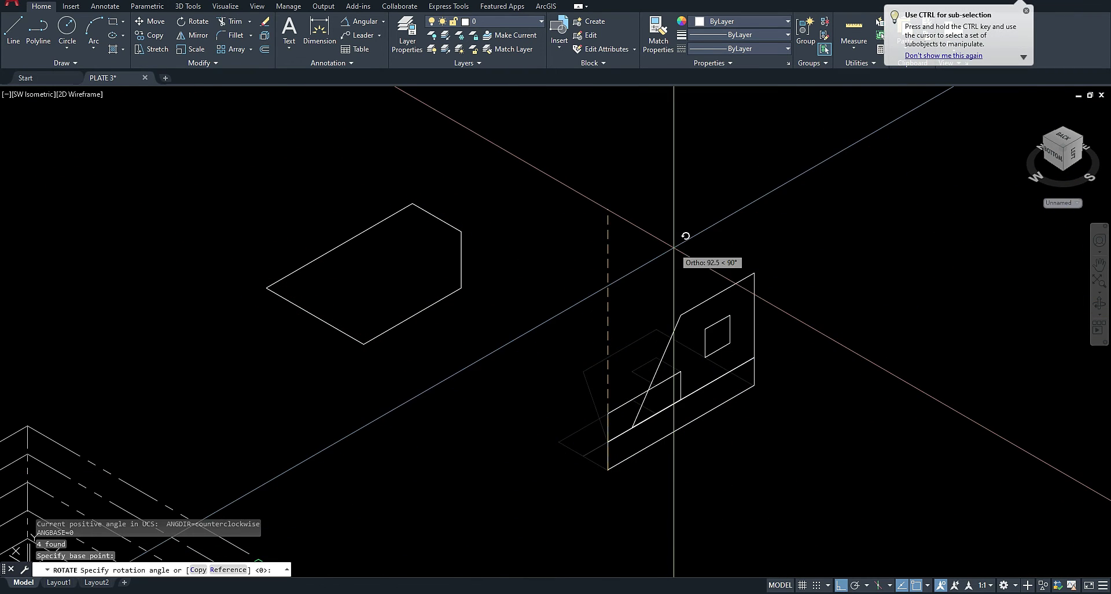
middle_click_drag(578, 457, 618, 474)
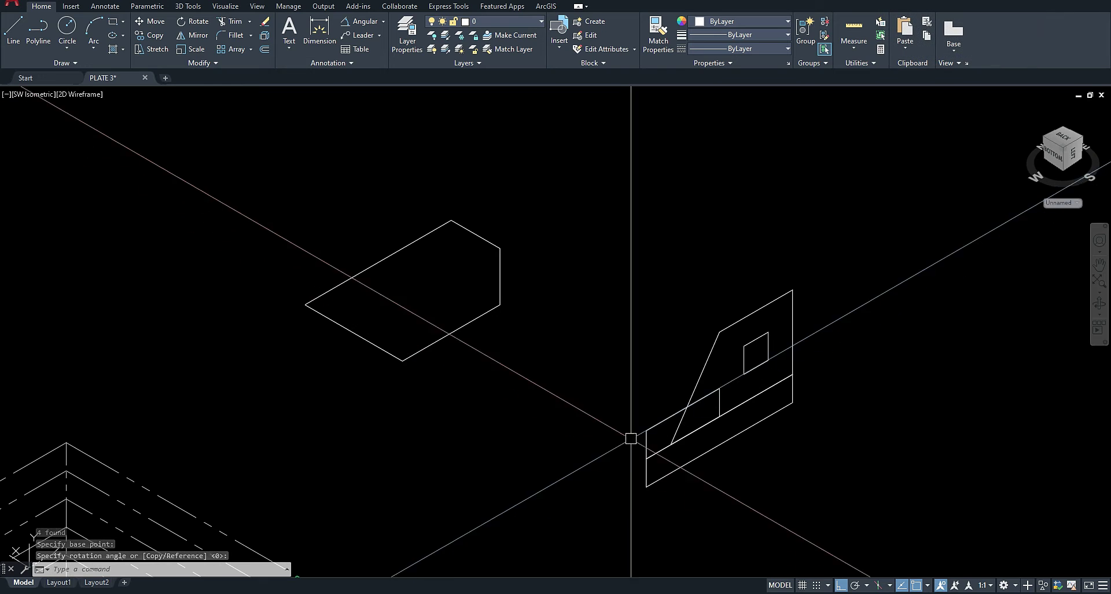
mouse_move(662, 441)
middle_mouse_down()
mouse_move(650, 417)
mouse_move(654, 428)
middle_mouse_up()
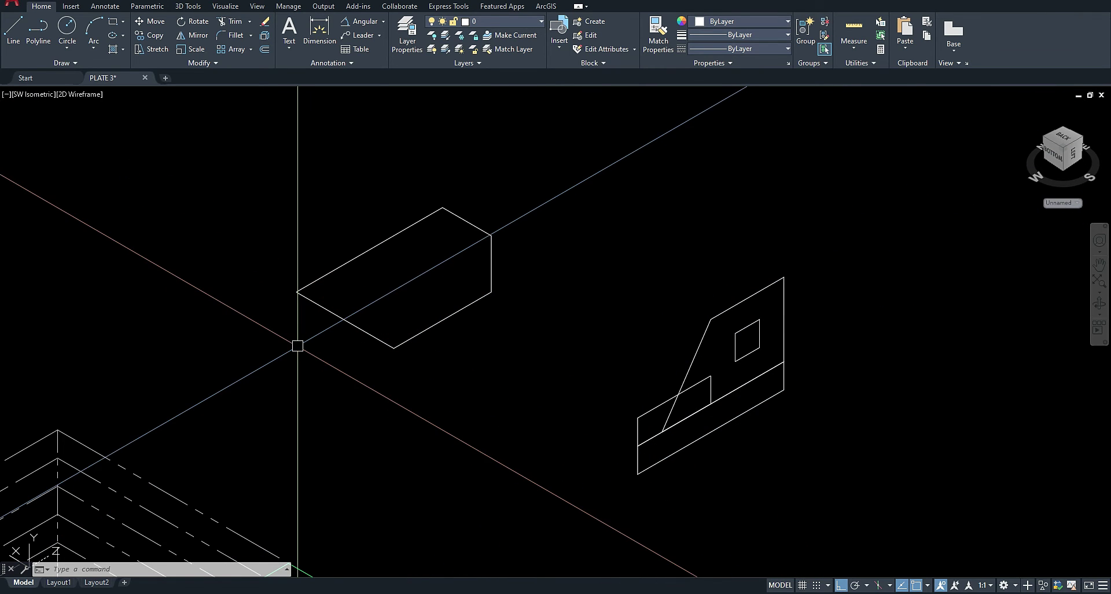
- Extrude the chamfered top-view outline upward by 10 to form the base
left_click(385, 339)
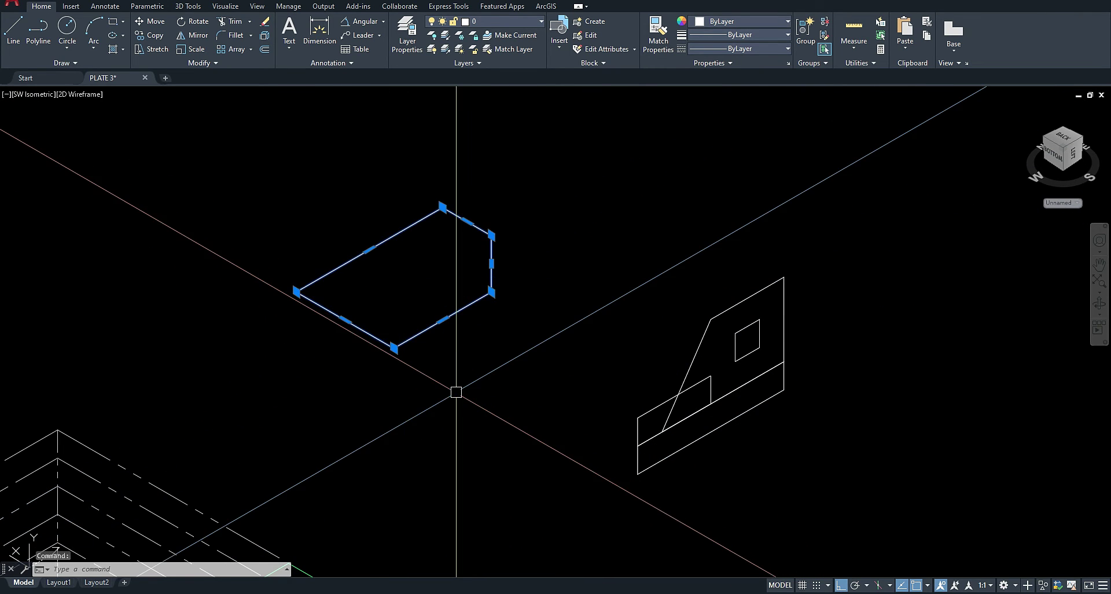
type("ext")
key("Return")
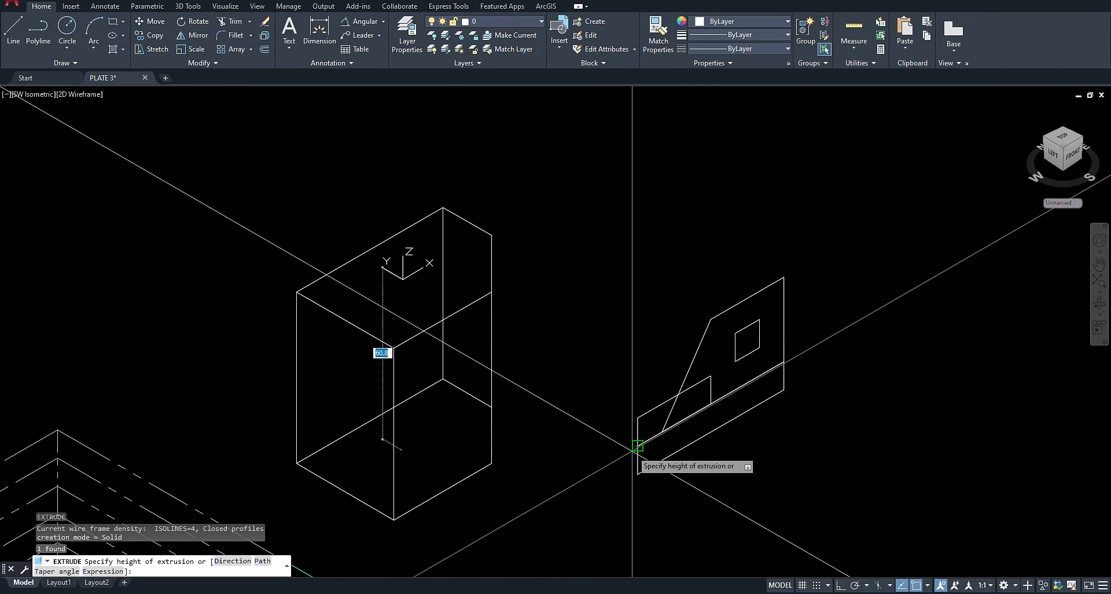
left_click(700, 344)
left_click(756, 348)
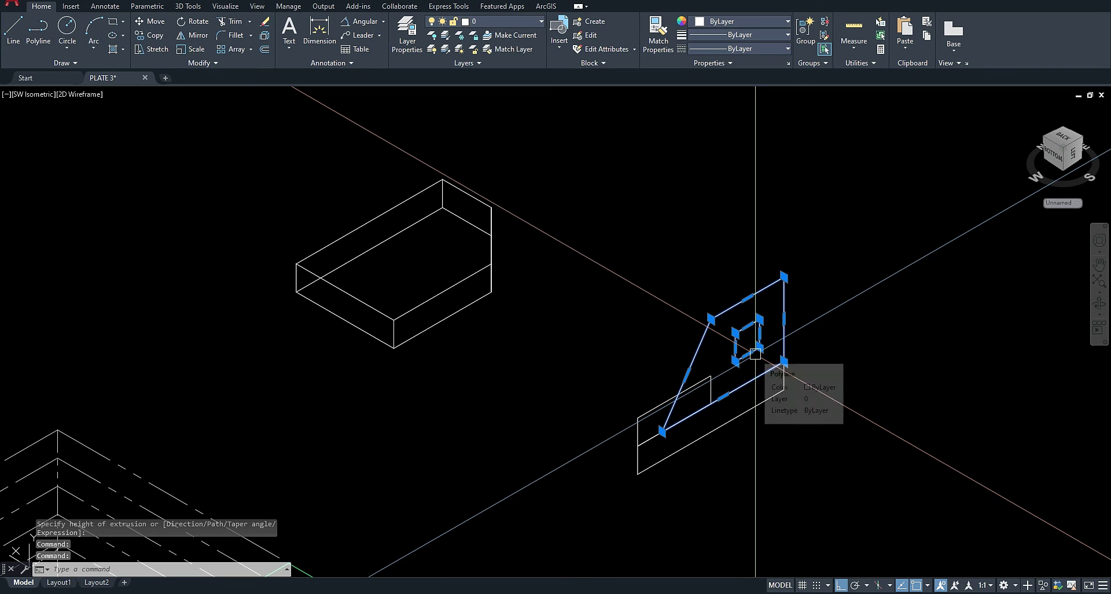
key("Return")
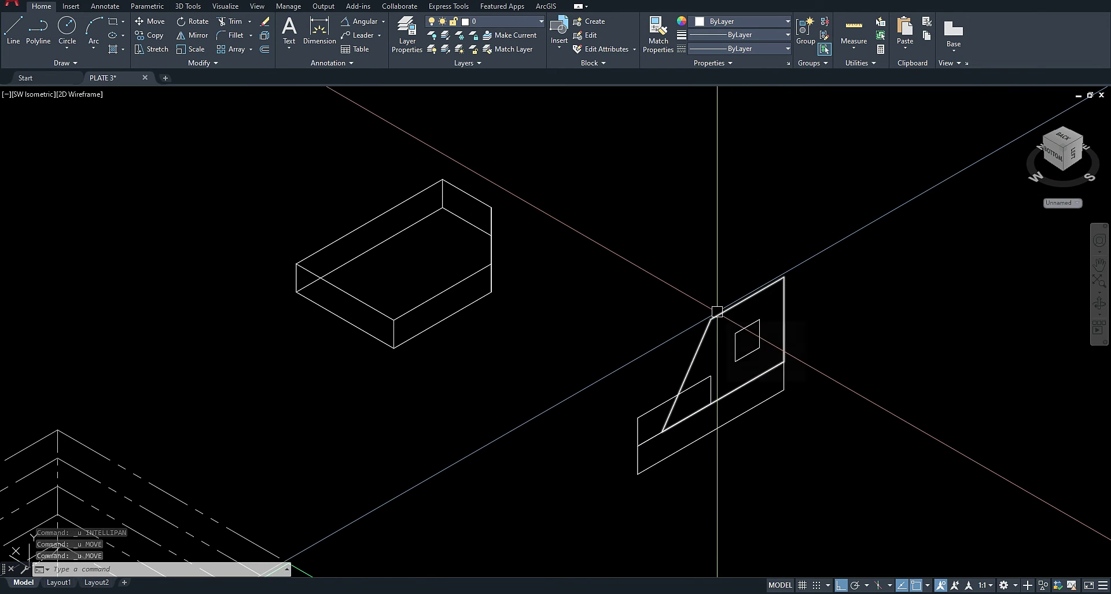
left_click(727, 315)
type("ex")
key("Return")
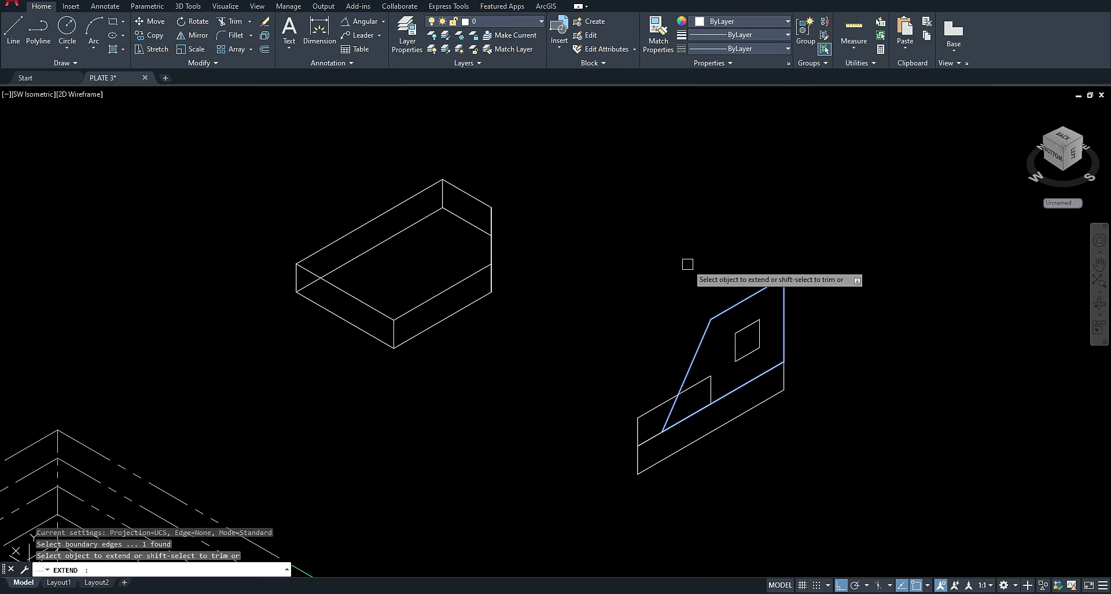
key("Return")
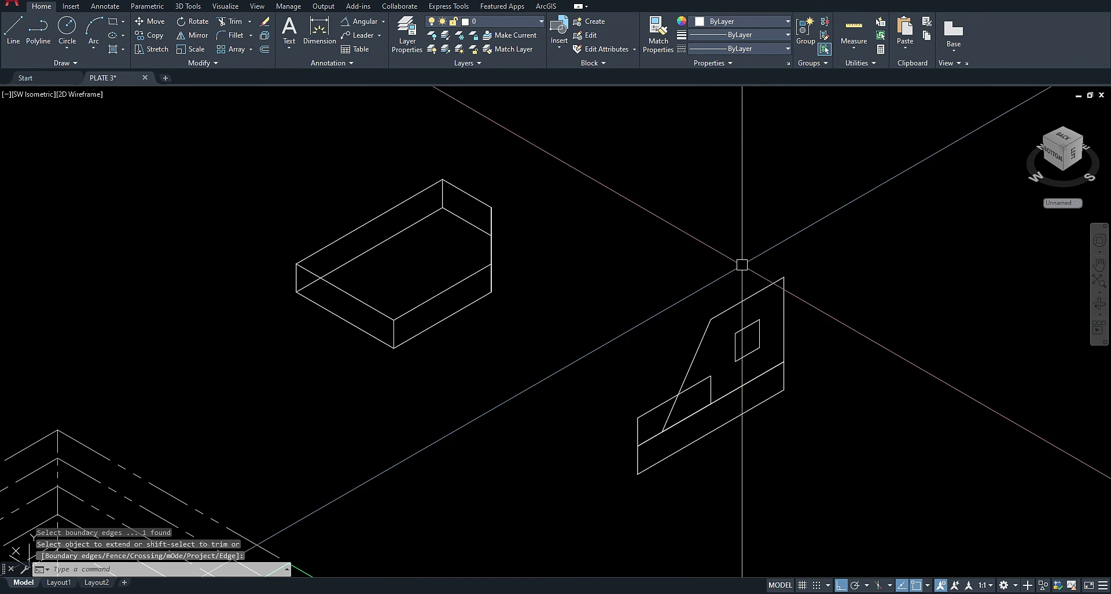
key("Escape")
left_click(741, 291)
left_click(715, 272)
key("Escape")
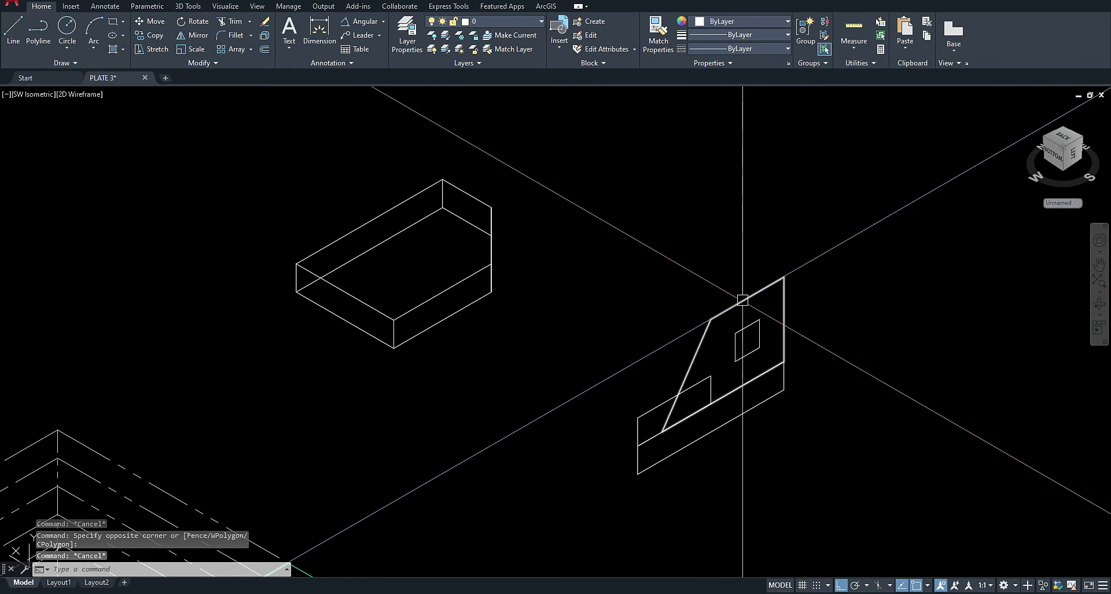
- Extrude the upright front-view outline with the slanted edge by 10 to form the vertical plate
left_click(741, 301)
type("ext")
key("Return")
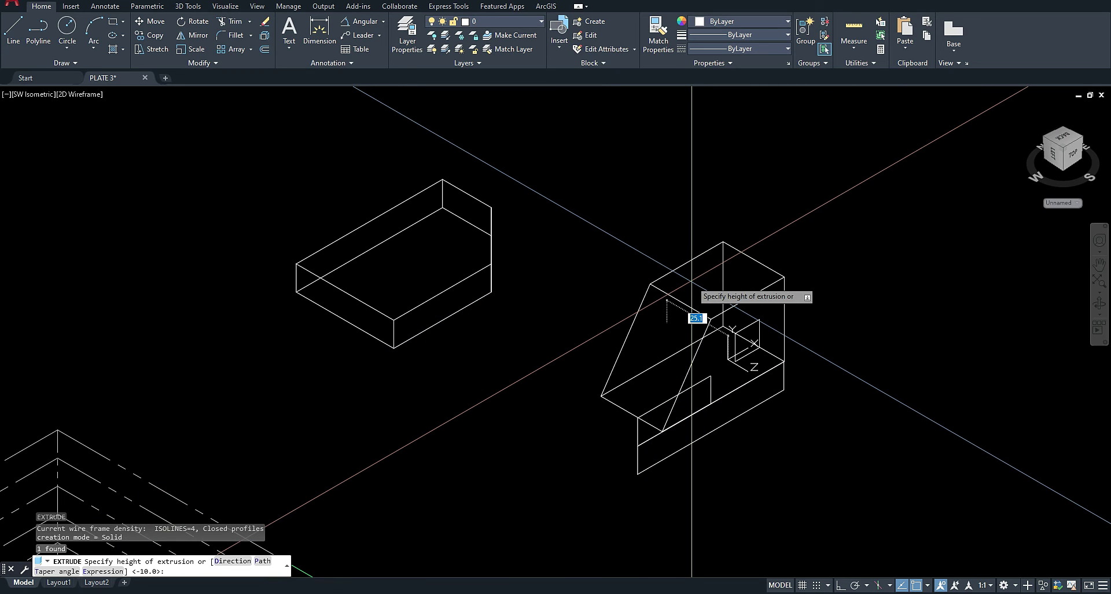
type("10")
key("Return")
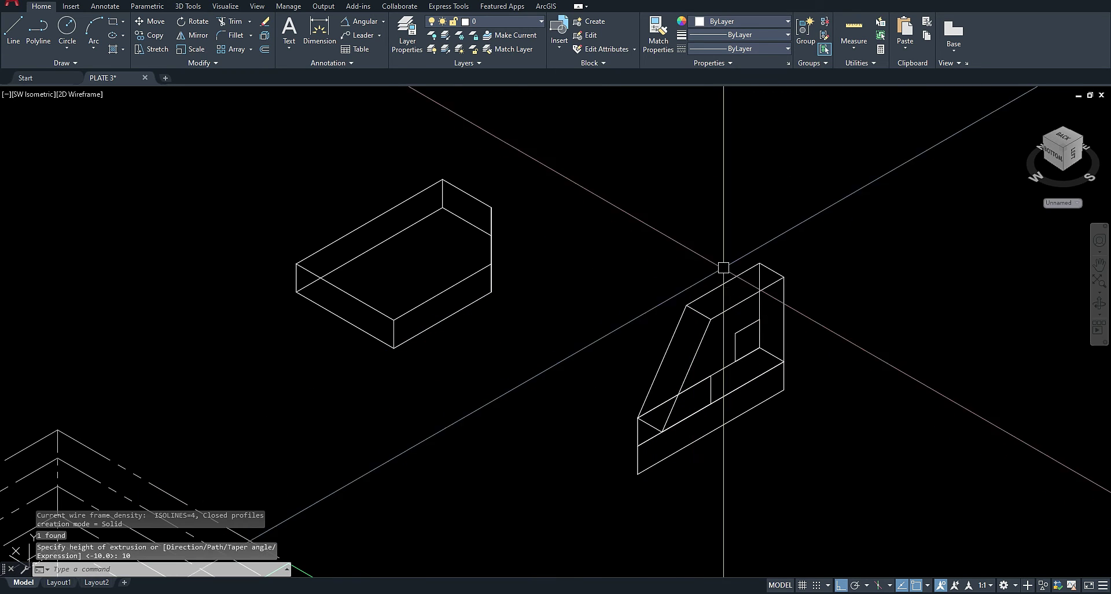
- Extrude the small square profile about 29.2 through and beyond the vertical plate
type("ex")
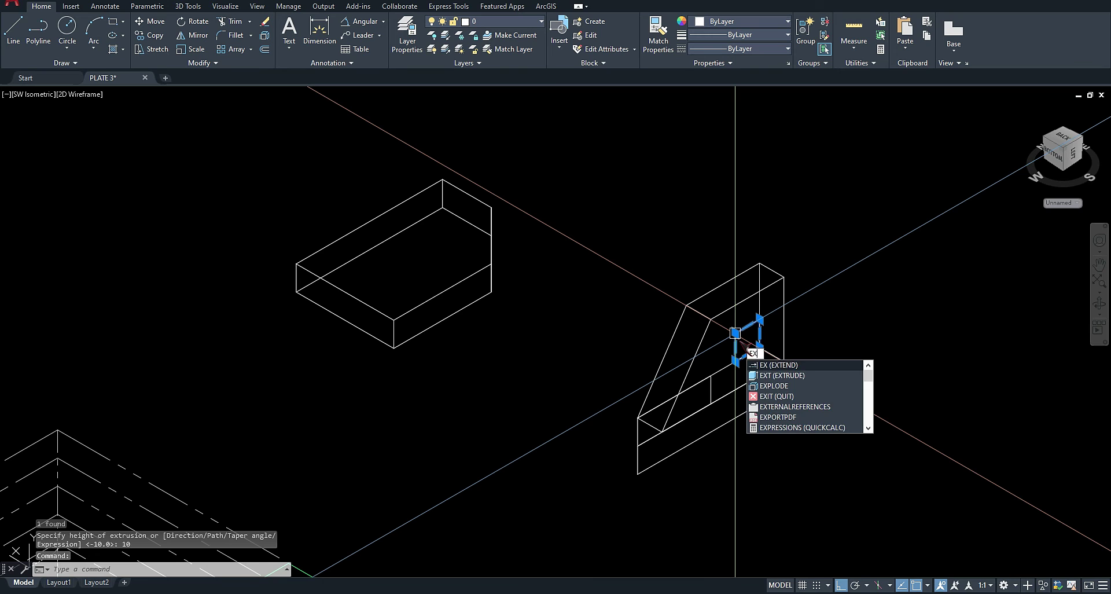
type("t")
key("Return")
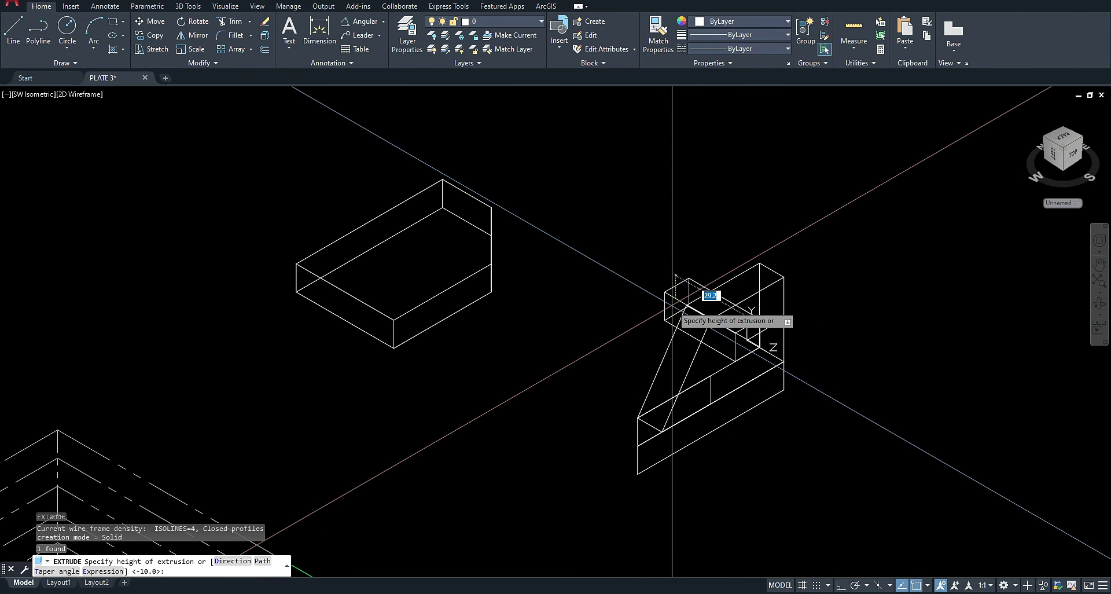
key("Return")
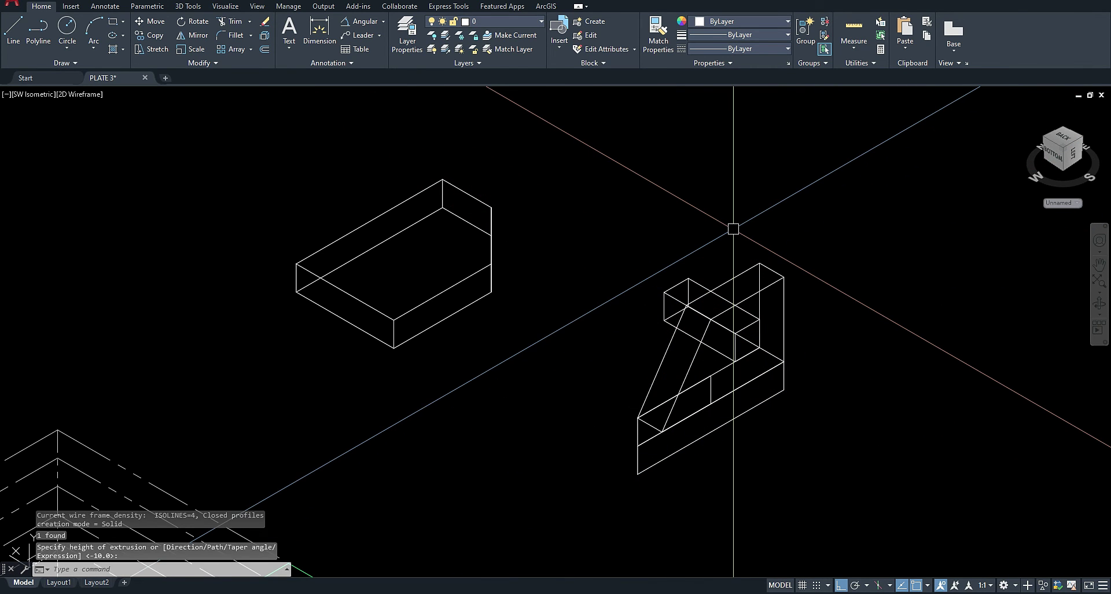
- Try to subtract the vertical plate from the extruded square block
key("Return")
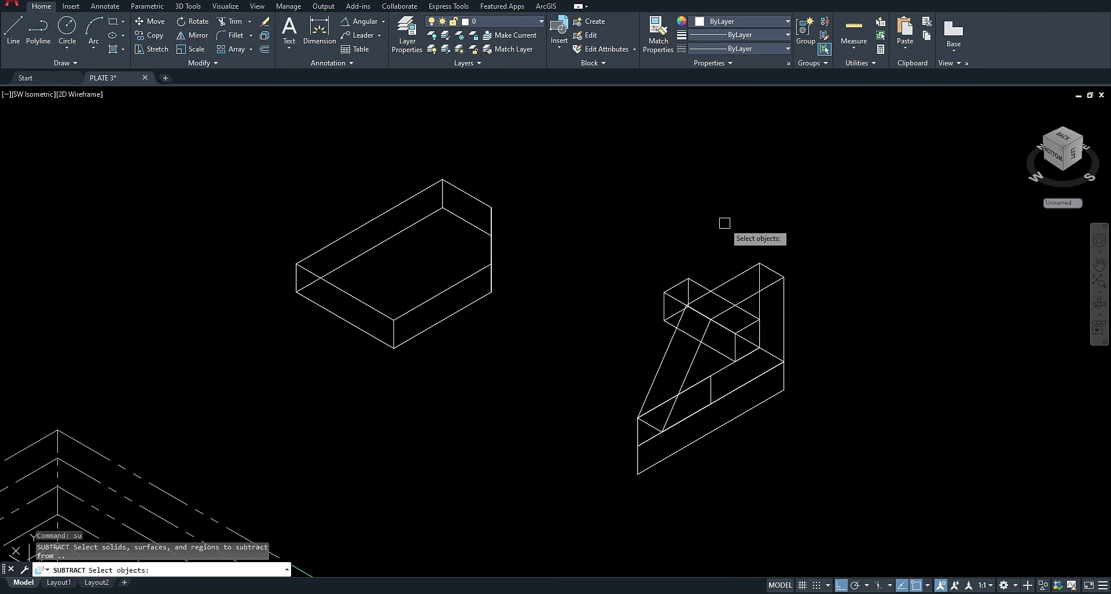
left_click(702, 283)
key("Return")
left_click(736, 265)
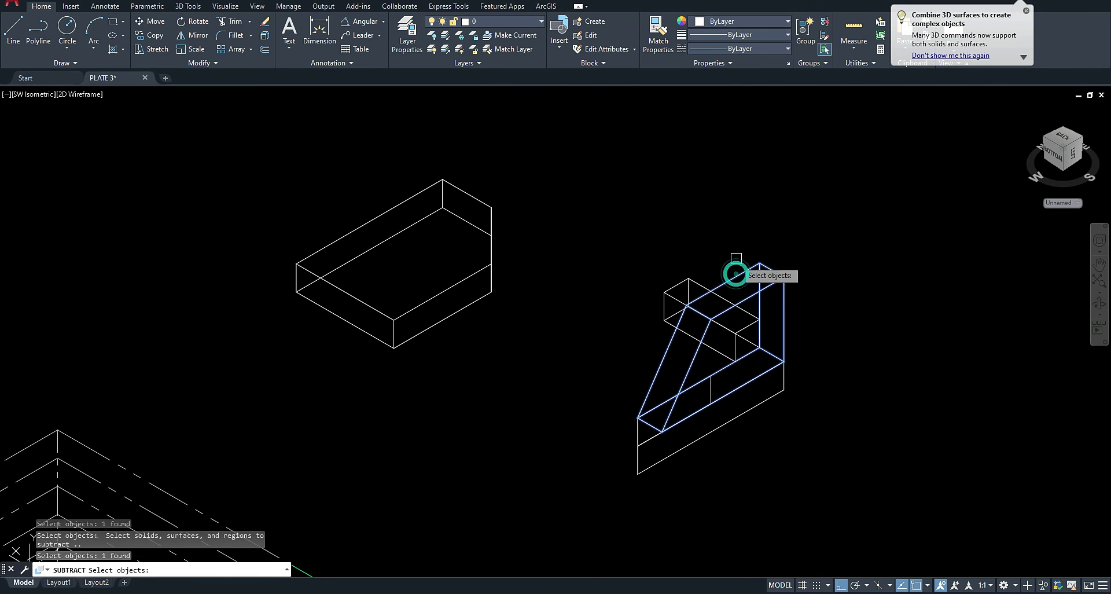
key("Return")
key("ctrl+z")
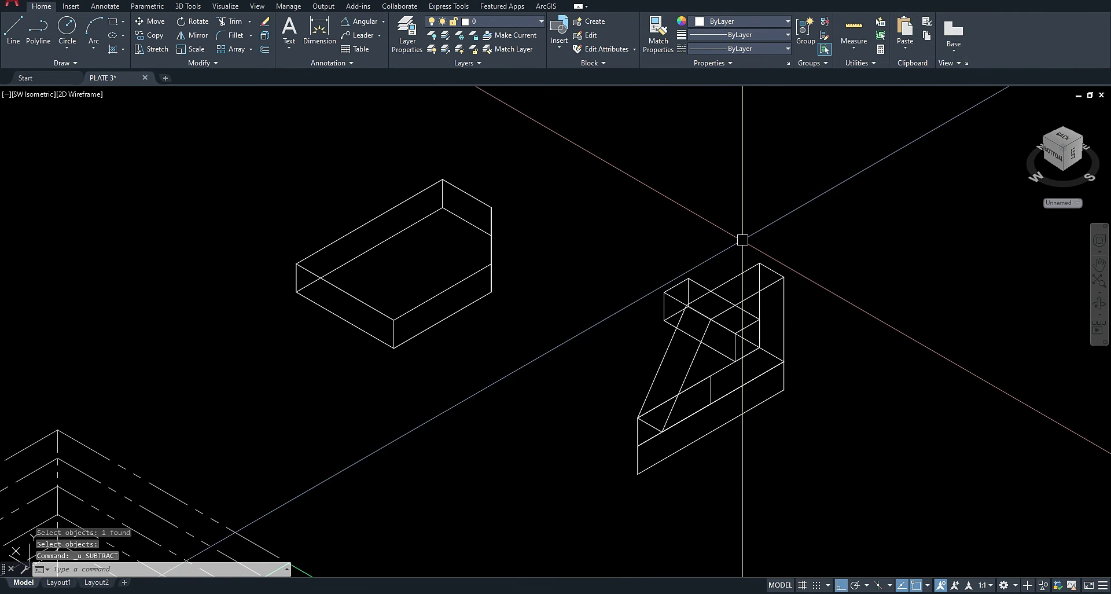
- Subtract the extruded square block from the vertical plate to cut its square hole
right_click(743, 239)
left_click(758, 257)
left_click(703, 278)
key("Return")
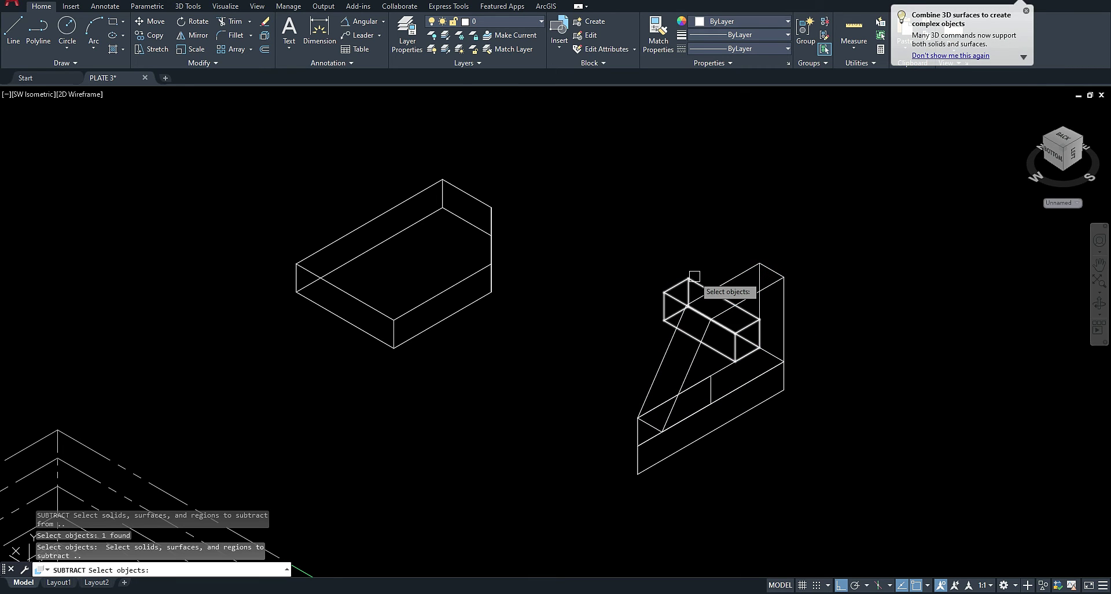
left_click(695, 276)
key("Return")
- Move the vertical plate by its lower back corner onto the top rear edge of the base
scroll(752, 255, "down", 3)
left_click(754, 273)
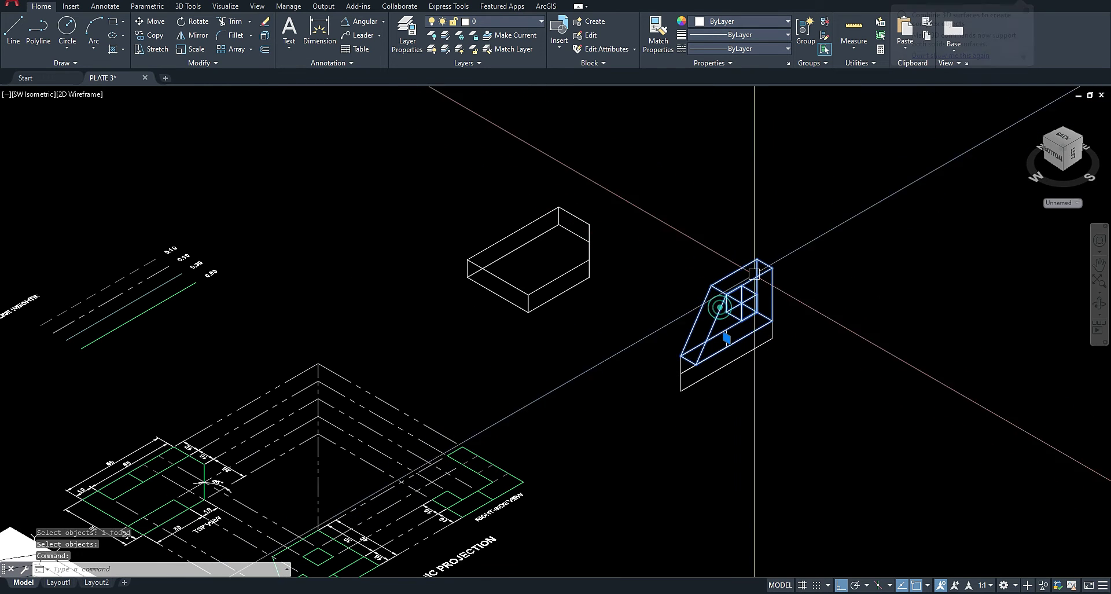
type("m")
key("Return")
scroll(669, 344, "up", 4)
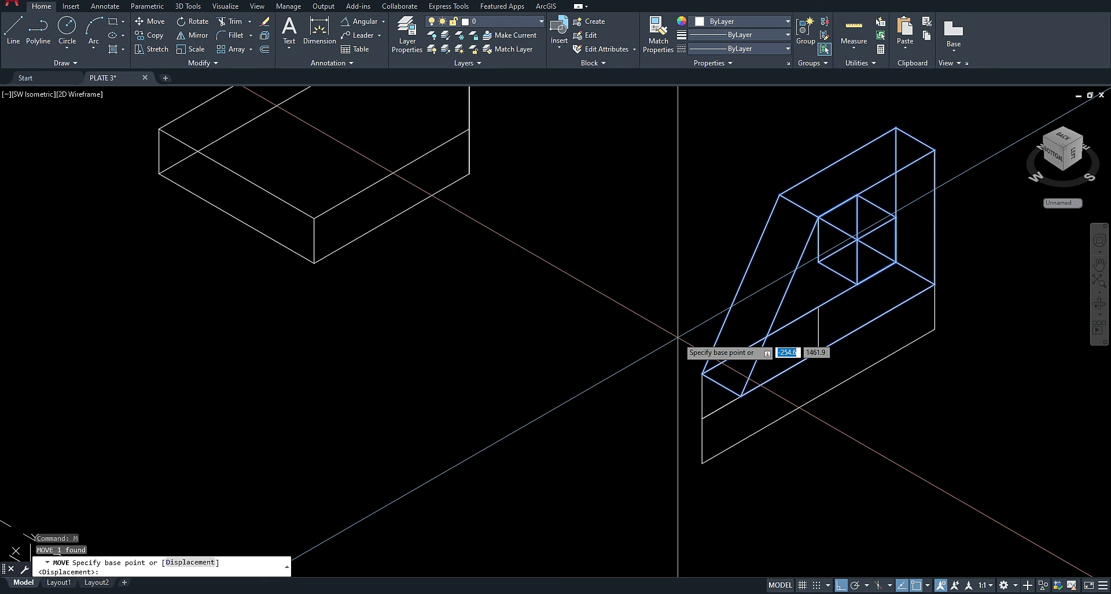
left_click(702, 372)
scroll(573, 301, "down", 5)
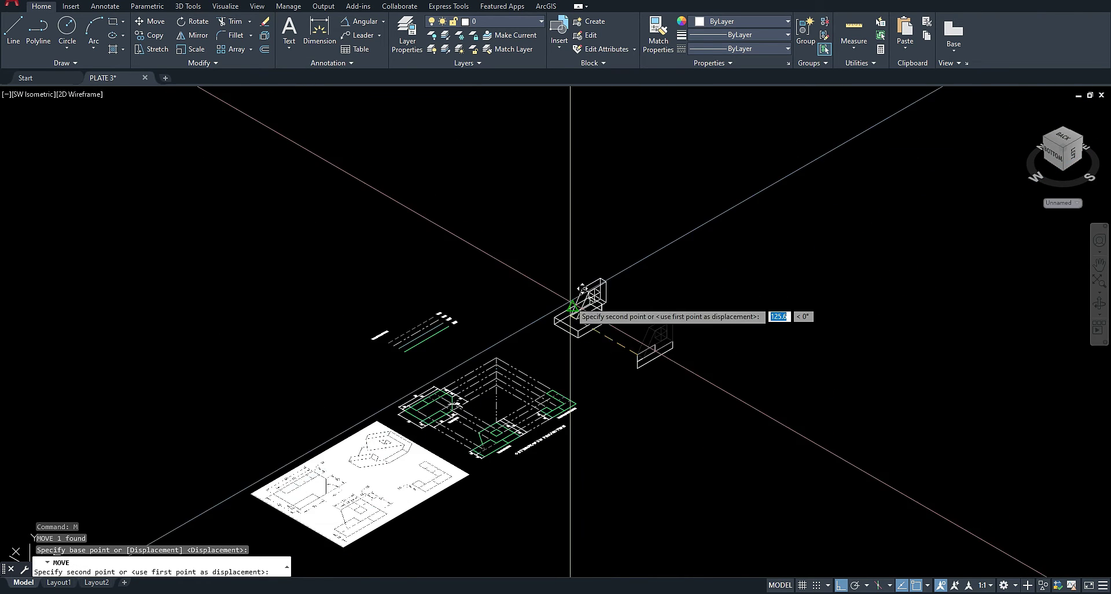
scroll(563, 390, "up", 8)
left_click(498, 397)
- Move the vertical plate by its lower front corner so it sits flush with the base's rear end edge beside the chamfer
scroll(500, 397, "down", 5)
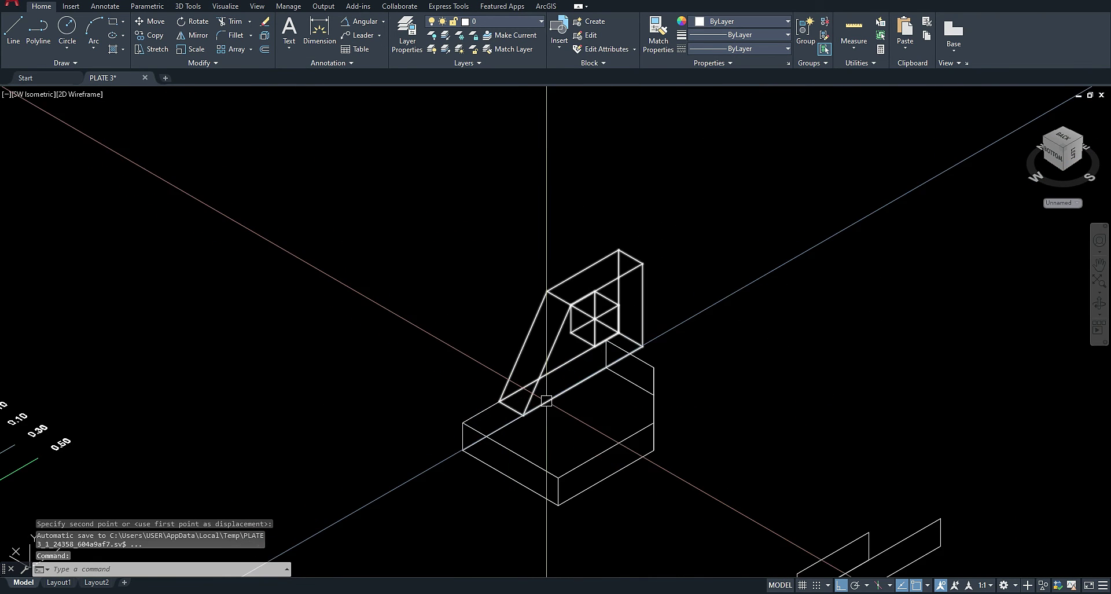
key("space")
scroll(651, 347, "up", 5)
key("Escape")
left_click(627, 342)
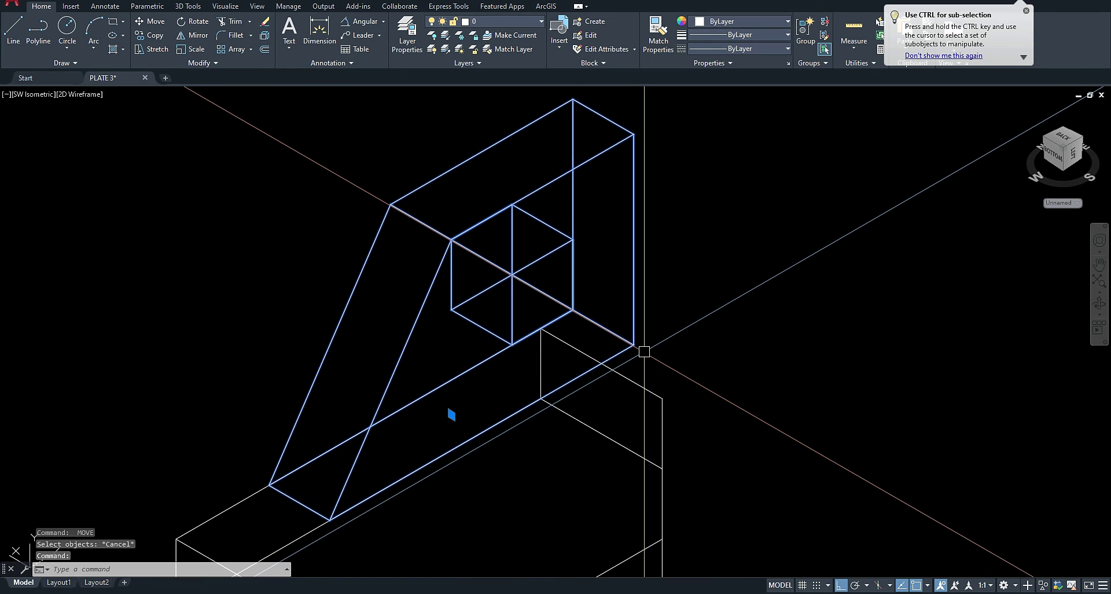
key("space")
left_click(633, 346)
scroll(556, 219, "down", 4)
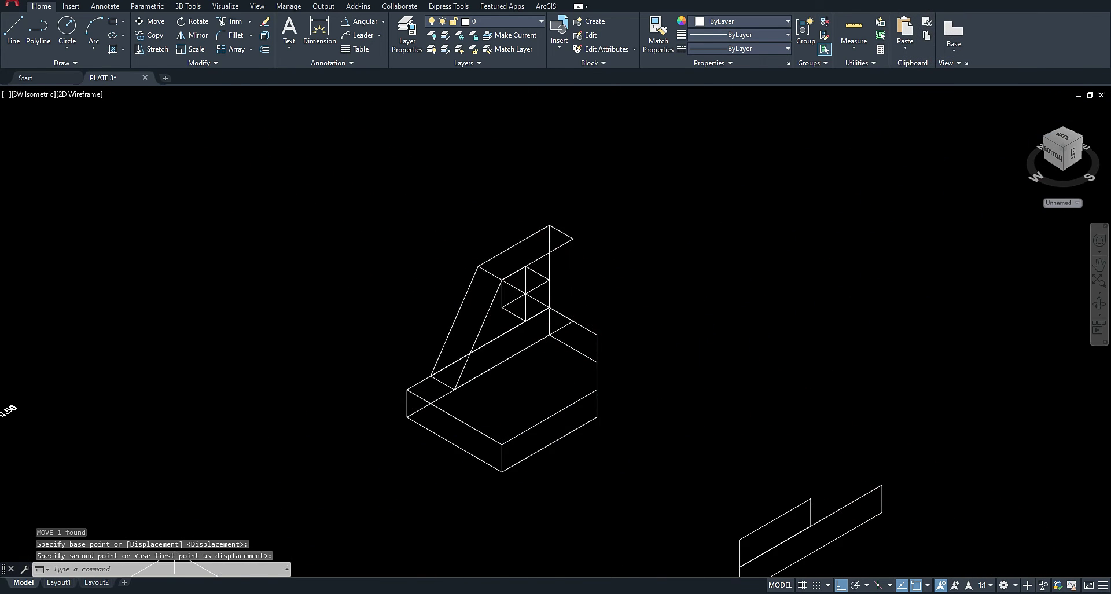
- Extrude the small rectangular front-view profile by 10 to form a block
scroll(738, 430, "down", 2)
scroll(750, 409, "up", 2)
left_click(751, 409)
type("ext")
key("Return")
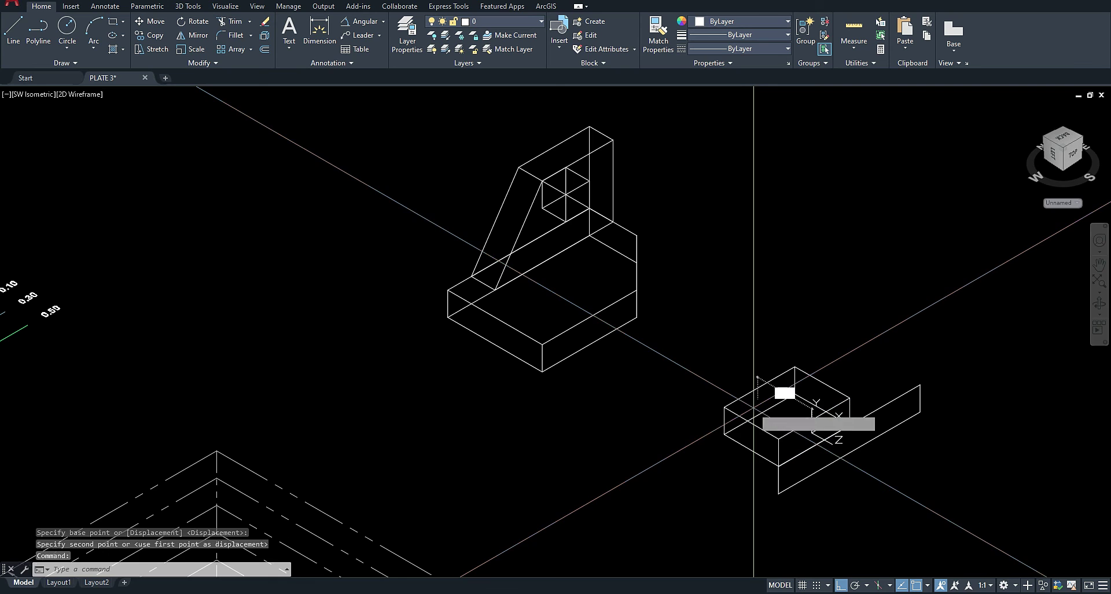
type("10")
key("Return")
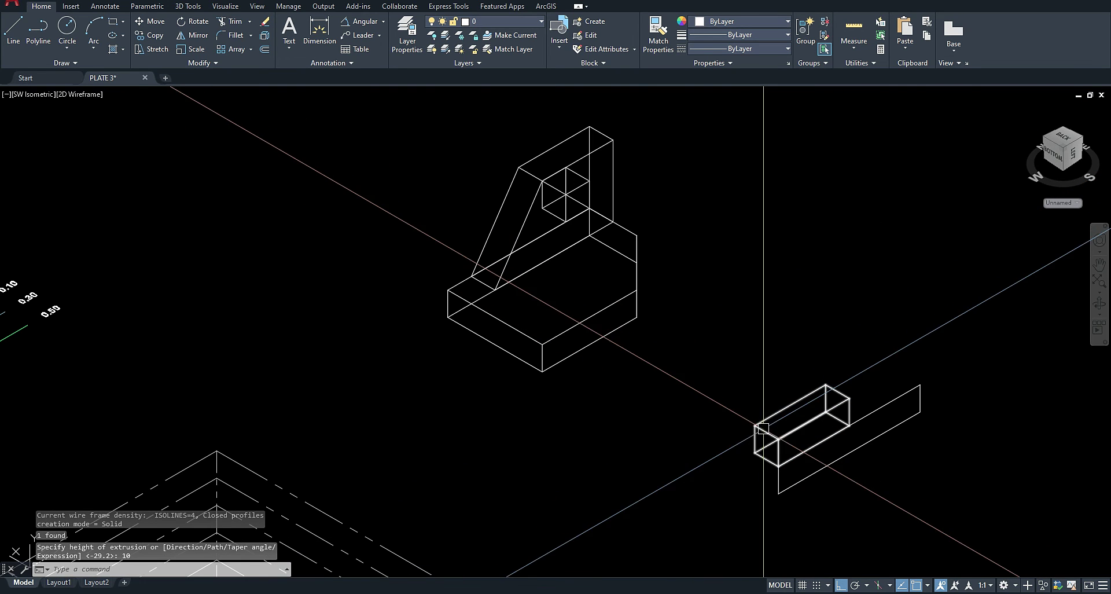
- Move the small block by its lower front corner onto the front top corner of the base
left_click(753, 436)
type("m")
key("Return")
left_click(779, 466)
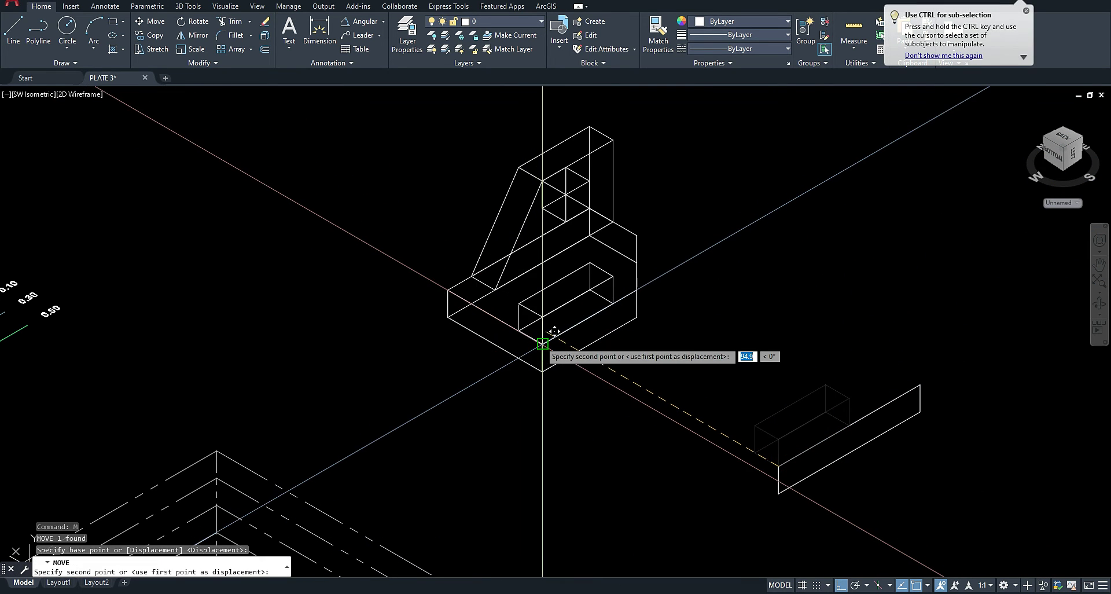
left_click(542, 344)
scroll(637, 220, "up", 3)
scroll(619, 209, "down", 3)
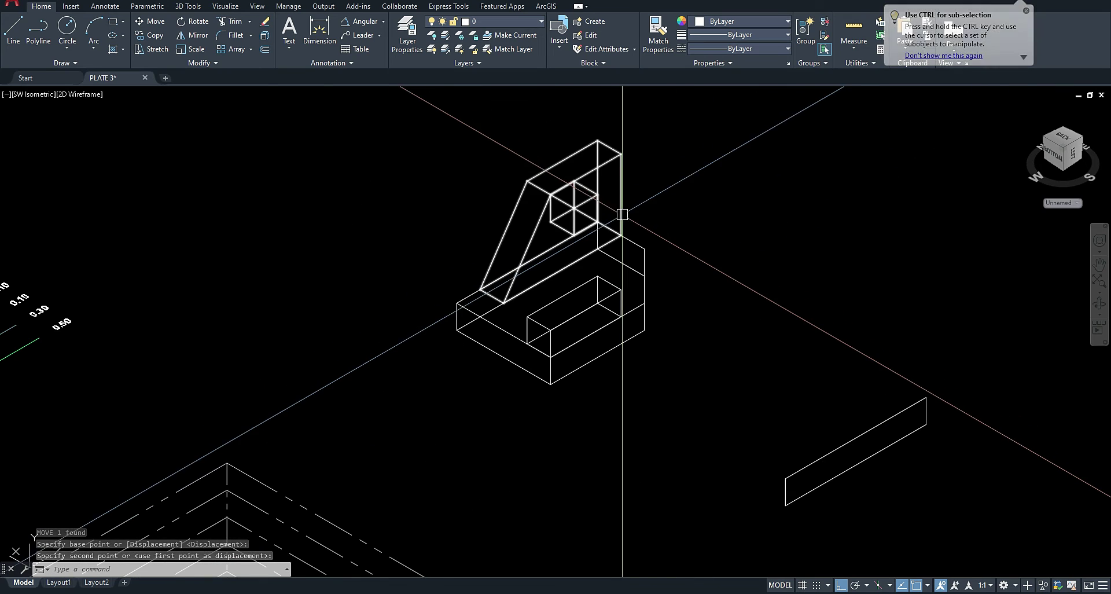
- Erase the leftover base profile and display the model in the Shaded with edges visual style
left_click(849, 425)
key("Delete")
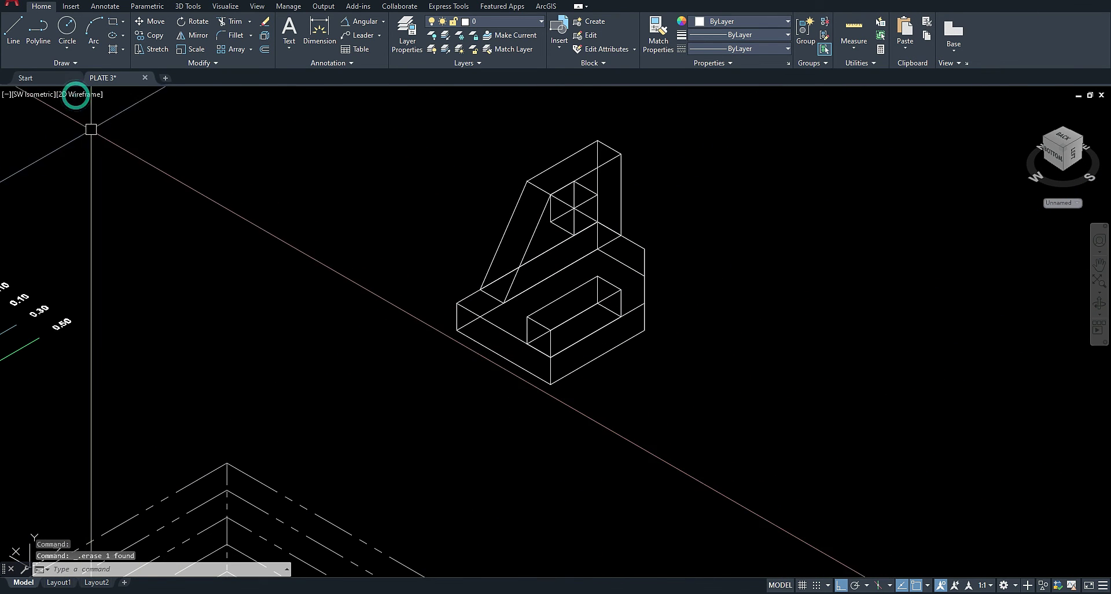
left_click(80, 95)
left_click(142, 185)
scroll(1072, 501, "up", 2)
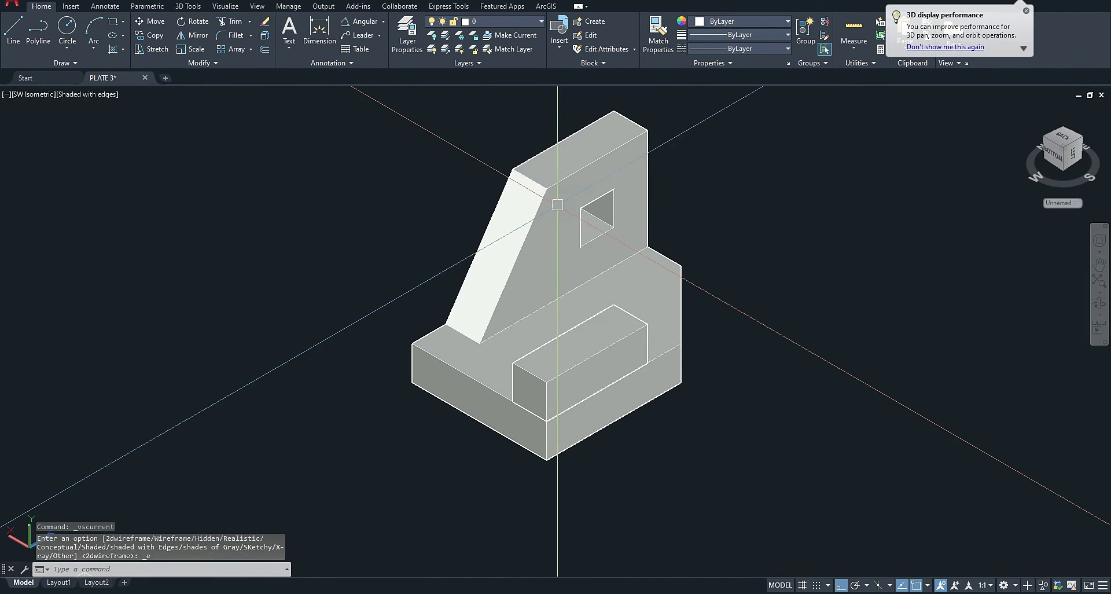
- Unite the vertical plate, the base and the small front block into a single solid
scroll(379, 388, "up", 1)
middle_click_drag(379, 388, 431, 416)
scroll(512, 402, "up", 1)
middle_click_drag(712, 311, 596, 308)
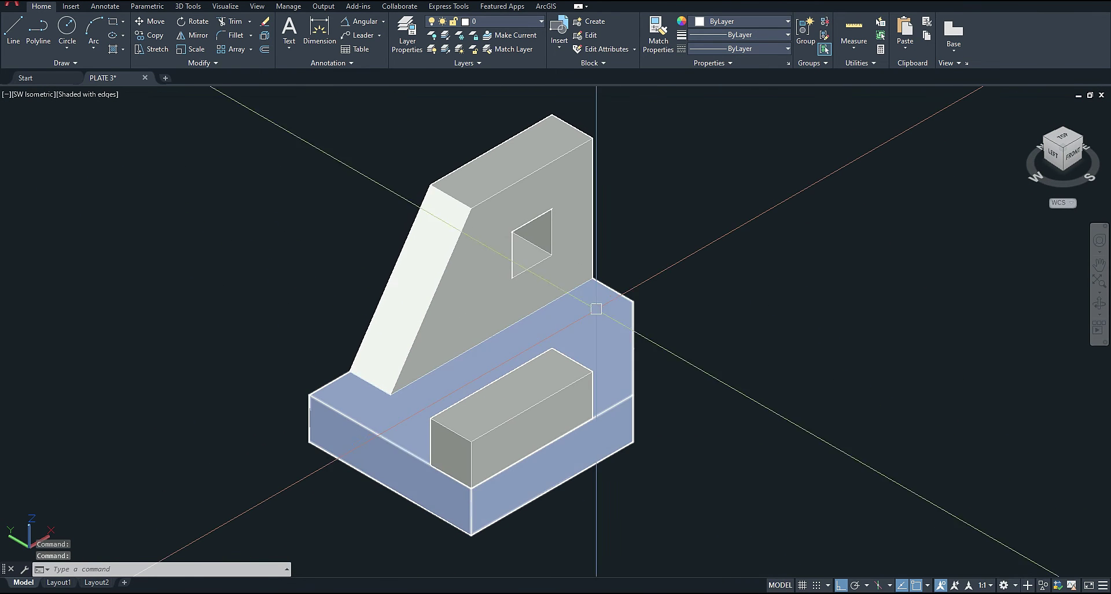
type("Un")
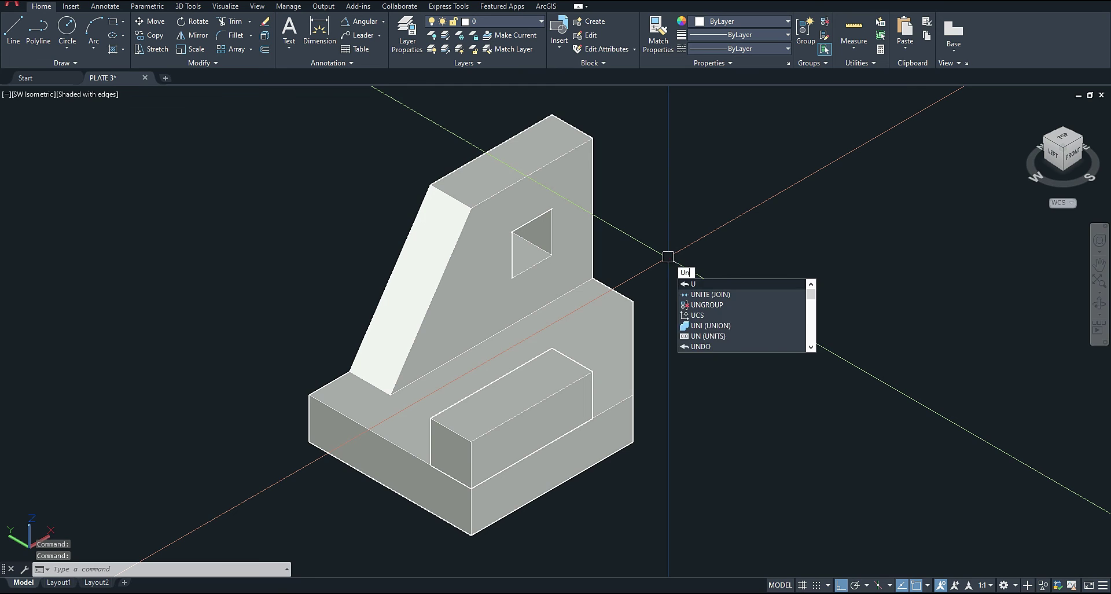
type("i")
key("Return")
left_click(590, 253)
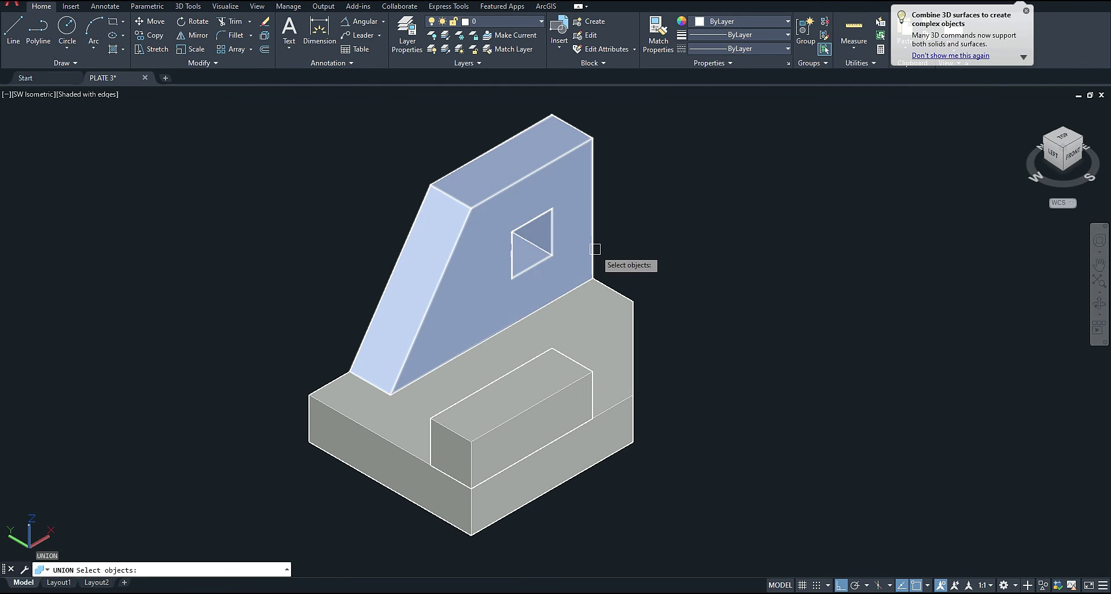
left_click(609, 293)
left_click(581, 366)
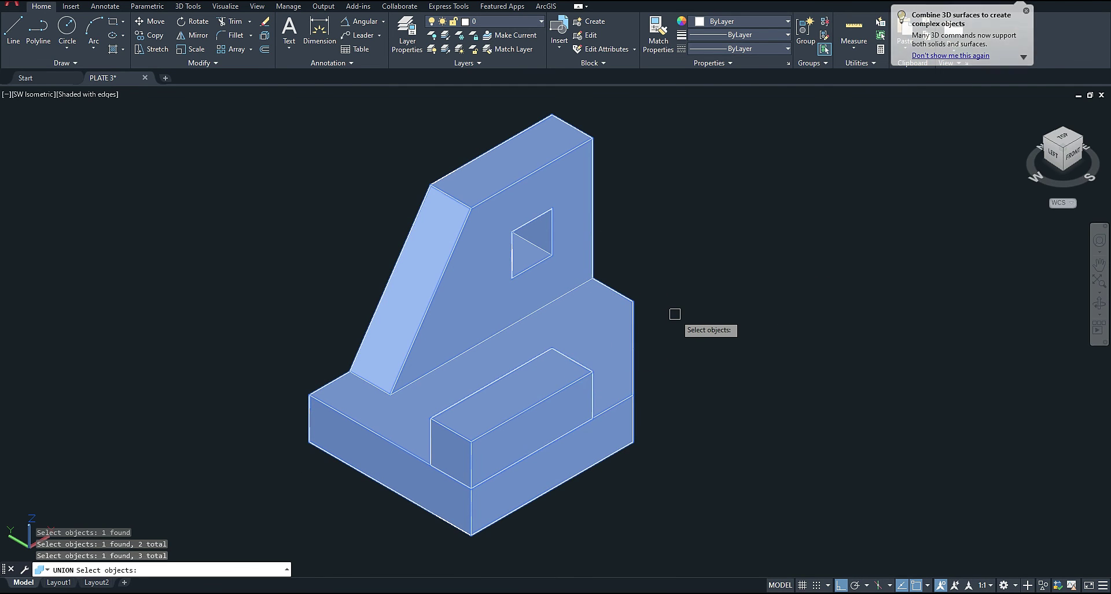
key("Return")
- Inspect the united solid from the southeast and northeast isometric views, finishing in the SE Isometric view
scroll(616, 333, "down", 5)
scroll(617, 333, "up", 6)
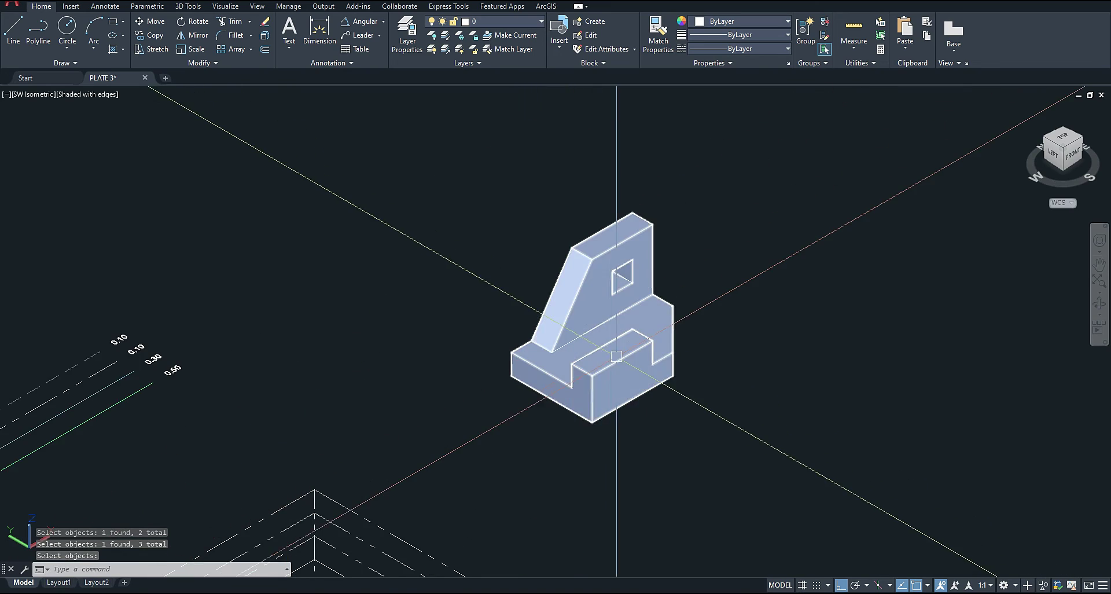
left_click(1082, 139)
scroll(660, 447, "up", 5)
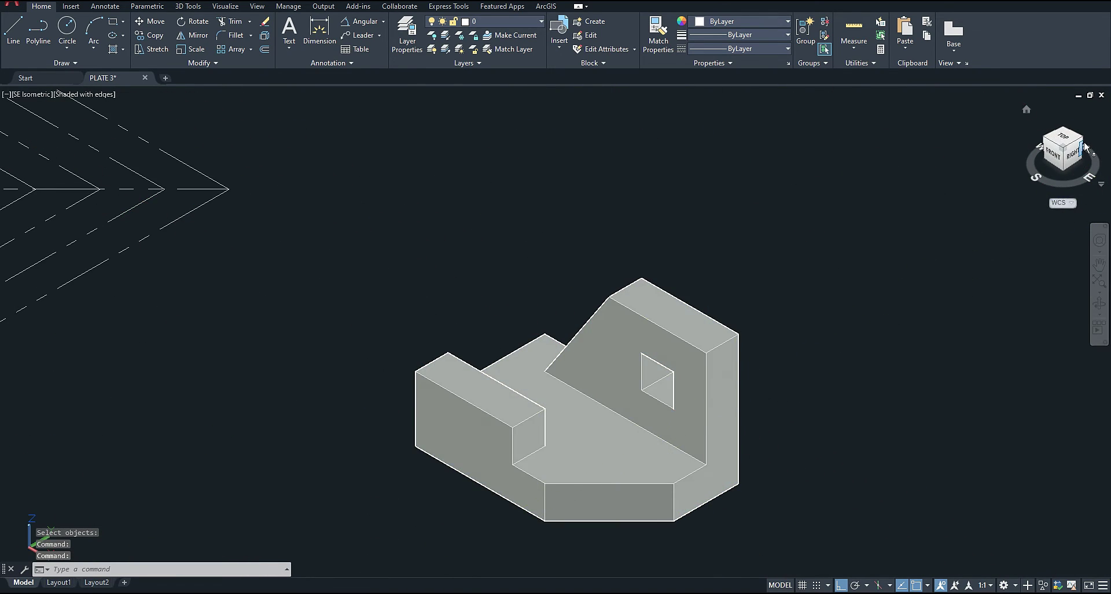
left_click(1085, 145)
scroll(688, 414, "up", 5)
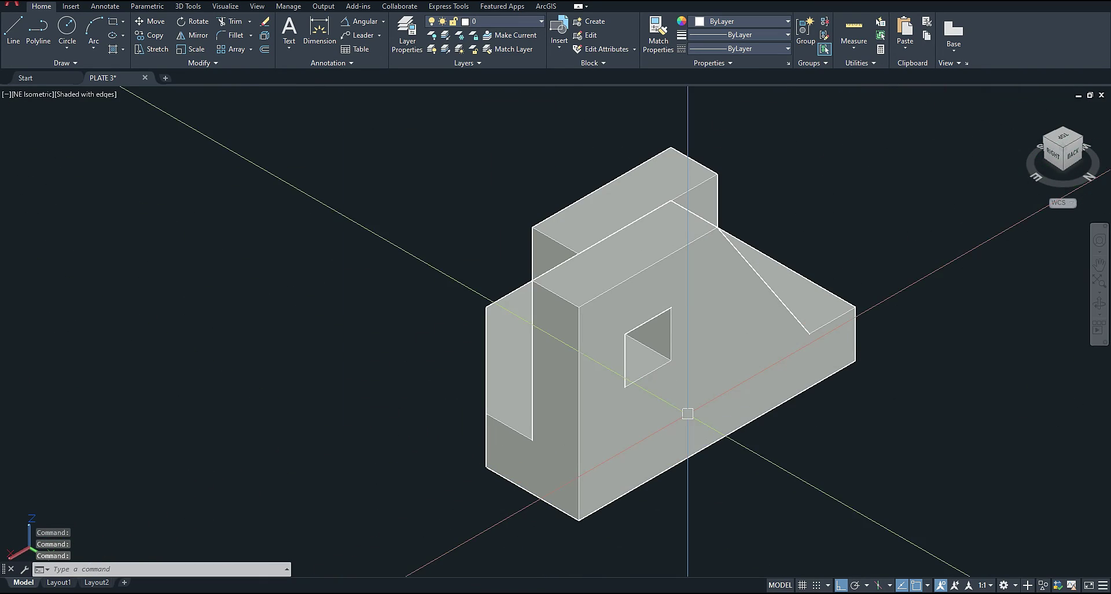
left_click(1048, 140)
scroll(633, 372, "up", 6)
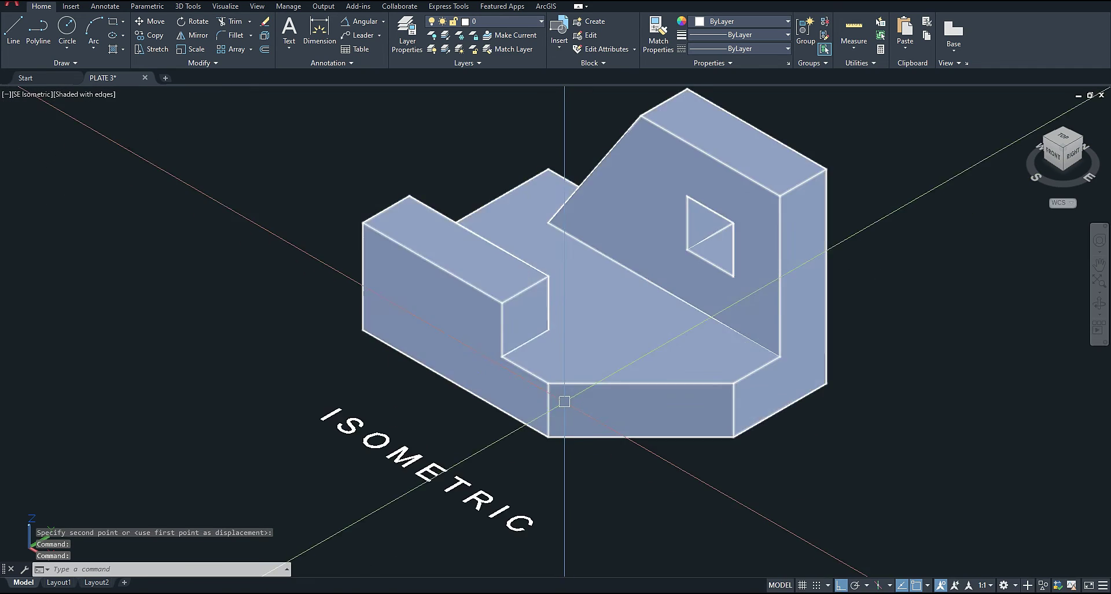
scroll(565, 401, "down", 3)
middle_click_drag(565, 404, 576, 404)
- Split the model space into two side-by-side viewports using the Two: Vertical configuration
type("U")
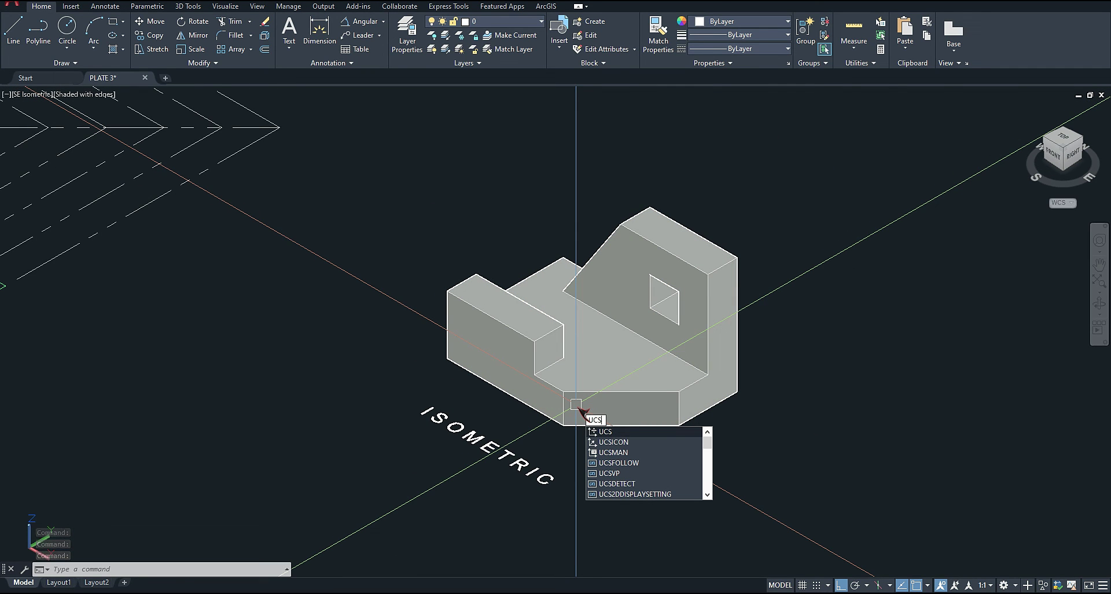
key("BackSpace")
type("Vp")
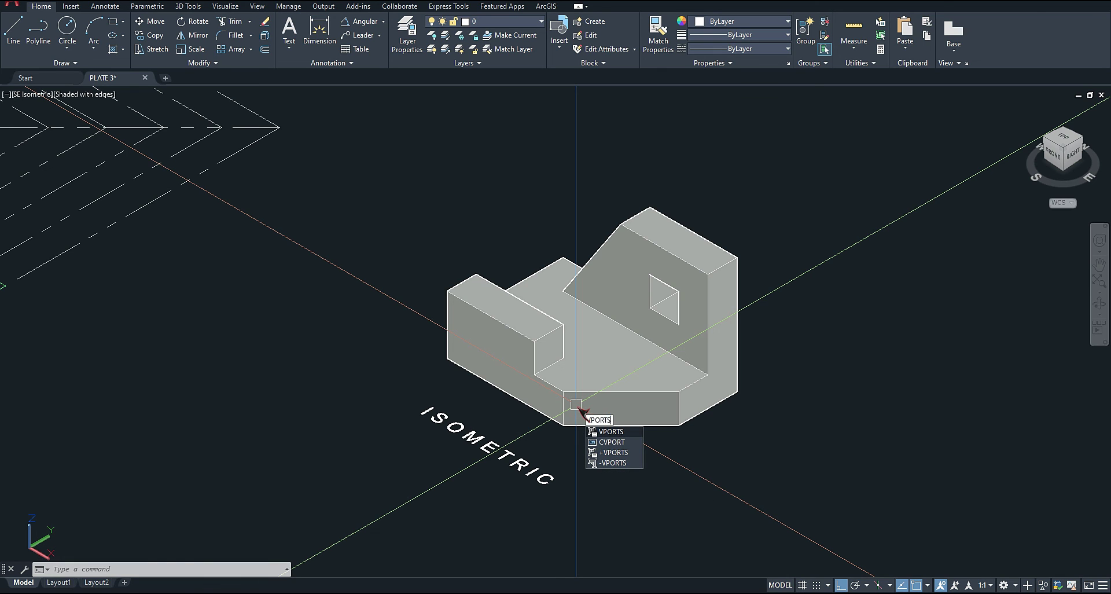
key("Return")
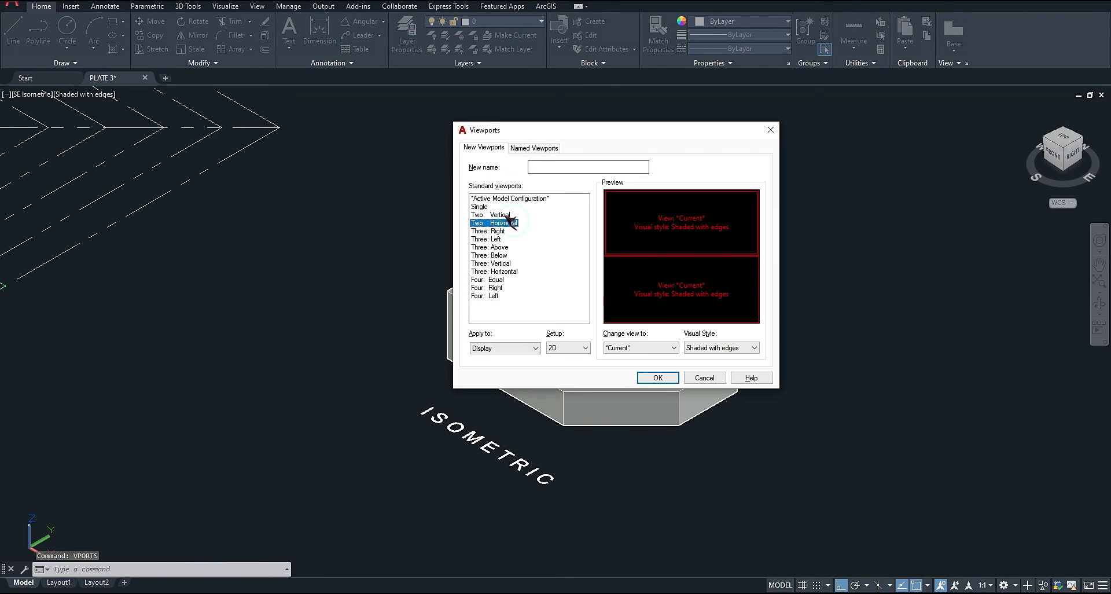
left_click(658, 377)
- Set the left viewport to the Top view with the 2D Wireframe visual style
left_click(397, 340)
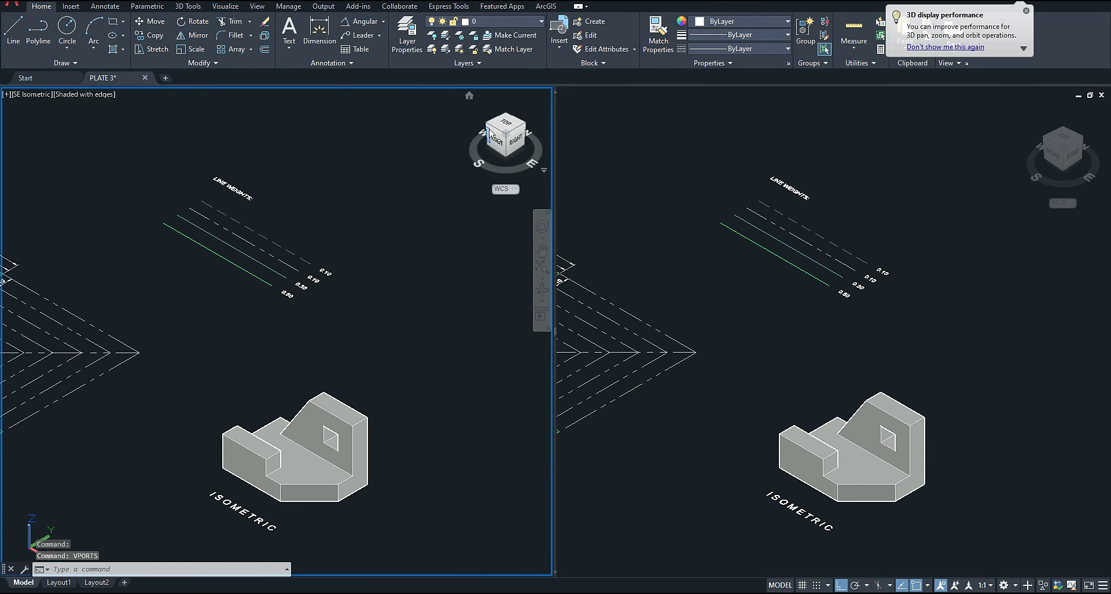
left_click(502, 127)
left_click(68, 94)
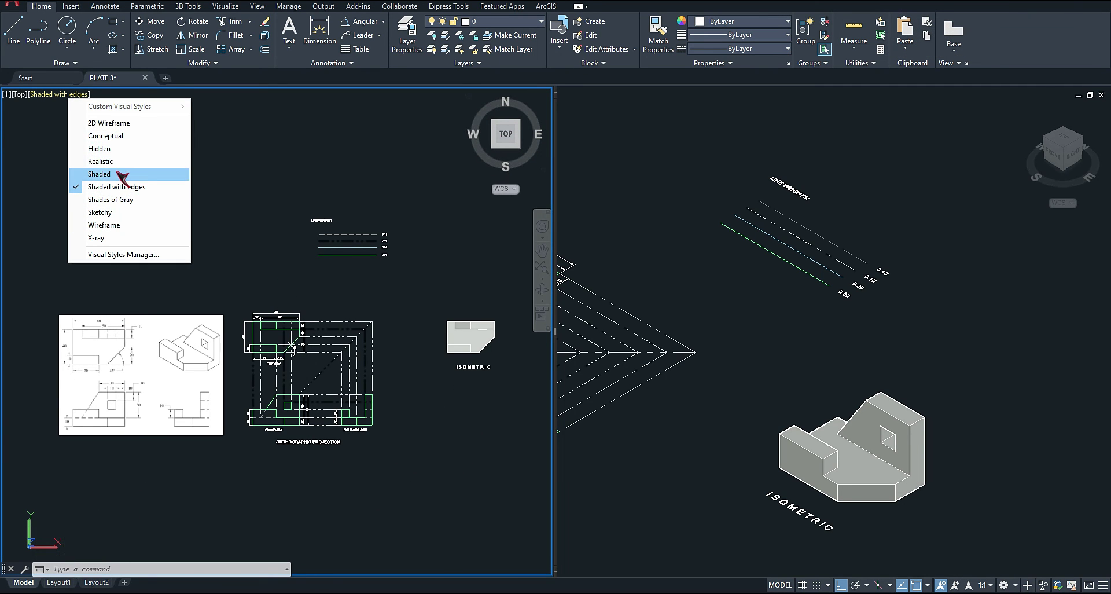
left_click(125, 125)
- Frame the complete orthographic projection, with its top, front and right-side views, in the left viewport
scroll(328, 377, "up", 6)
mouse_move(274, 367)
middle_mouse_down()
mouse_move(268, 313)
mouse_move(253, 337)
mouse_move(264, 353)
middle_mouse_up()
scroll(255, 351, "down", 2)
scroll(256, 351, "up", 2)
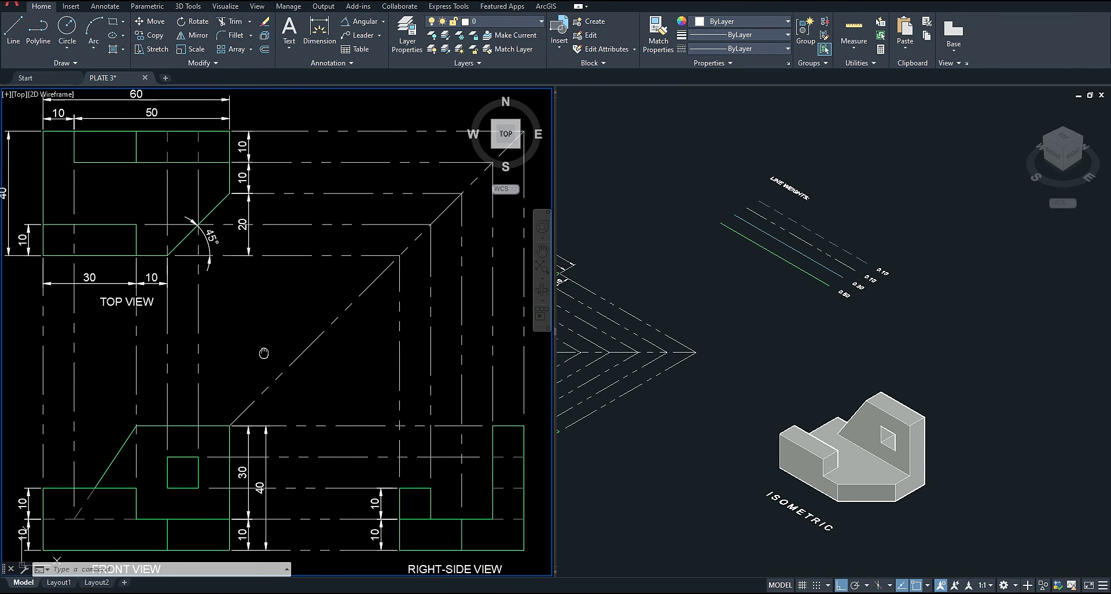
scroll(262, 372, "down", 2)
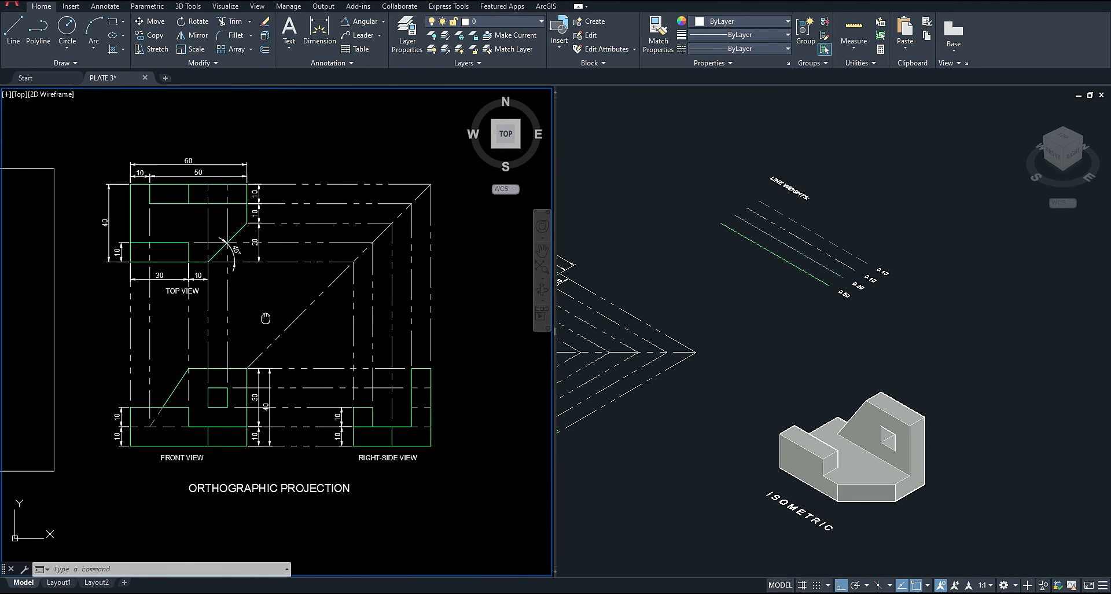
scroll(266, 316, "up", 2)
scroll(265, 316, "down", 2)
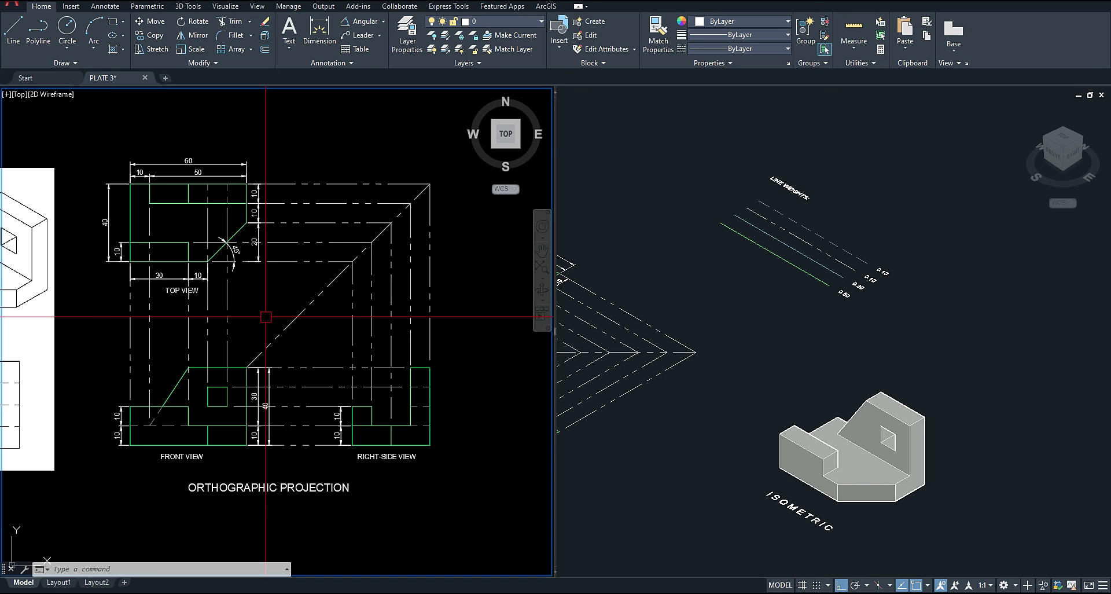
middle_click_drag(266, 316, 208, 315)
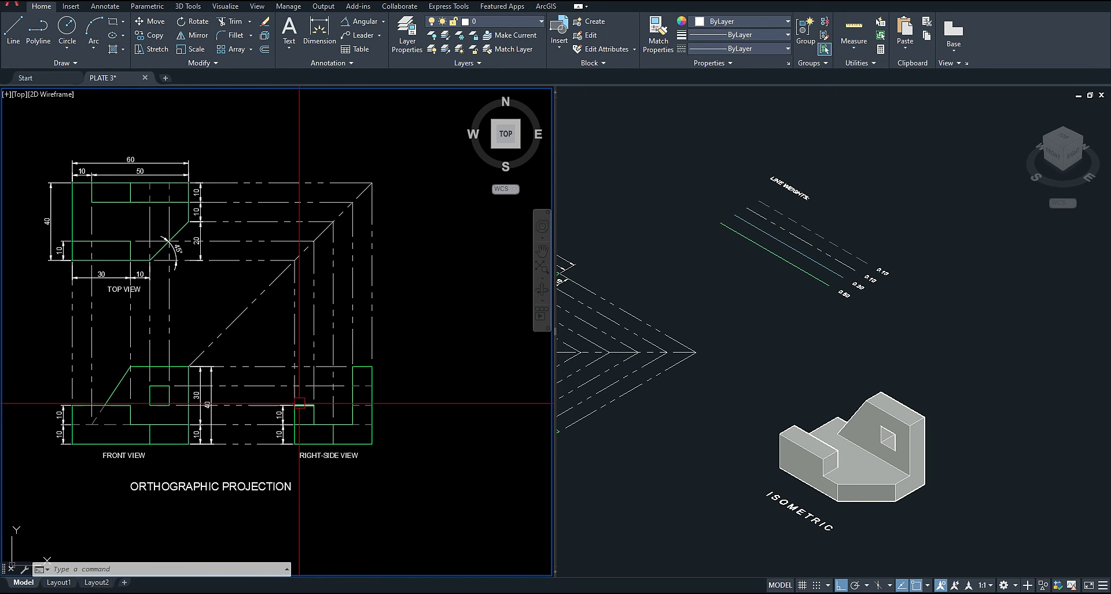
scroll(550, 489, "up", 3)
scroll(551, 489, "down", 3)
middle_click_drag(432, 390, 425, 380)
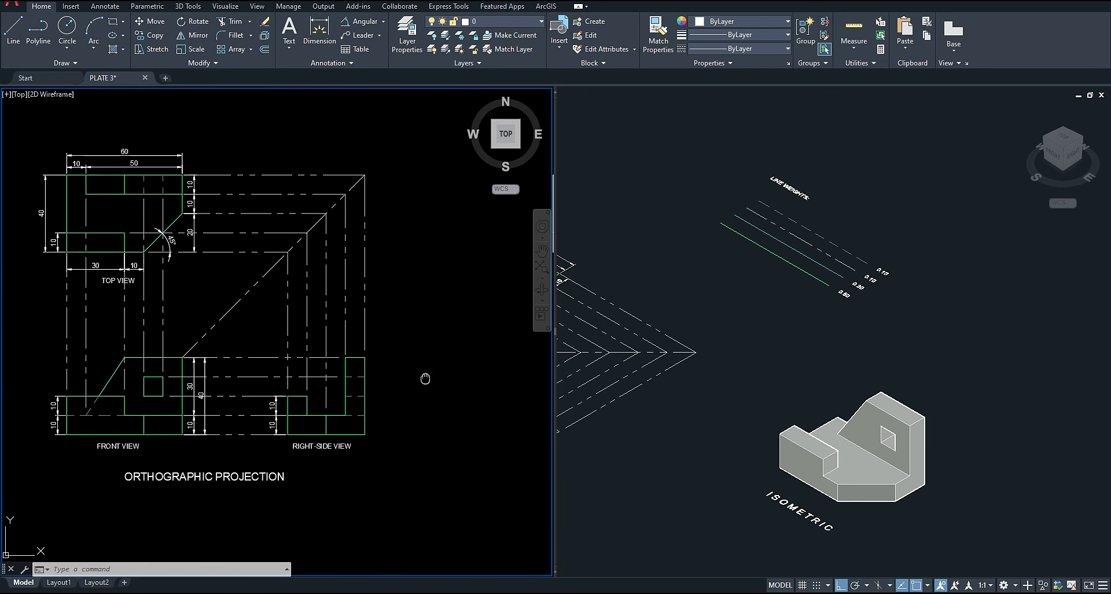
- Frame the shaded solid and its ISOMETRIC label in the right viewport
left_click(801, 367)
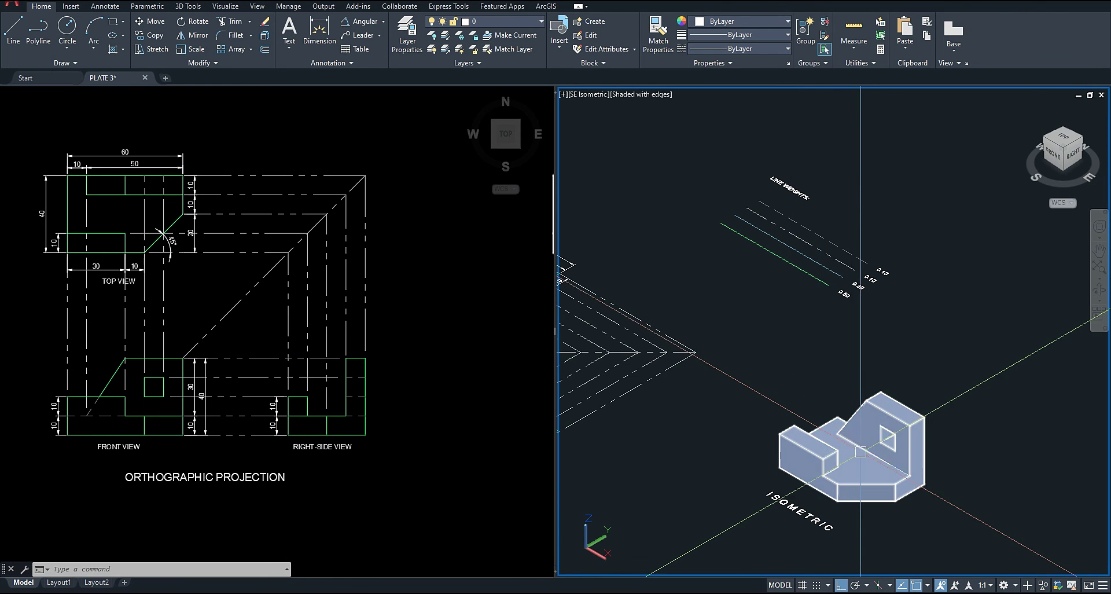
scroll(839, 327, "up", 5)
scroll(839, 327, "down", 2)
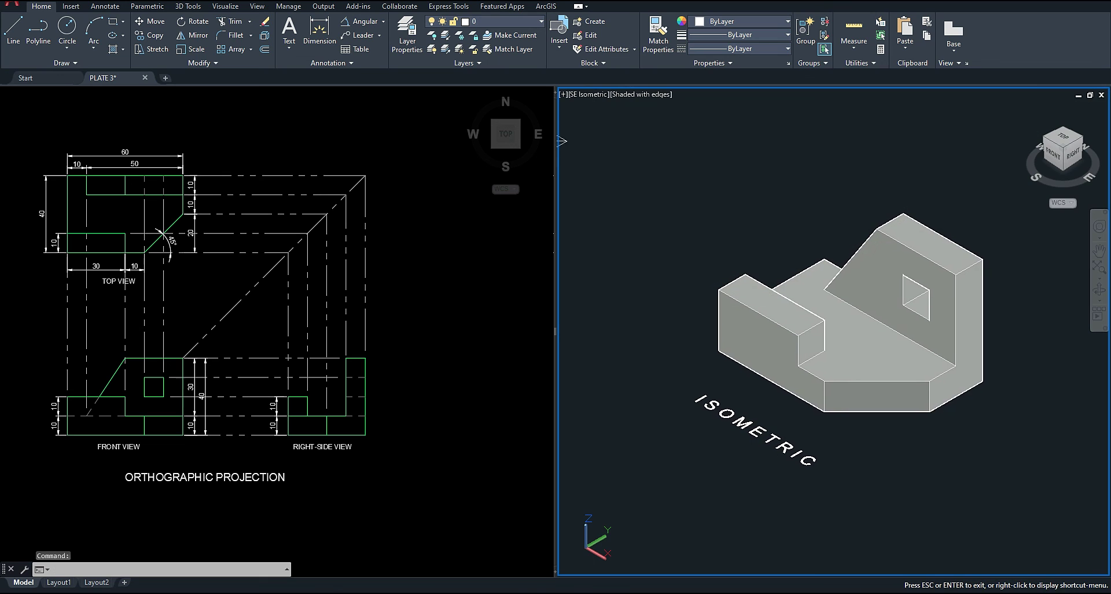
left_click(451, 292)
middle_click_drag(244, 298, 251, 297)
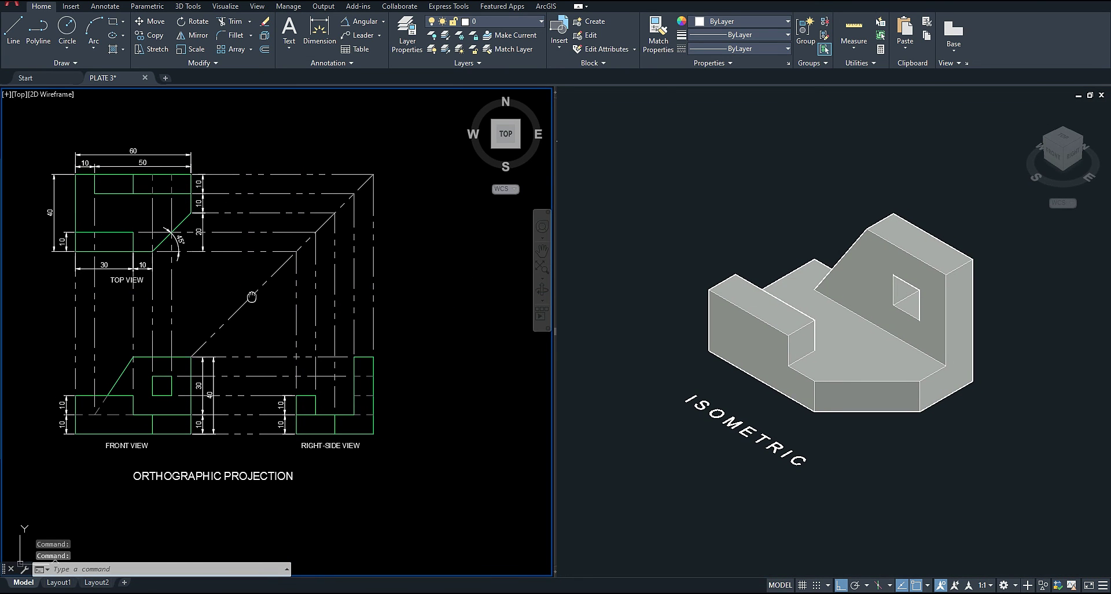
left_click(431, 325)
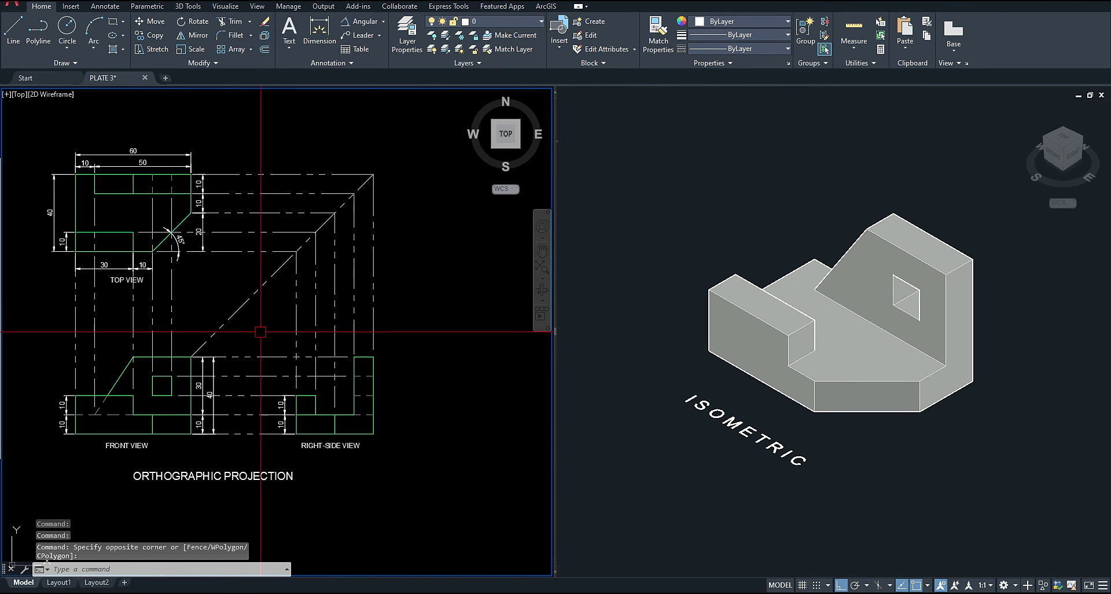
scroll(232, 322, "up", 2)
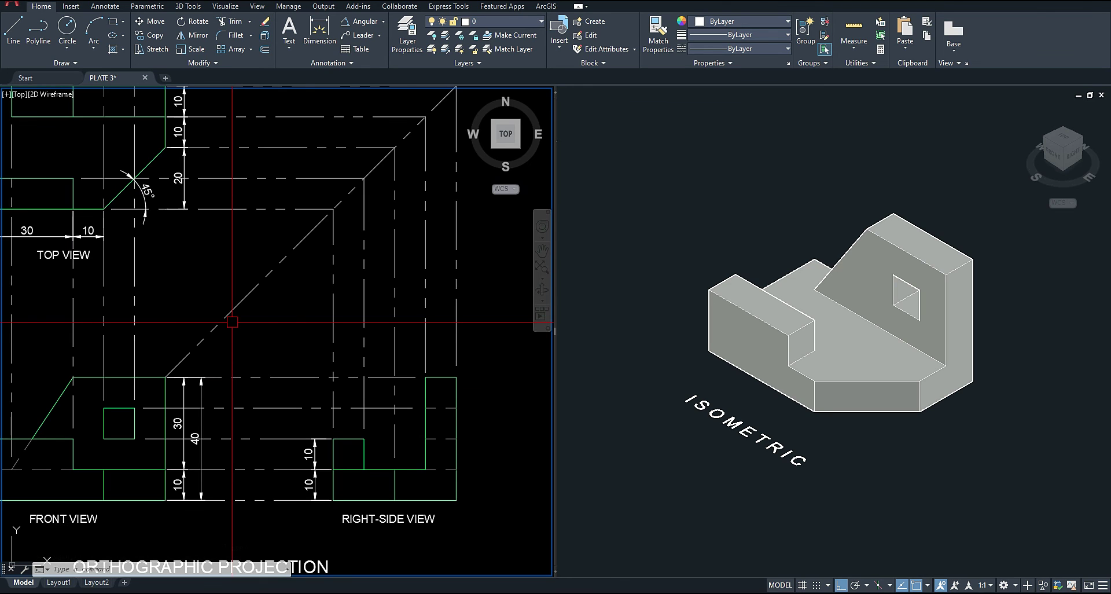
scroll(232, 322, "down", 4)
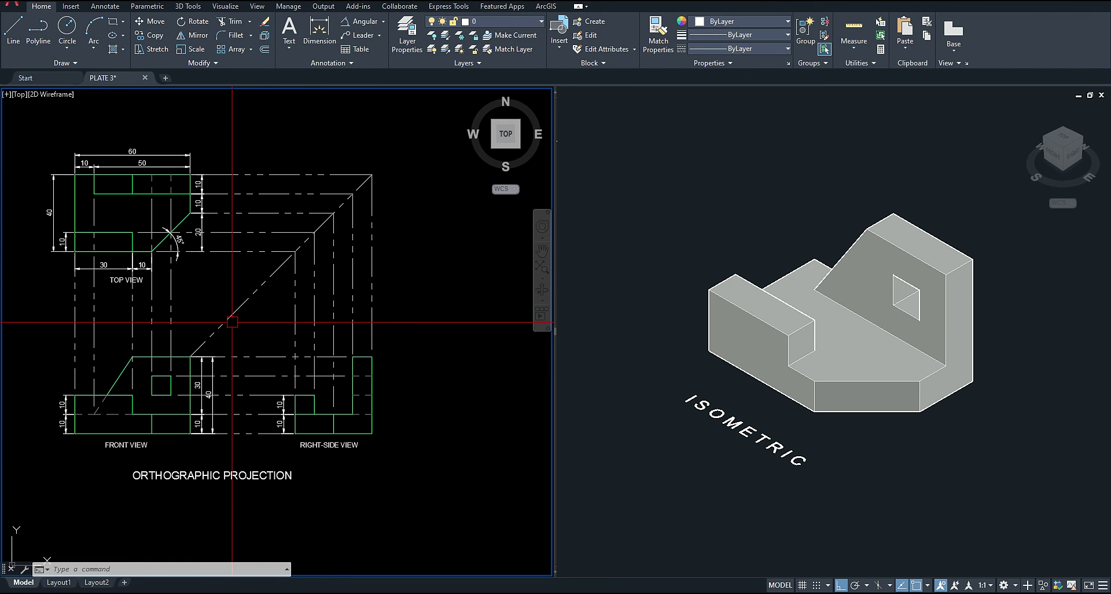
middle_click_drag(232, 322, 232, 324)
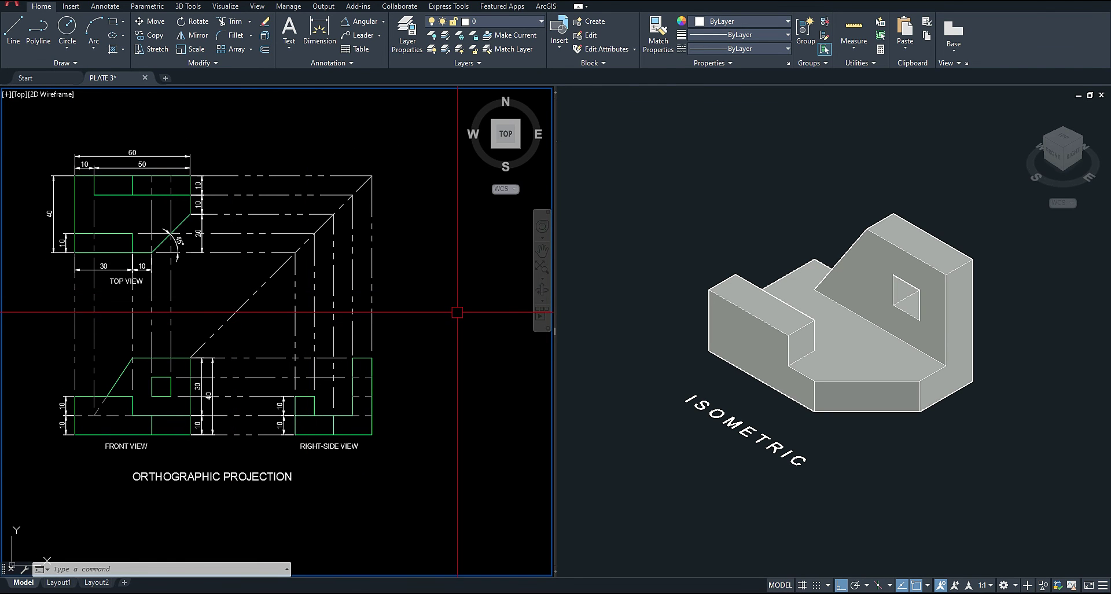